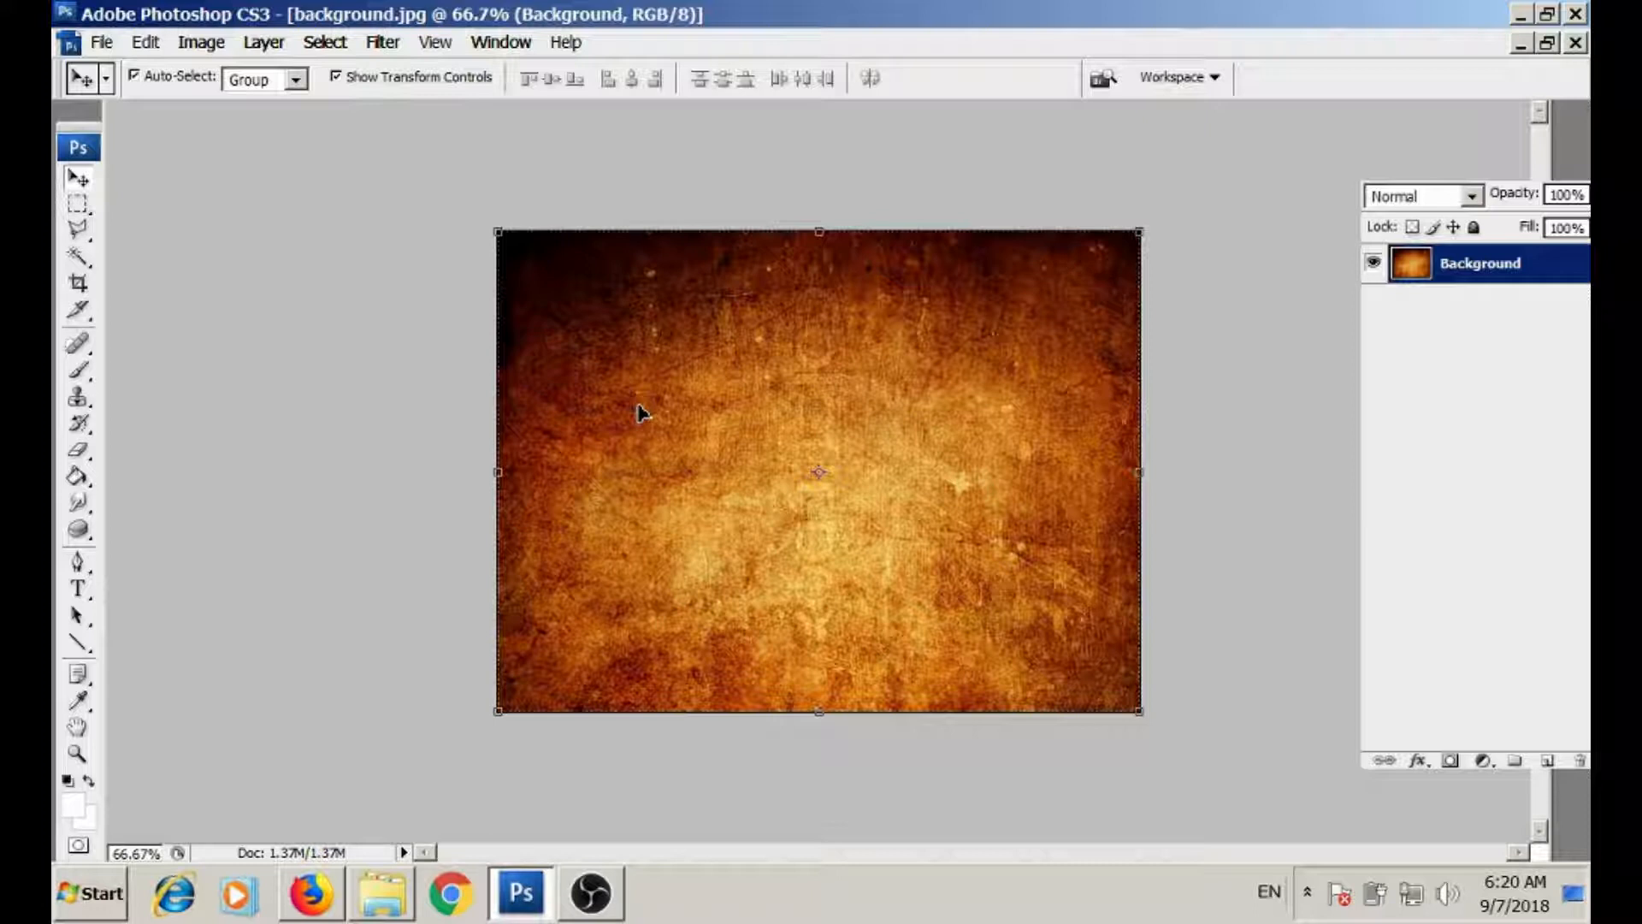
- Minimize the background image and open bus-inside.jpg from the chrom folder
left_click(1519, 45)
double_click(797, 236)
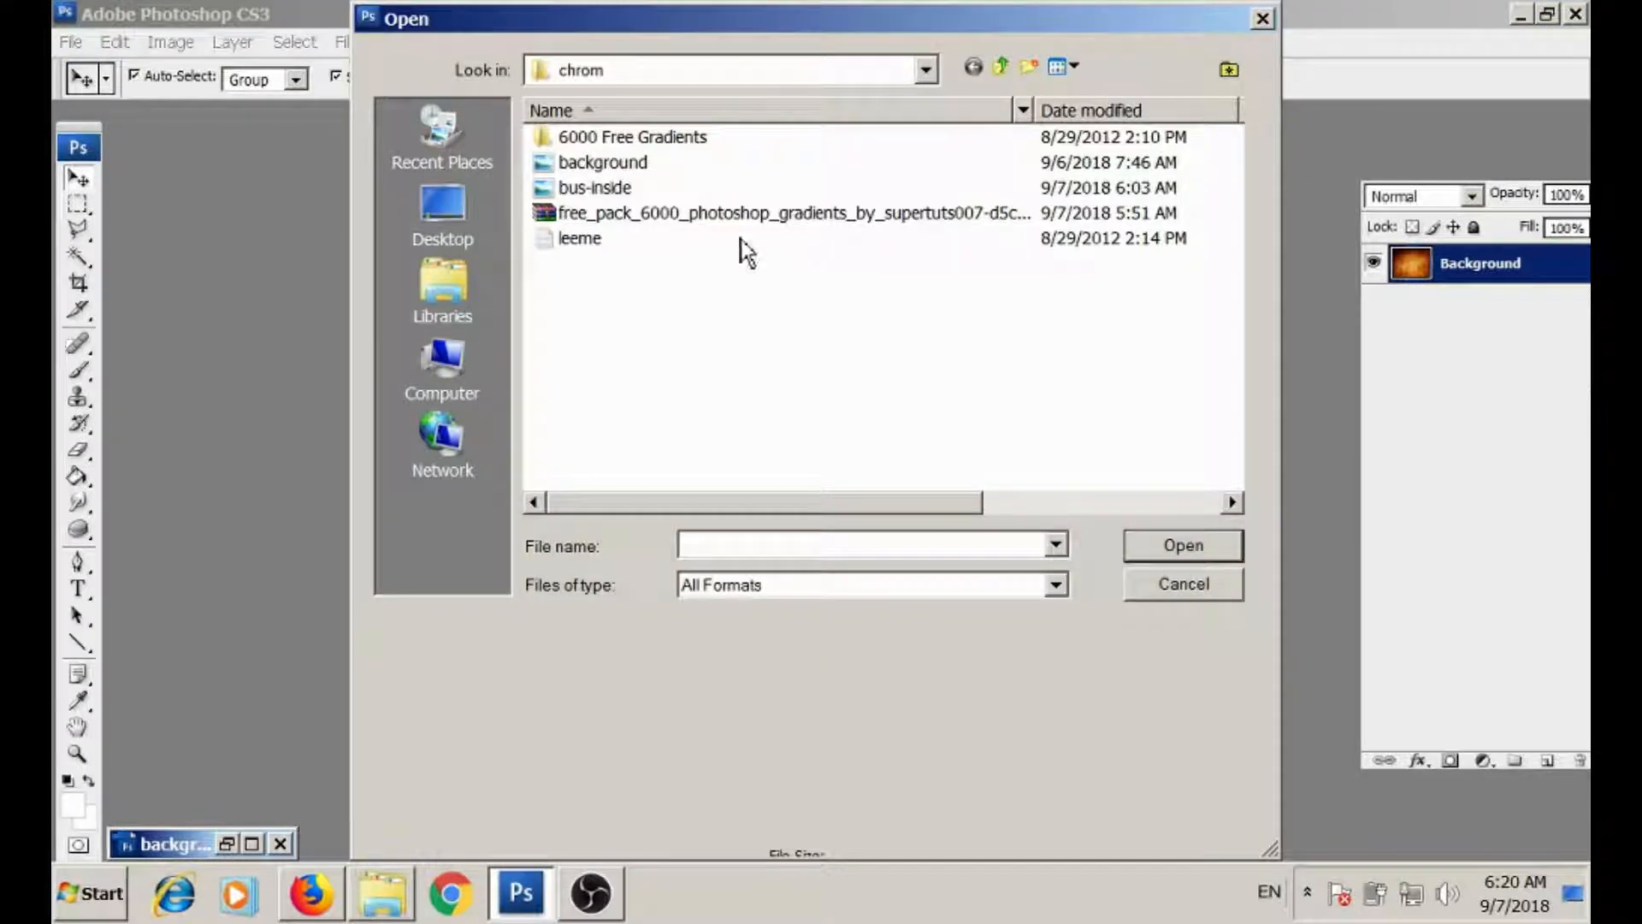
left_click(590, 189)
left_click(1171, 547)
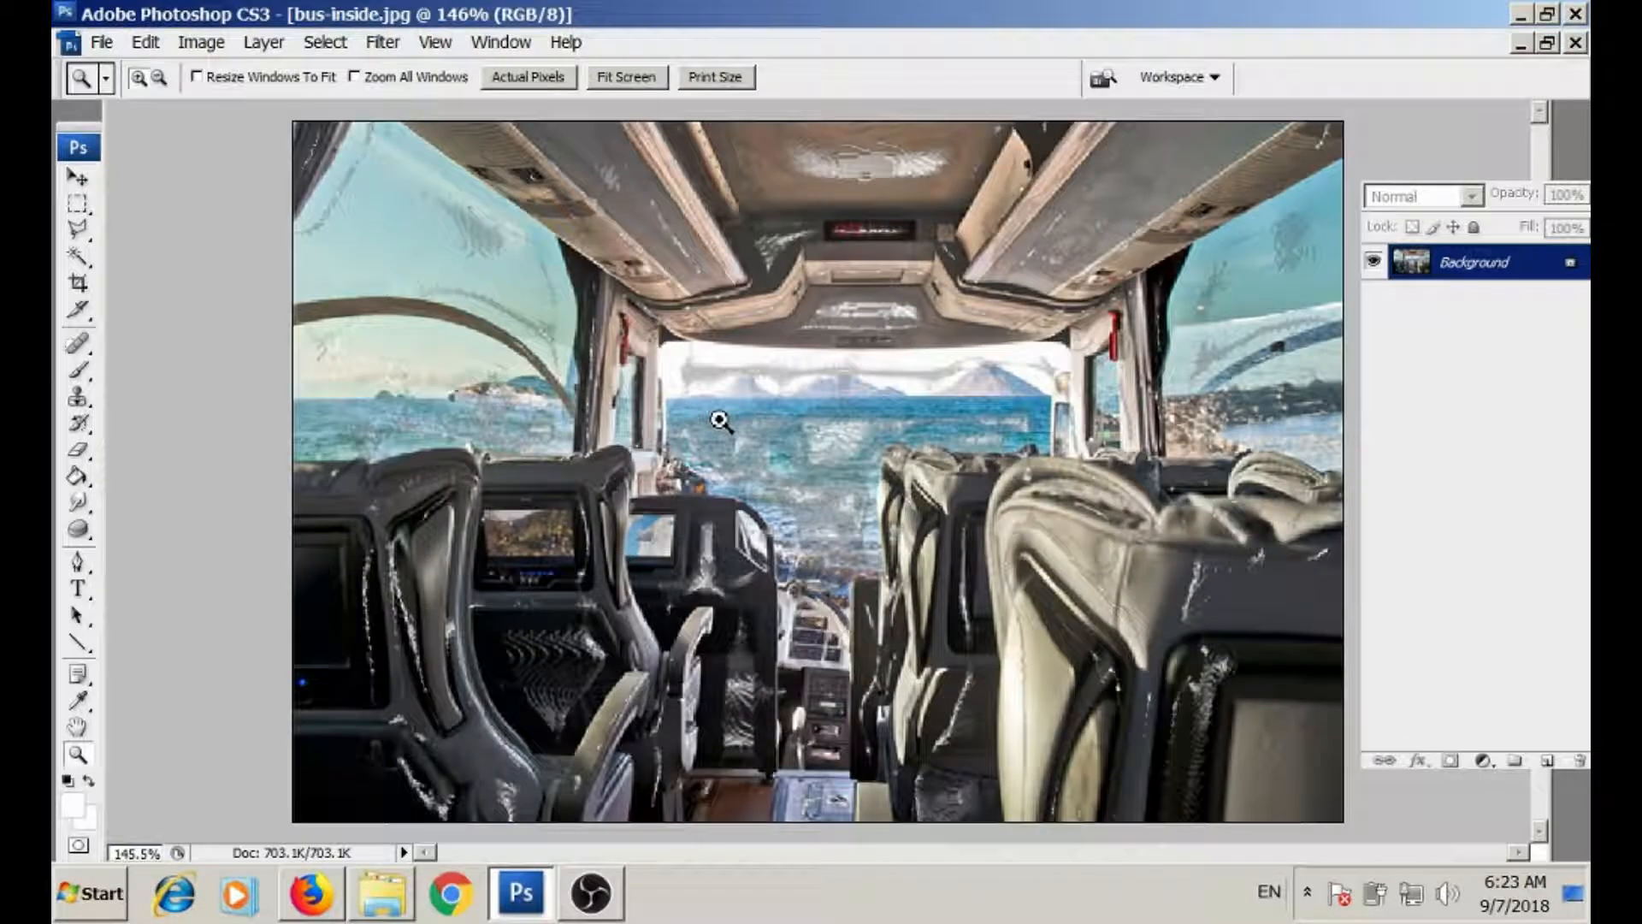
- Apply the ZigZag distortion to the bus image with amount 21, ridges 5 and the Pond ripples style
left_click(383, 44)
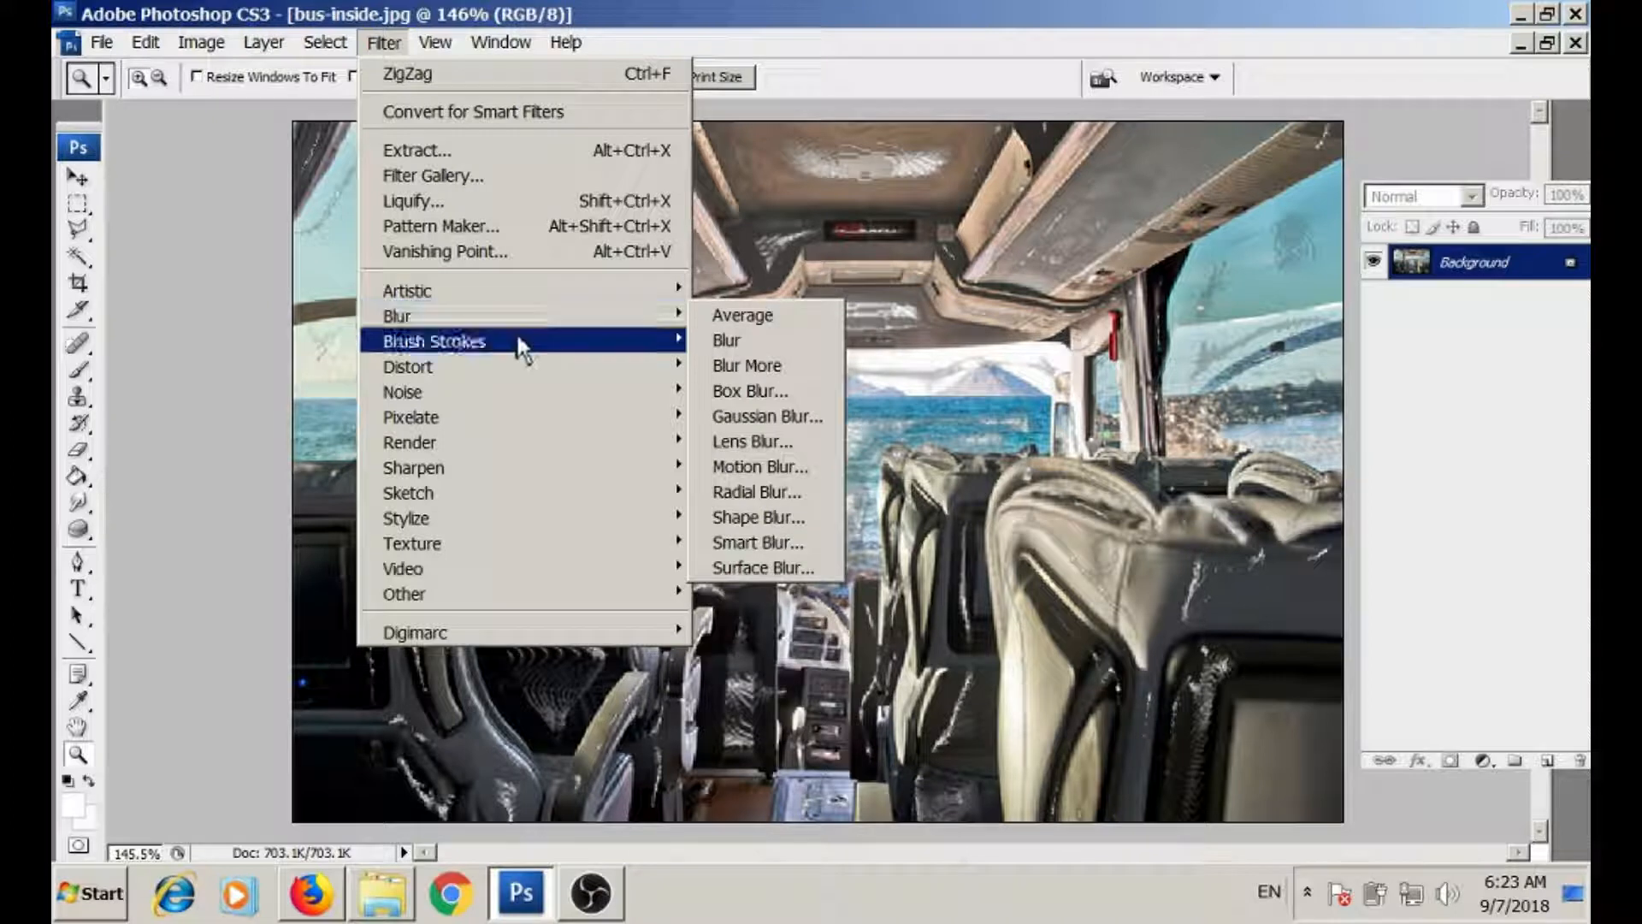
mouse_move(511, 398)
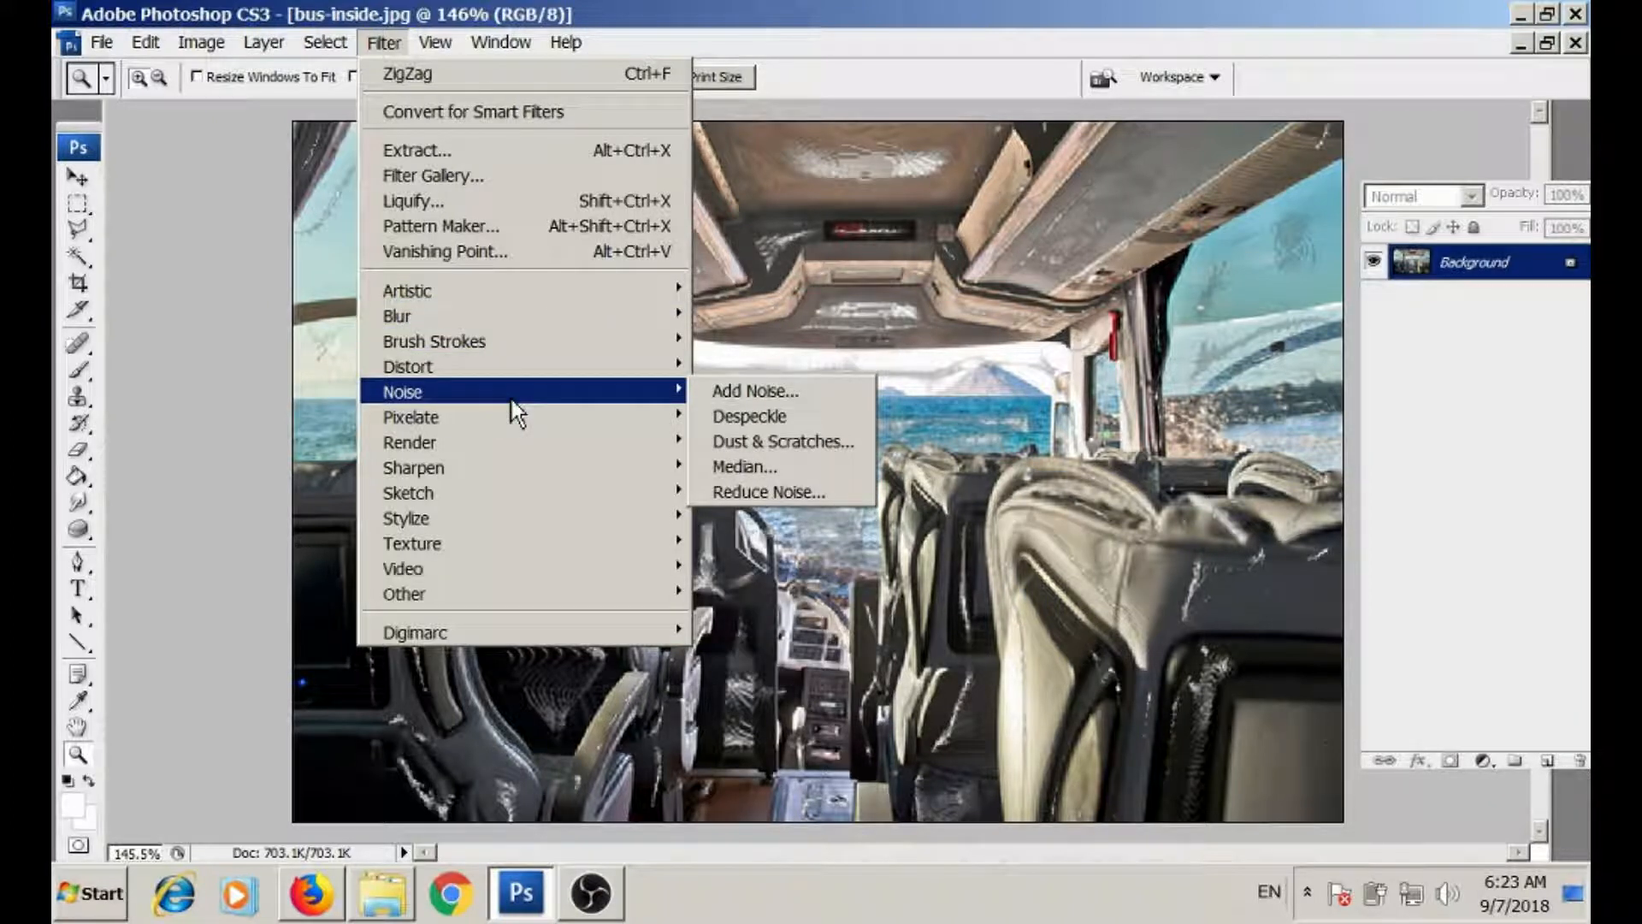
mouse_move(513, 366)
left_click(752, 669)
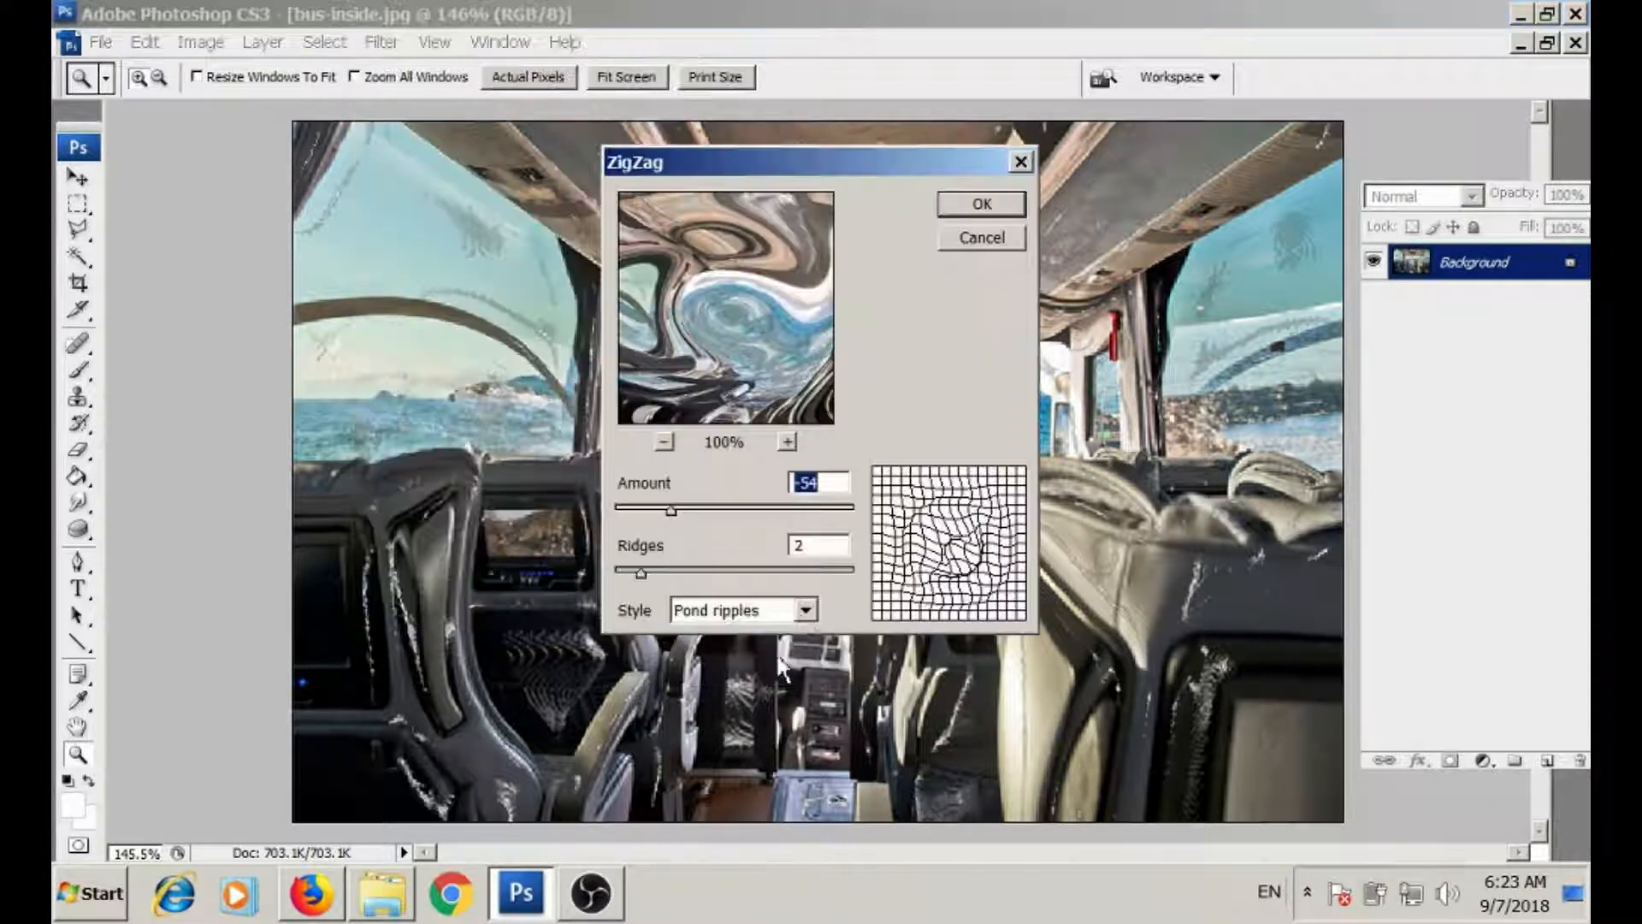
double_click(813, 484)
type("21")
key("Tab")
type("5")
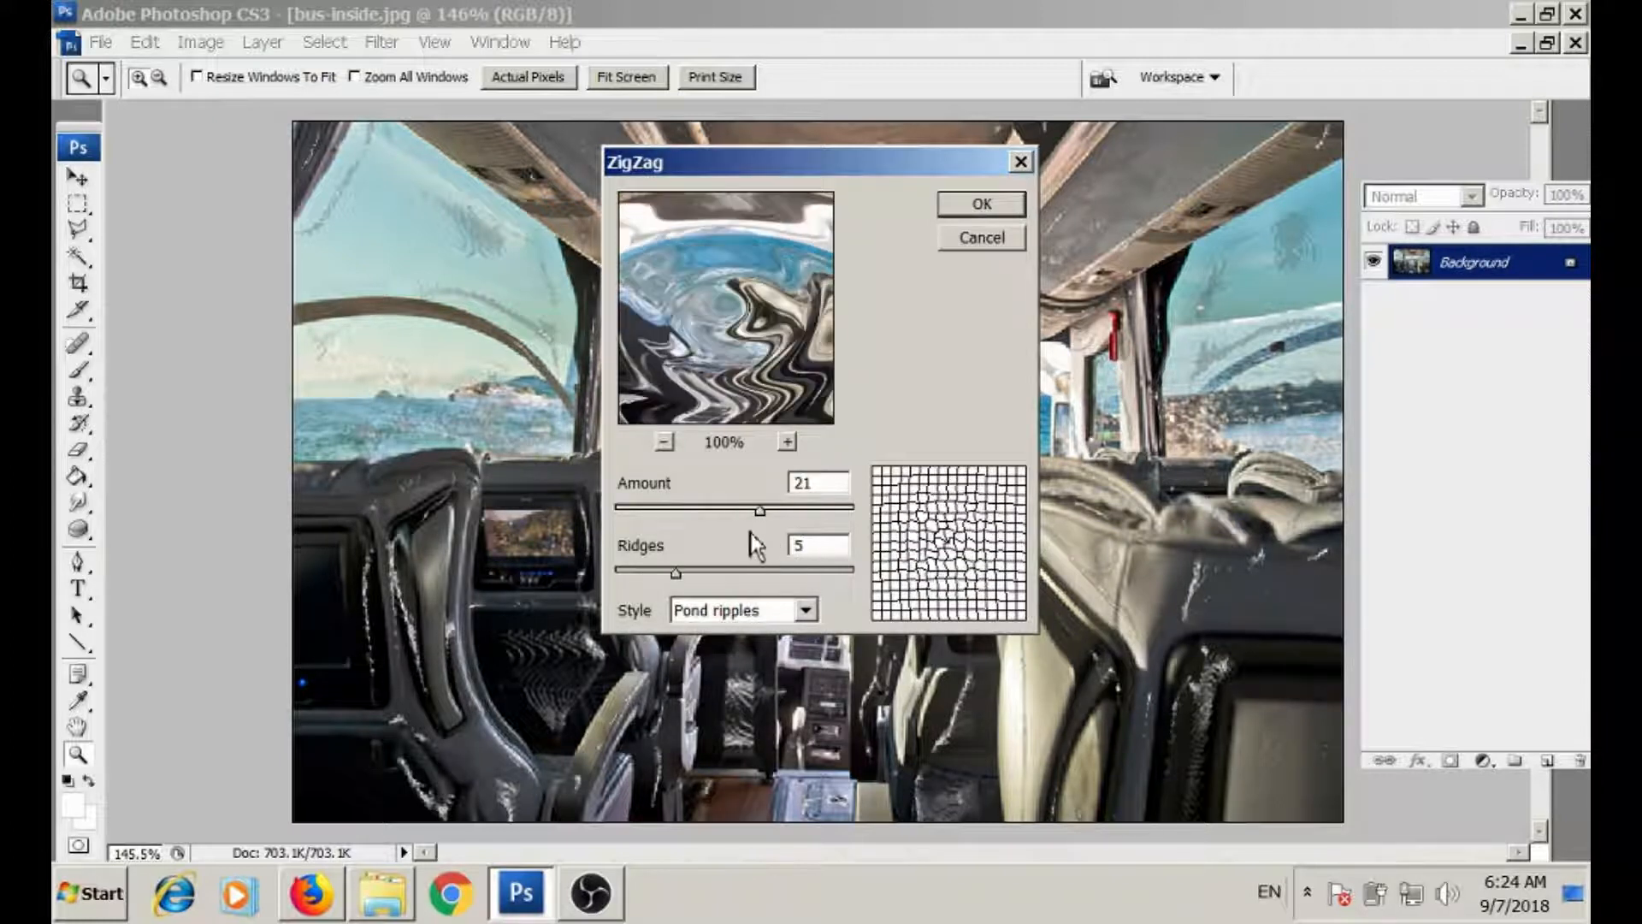
left_click(963, 209)
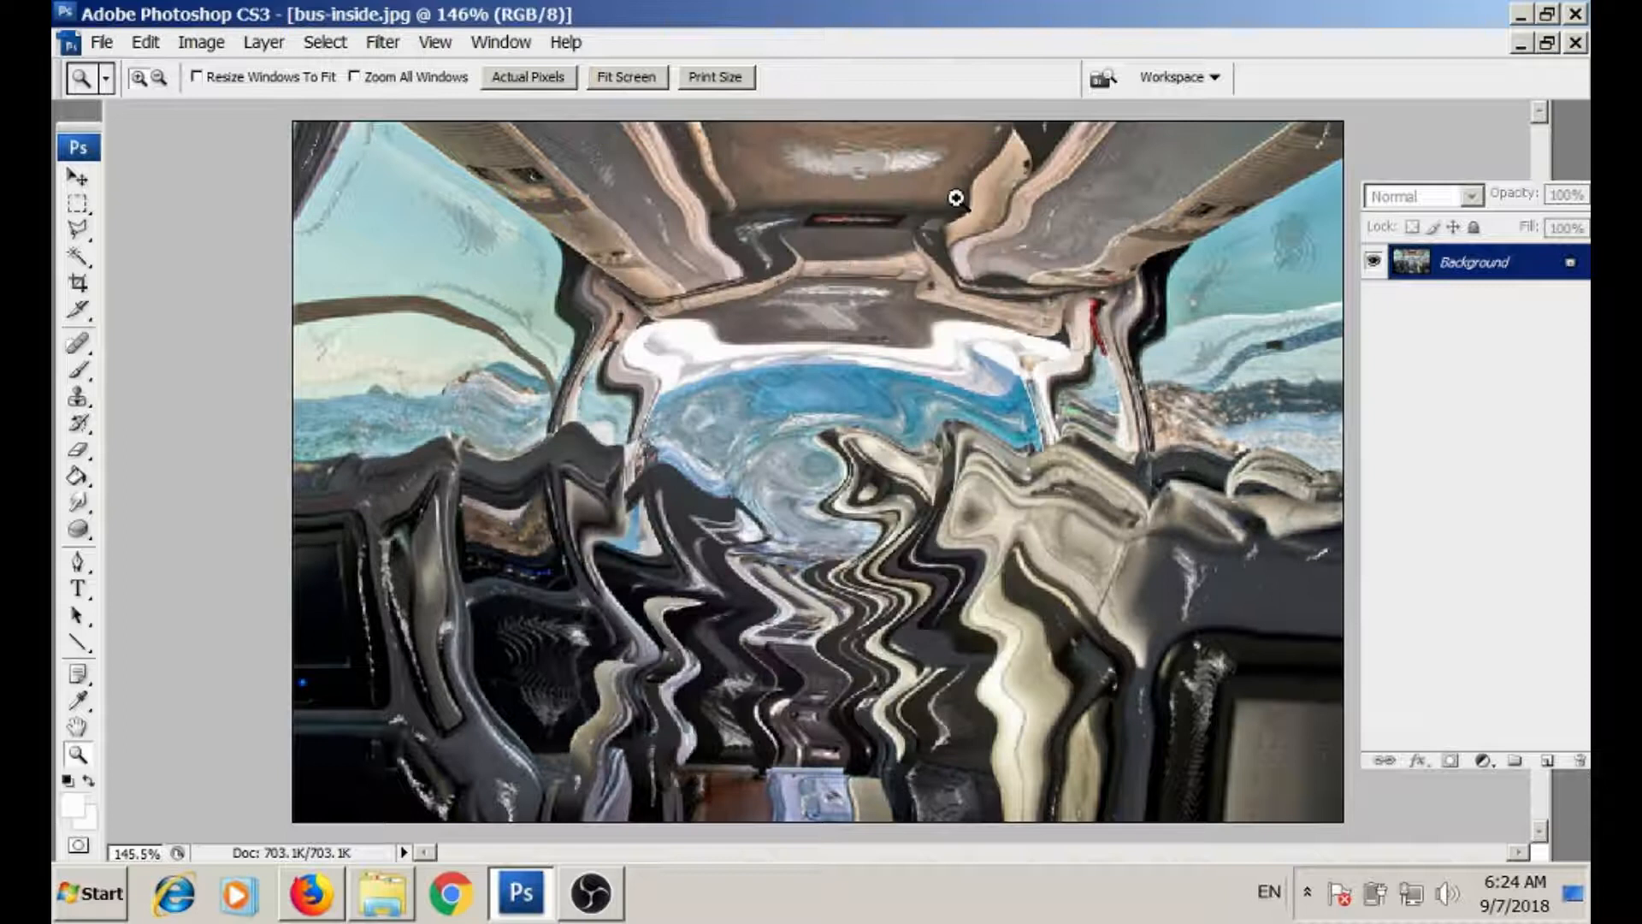
- Define the distorted bus image as a pattern named Ref
right_click(727, 366)
right_click(726, 373)
left_click(732, 408)
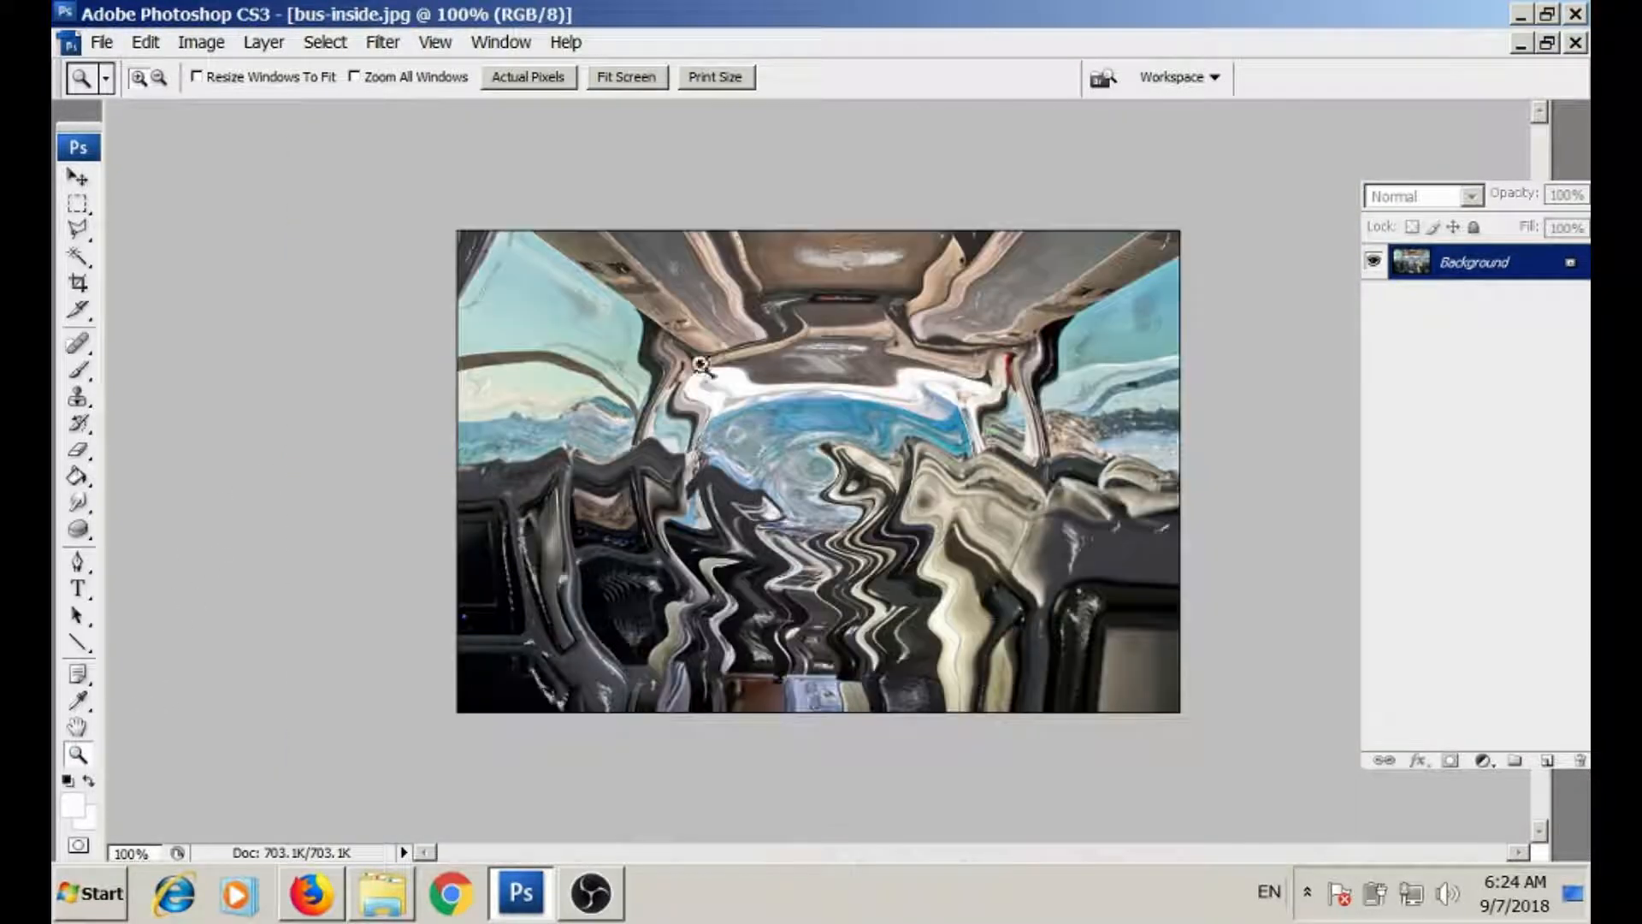
left_click(146, 42)
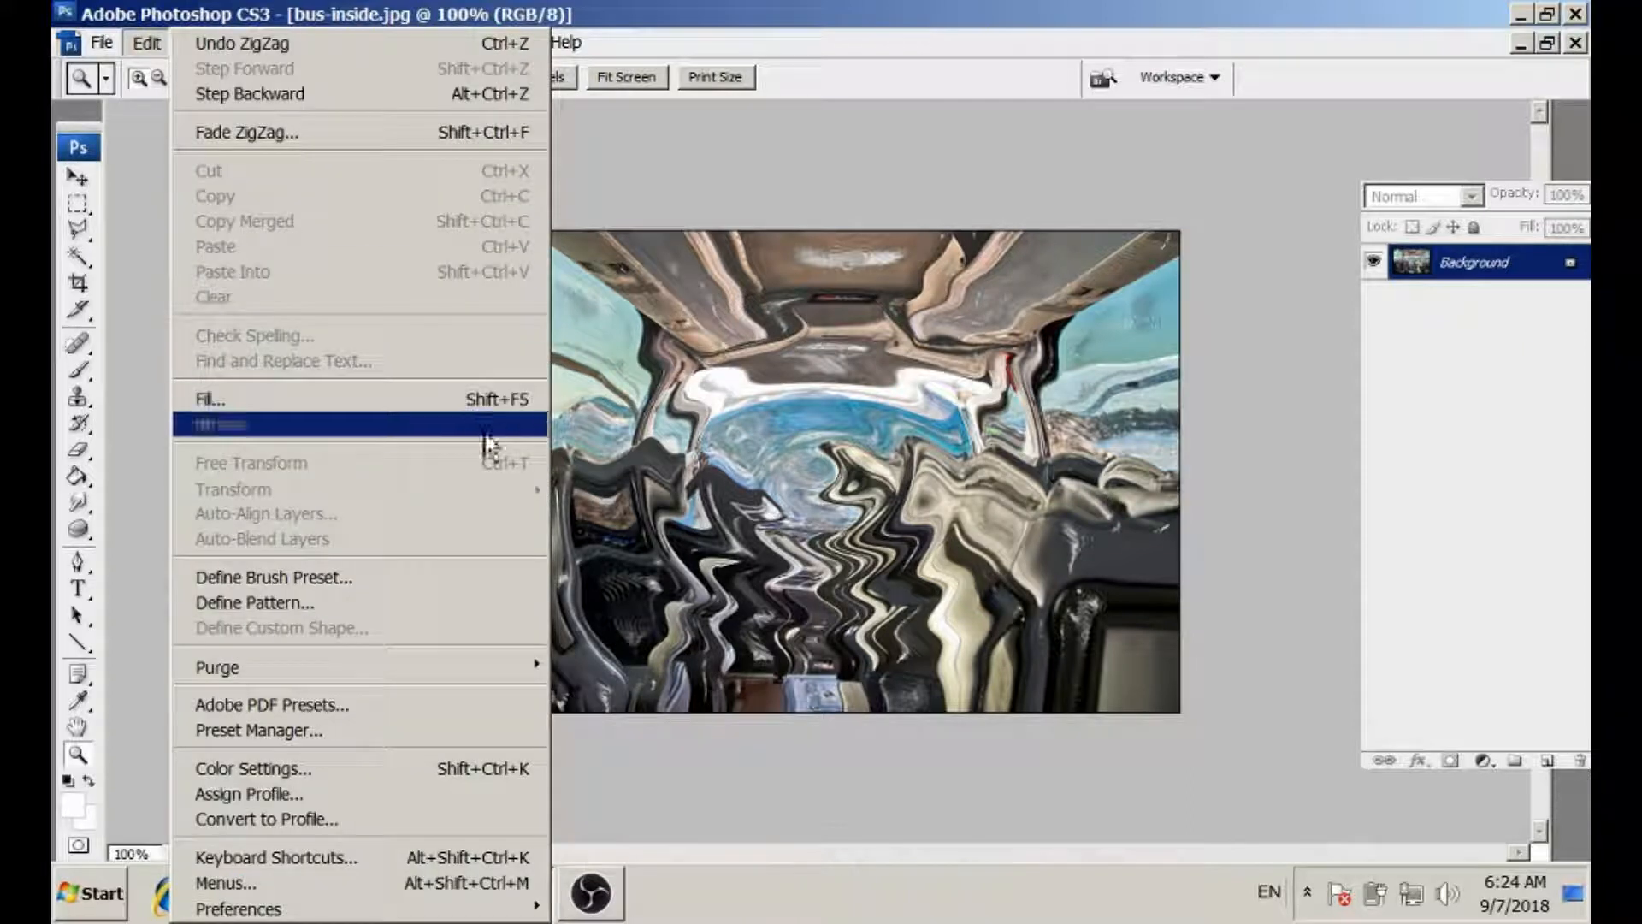
left_click(256, 602)
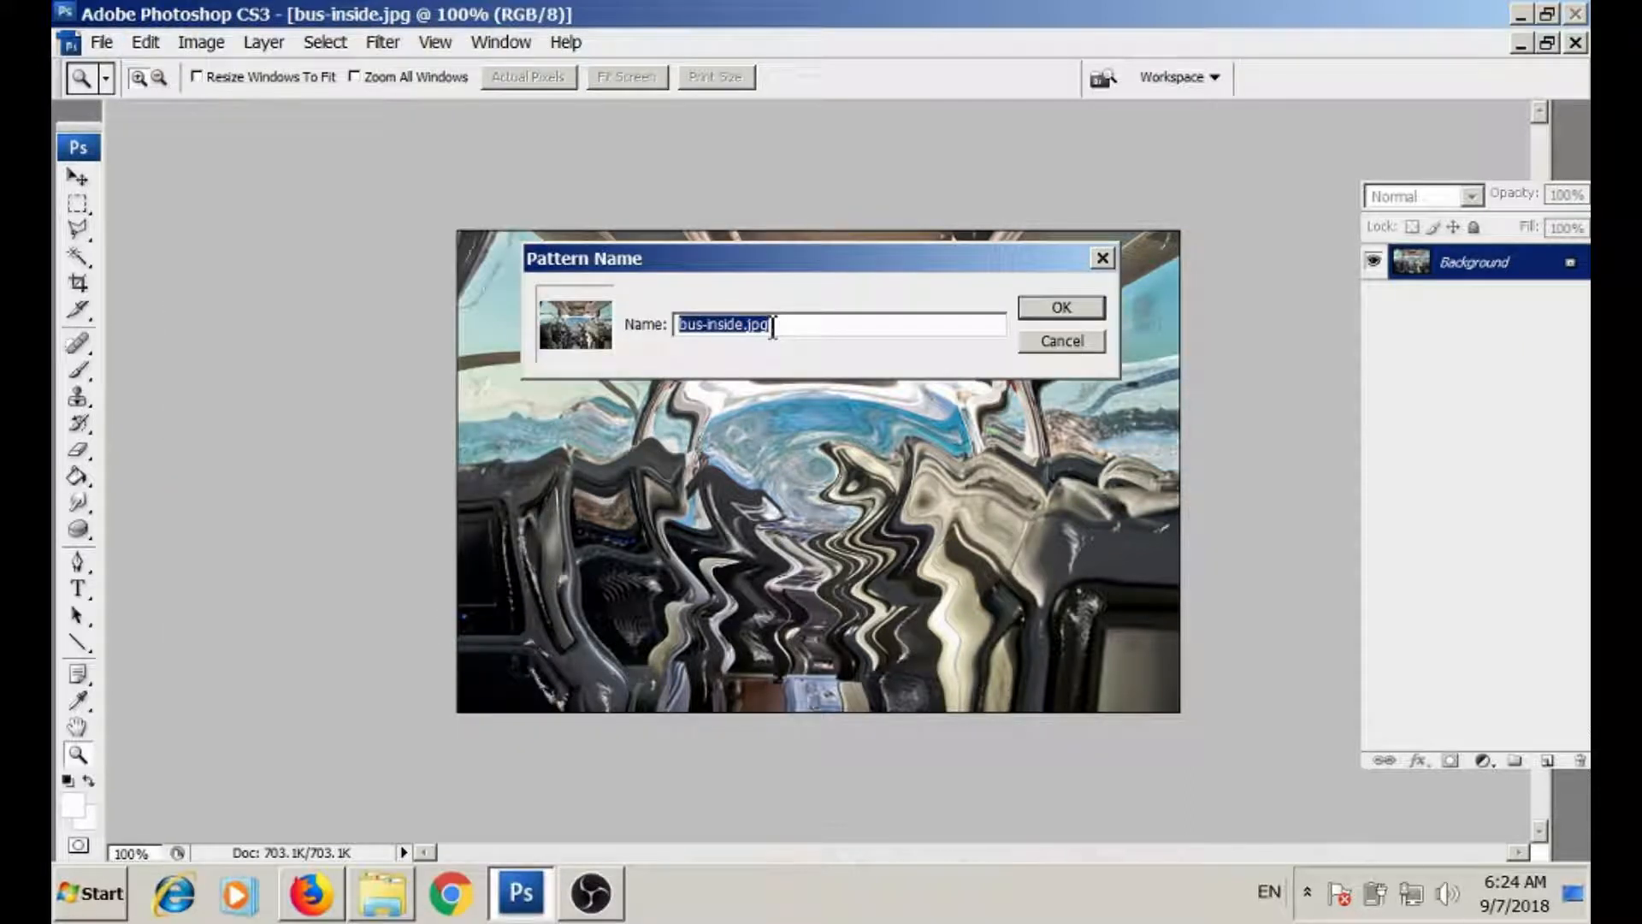
type("Ref")
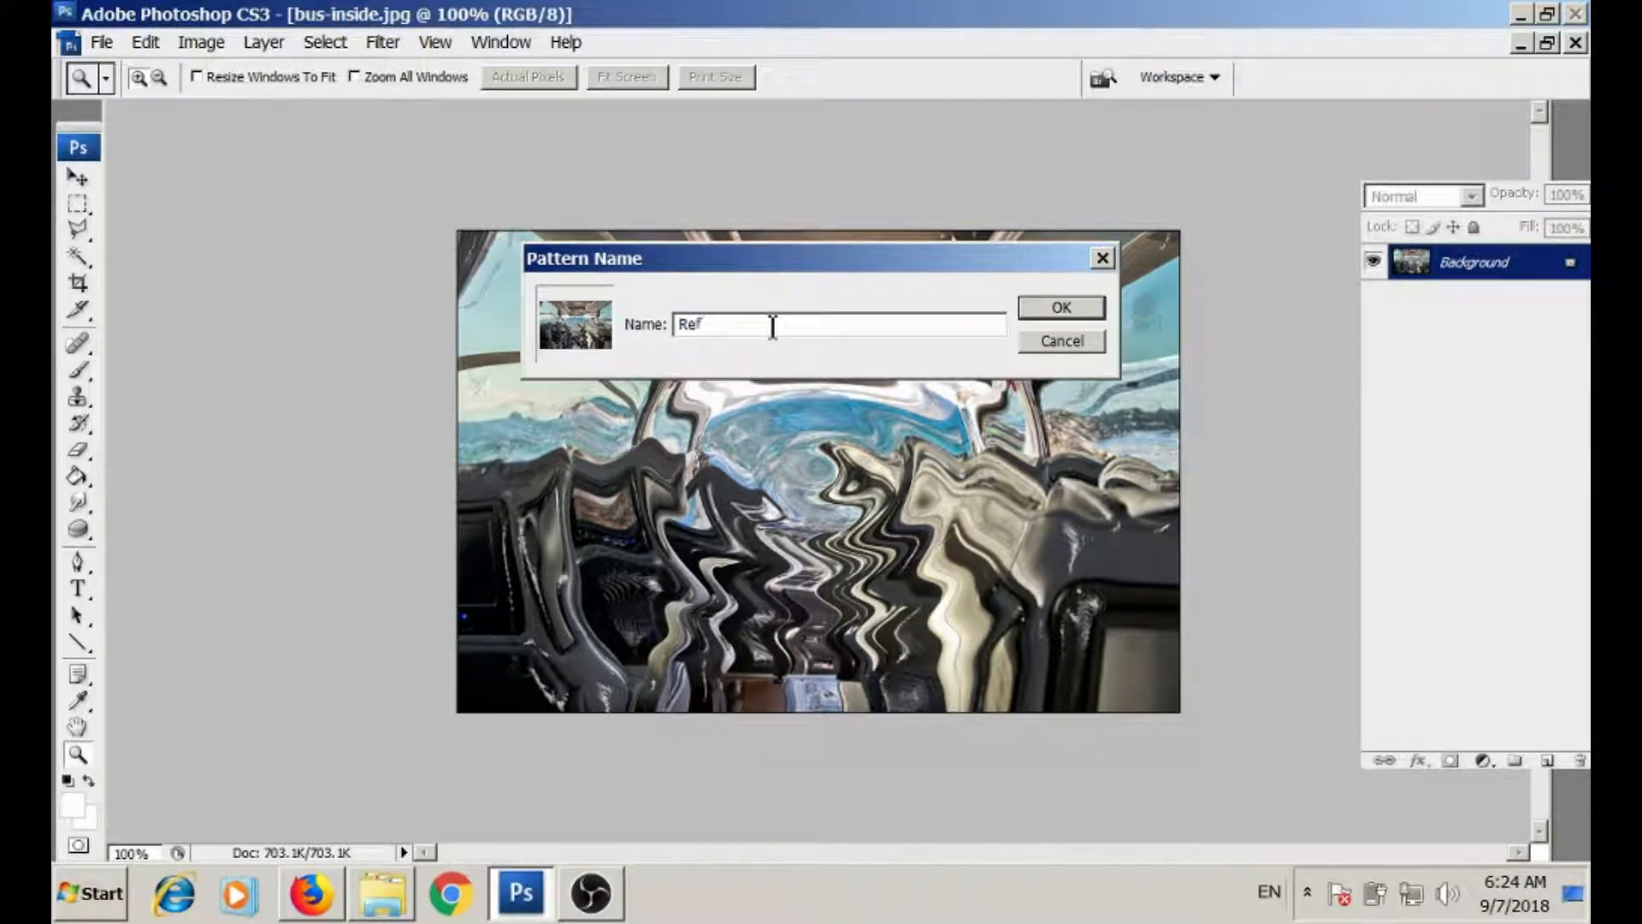
key("Return")
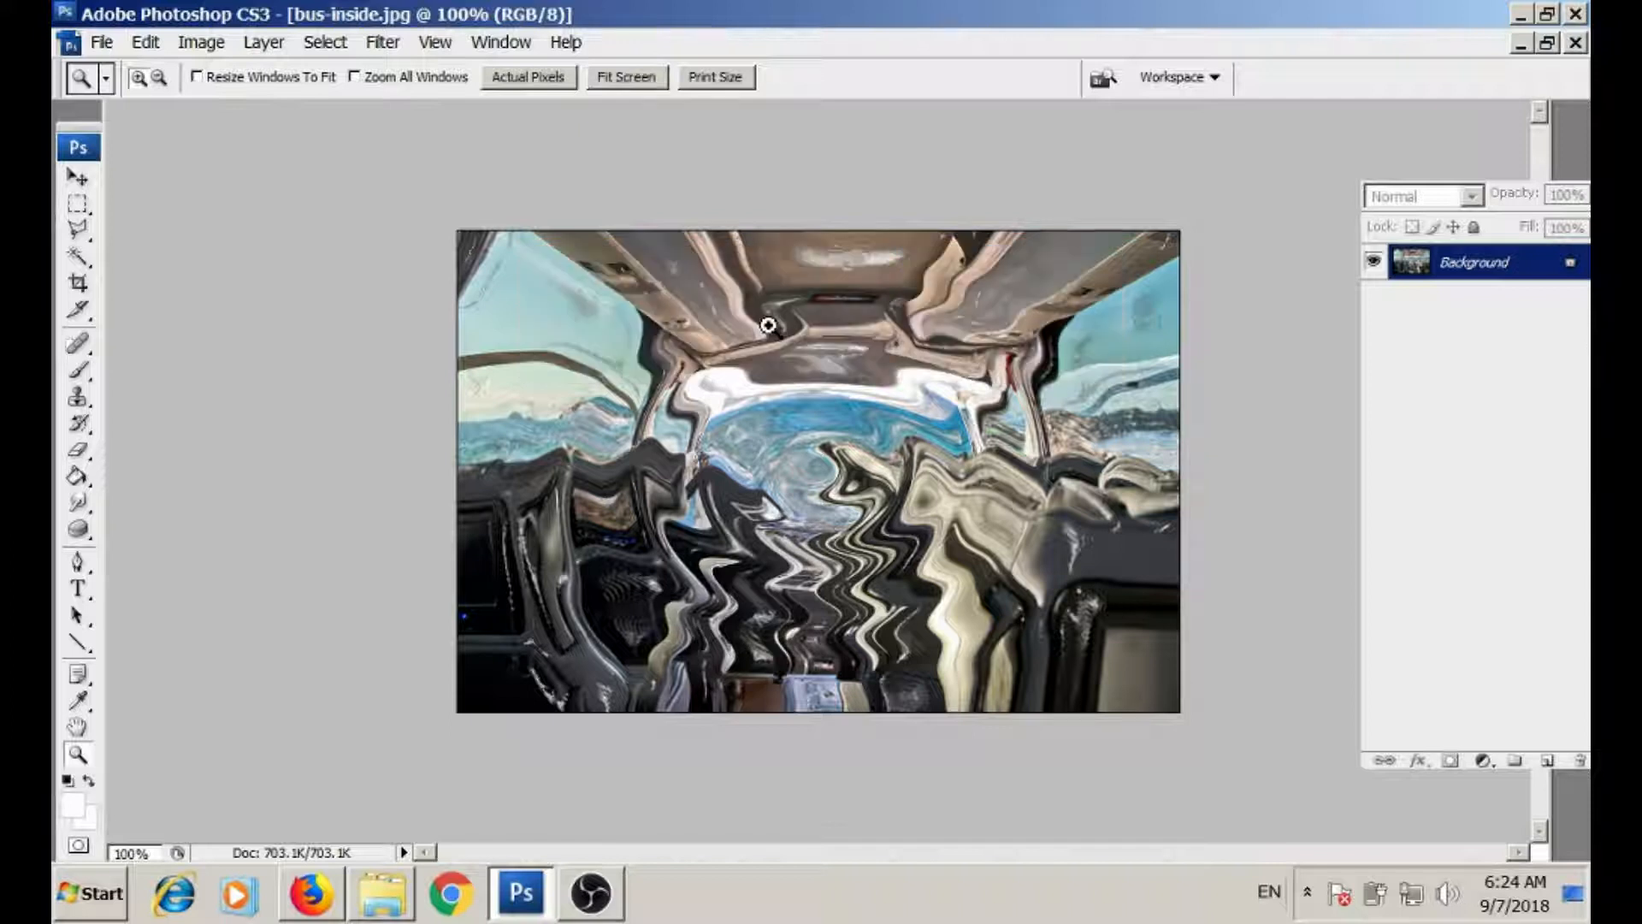
- Close bus-inside.jpg and bring background.jpg back to full size
left_click(1577, 43)
left_click(824, 363)
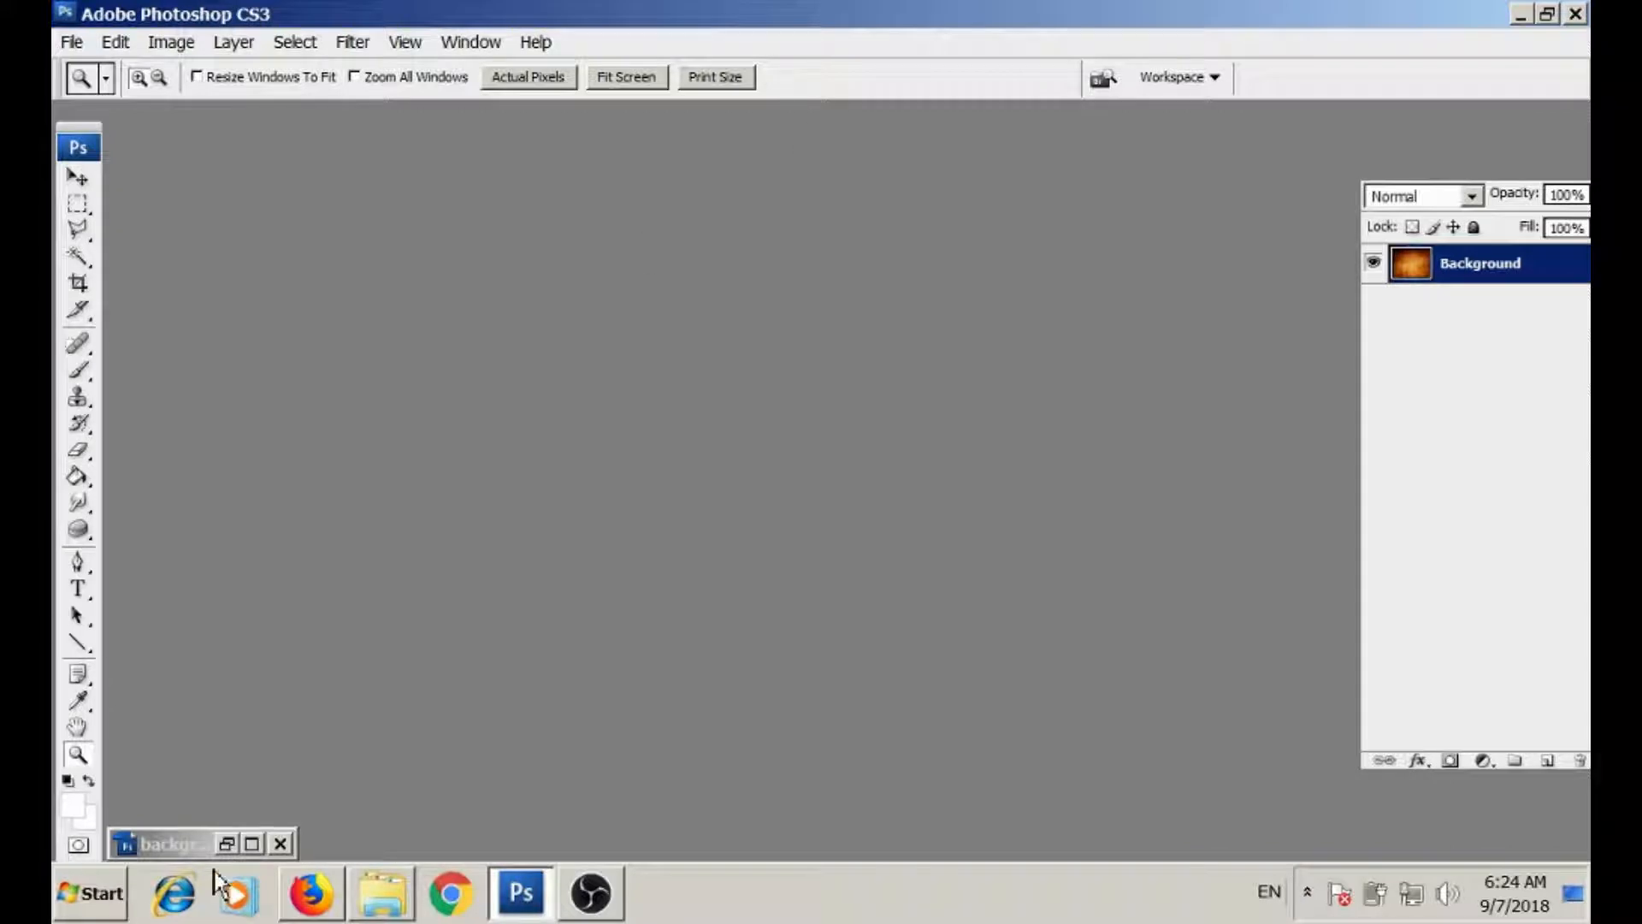
left_click(248, 841)
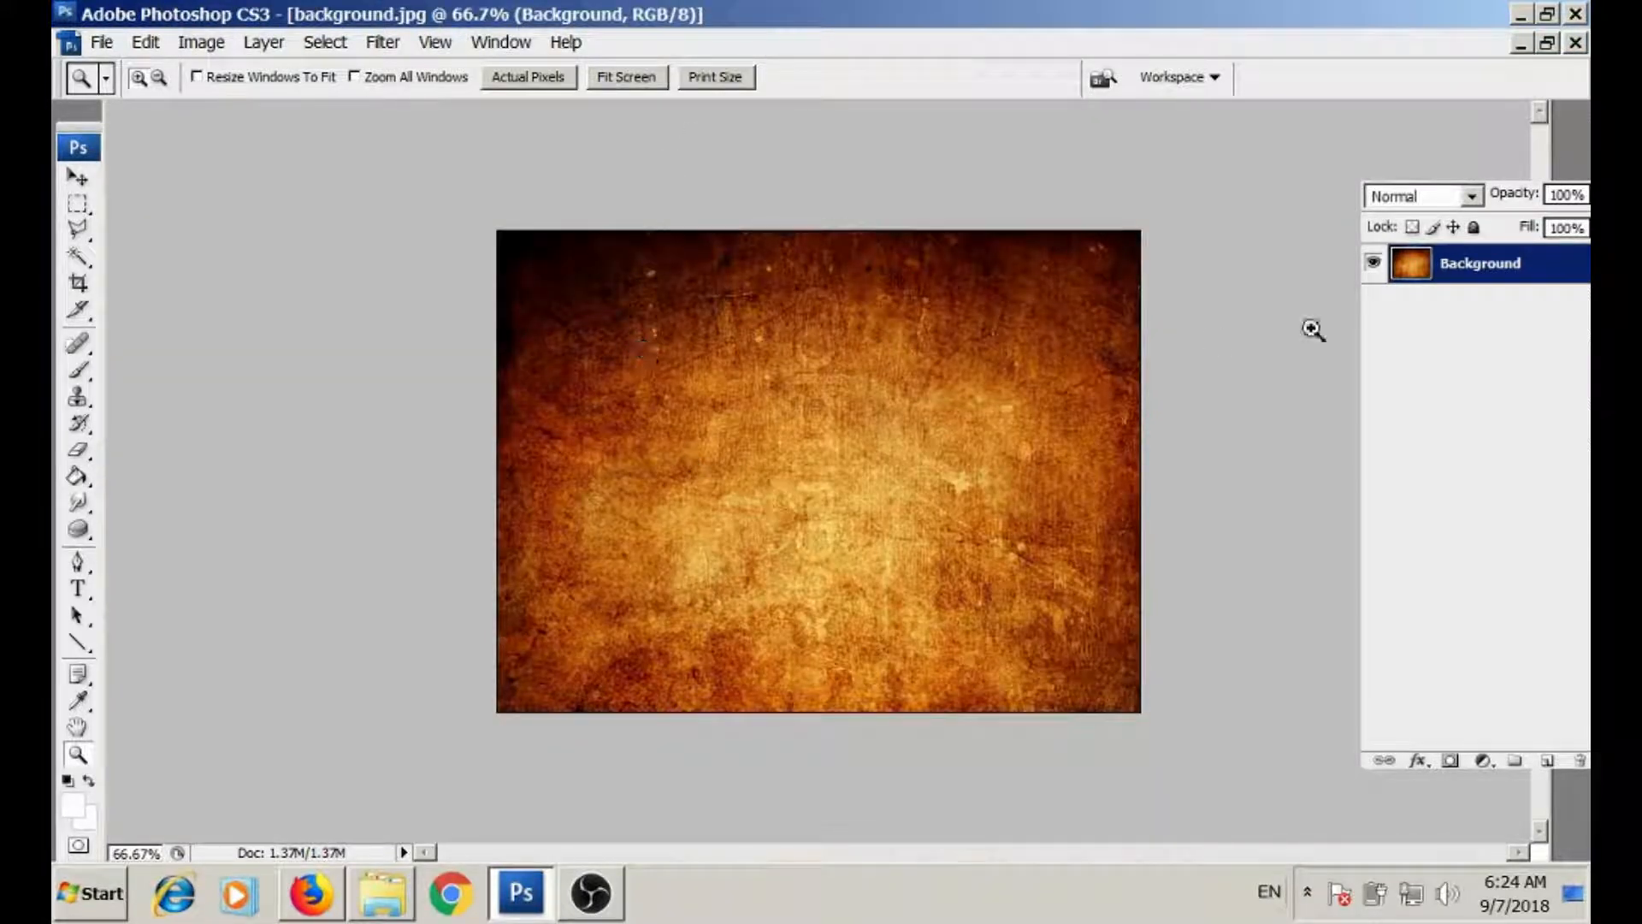
- Convert the background image to grayscale tones with the Black & White adjustment, keeping the default channel values
left_click(204, 43)
mouse_move(402, 129)
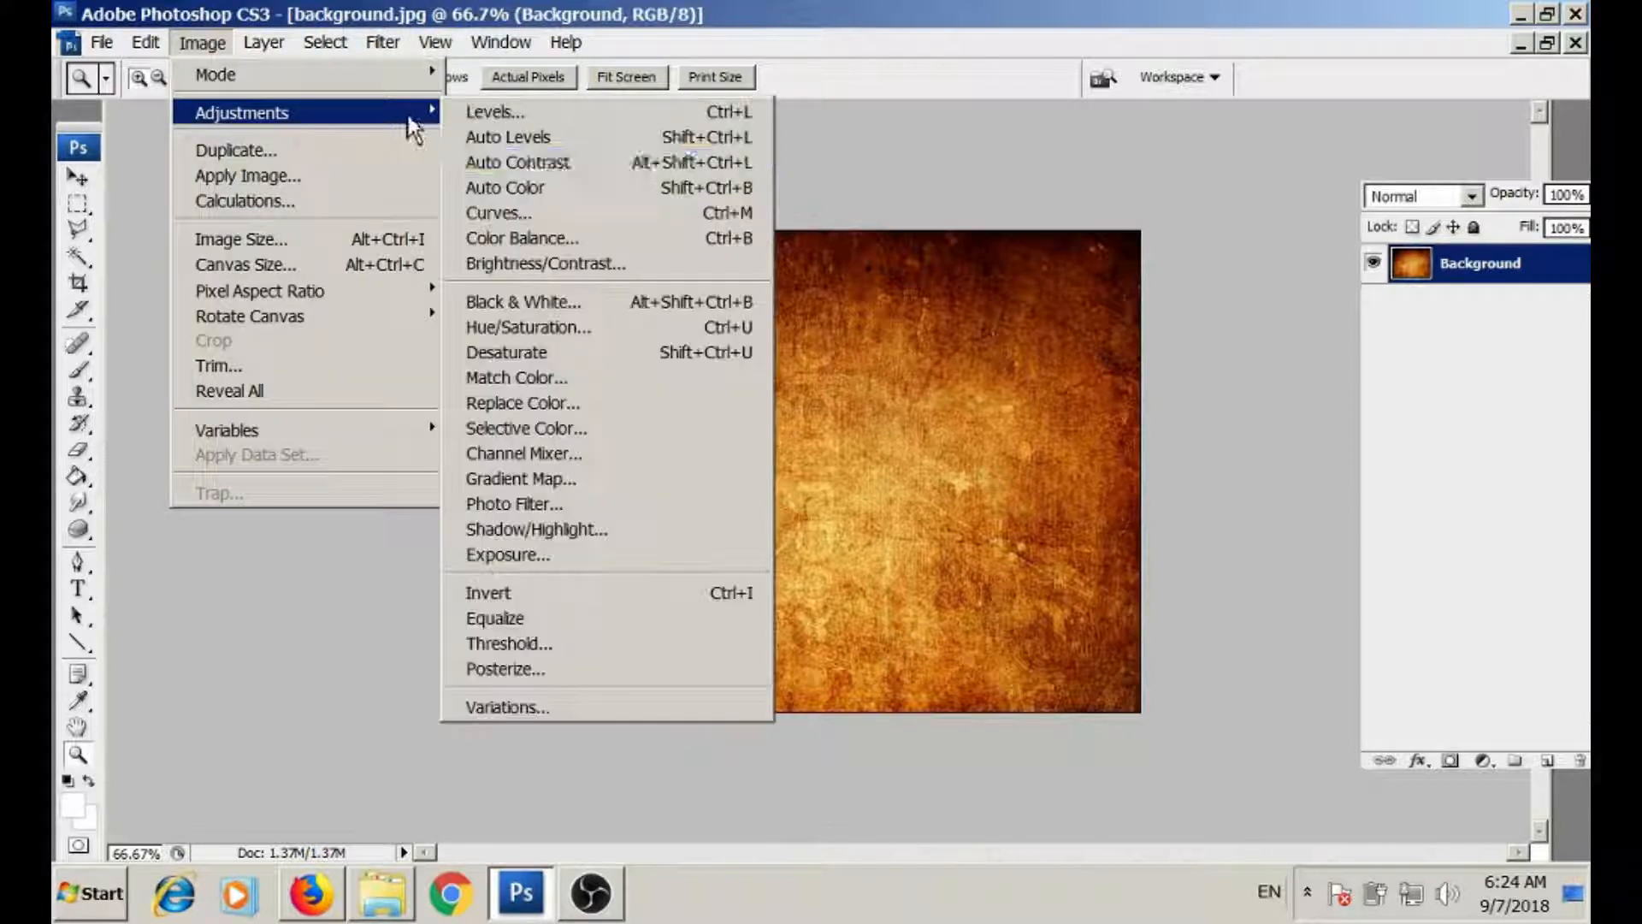
left_click(635, 304)
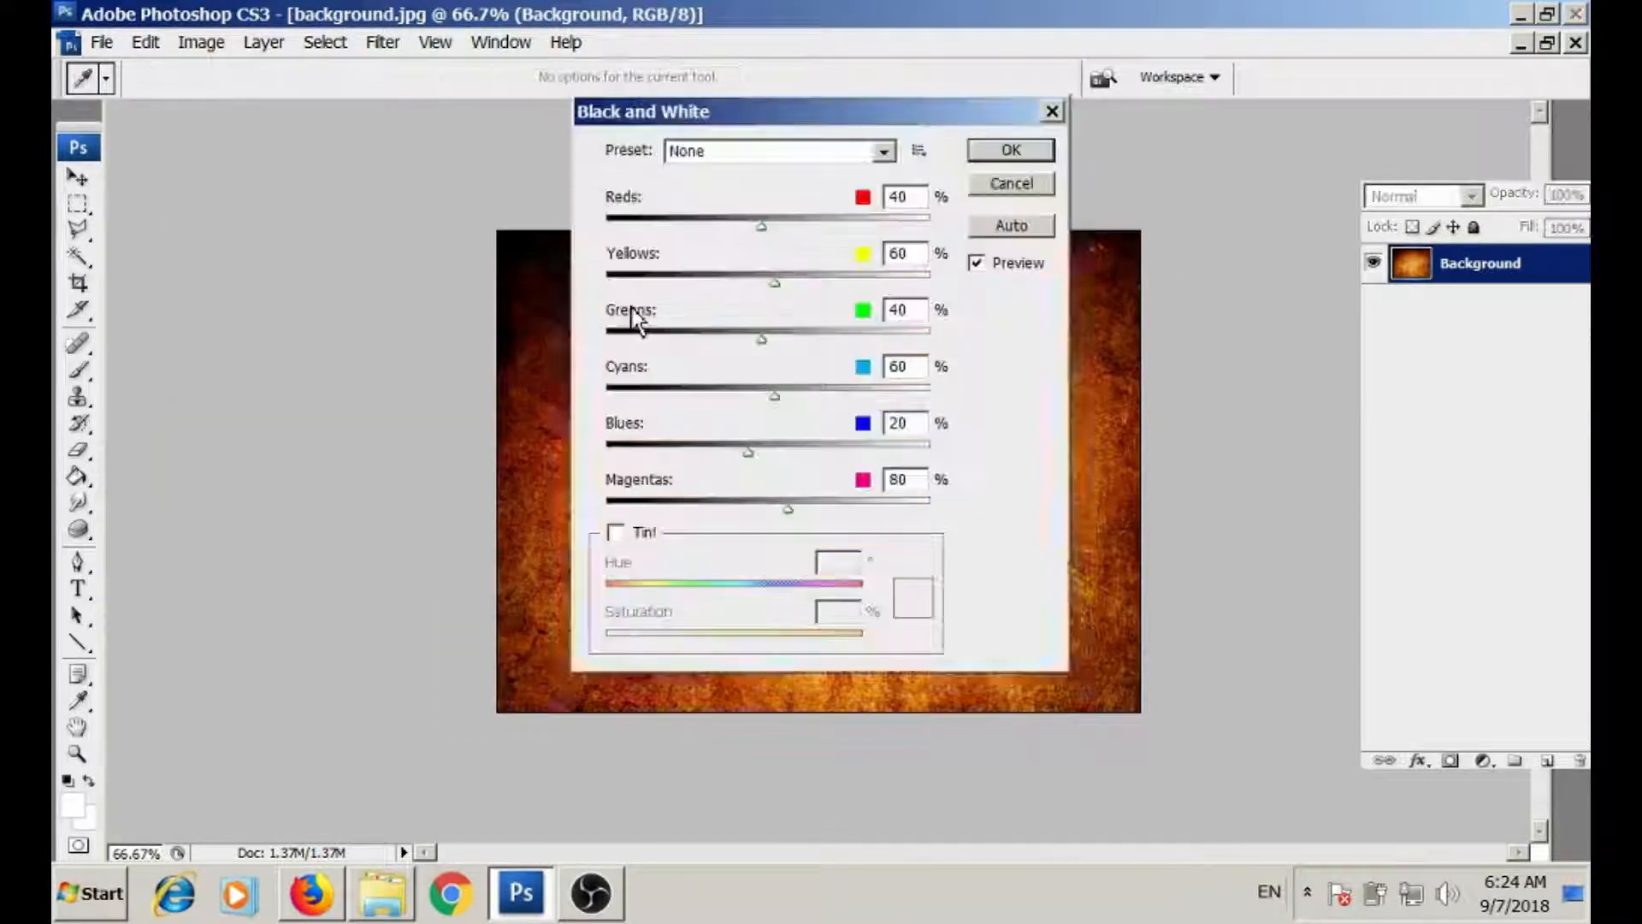
left_click_drag(753, 112, 1079, 150)
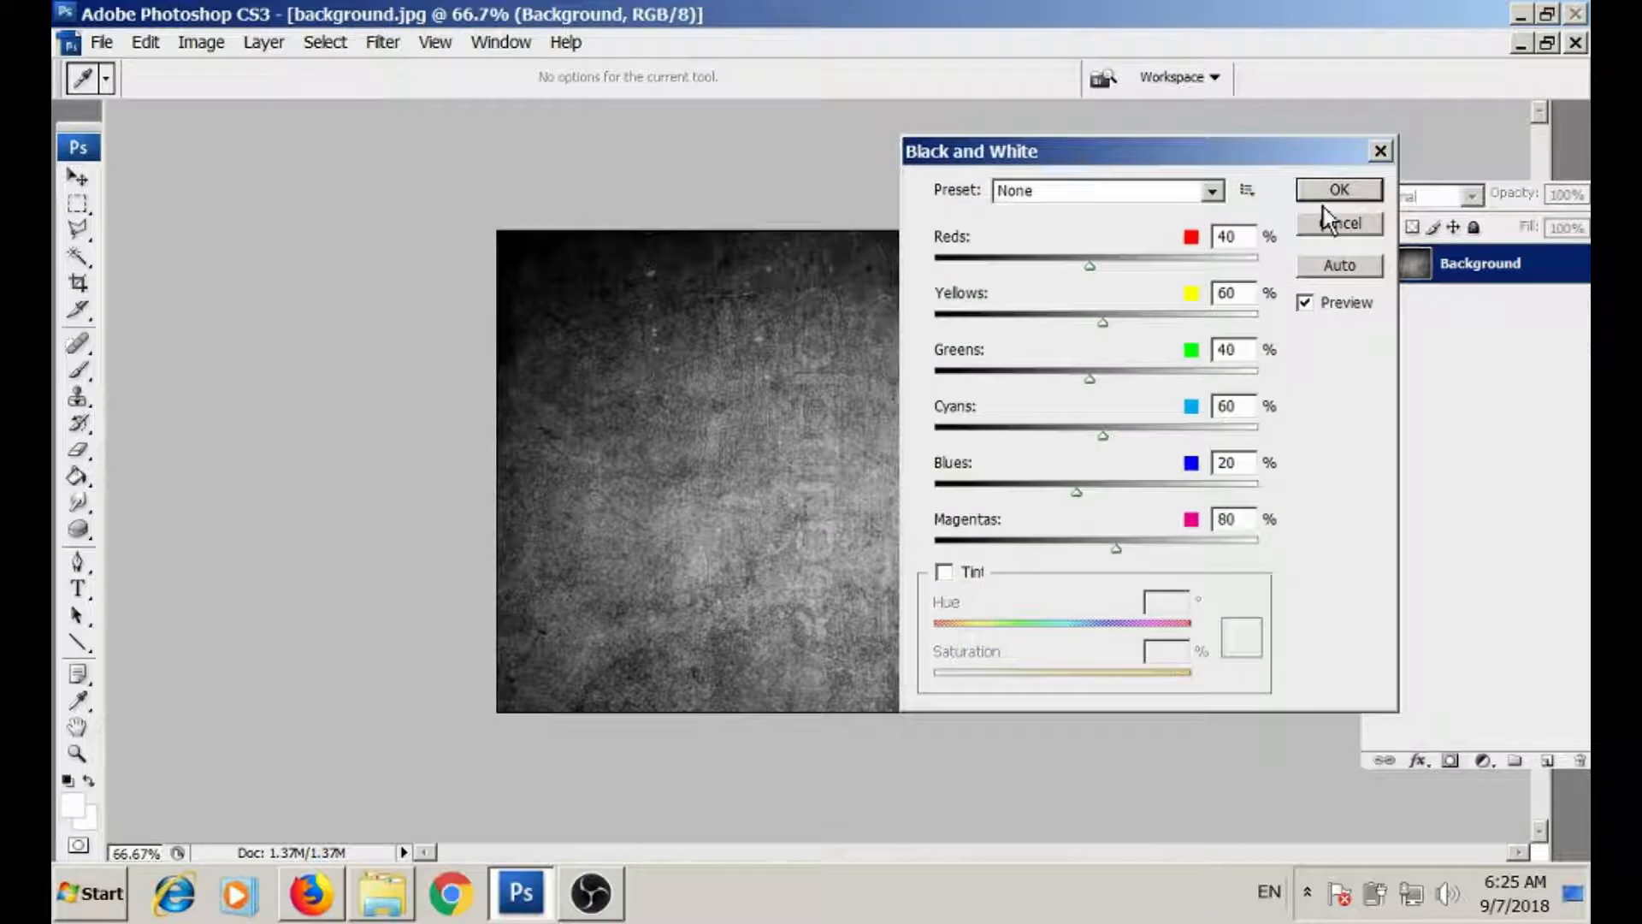
left_click(1336, 190)
key("z")
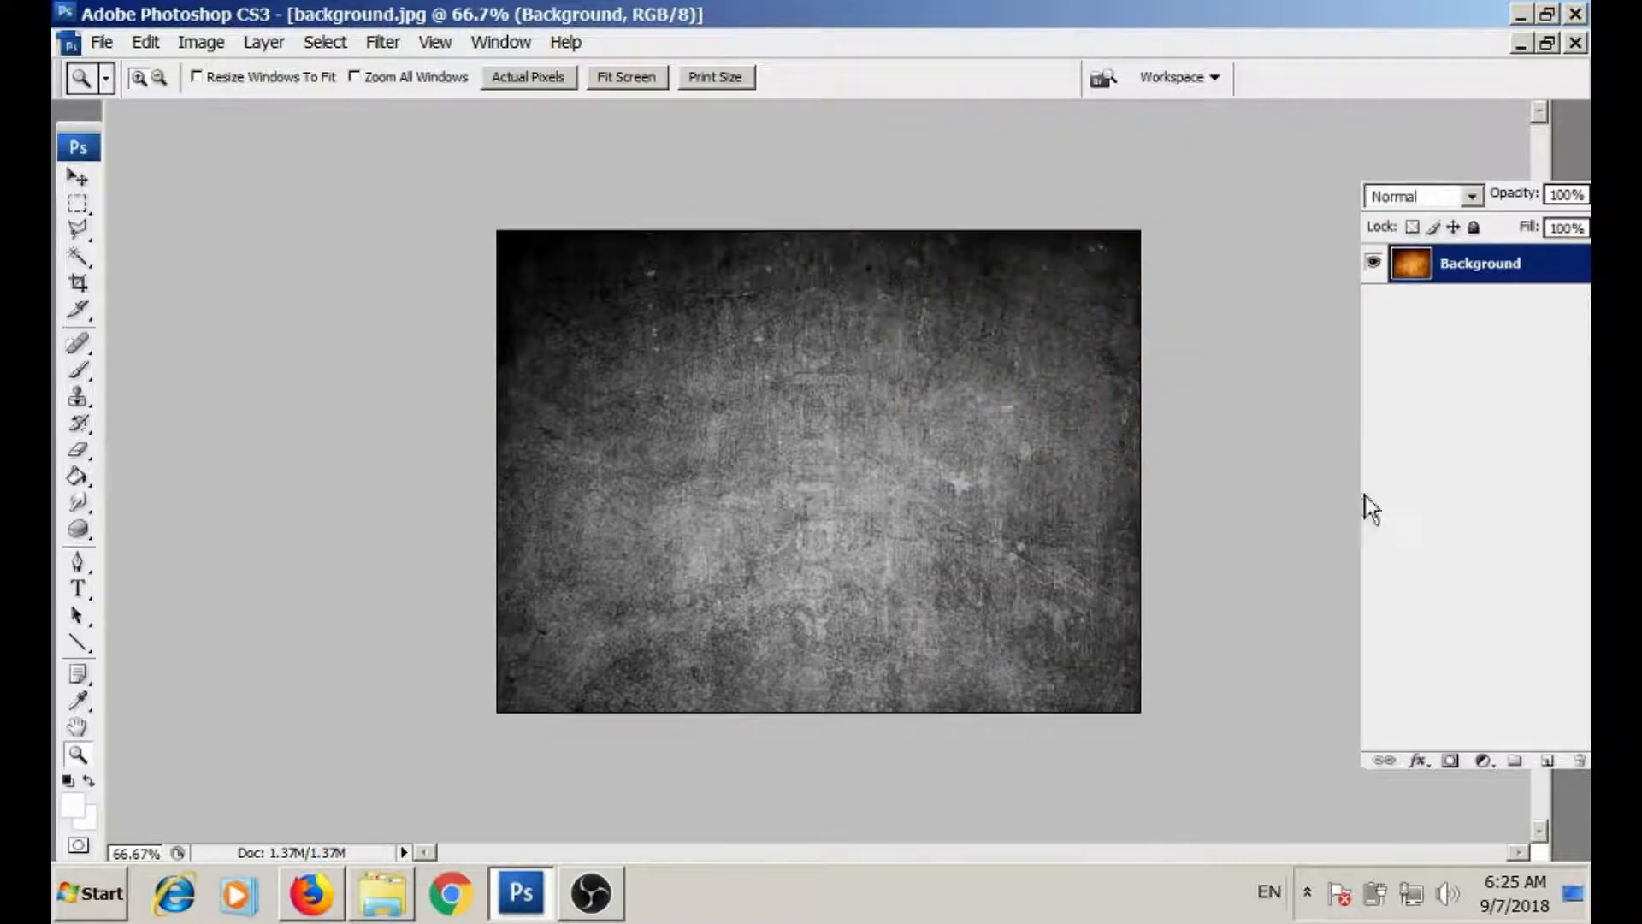
- Add a Gradient Overlay to the Background layer with Radial style, reversed direction and Multiply blend mode
left_click(1422, 763)
left_click(1479, 689)
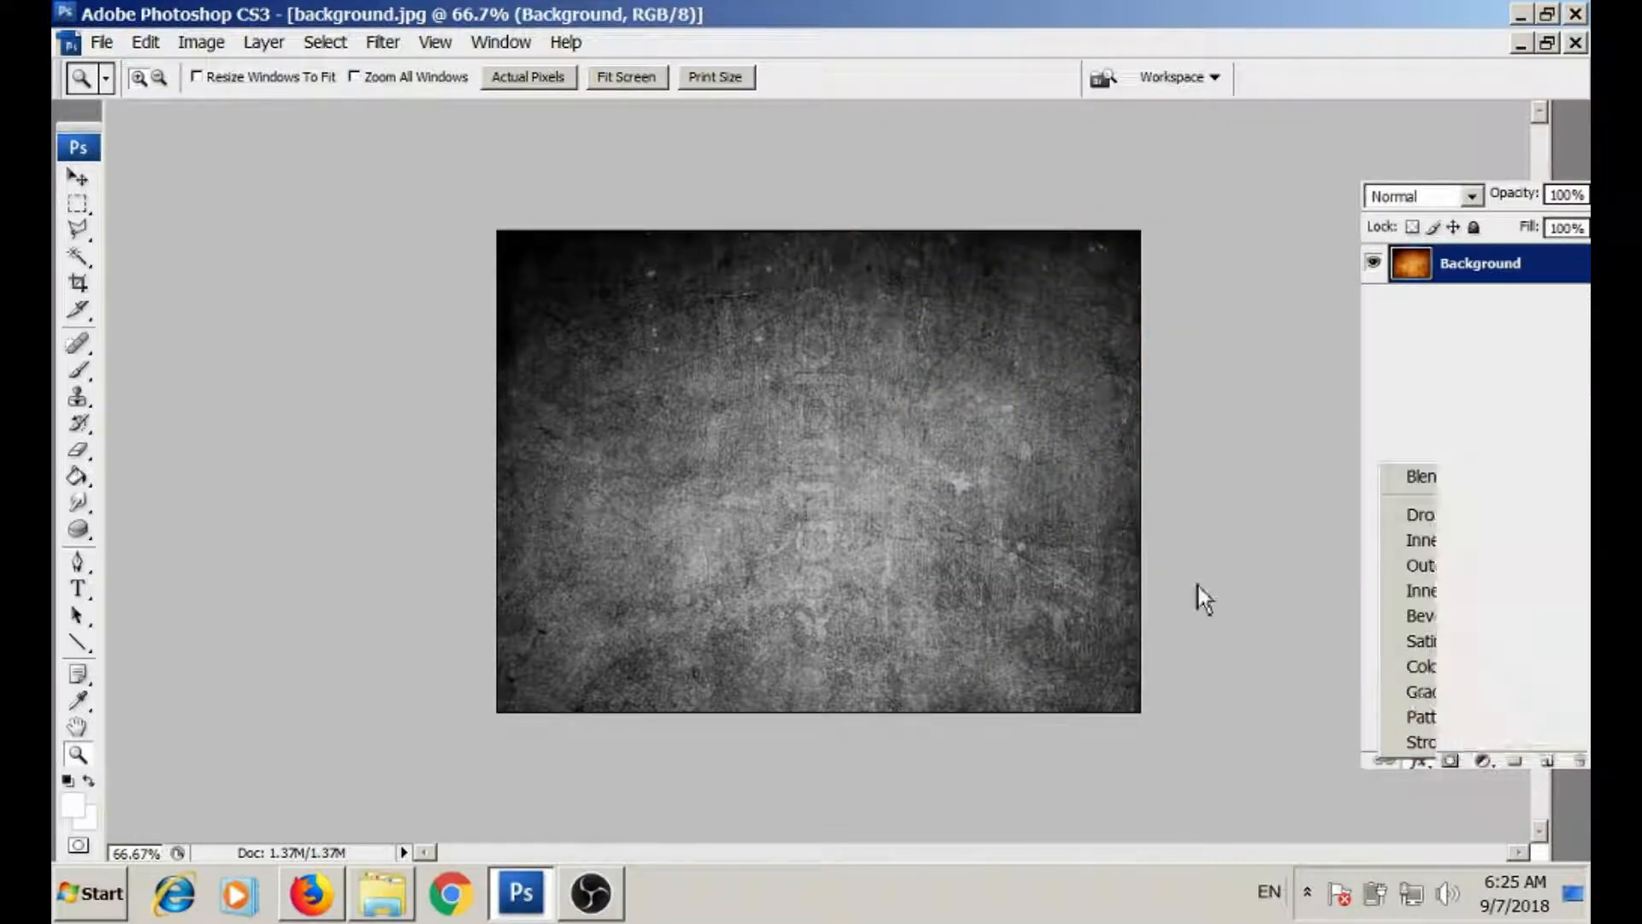
left_click_drag(842, 120, 1176, 92)
left_click(1276, 267)
left_click(1276, 310)
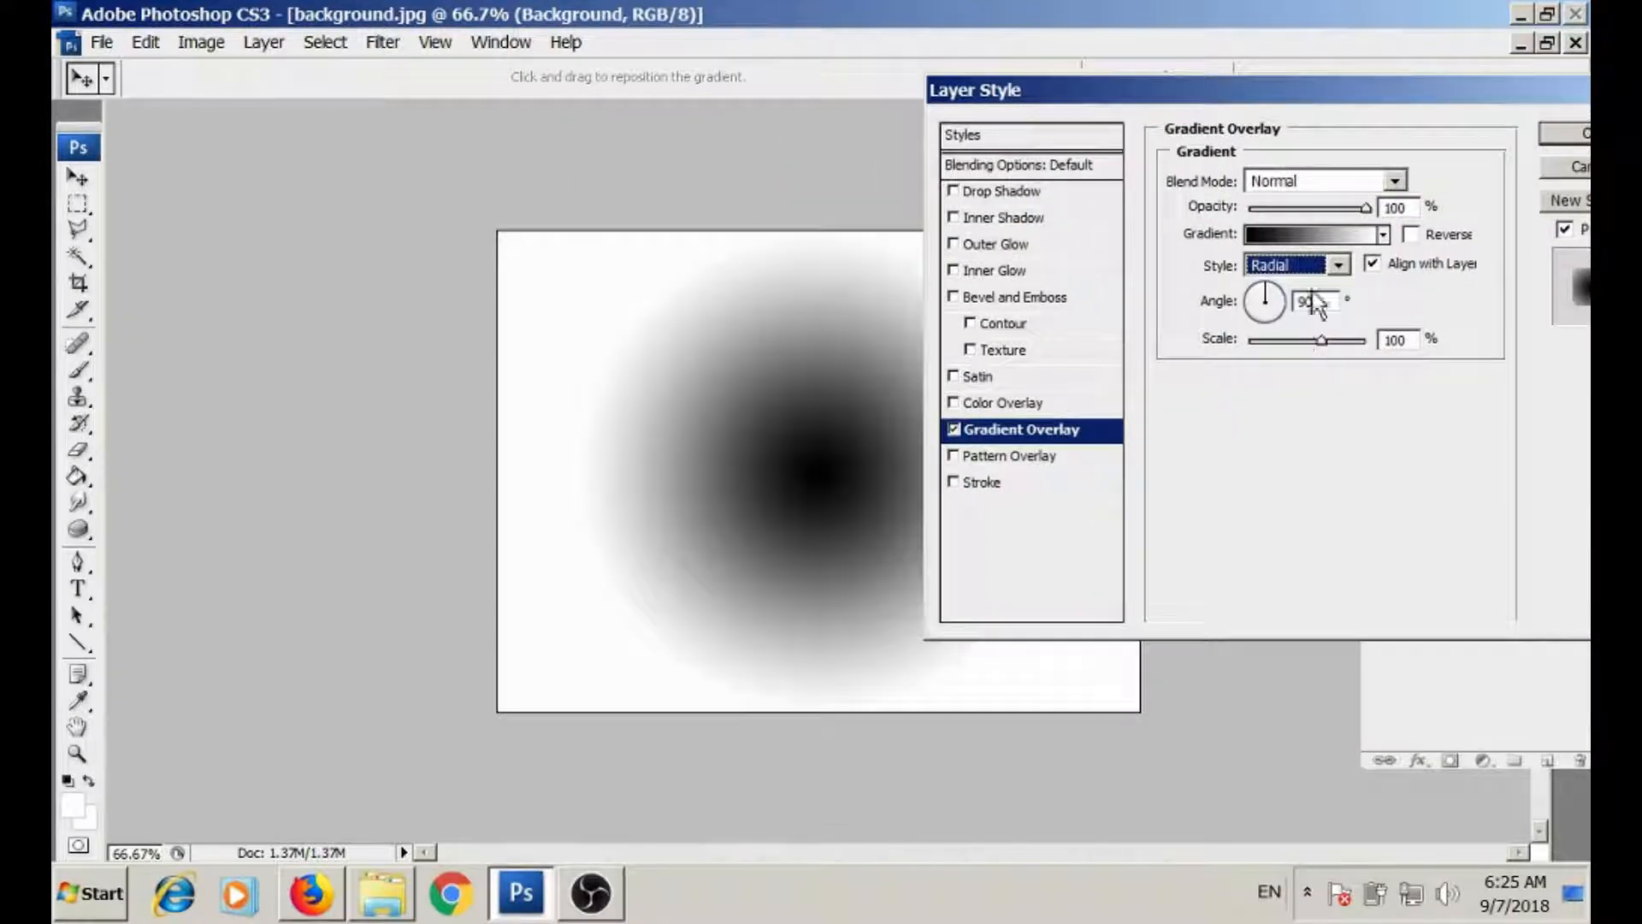
left_click(1411, 235)
left_click(1339, 181)
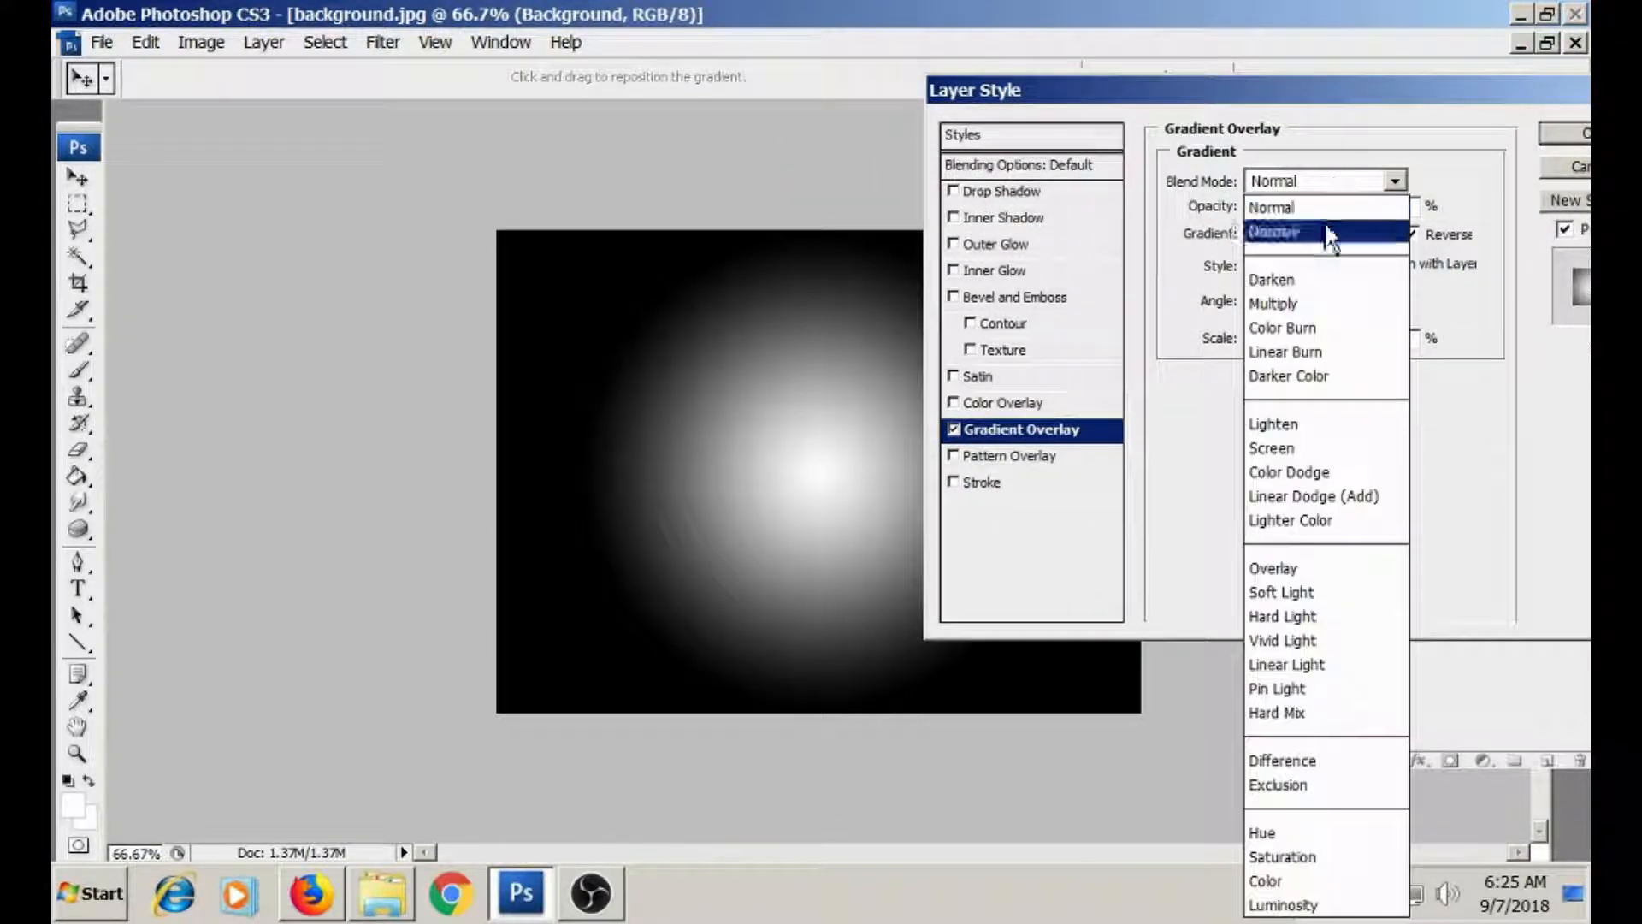
left_click(1390, 464)
left_click(1392, 181)
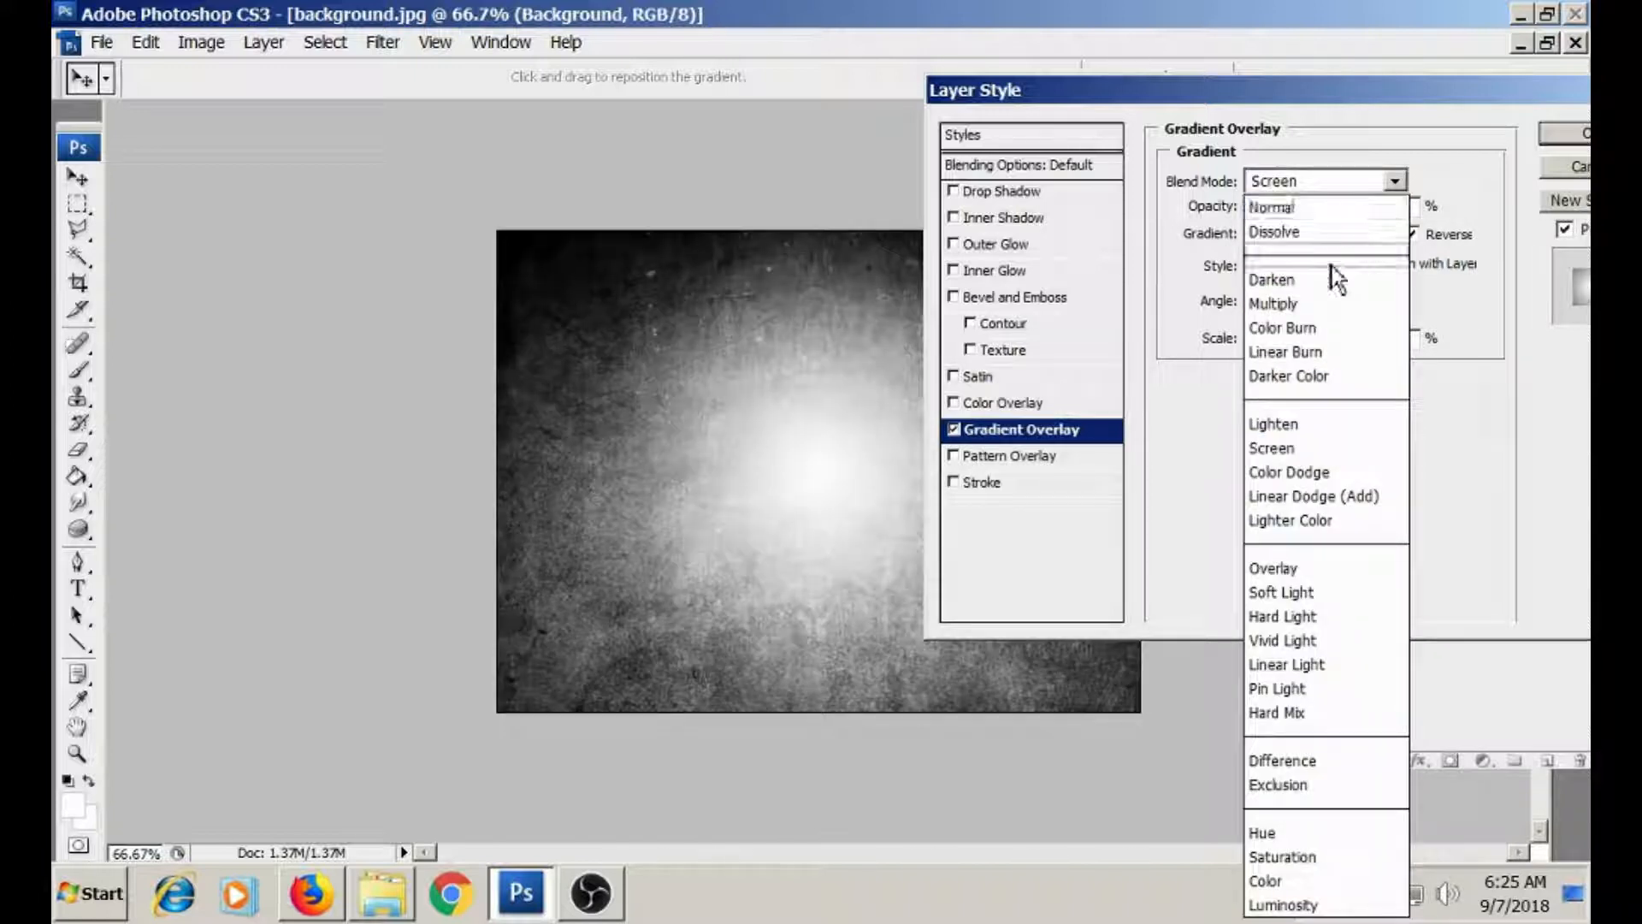
left_click(1336, 303)
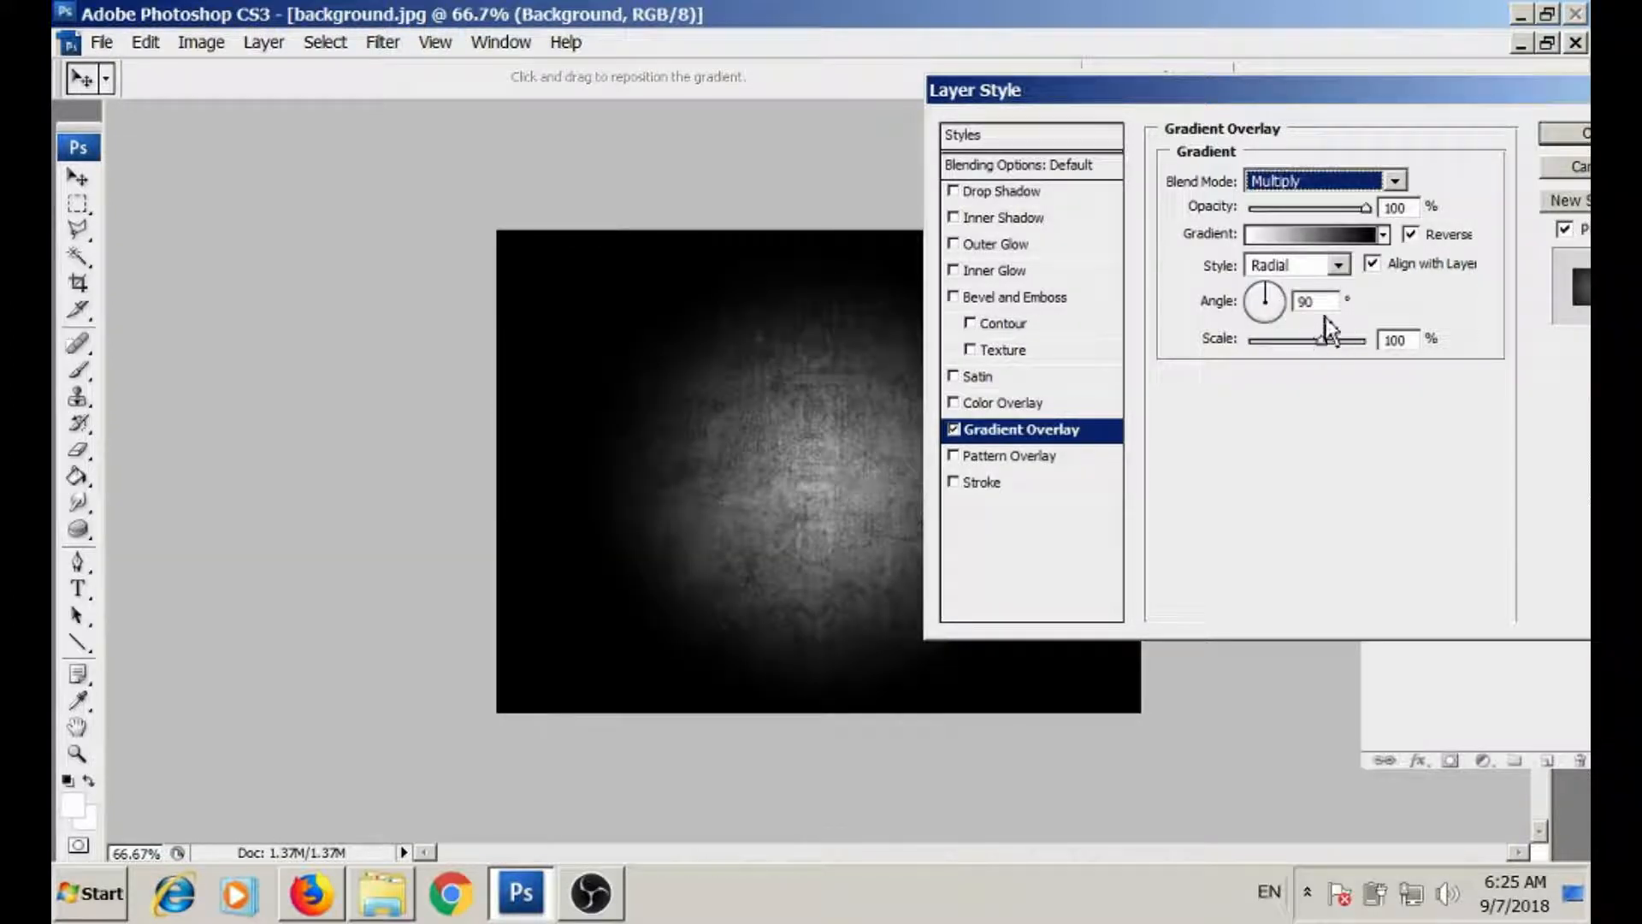
- Edit the overlay's gradient to keep the black stop and change the white stop to light gray
left_click(1295, 236)
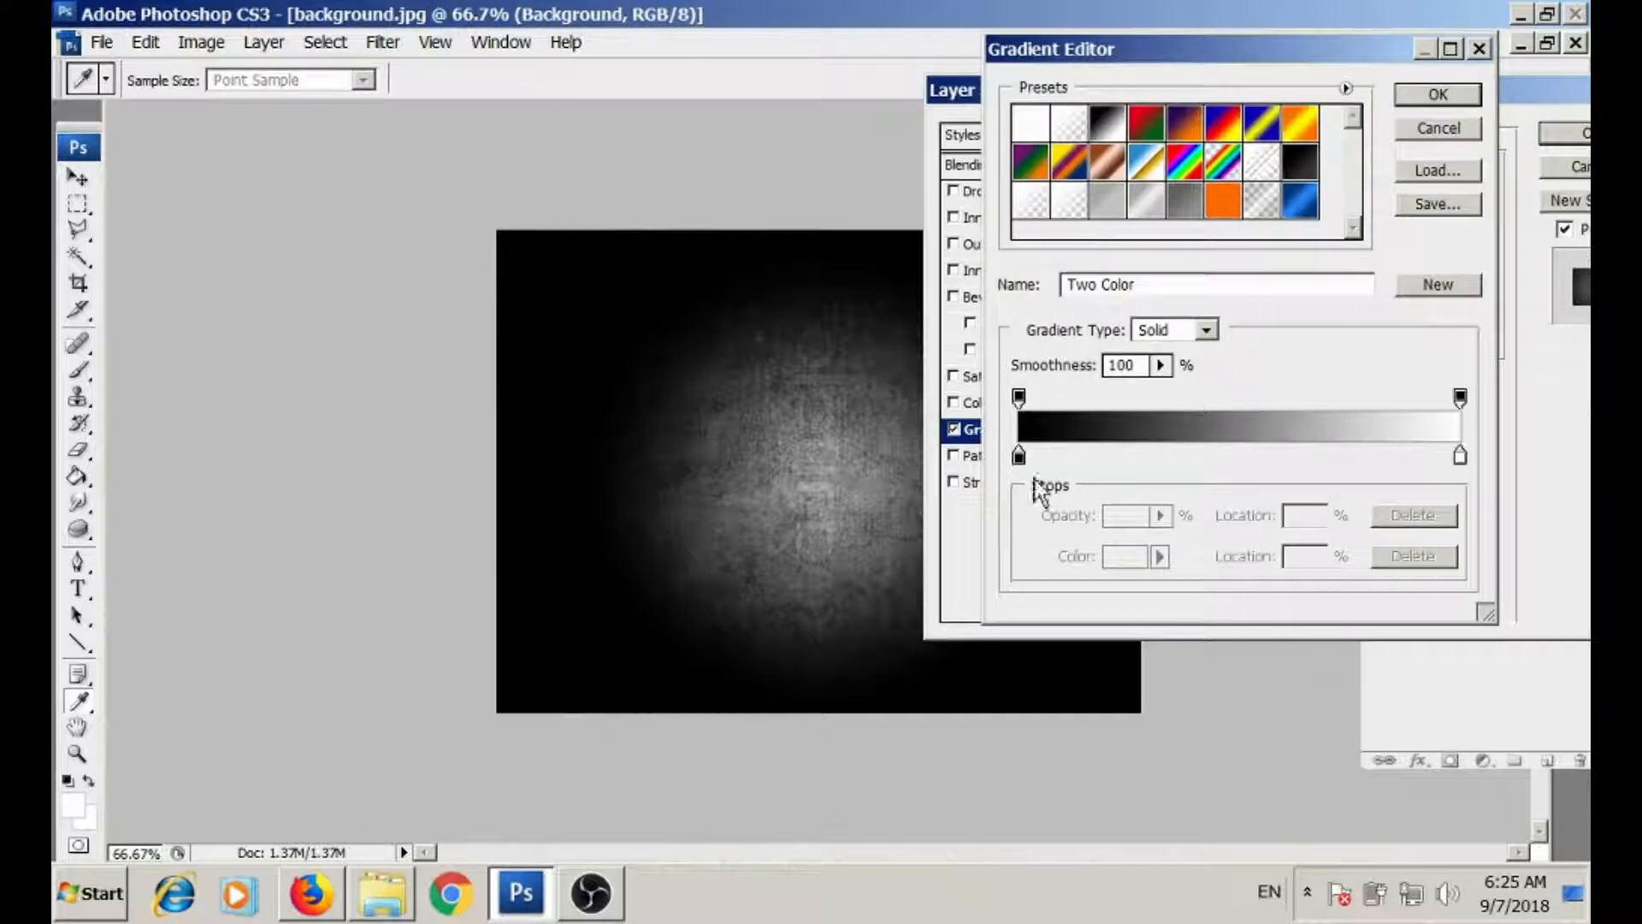
left_click(1019, 455)
left_click(1122, 556)
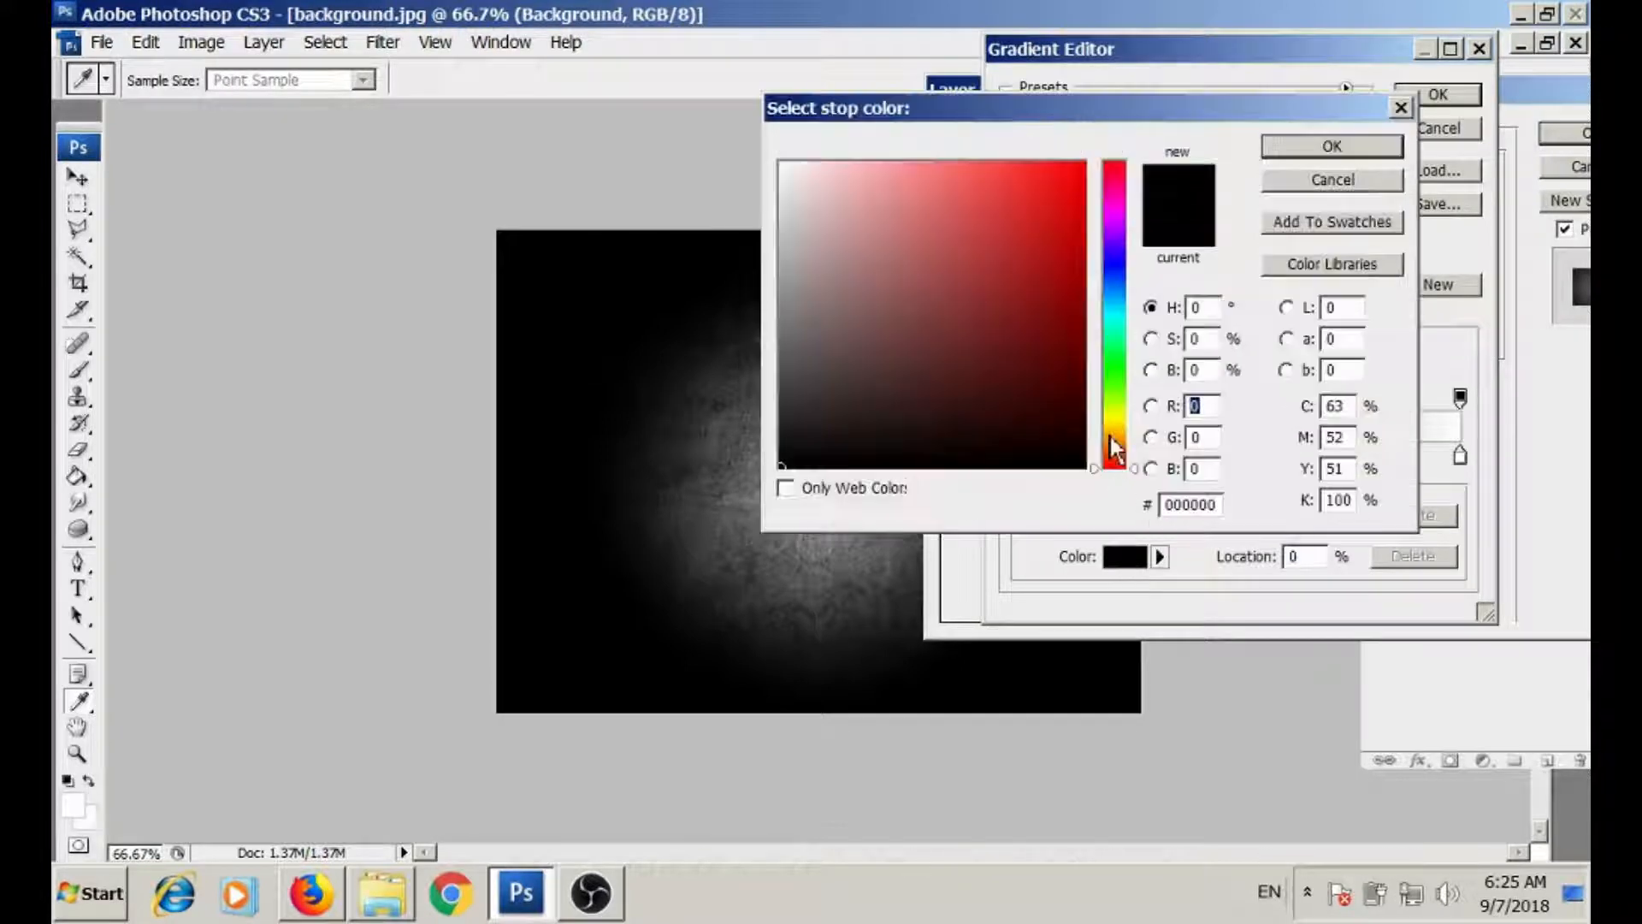
left_click(1332, 154)
left_click(1460, 456)
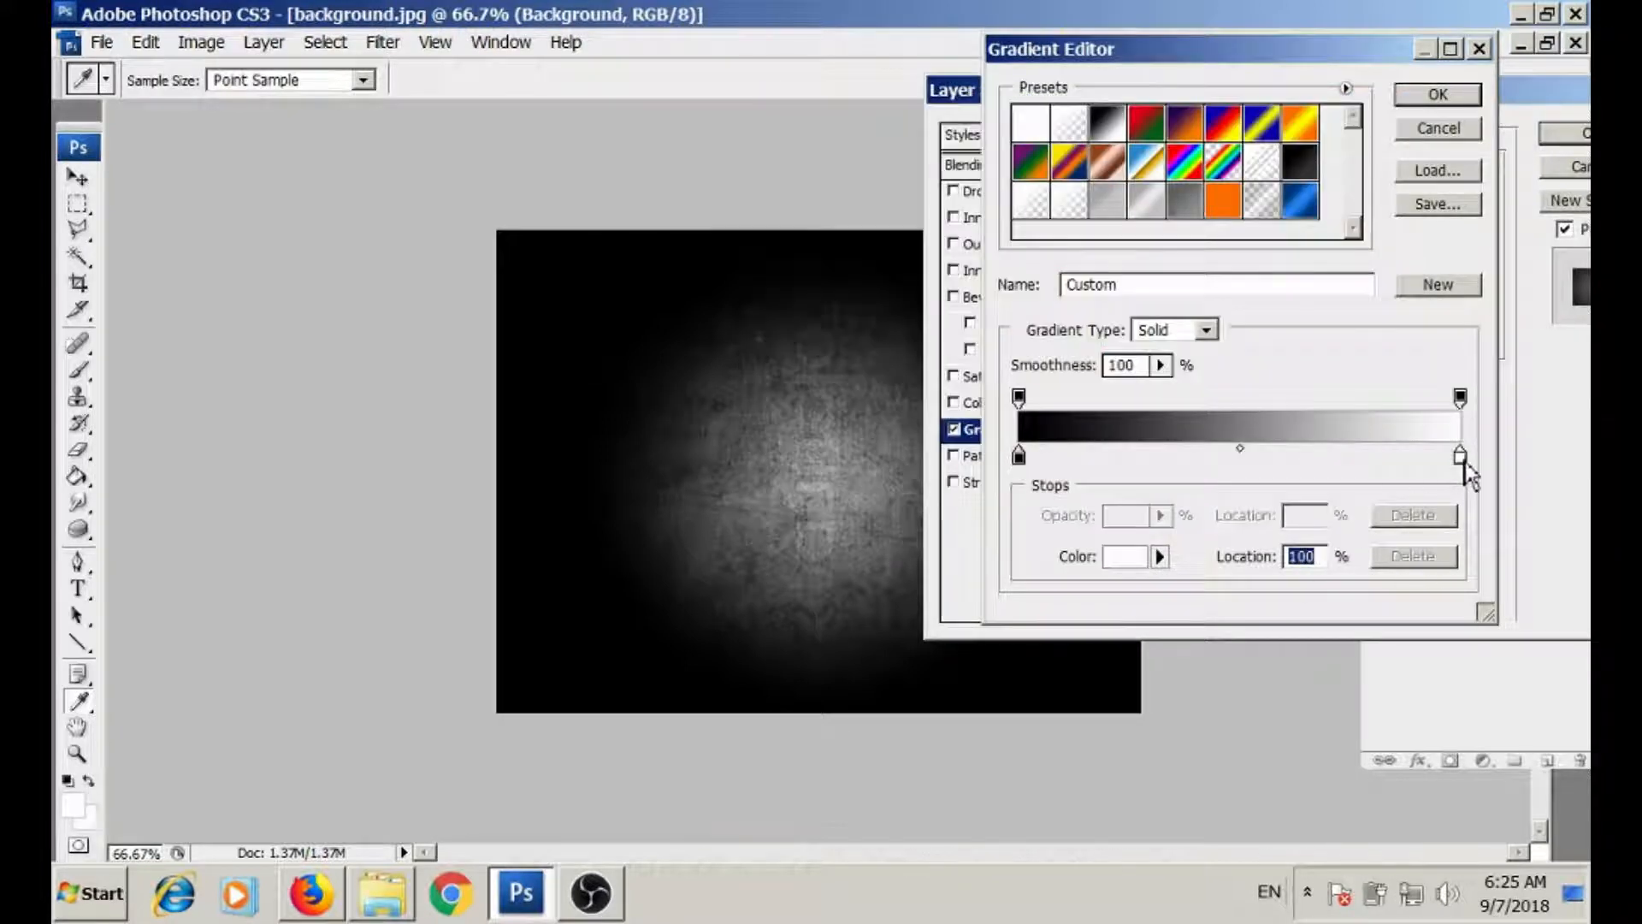
left_click(1122, 557)
left_click(783, 275)
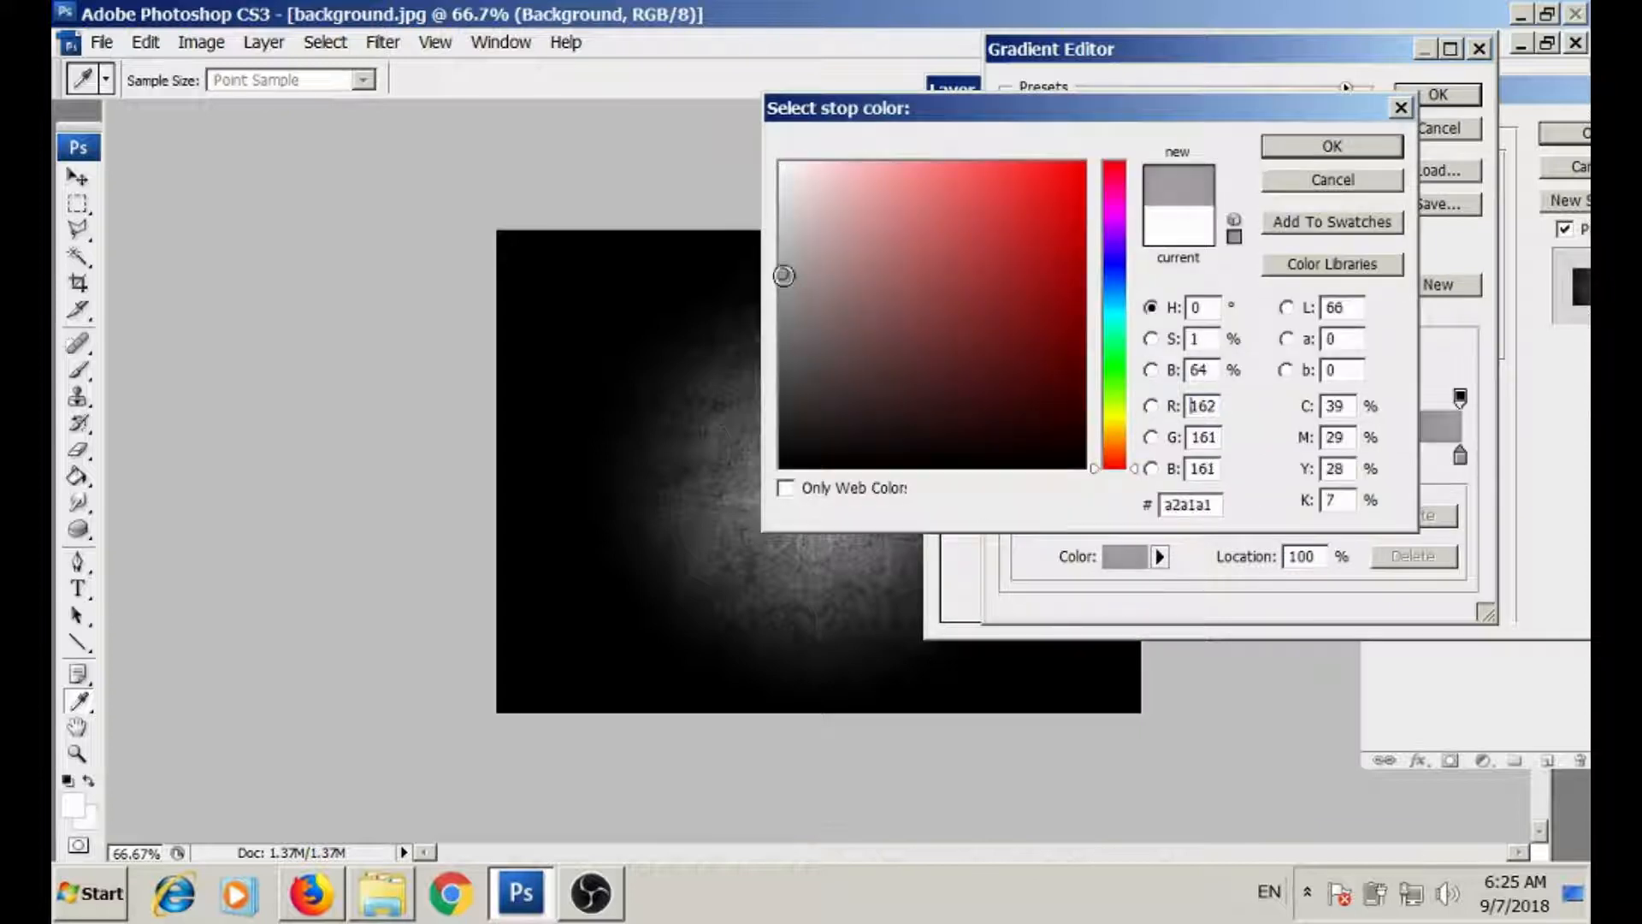
left_click_drag(784, 272, 782, 251)
left_click(1331, 151)
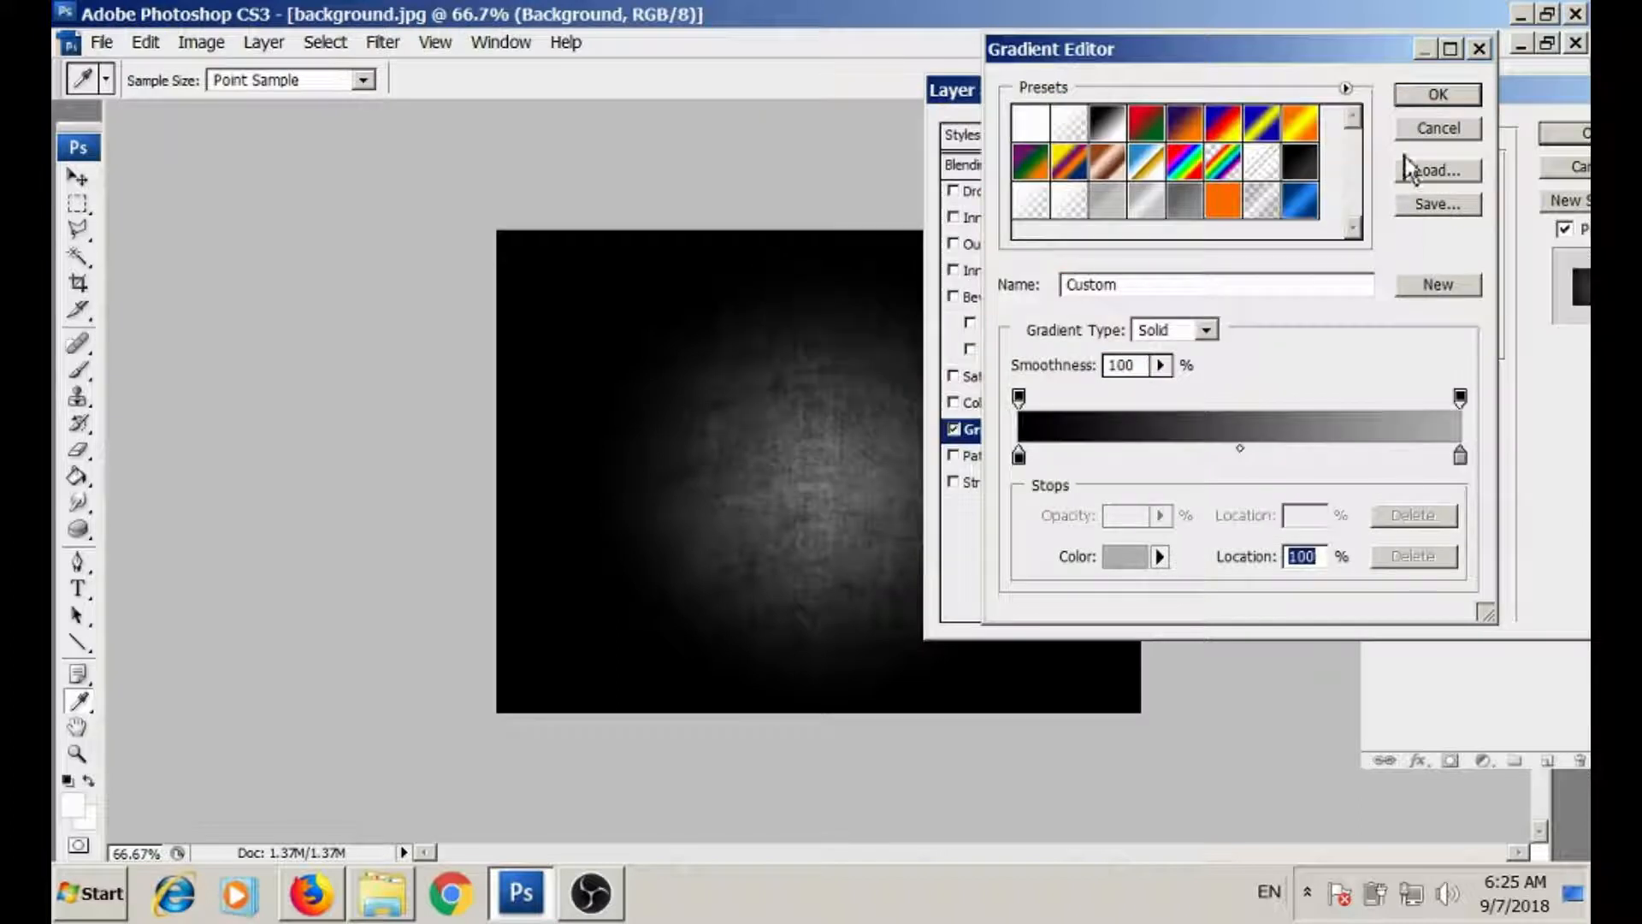
left_click(1438, 94)
- Set the gradient overlay's scale to 150% and opacity to 69%, and apply the layer style
left_click_drag(1333, 342, 1392, 339)
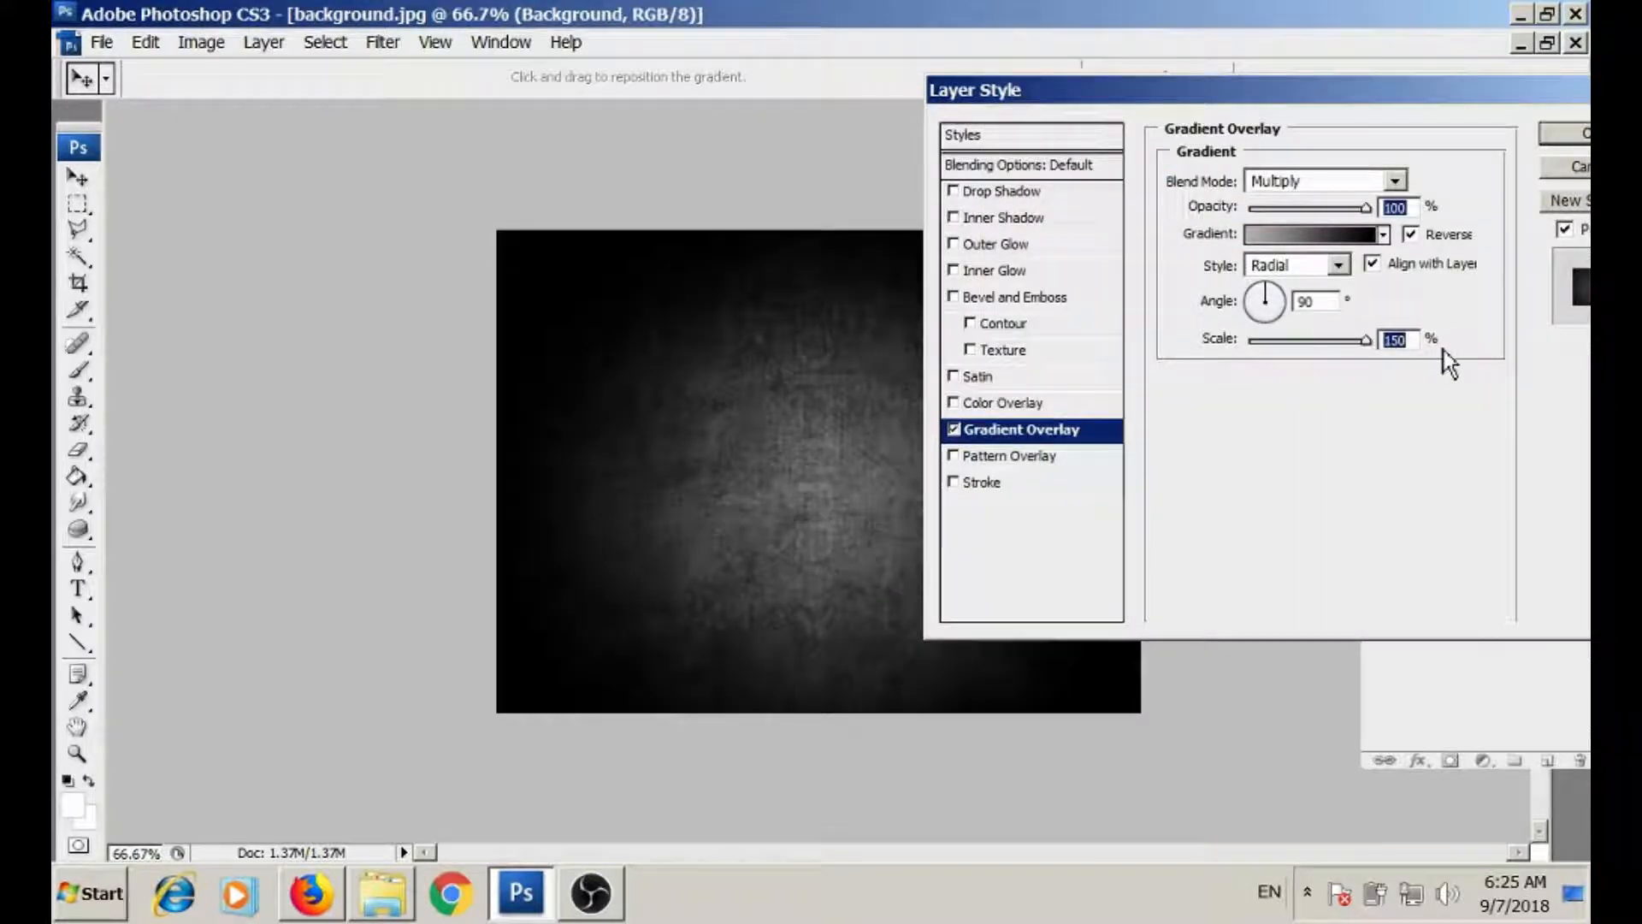
left_click_drag(1366, 208, 1329, 209)
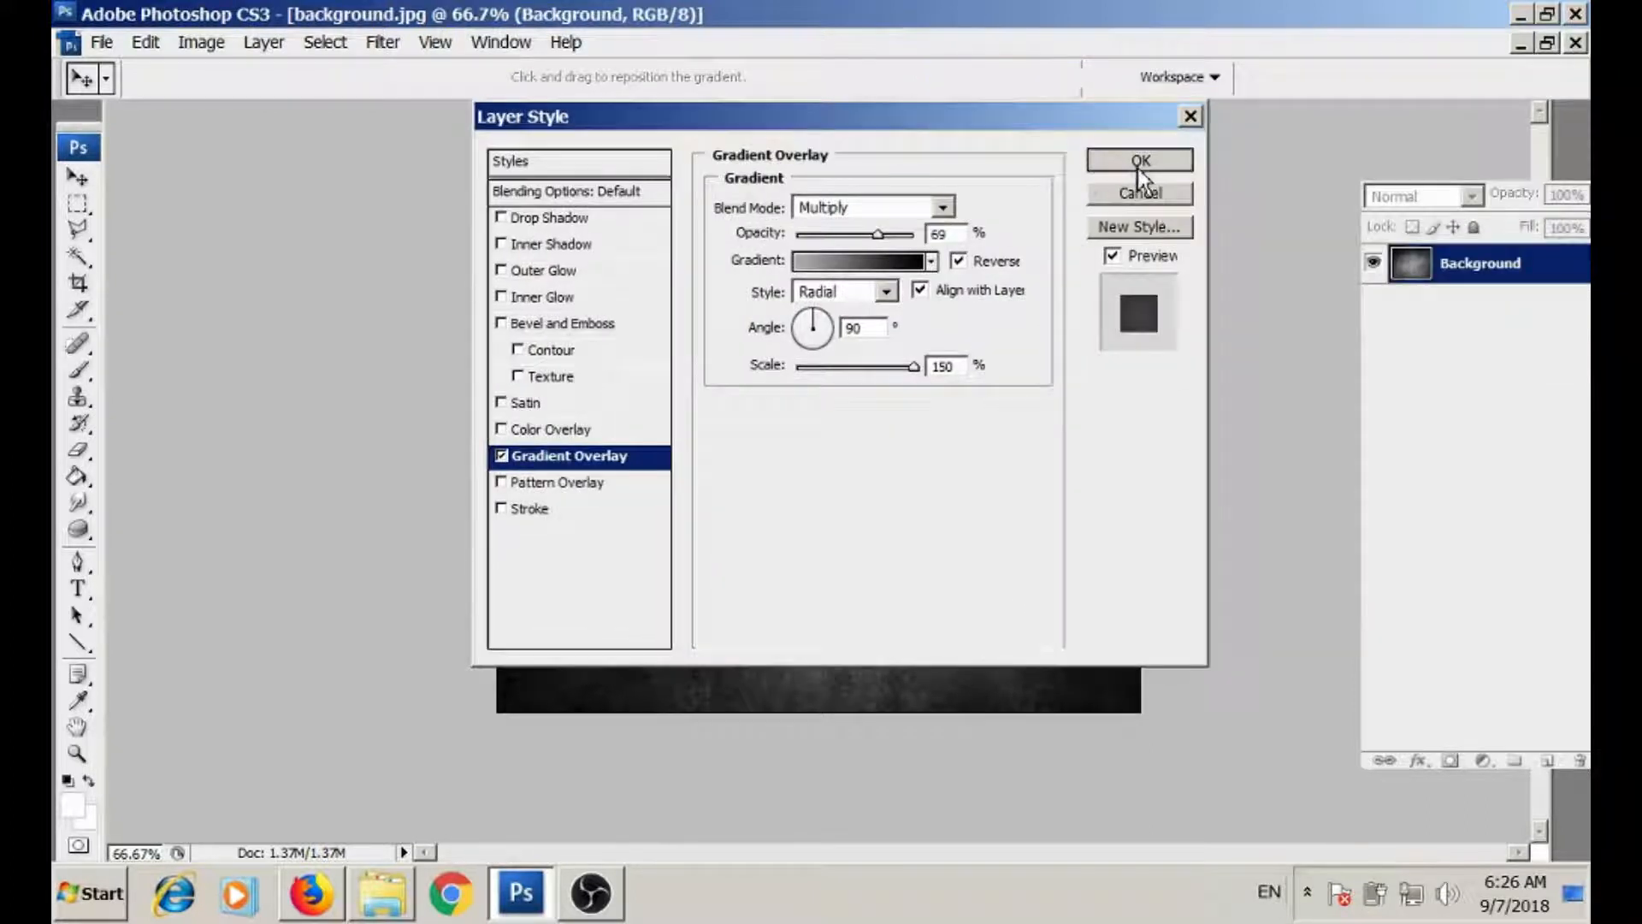
left_click(1141, 159)
left_click_drag(1430, 161, 1328, 163)
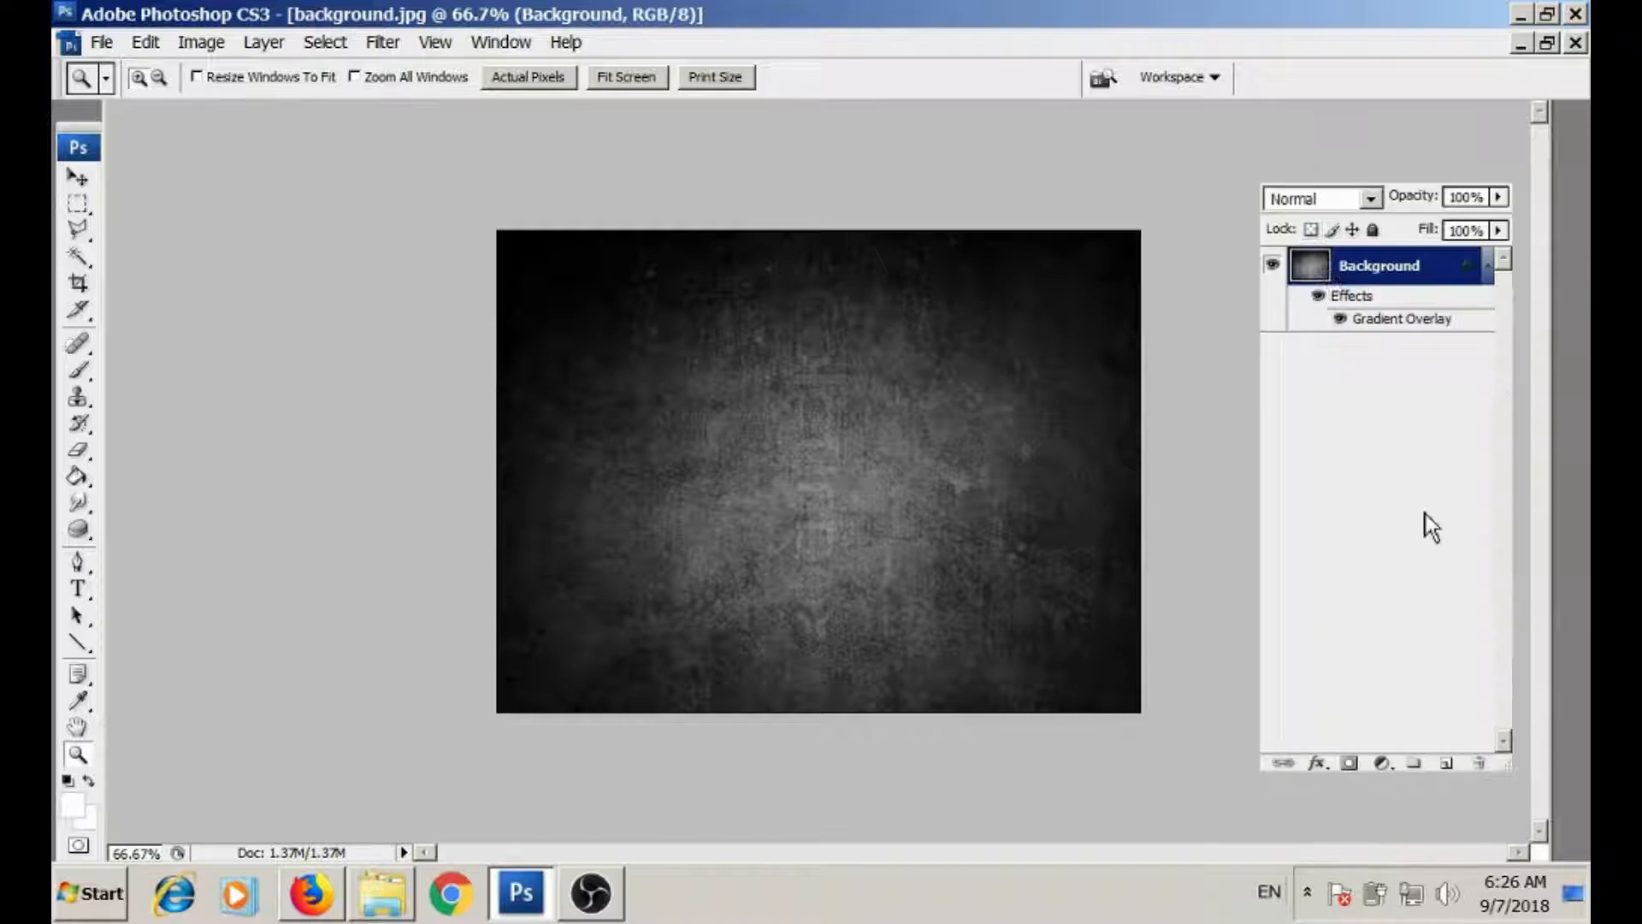
- Activate the Horizontal Type tool and set its text color to light gray #cacaca
left_click(77, 588)
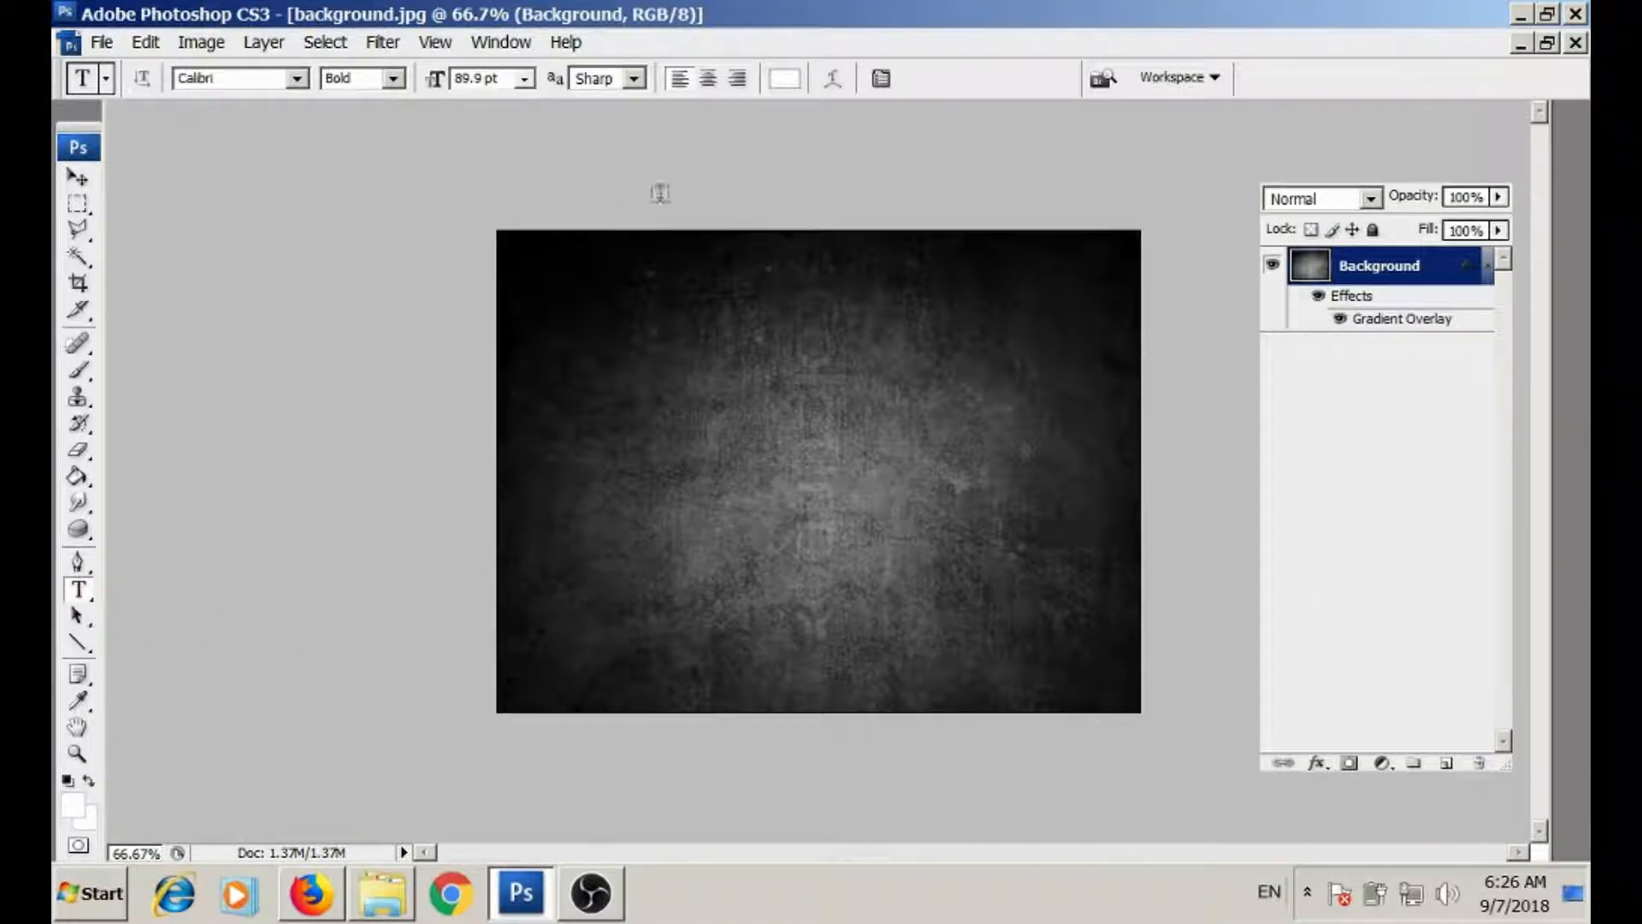
left_click(784, 78)
left_click_drag(865, 202, 785, 239)
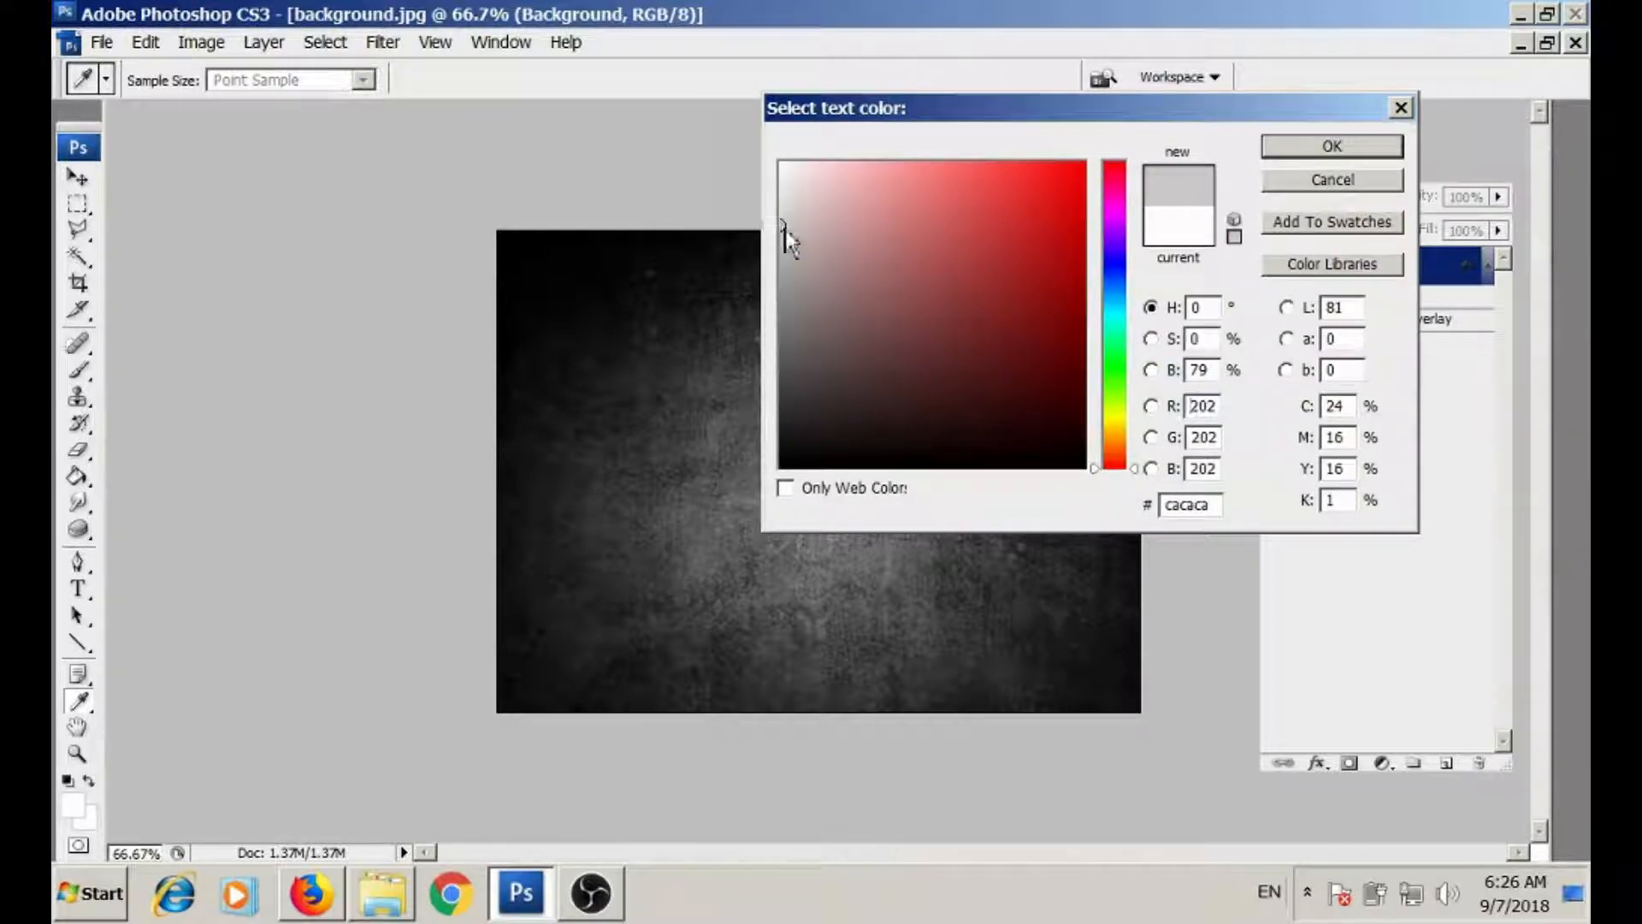
left_click(1331, 146)
- Add the text "REFLECTION" to the canvas and set its font to Cooper Black
left_click(629, 434)
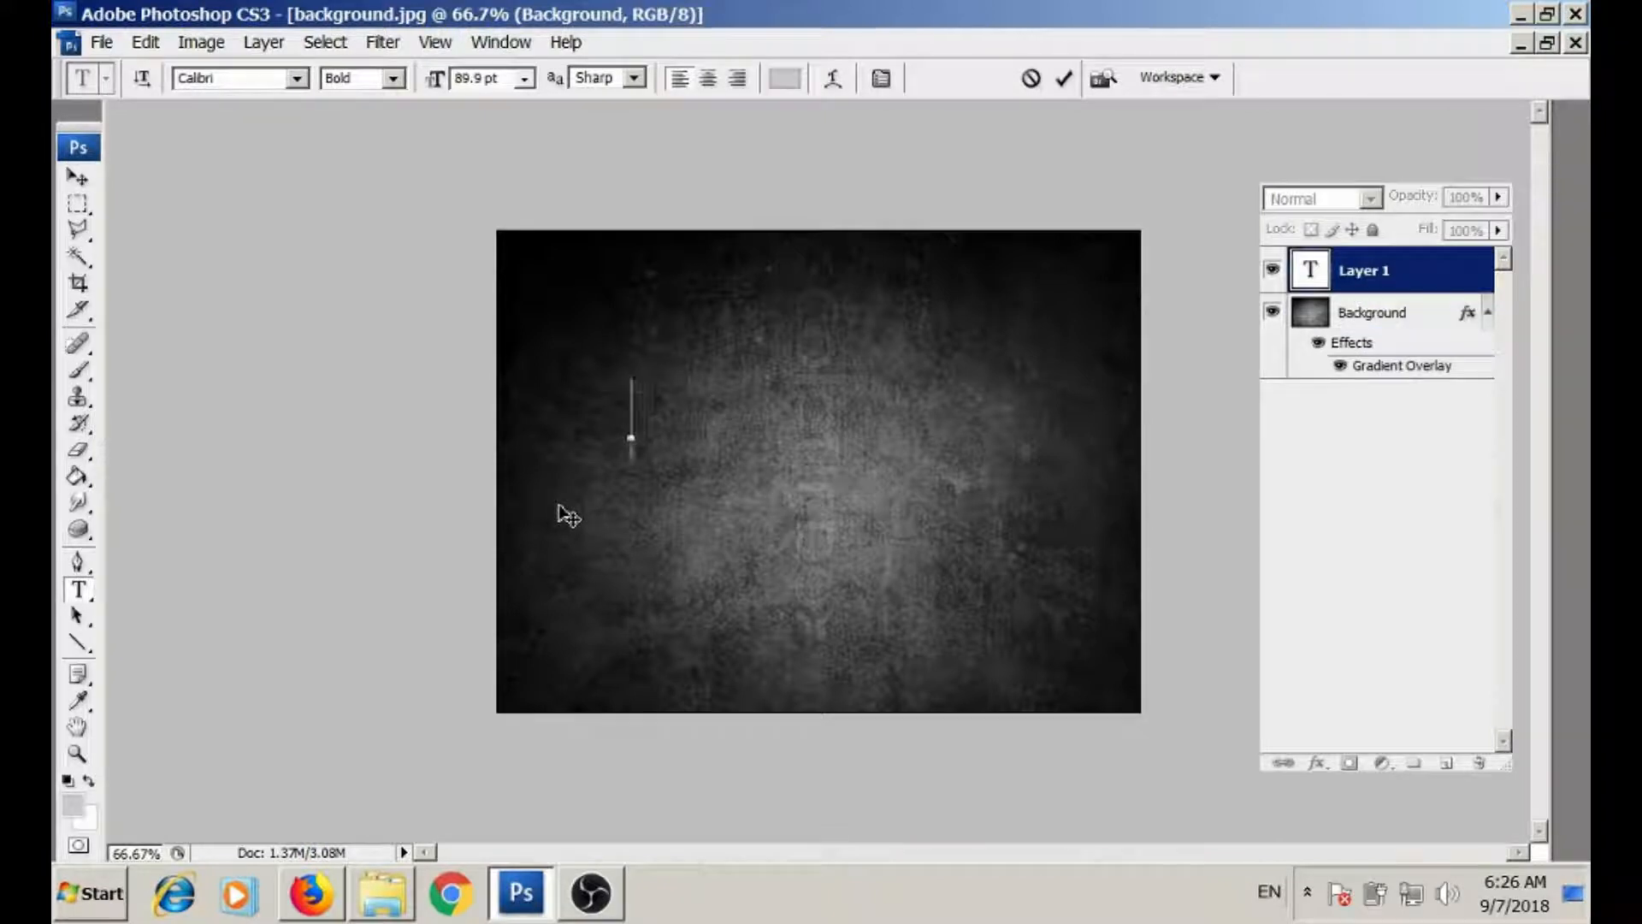
type("re")
key("BackSpace")
key("BackSpace")
type("RE")
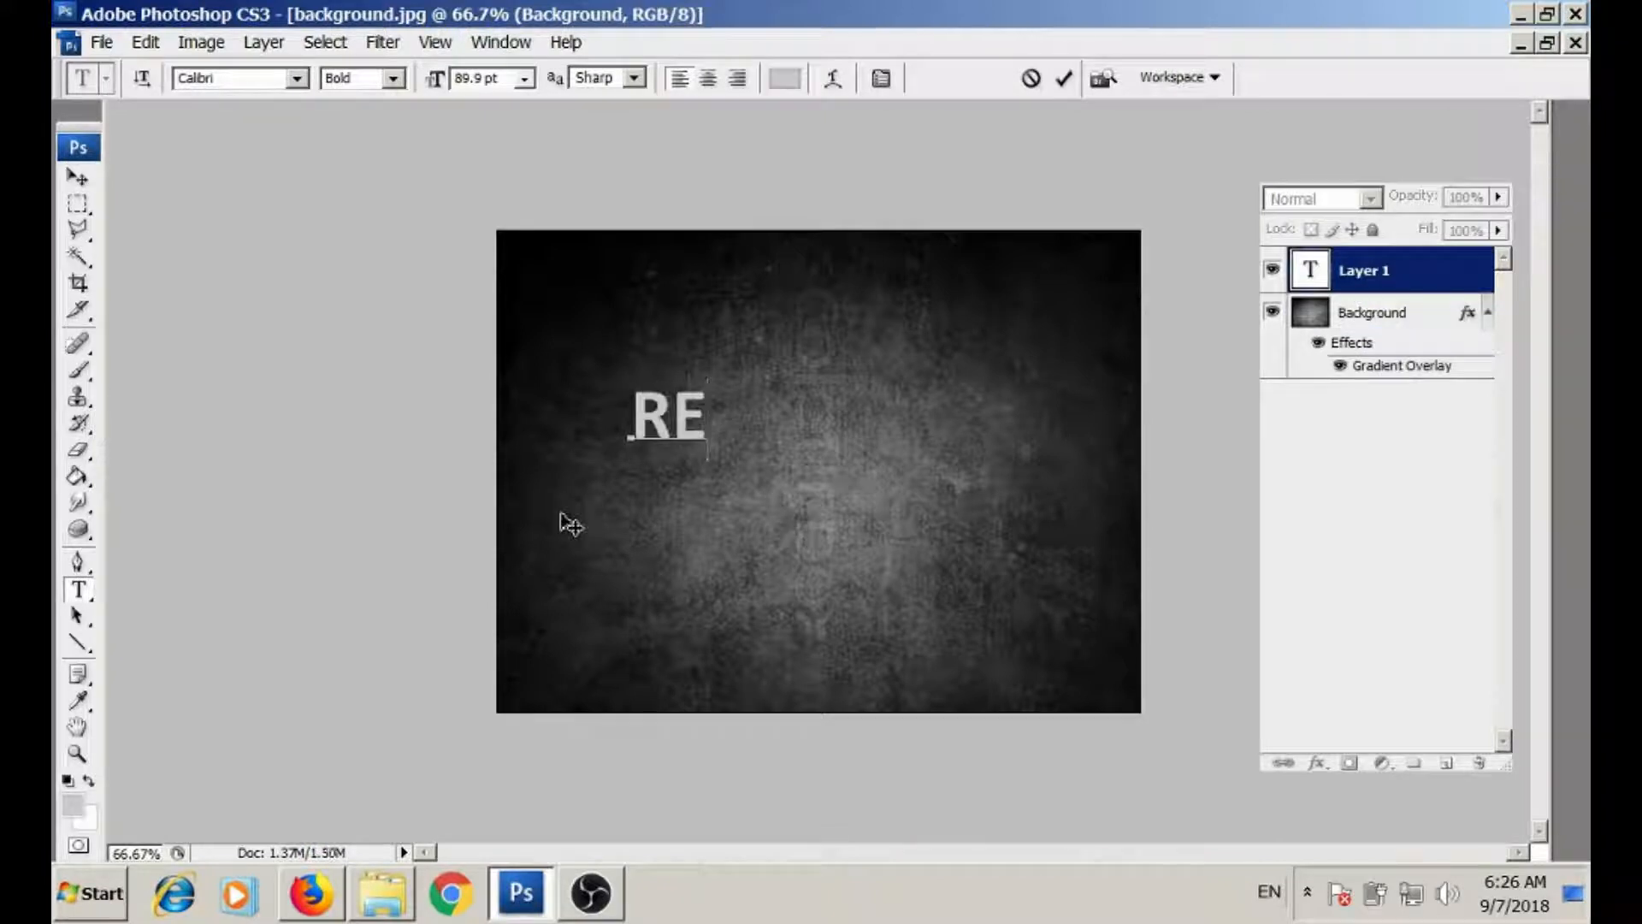
type("FLECTION")
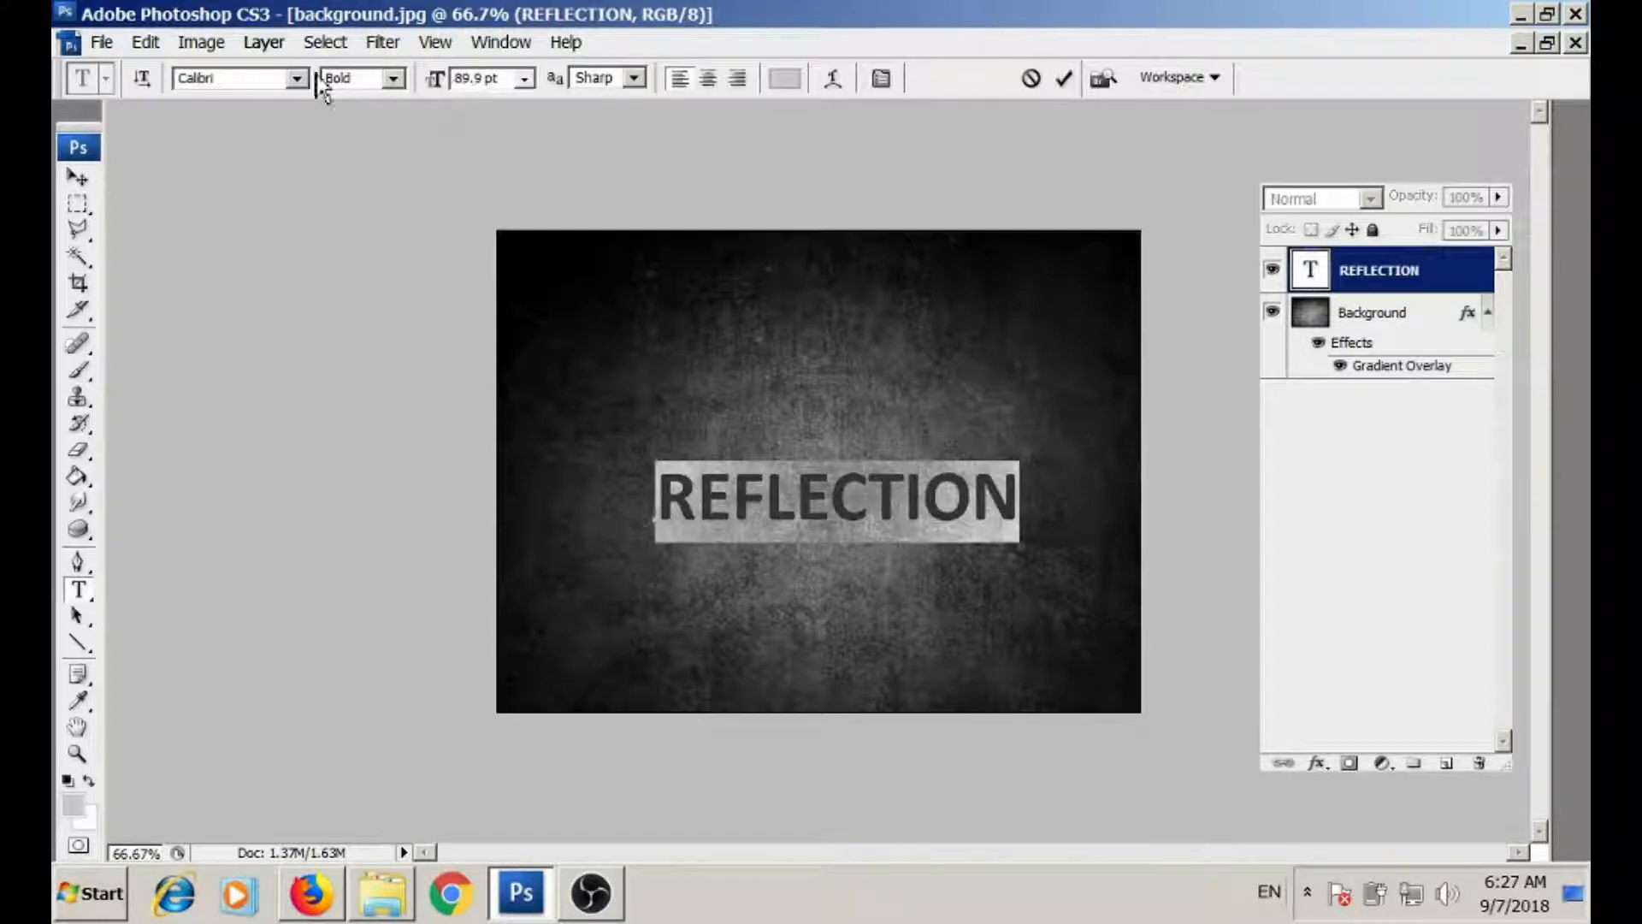
left_click(297, 77)
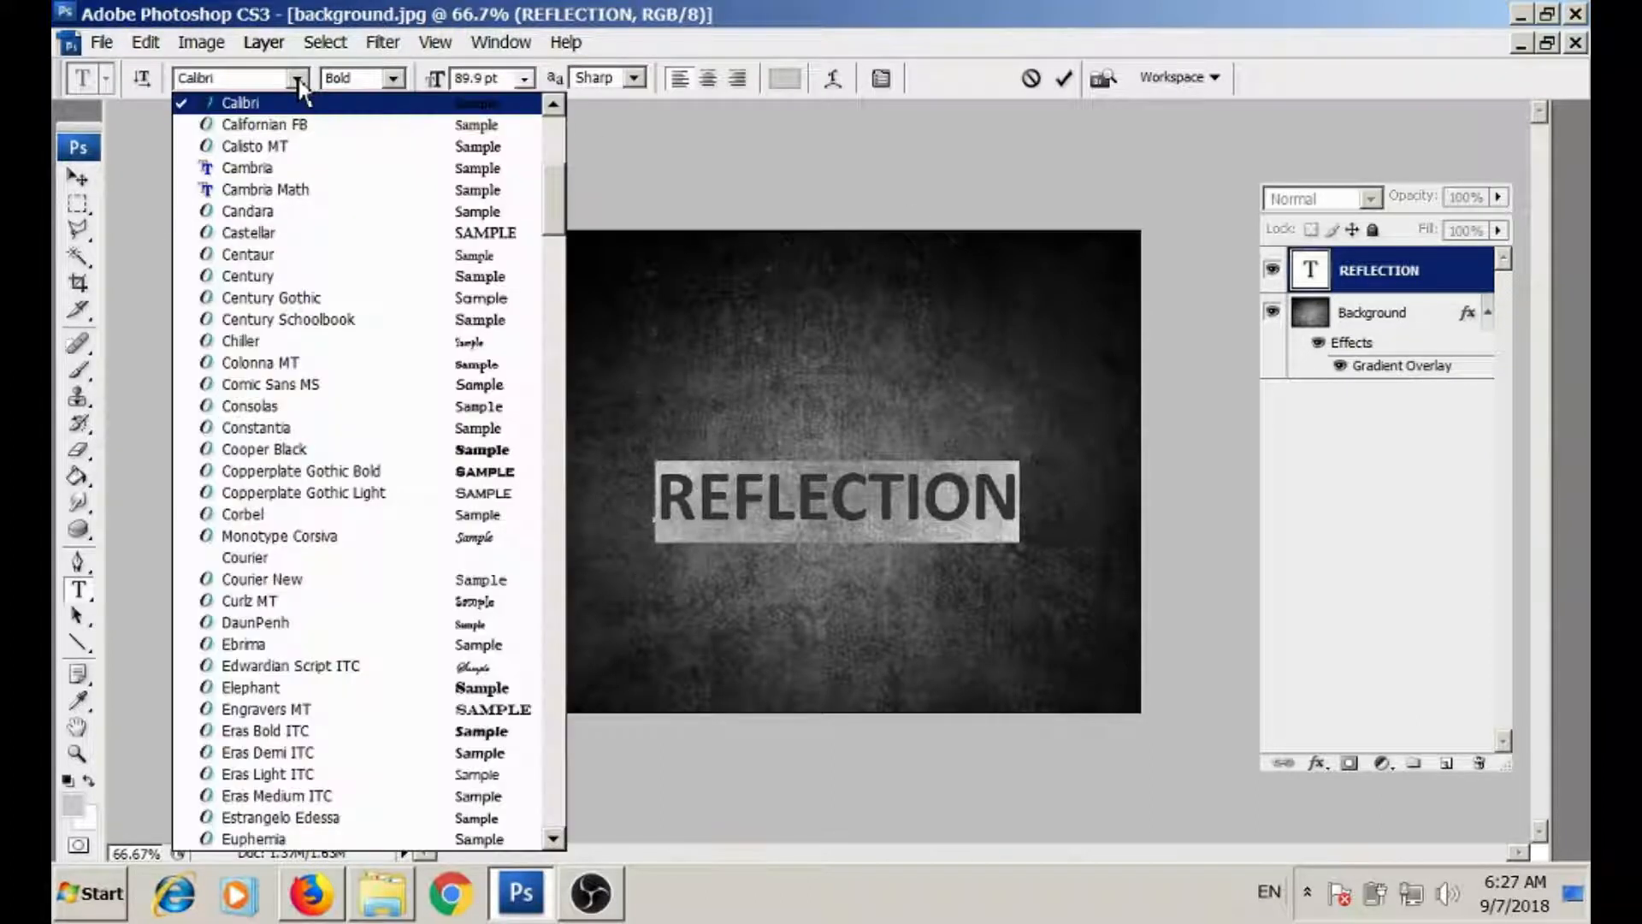
left_click(385, 450)
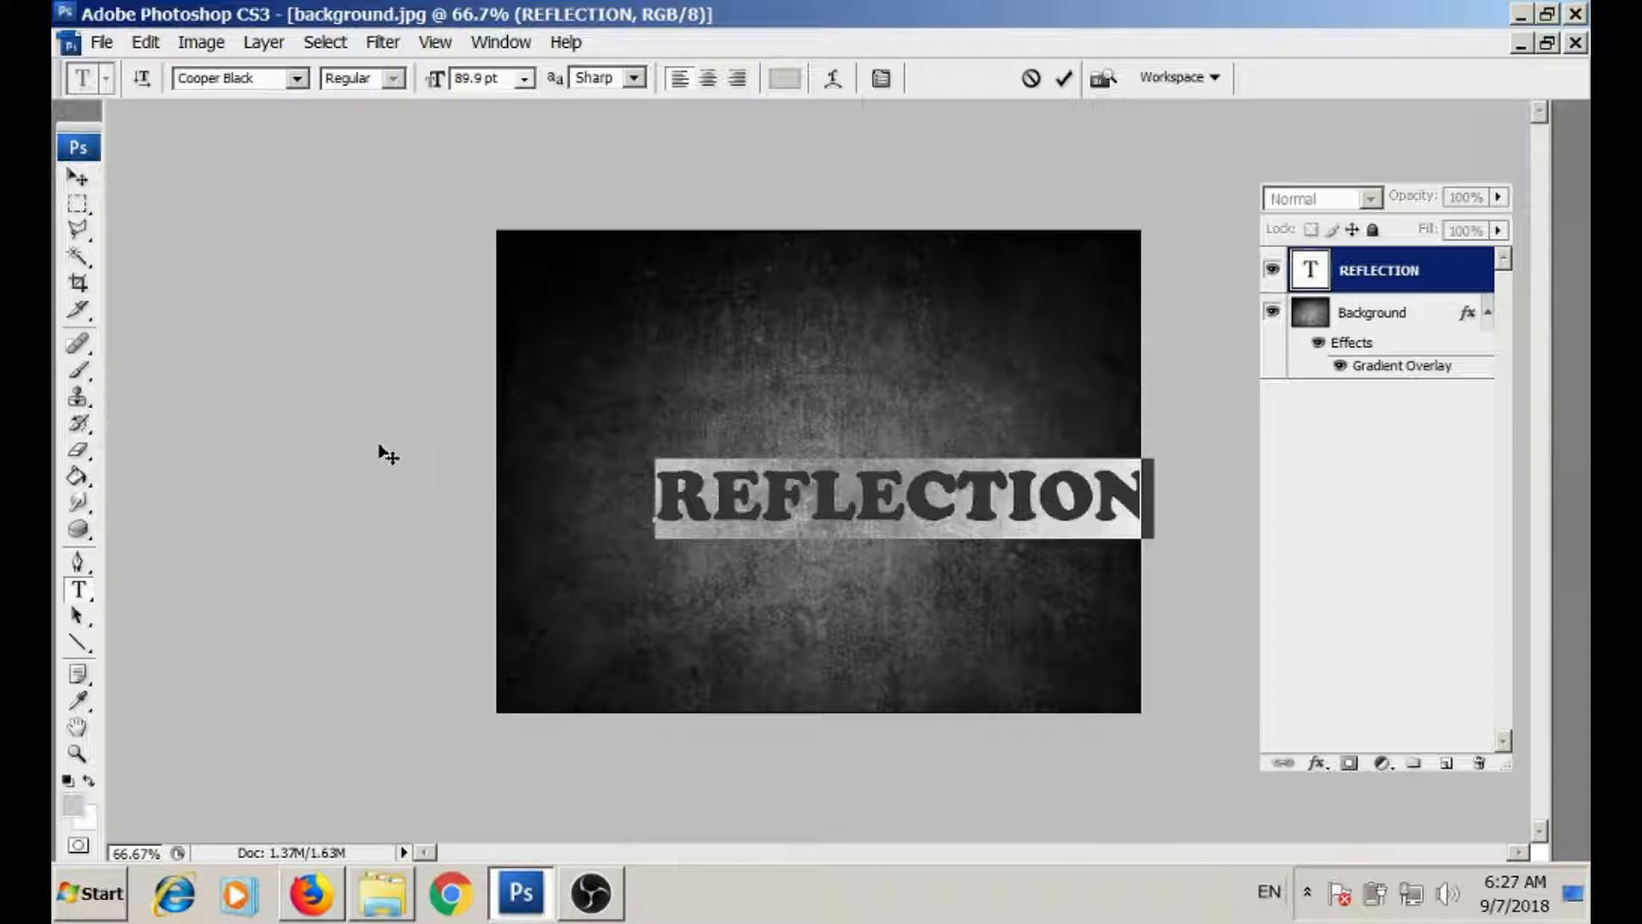
- Move the REFLECTION text to about the middle of the canvas and duplicate its layer, hiding the original
left_click(77, 177)
left_click_drag(725, 510, 666, 418)
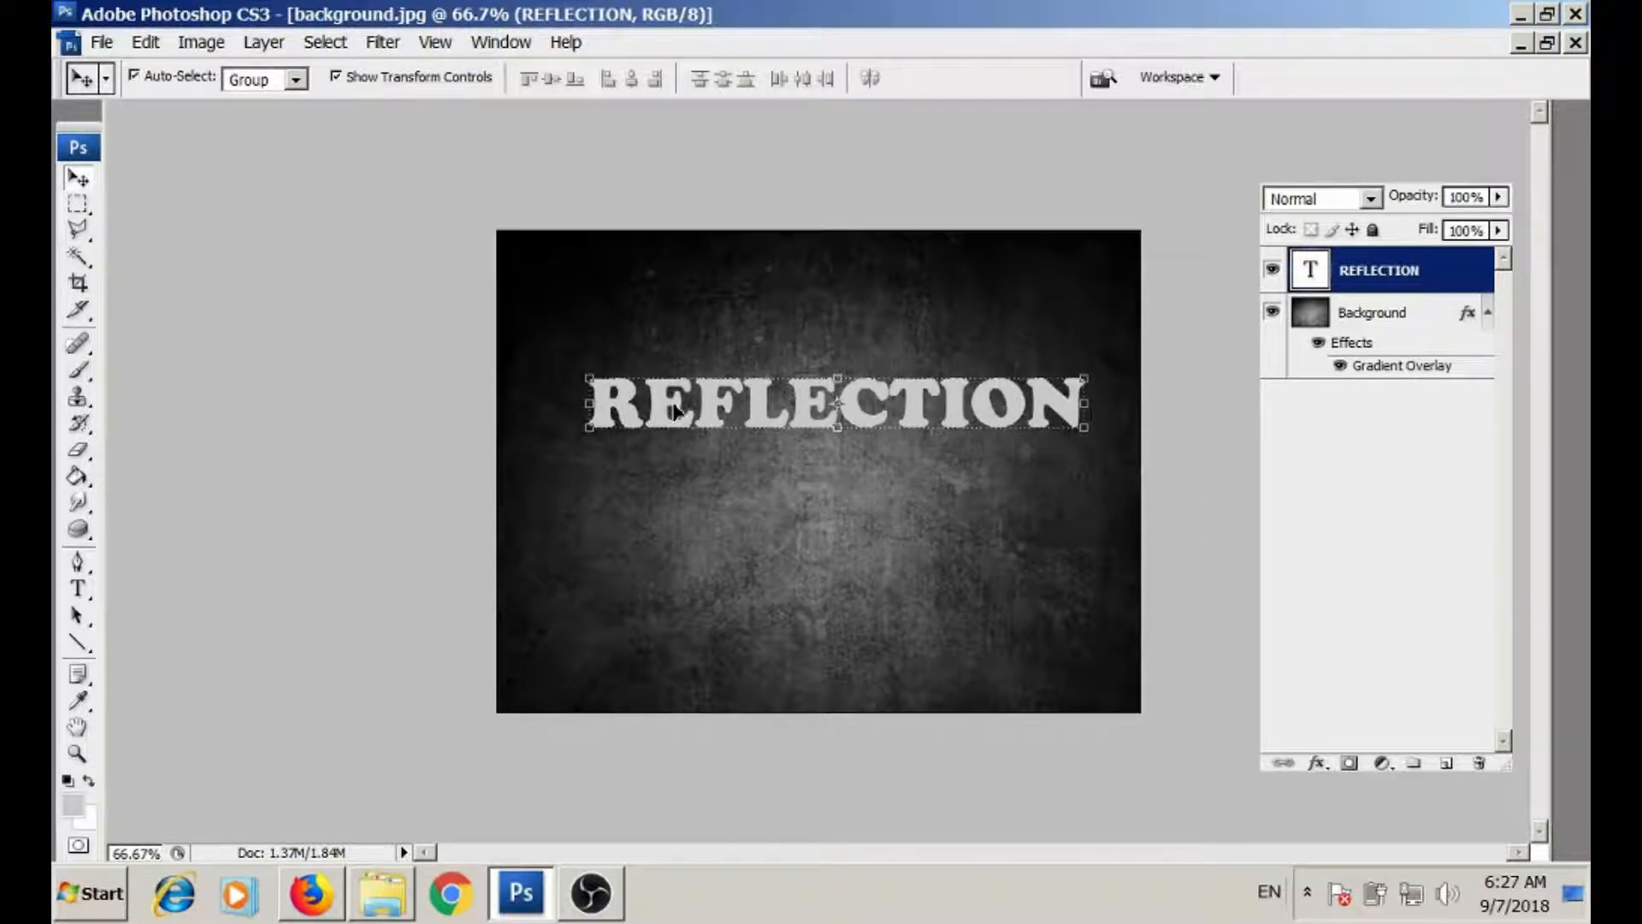
left_click_drag(926, 406, 916, 471)
left_click_drag(1326, 286, 1400, 692)
left_click_drag(1442, 746, 1445, 761)
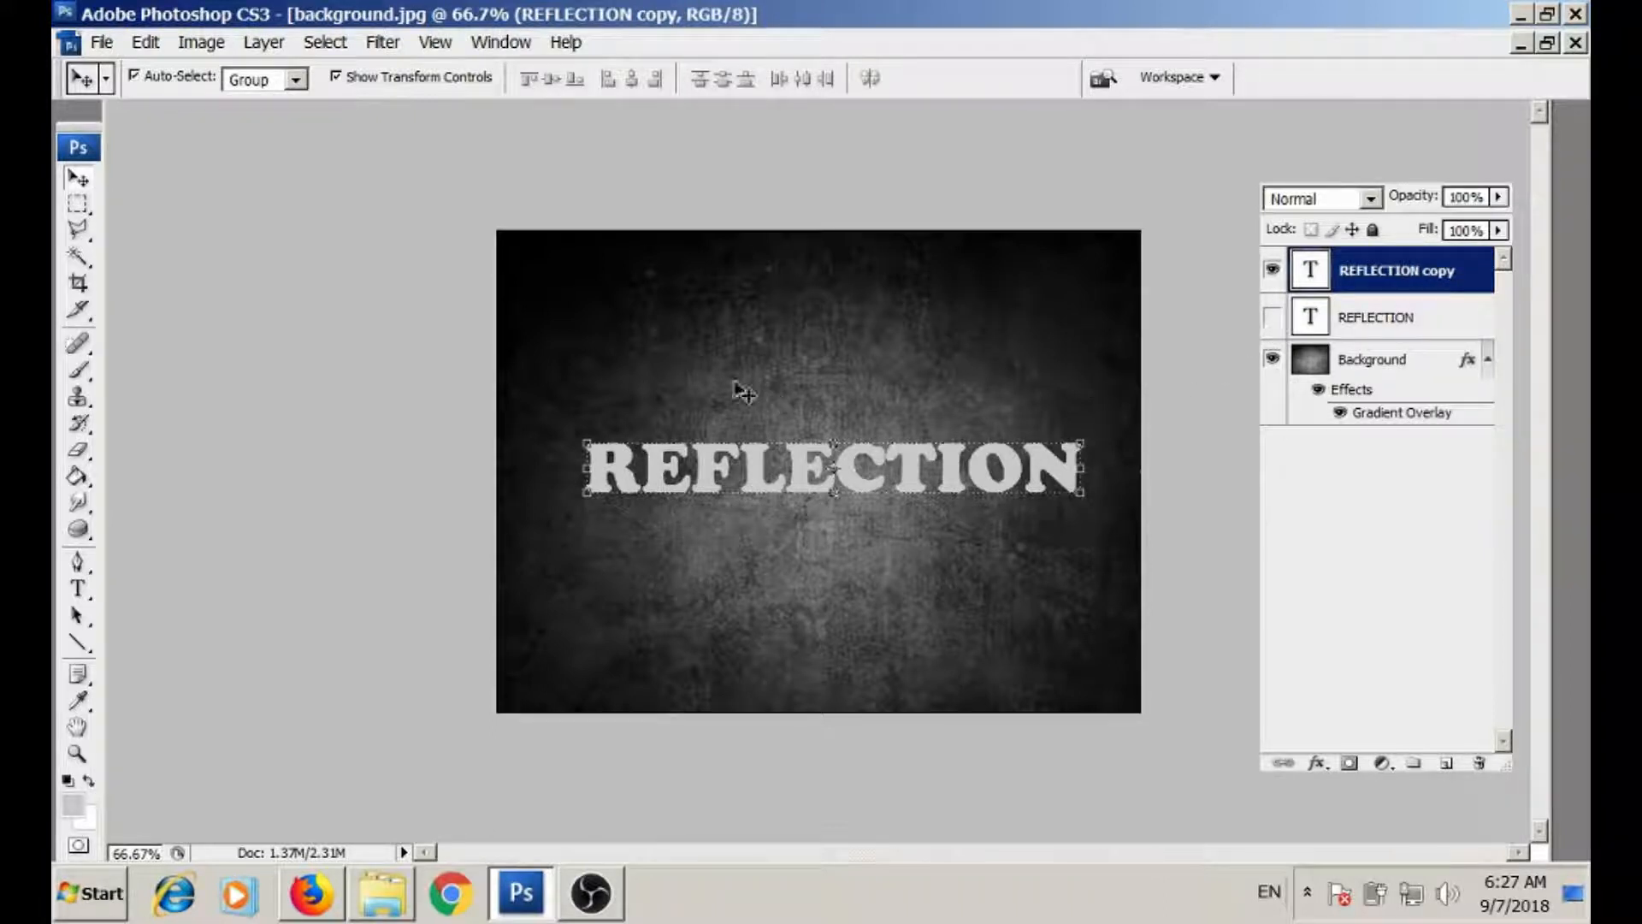
- Add a Bevel and Emboss effect to the REFLECTION copy layer and set its size to 1 px
key("z")
left_click_drag(560, 383, 835, 572)
left_click_drag(922, 465, 695, 432)
left_click(1317, 762)
left_click(1431, 622)
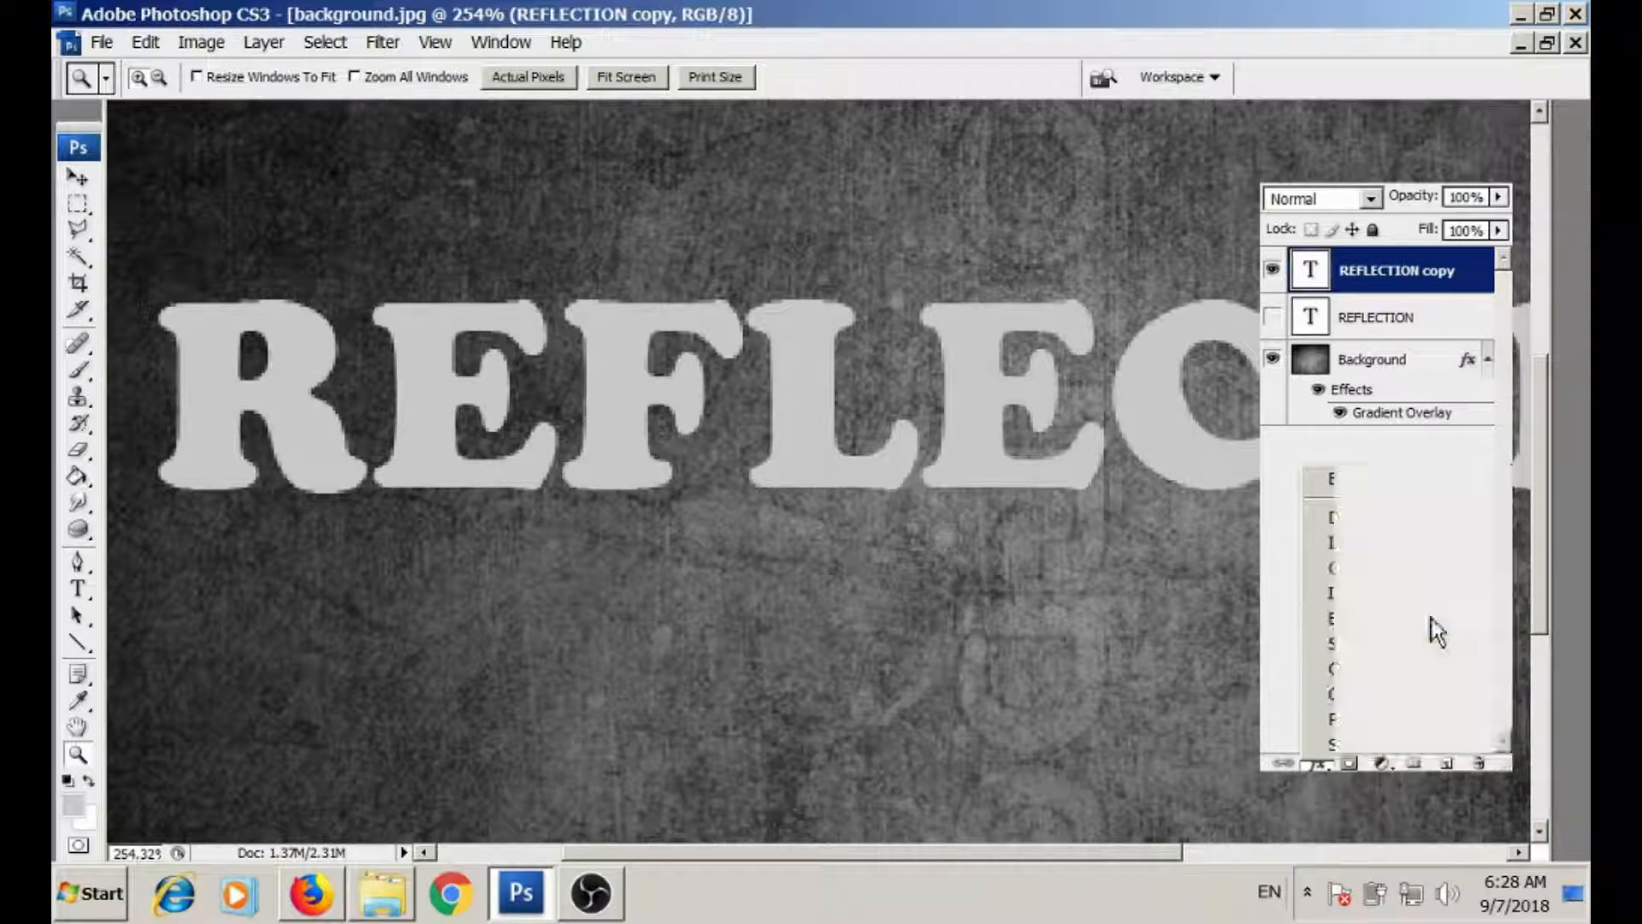
left_click_drag(734, 129, 913, 137)
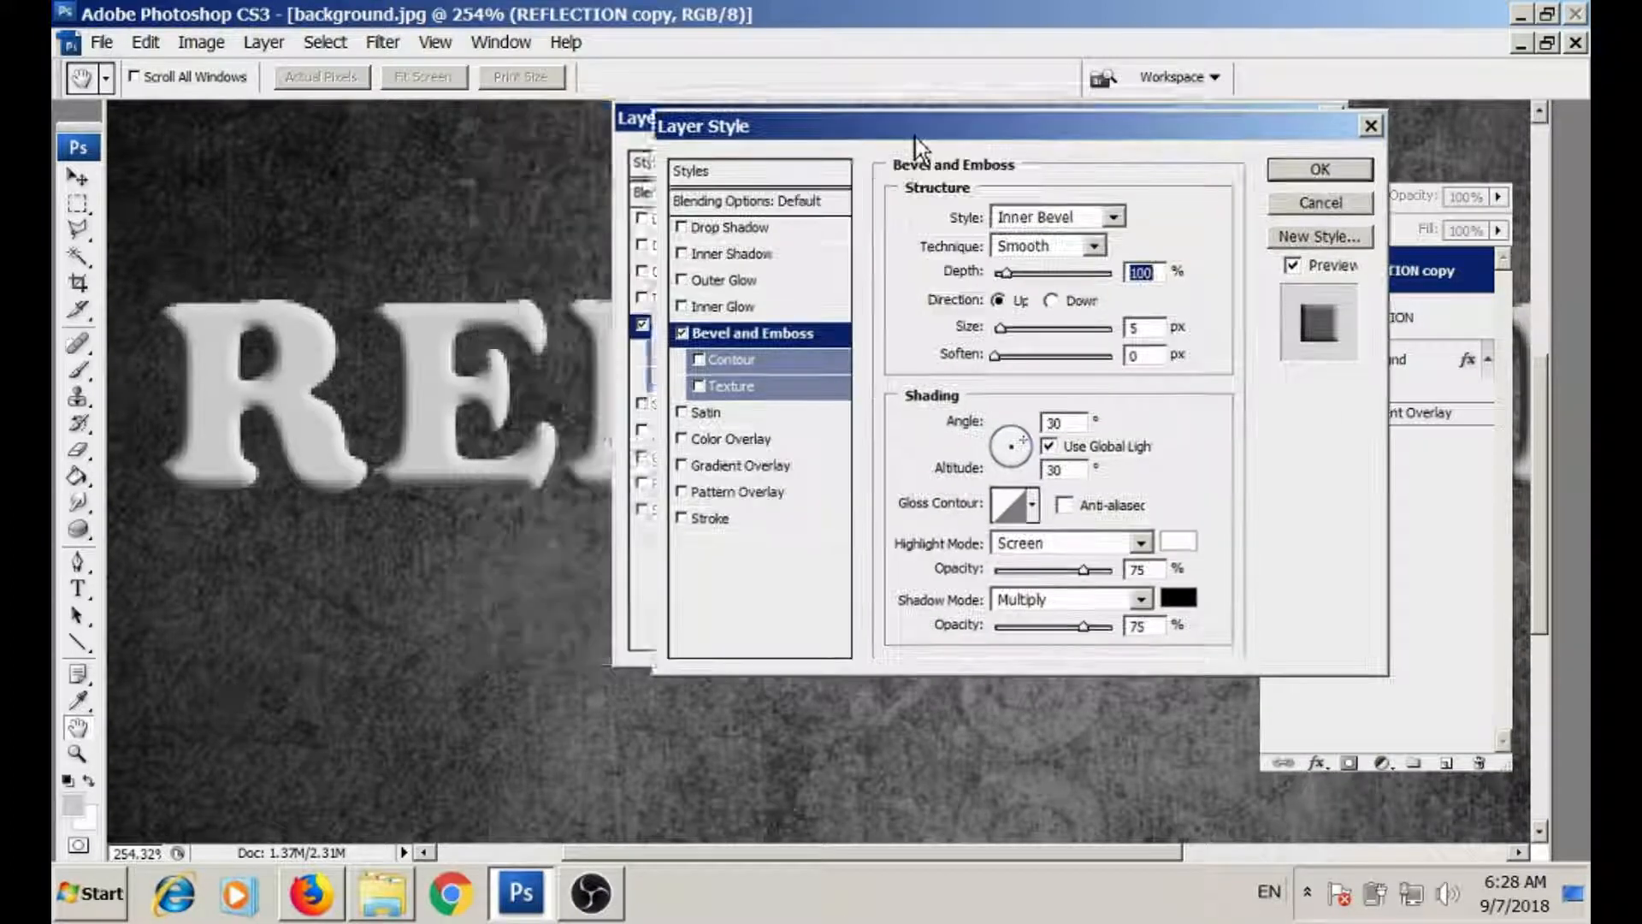
double_click(1134, 328)
type("1")
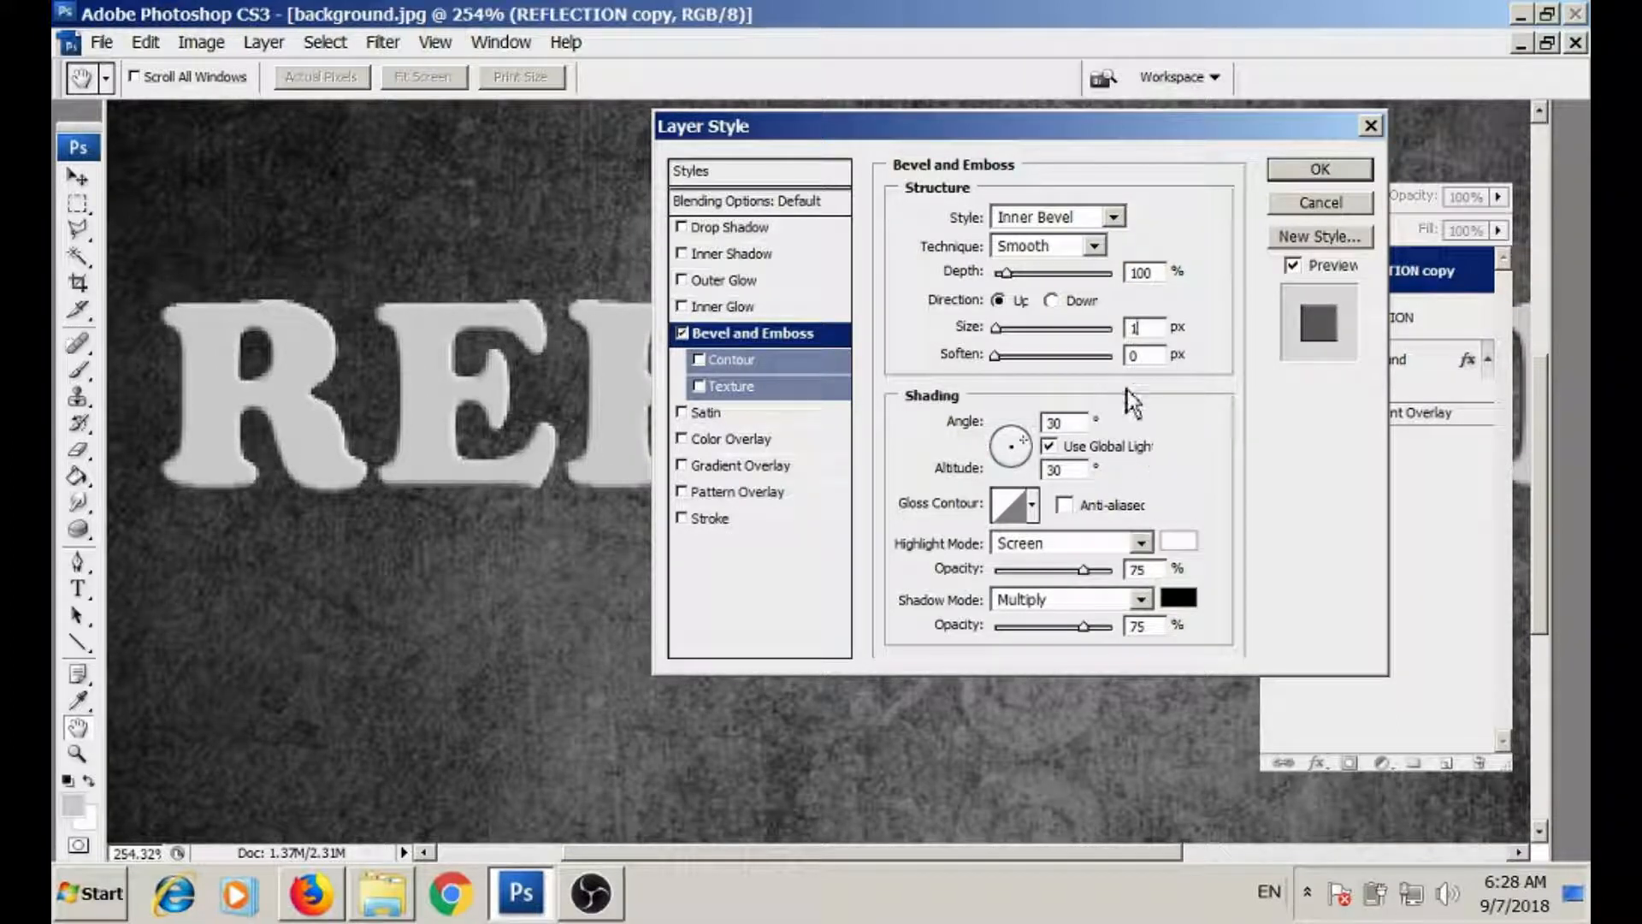
- Turn off global light for the bevel and set its shading angle to 30° and altitude to 16°
left_click(1068, 445)
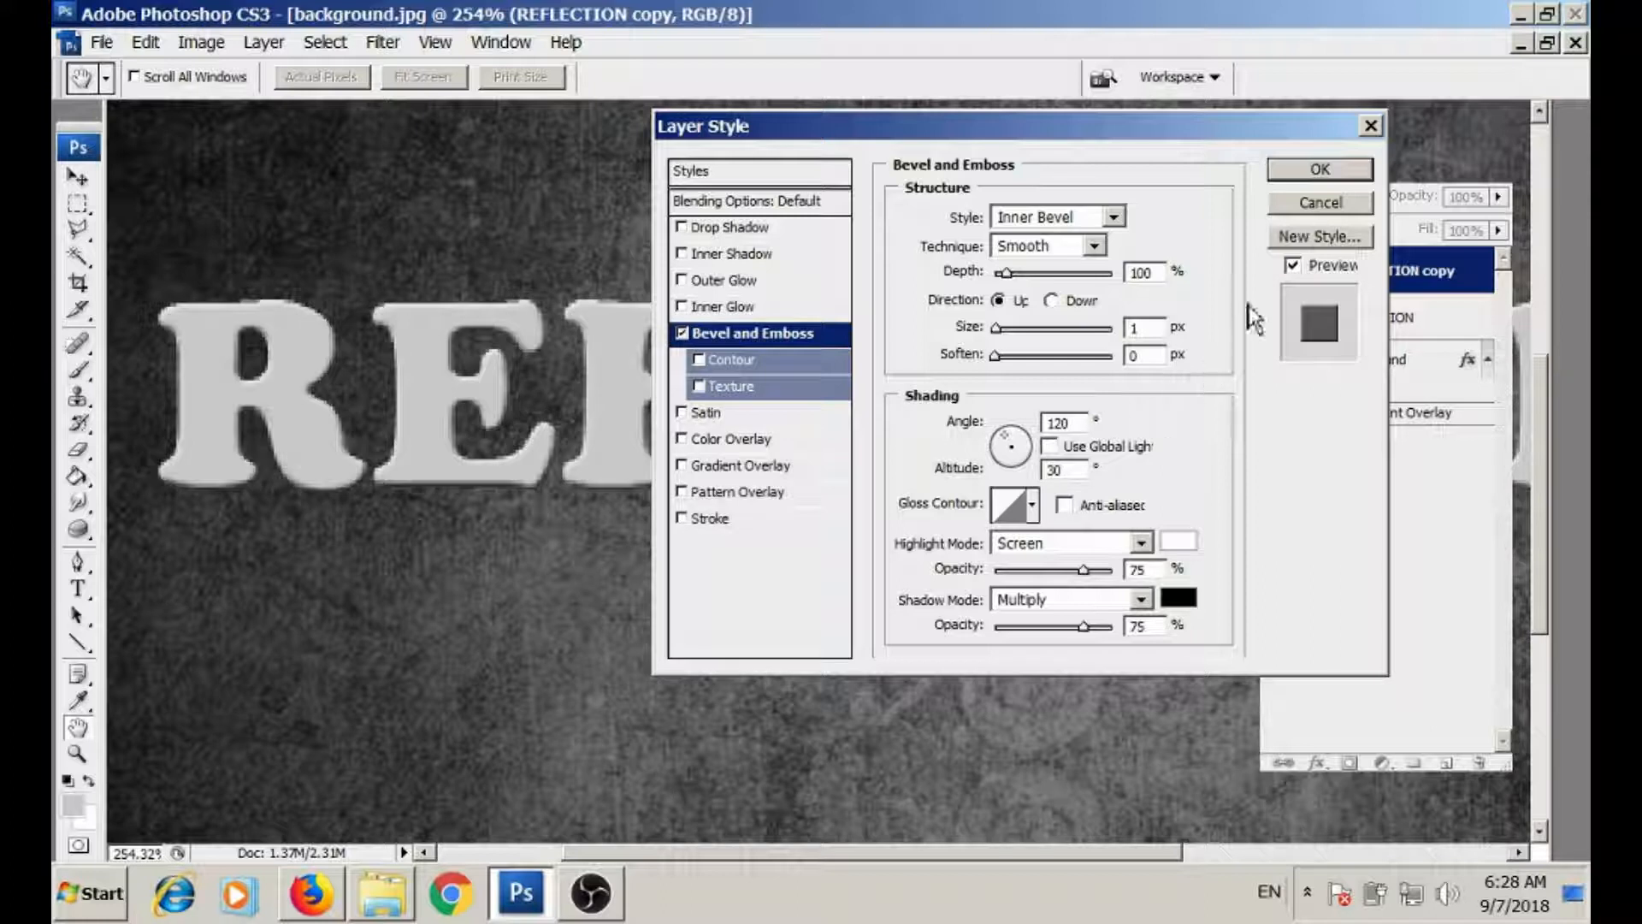
left_click_drag(1080, 420, 987, 406)
type("30")
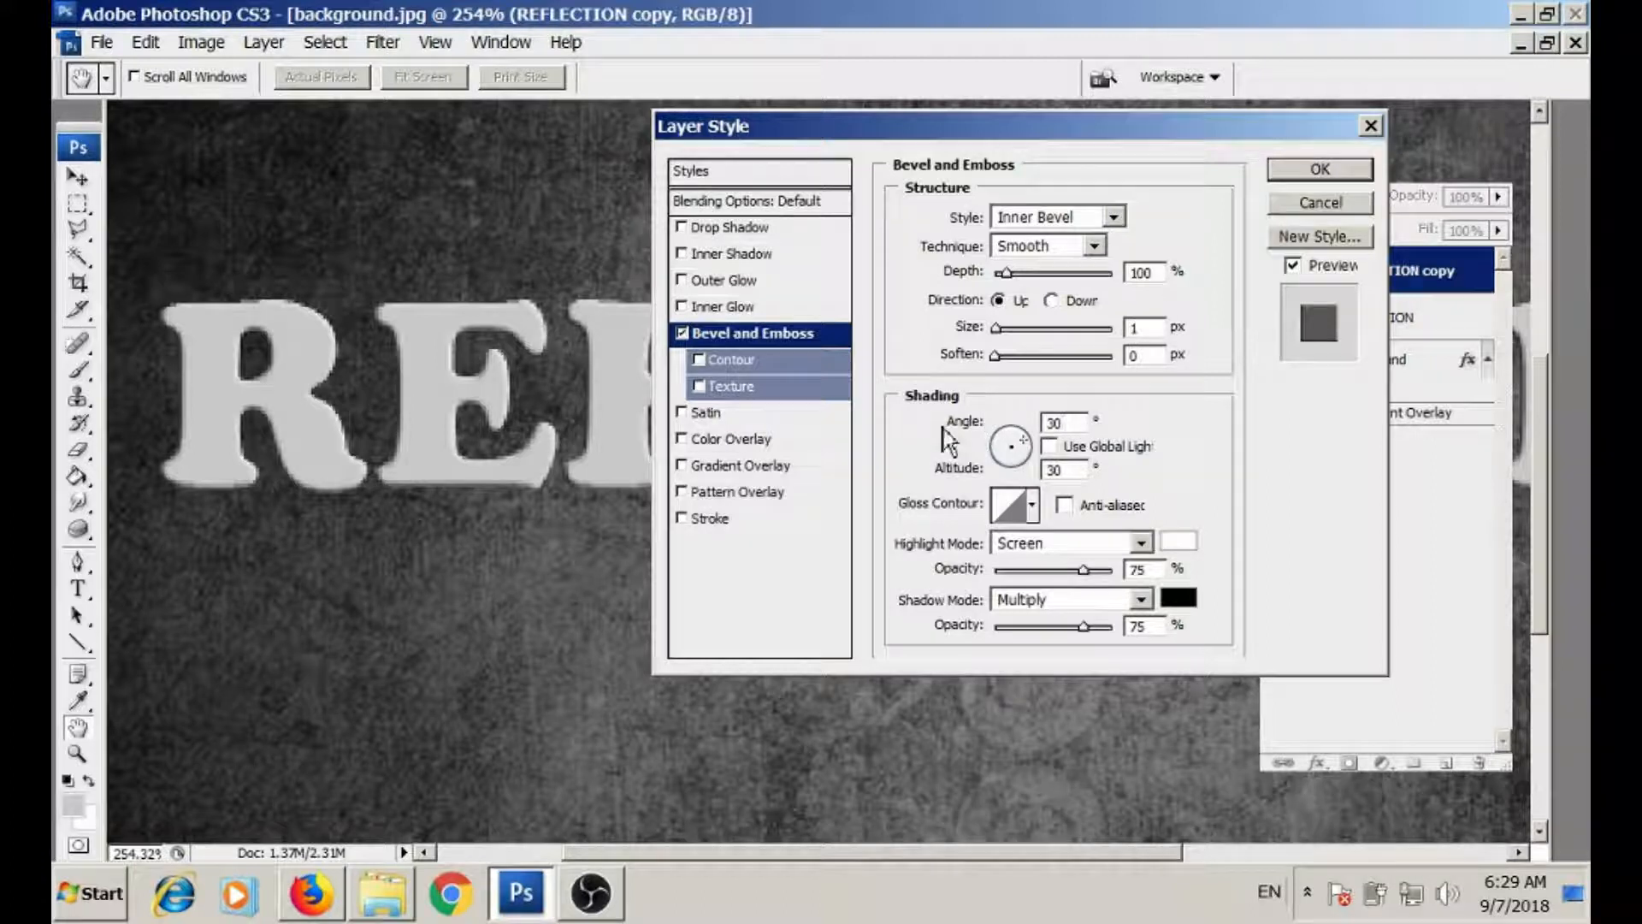
double_click(1052, 473)
type("16")
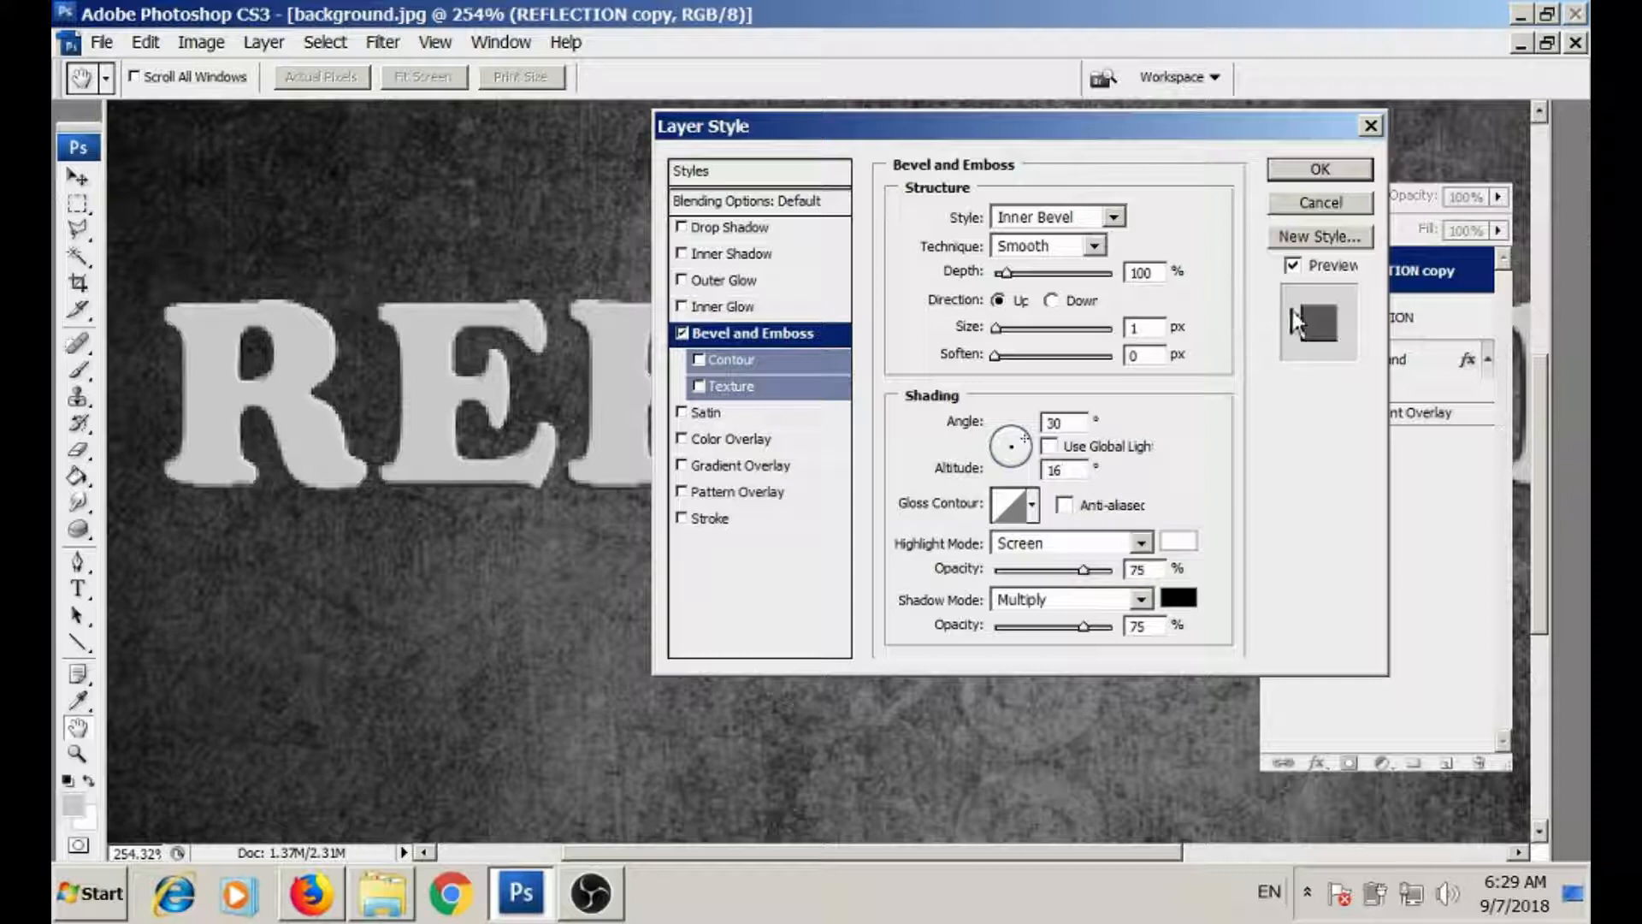
- Enable anti-aliasing for the gloss contour, raise the bevel's highlight and shadow opacity to 100%, and apply the style
left_click(1075, 511)
left_click_drag(1085, 570, 1113, 570)
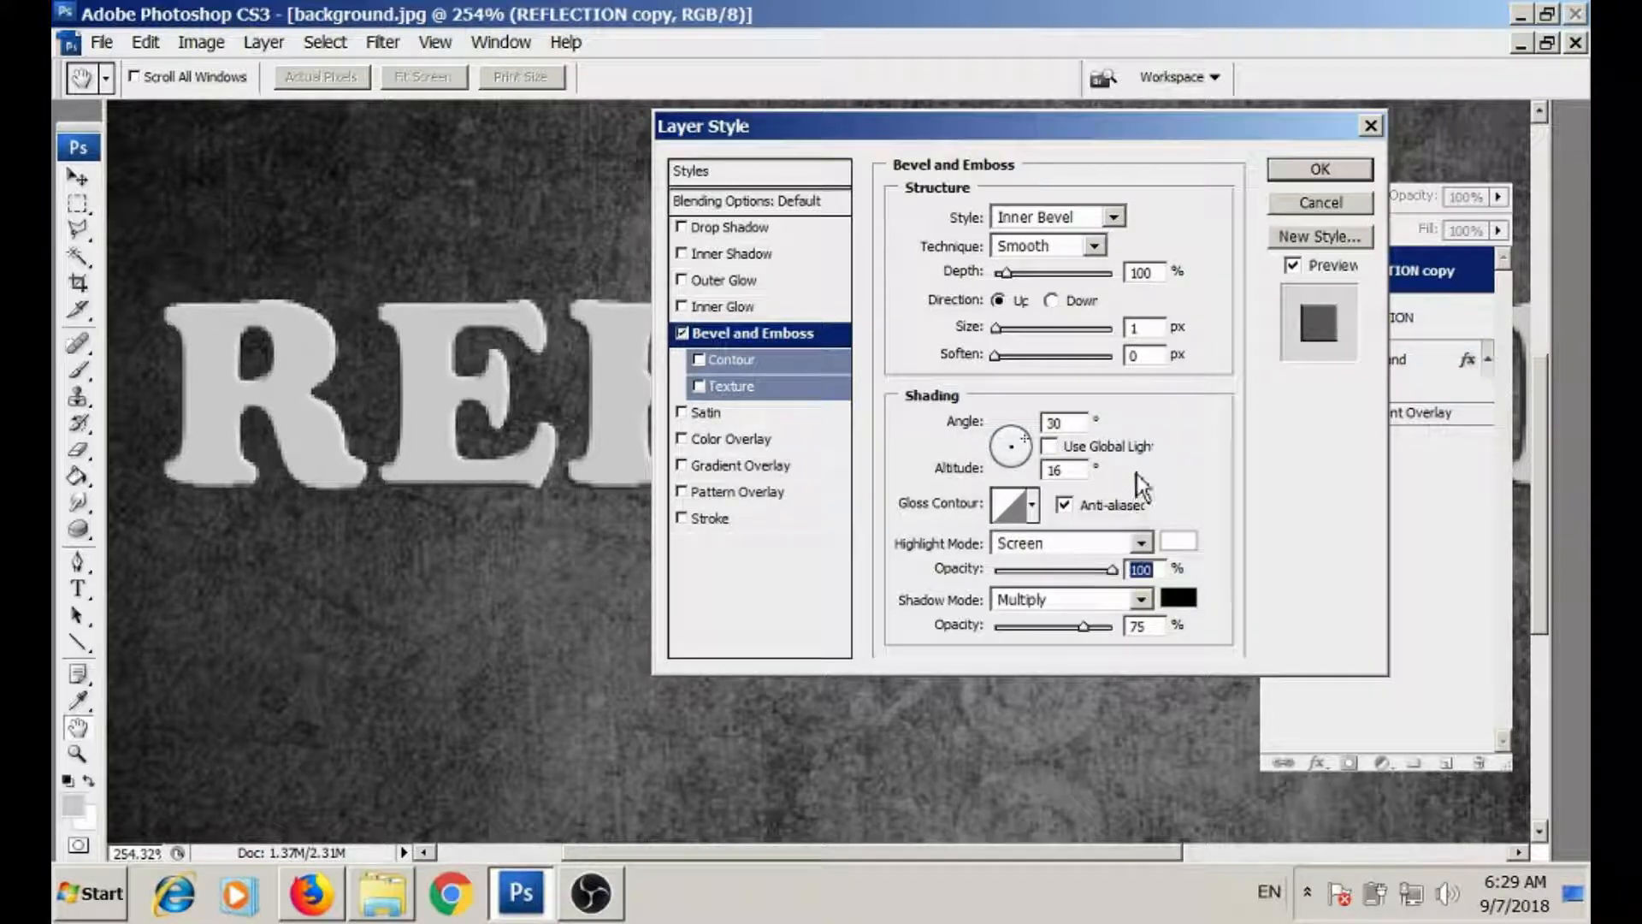
left_click_drag(1083, 626, 1114, 625)
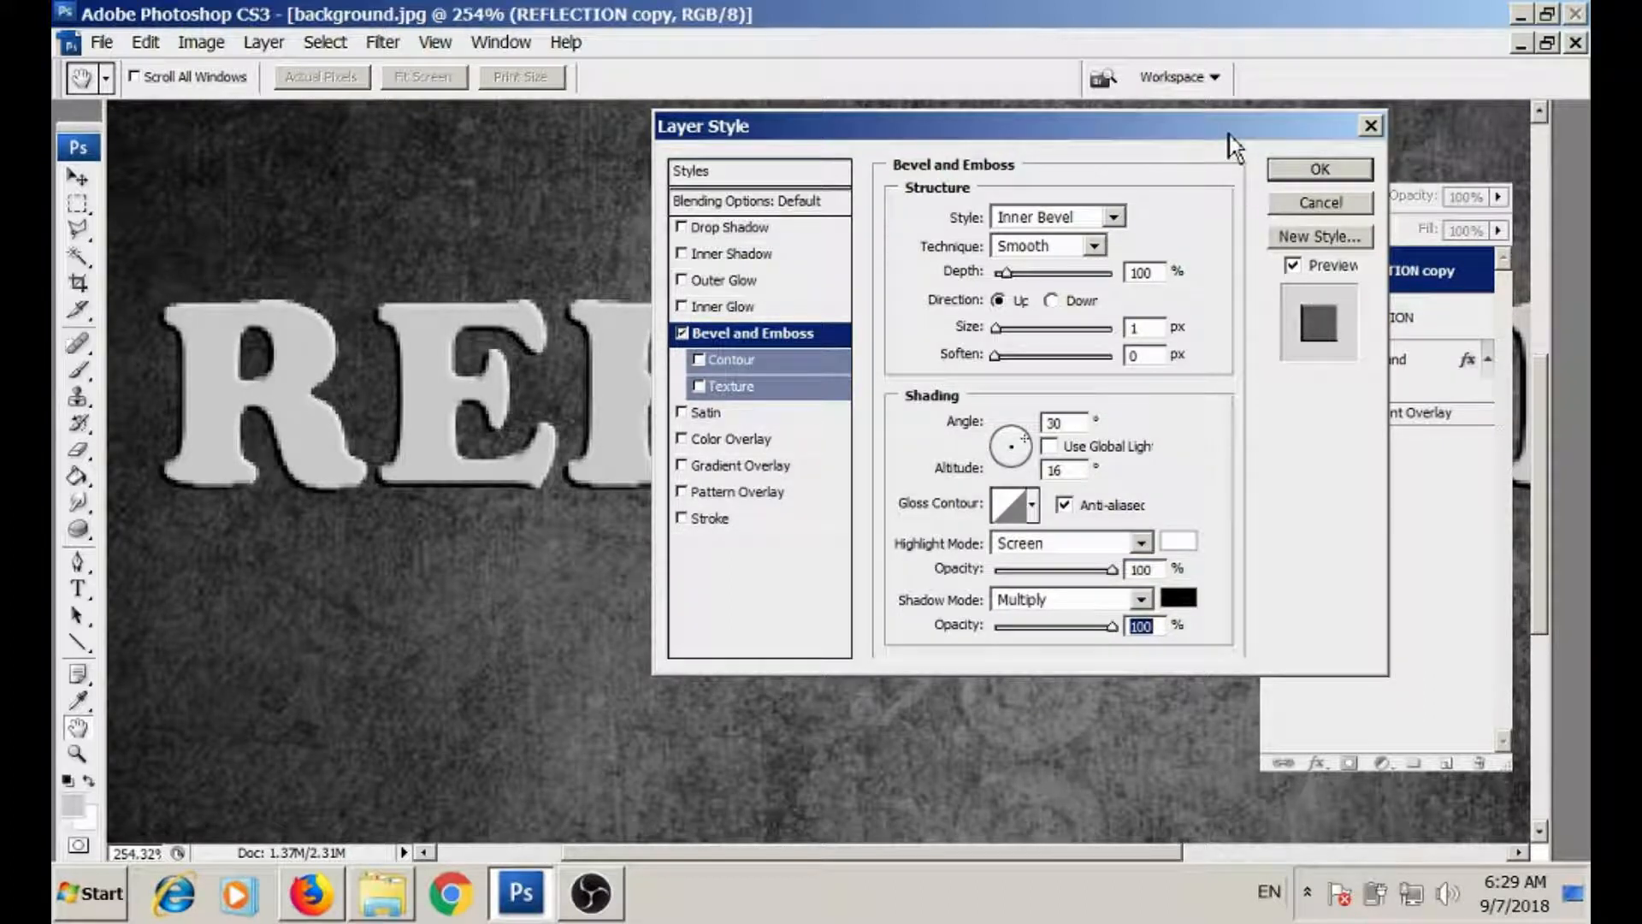
left_click(1280, 171)
key("z")
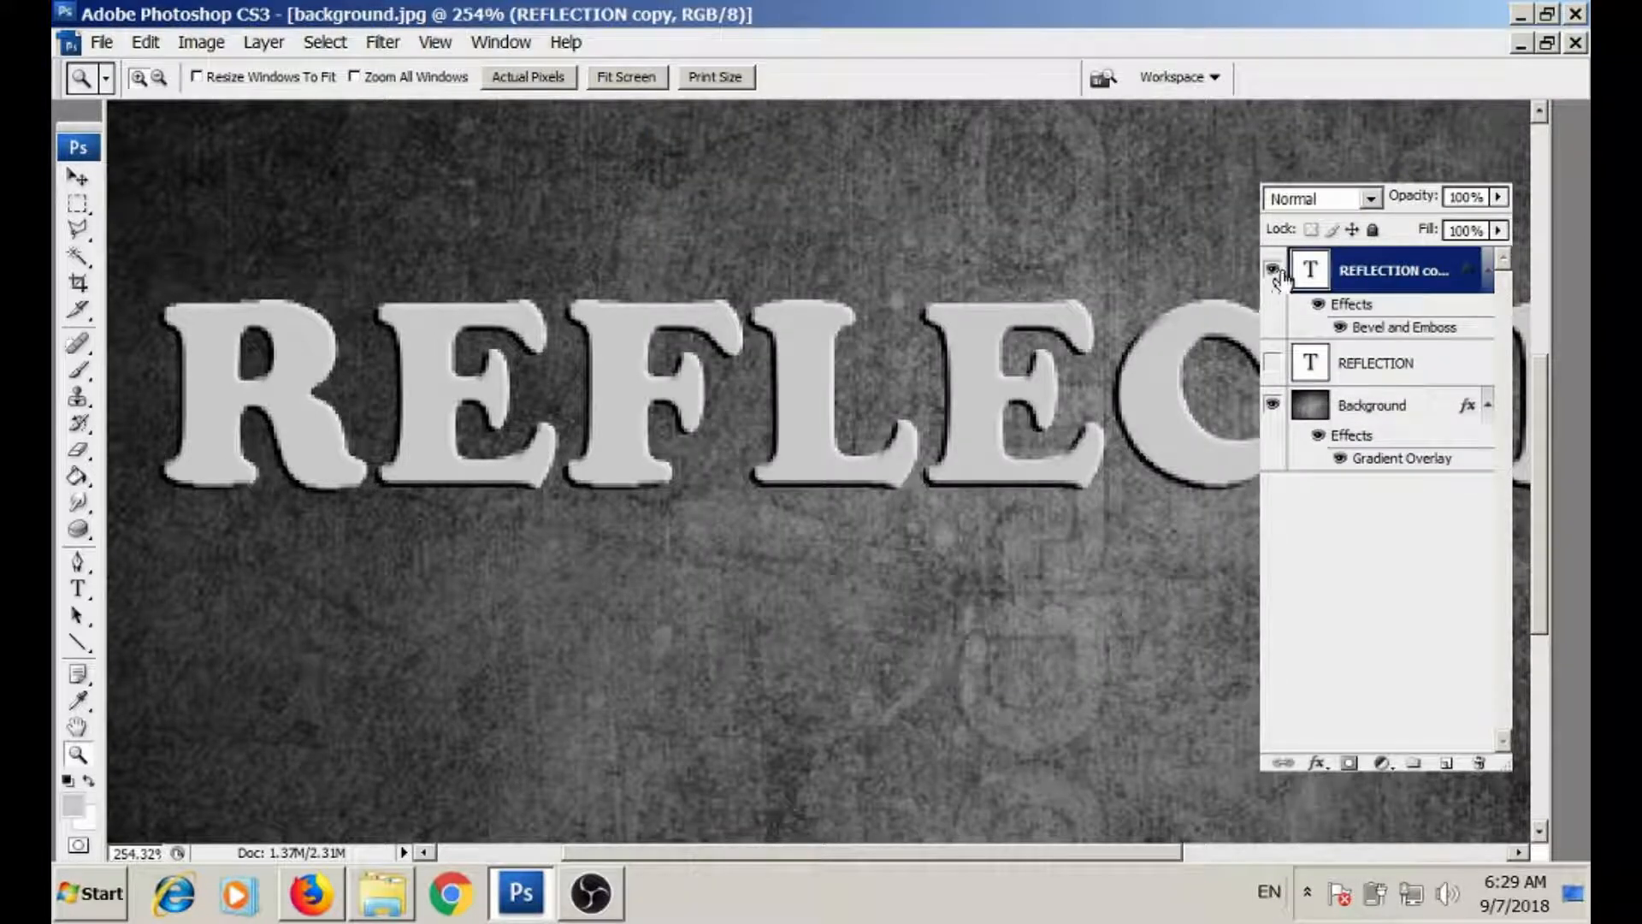
- Show the original REFLECTION layer and compare it with the beveled copy by briefly hiding the copy
left_click(1273, 363)
left_click(1273, 270)
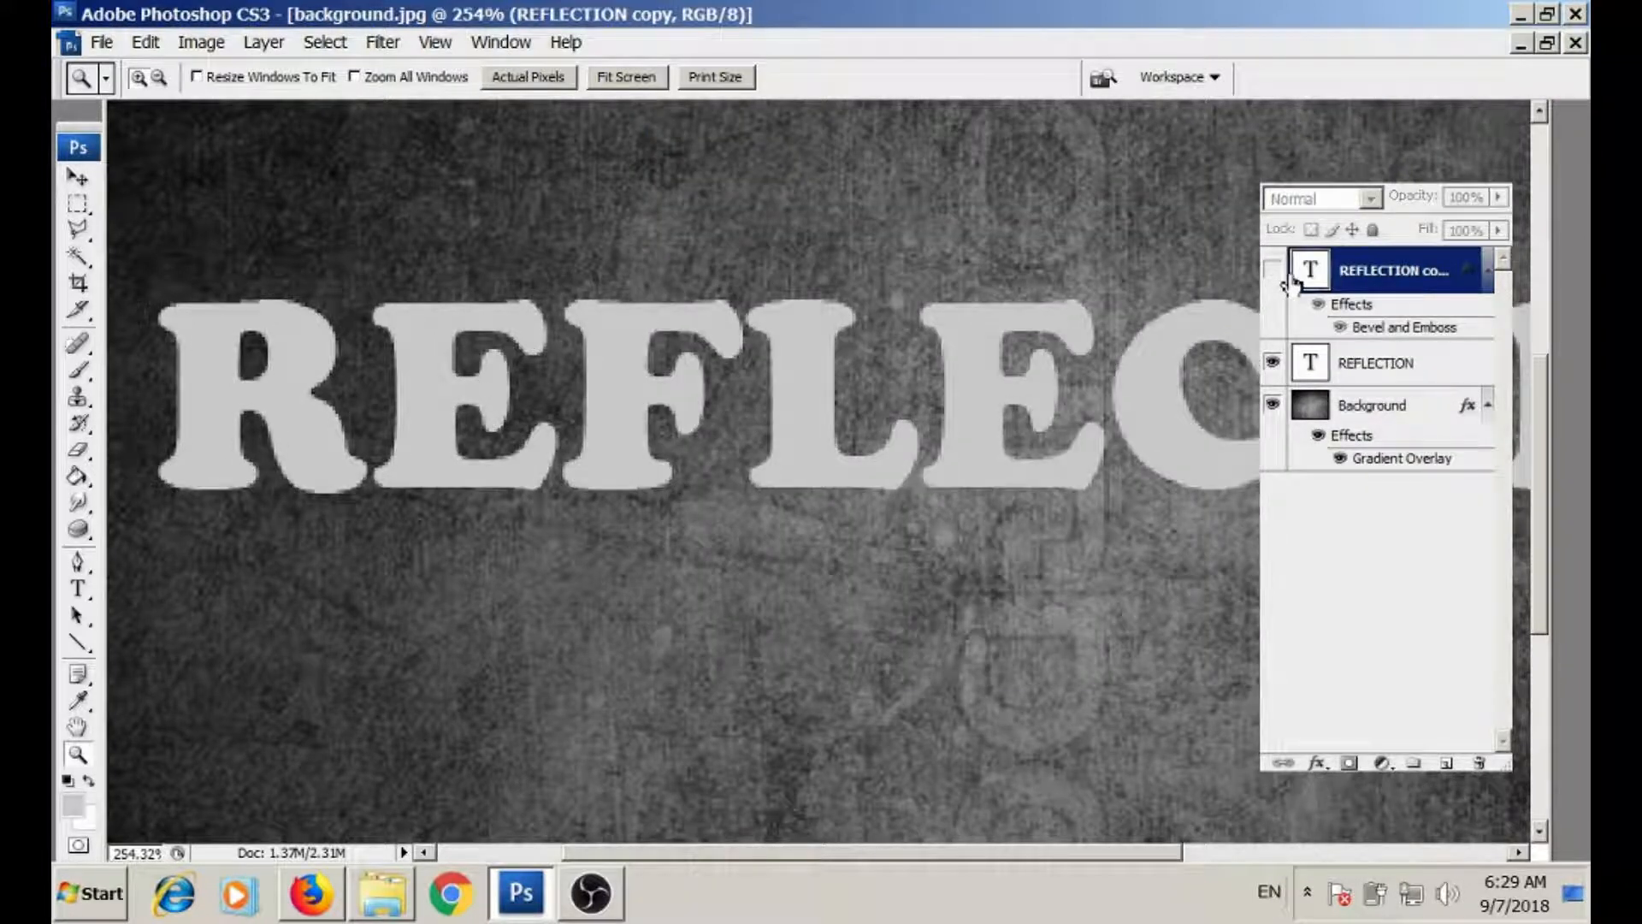
left_click(1272, 270)
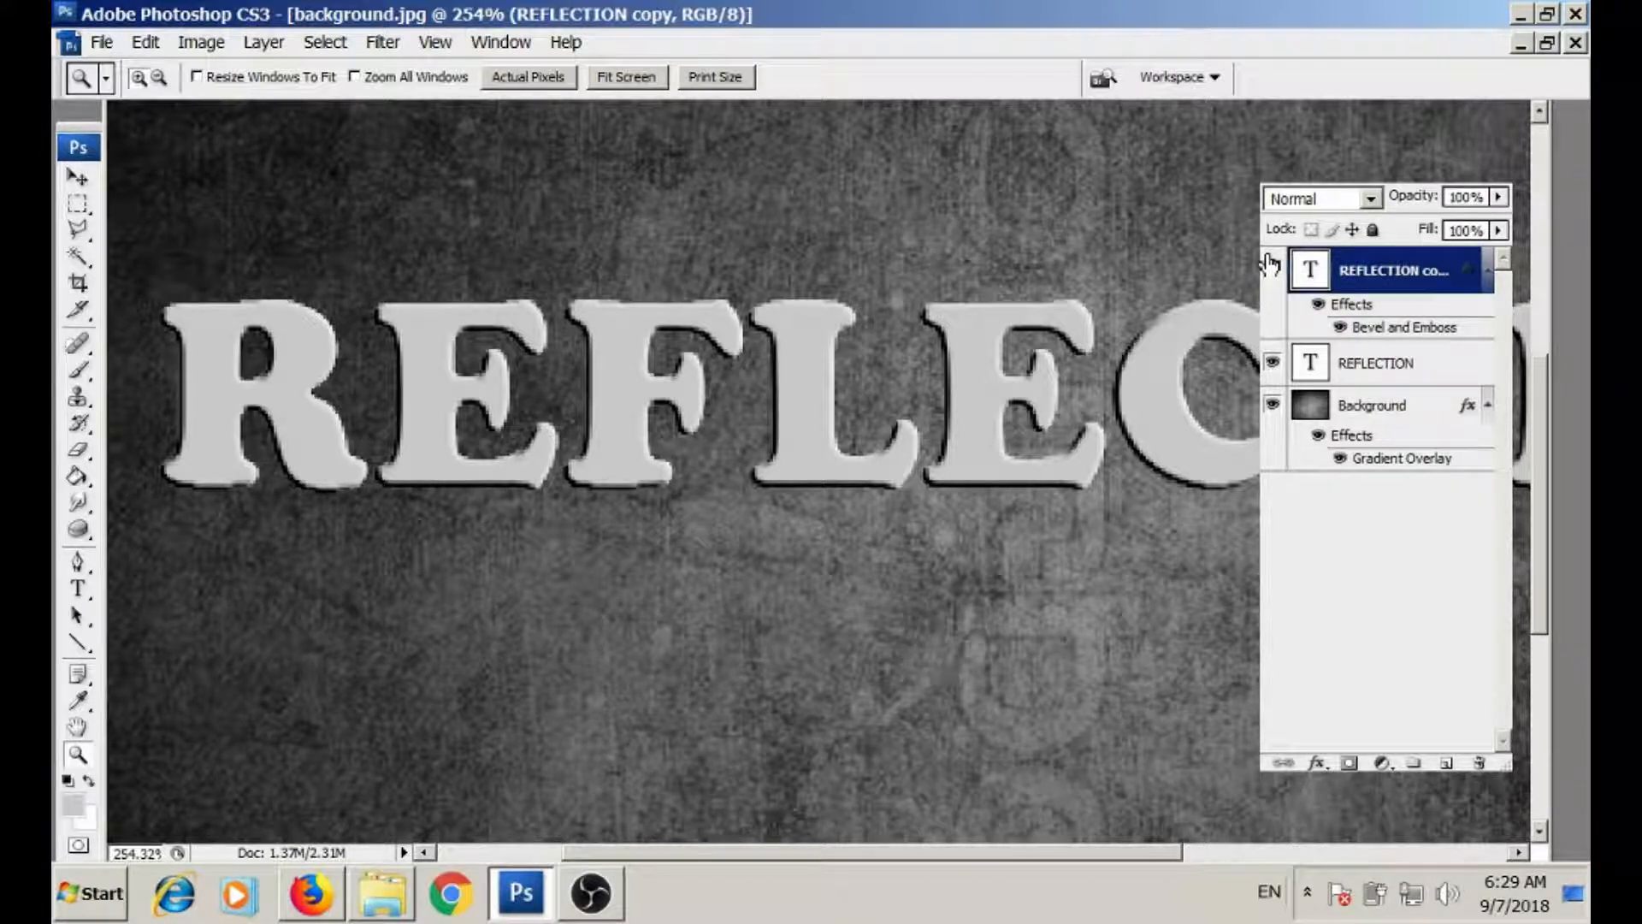
- Add an anti-aliased Cove - Shallow contour with a 100% range to the REFLECTION copy layer's bevel and apply it
left_click(1316, 763)
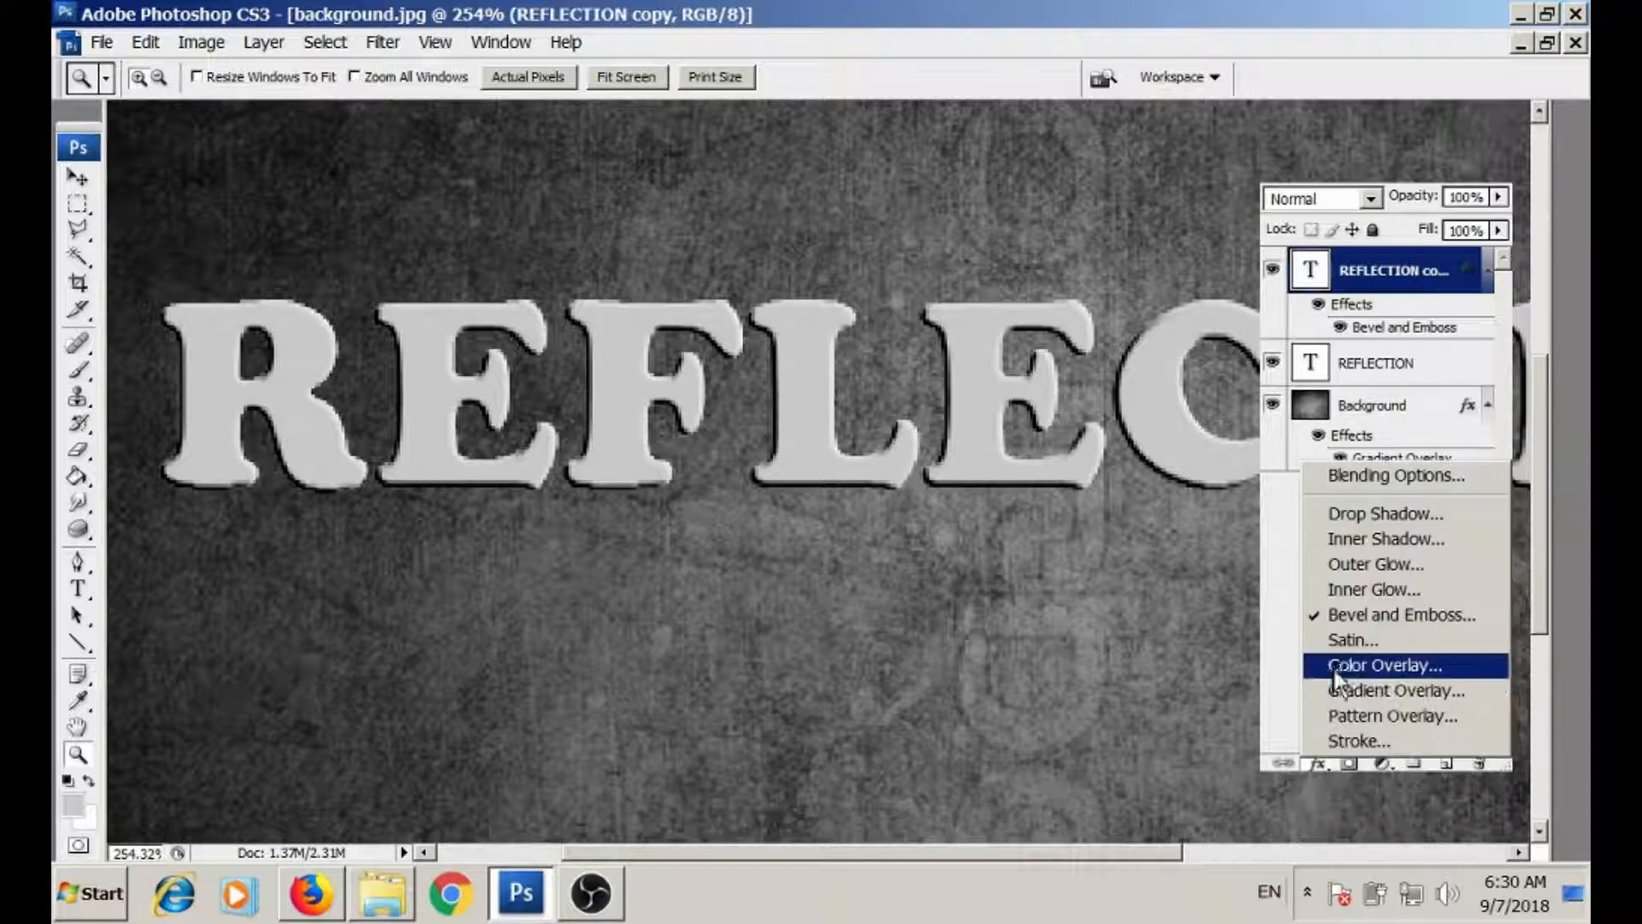
left_click(1427, 625)
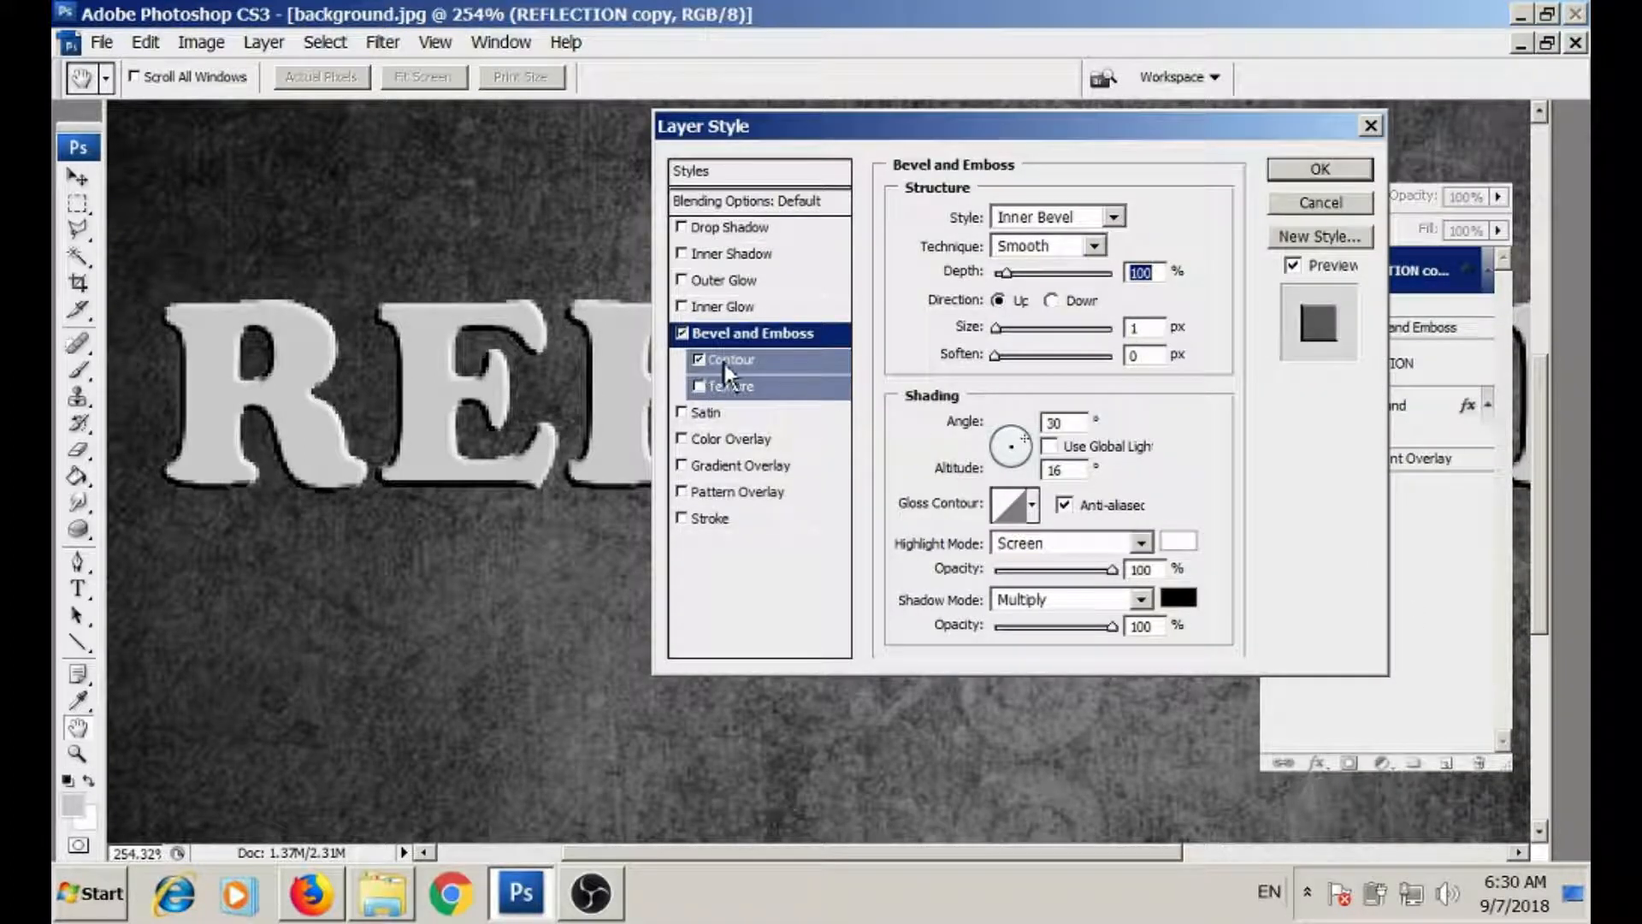
left_click(744, 360)
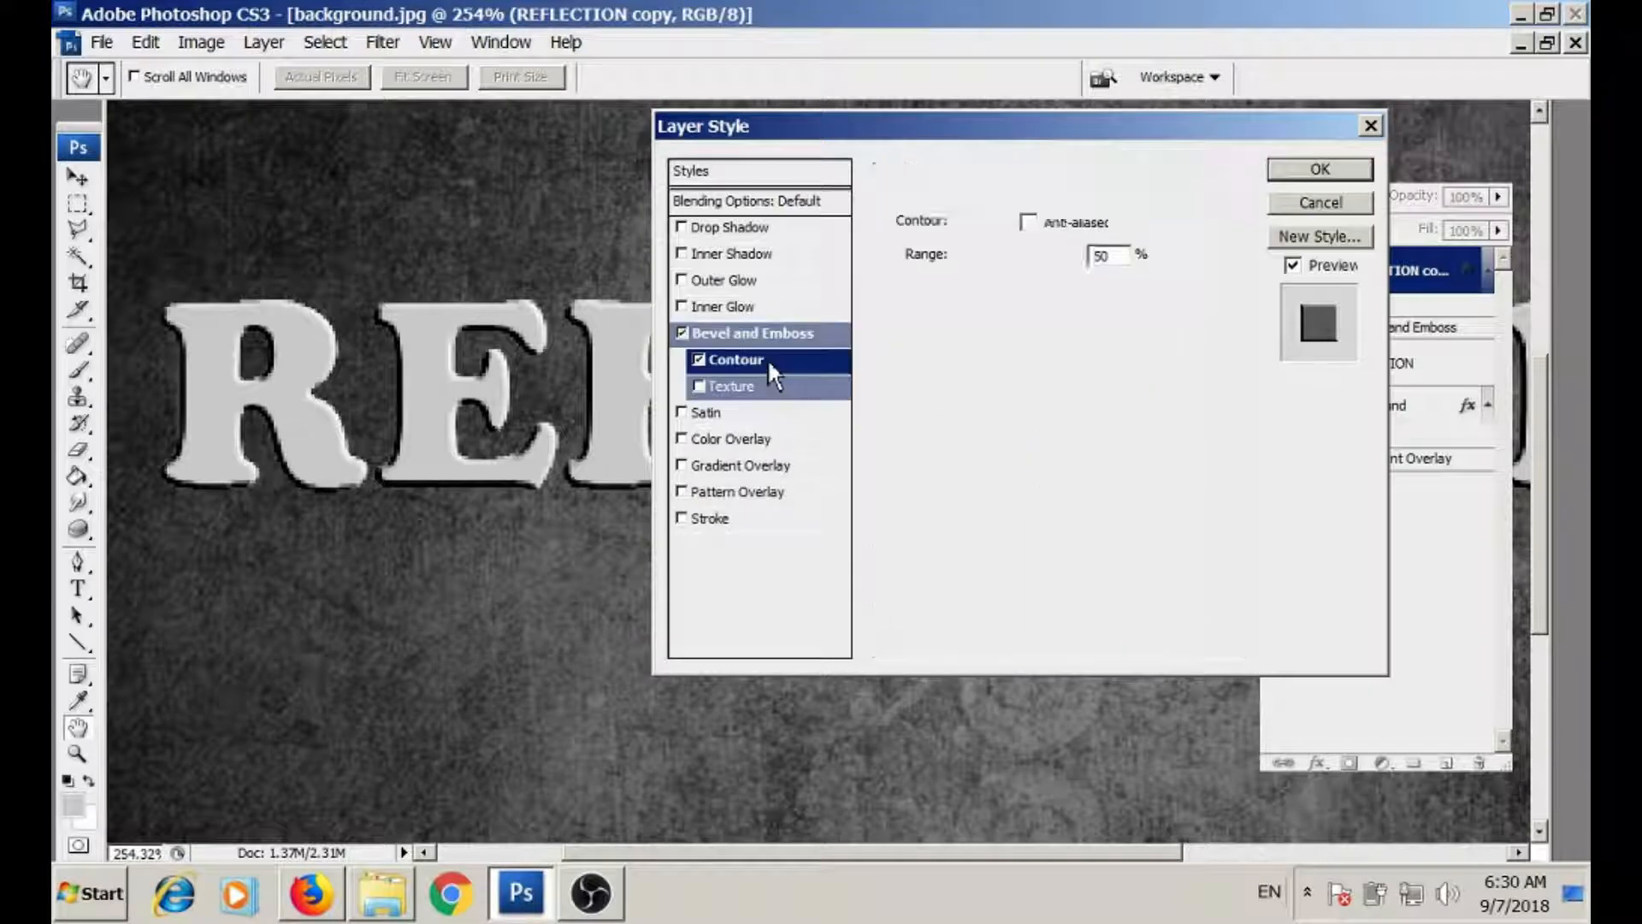
left_click(1027, 224)
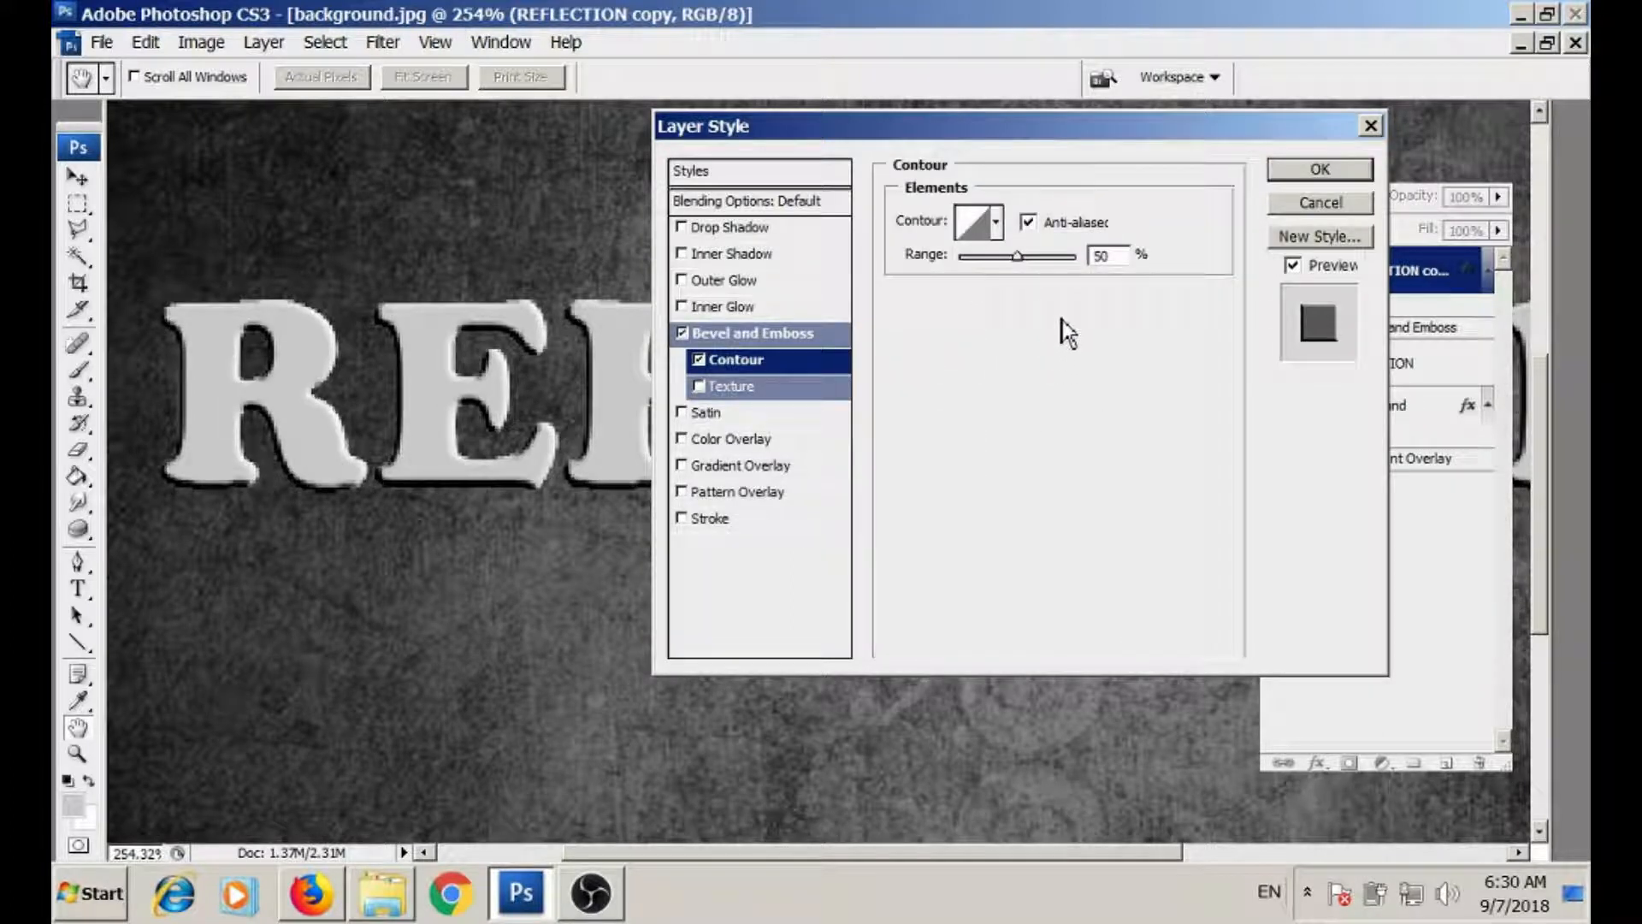
left_click(997, 224)
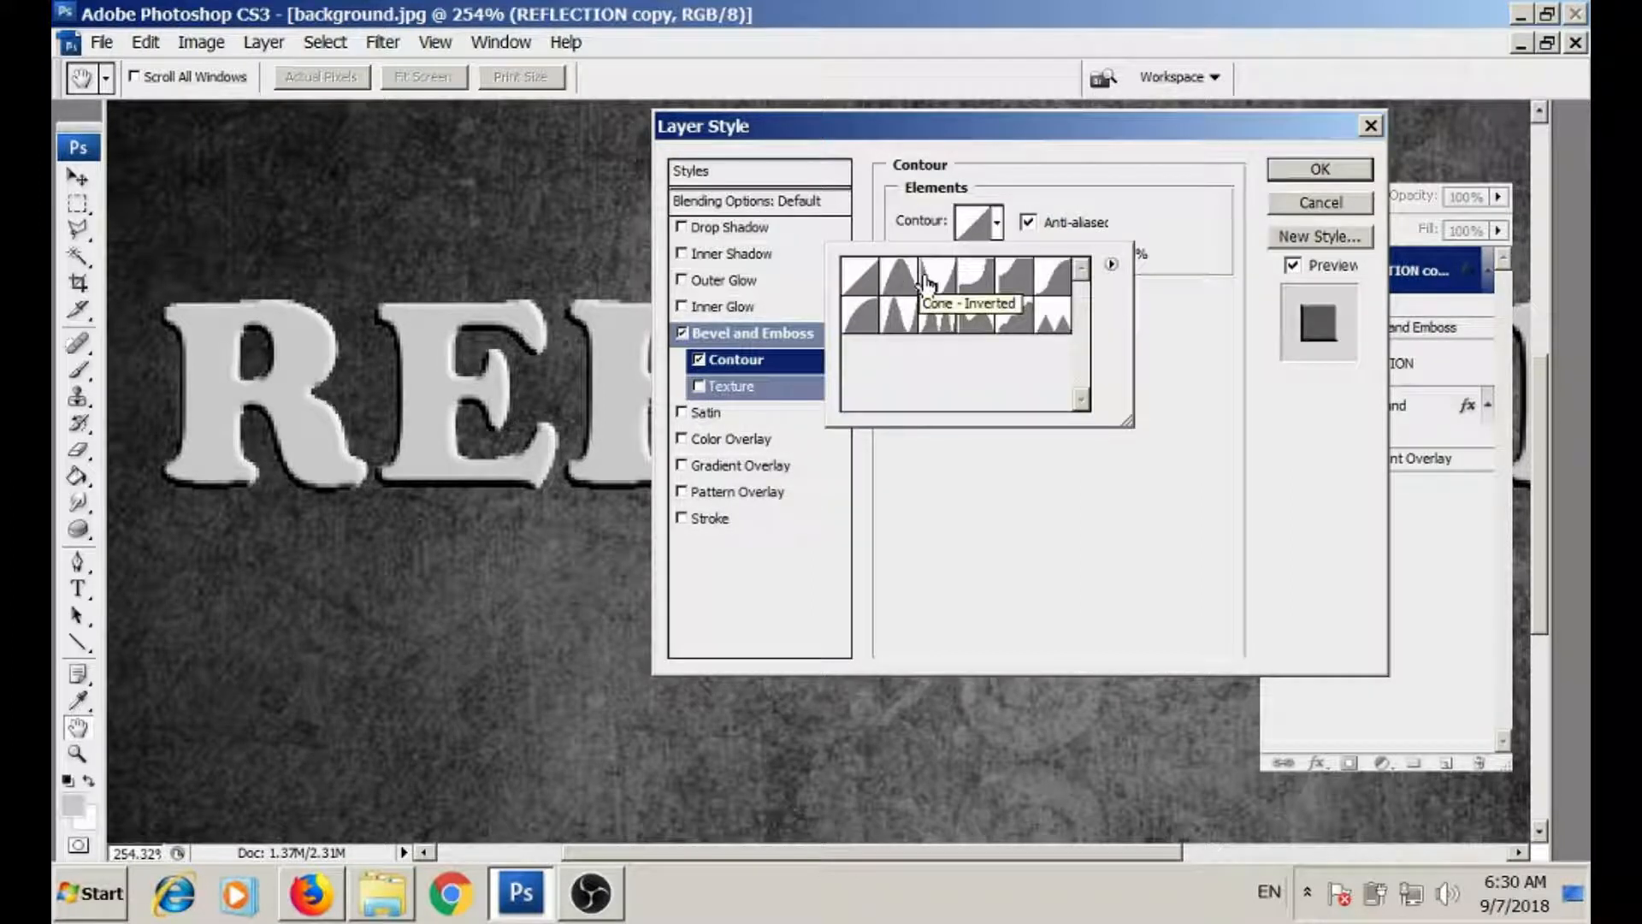
left_click(1014, 276)
left_click(1212, 244)
left_click(1127, 254)
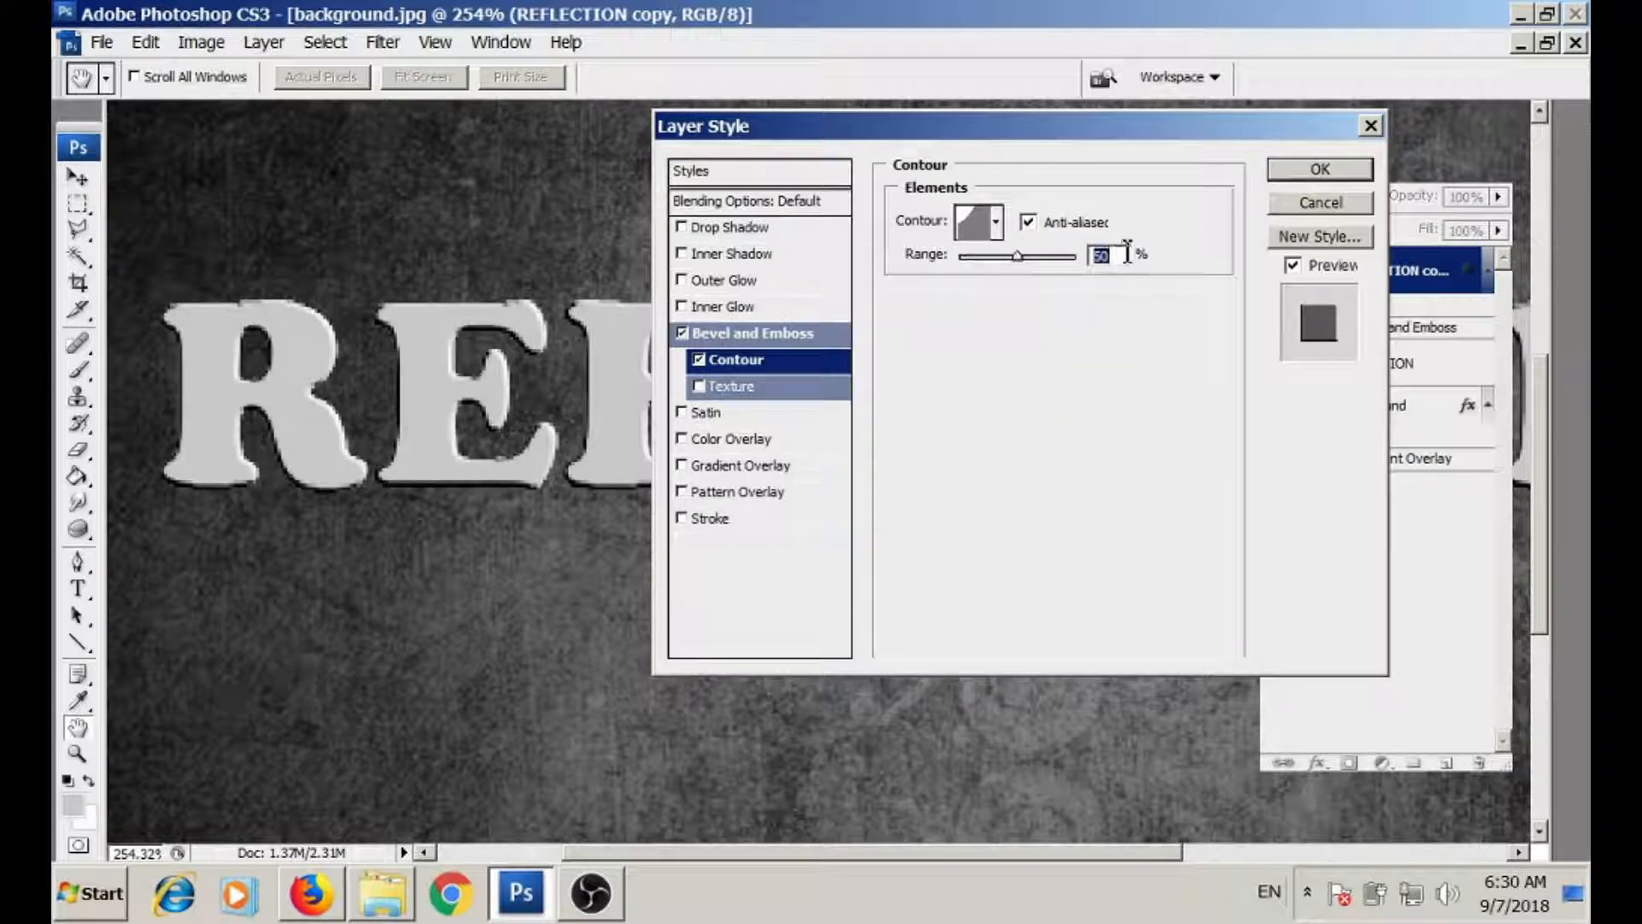
type("100")
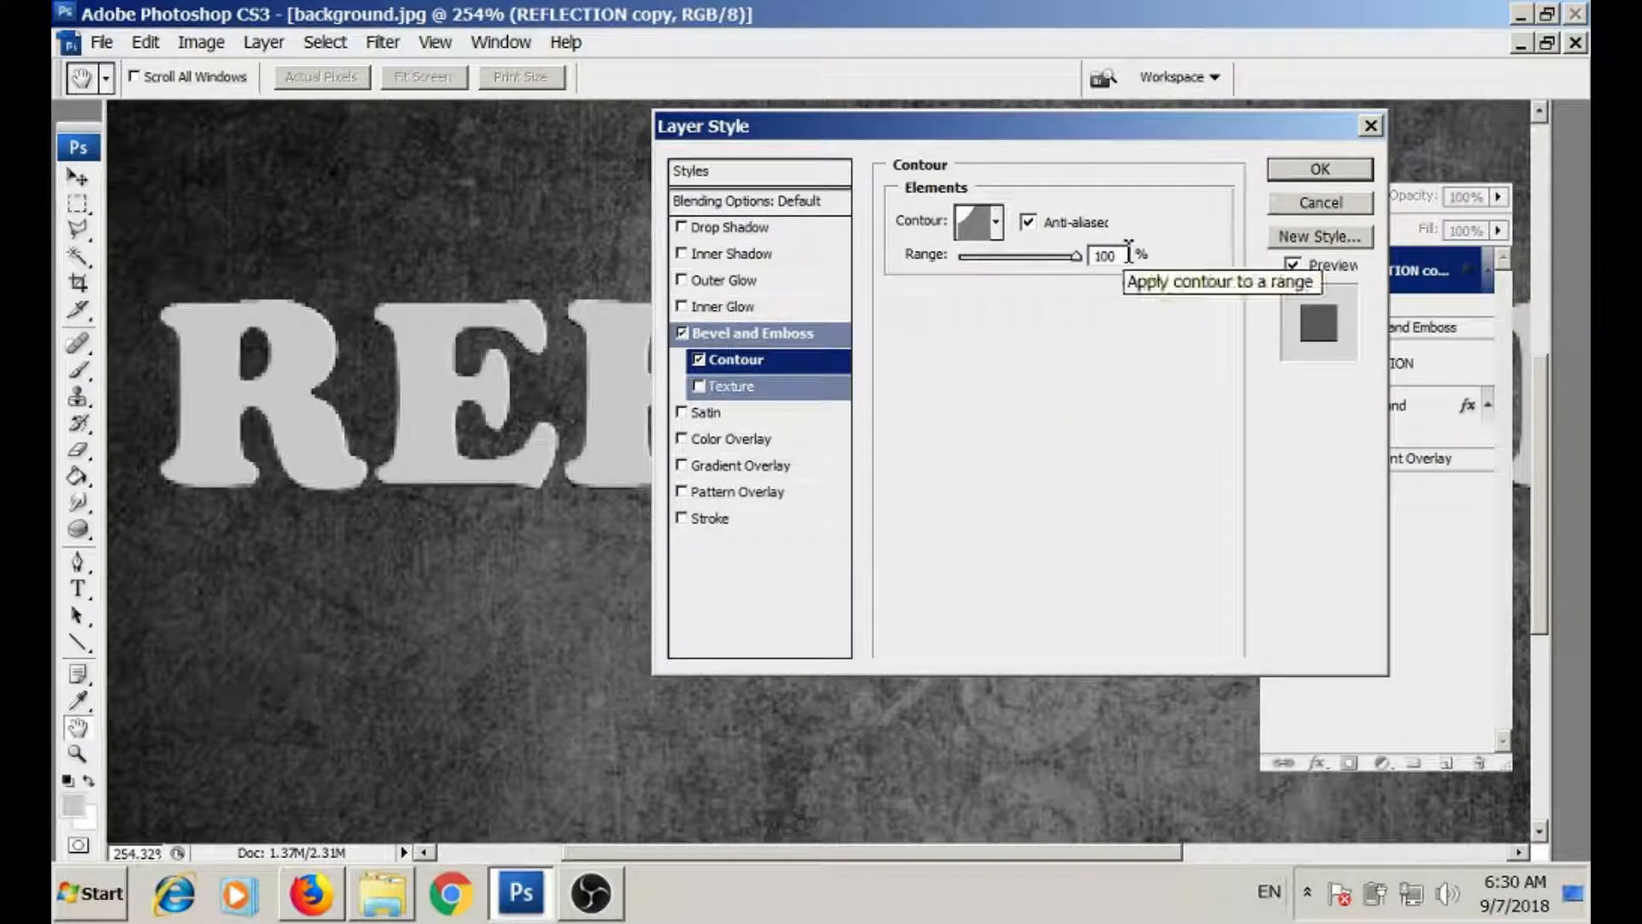
left_click(1316, 168)
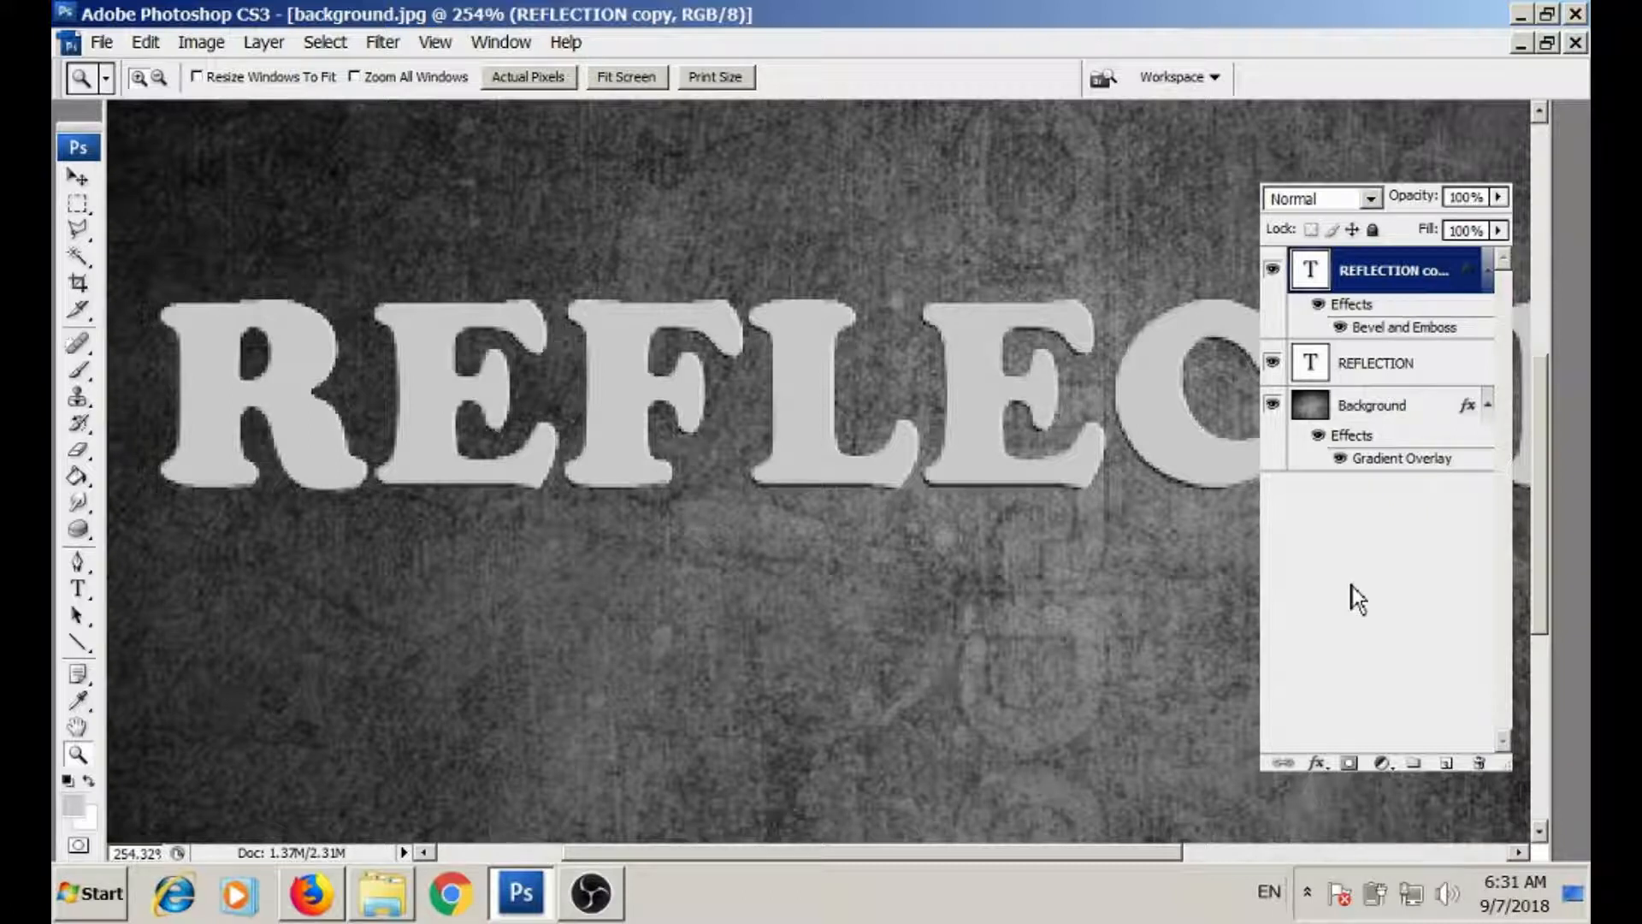
- Add a Stroke effect to the REFLECTION copy layer and set its fill type to Gradient
left_click(1317, 762)
left_click(1336, 746)
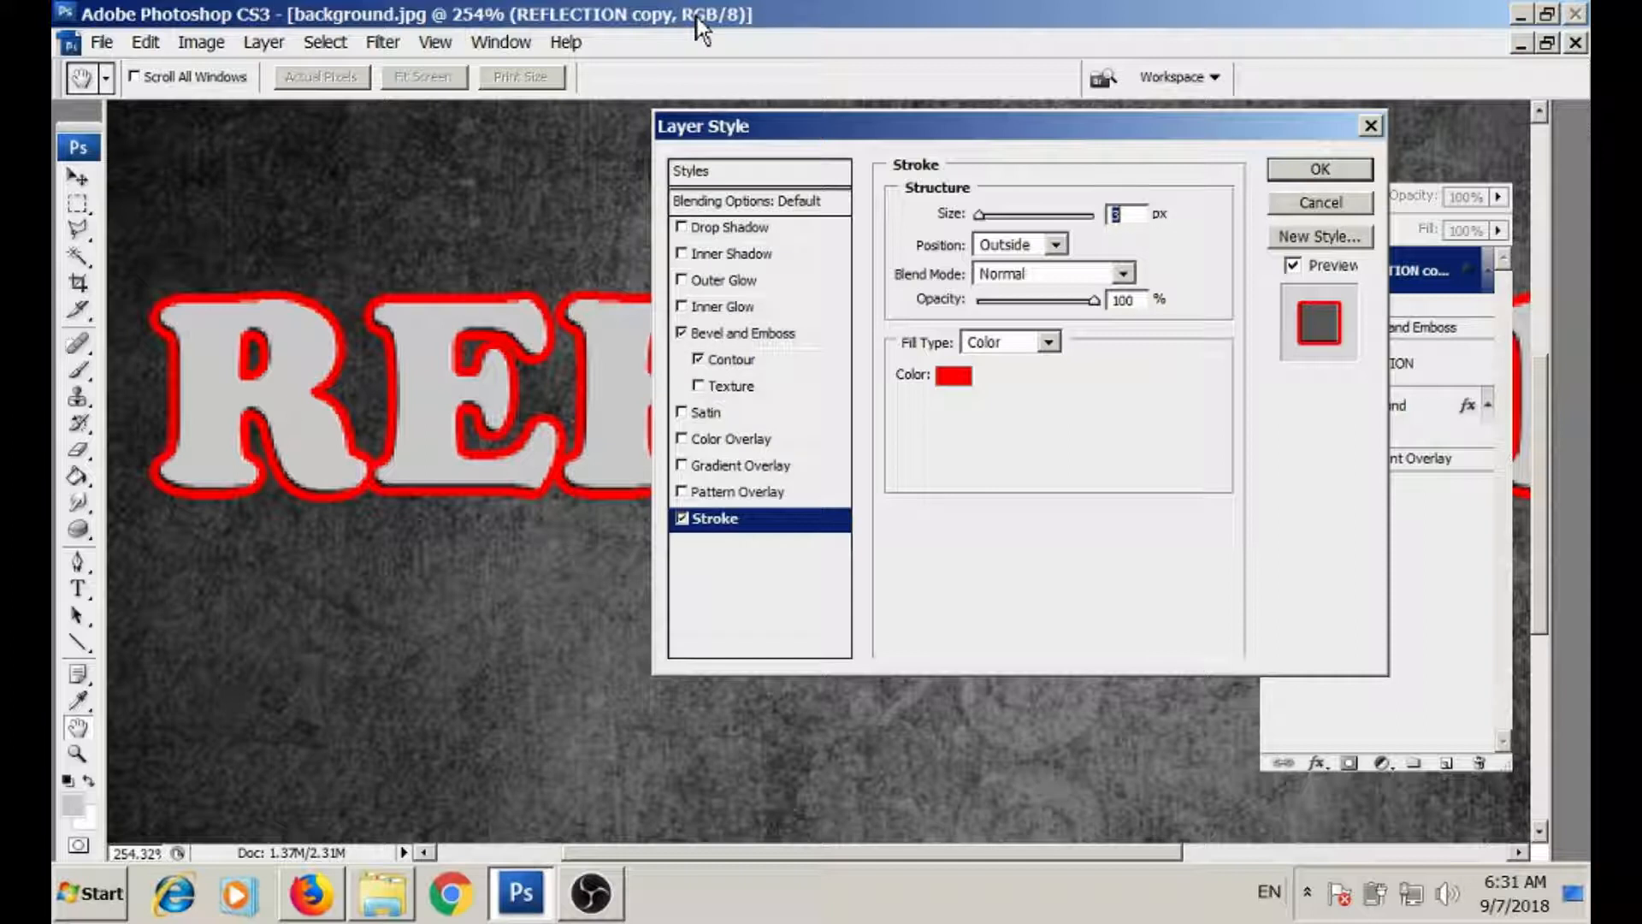
left_click(999, 341)
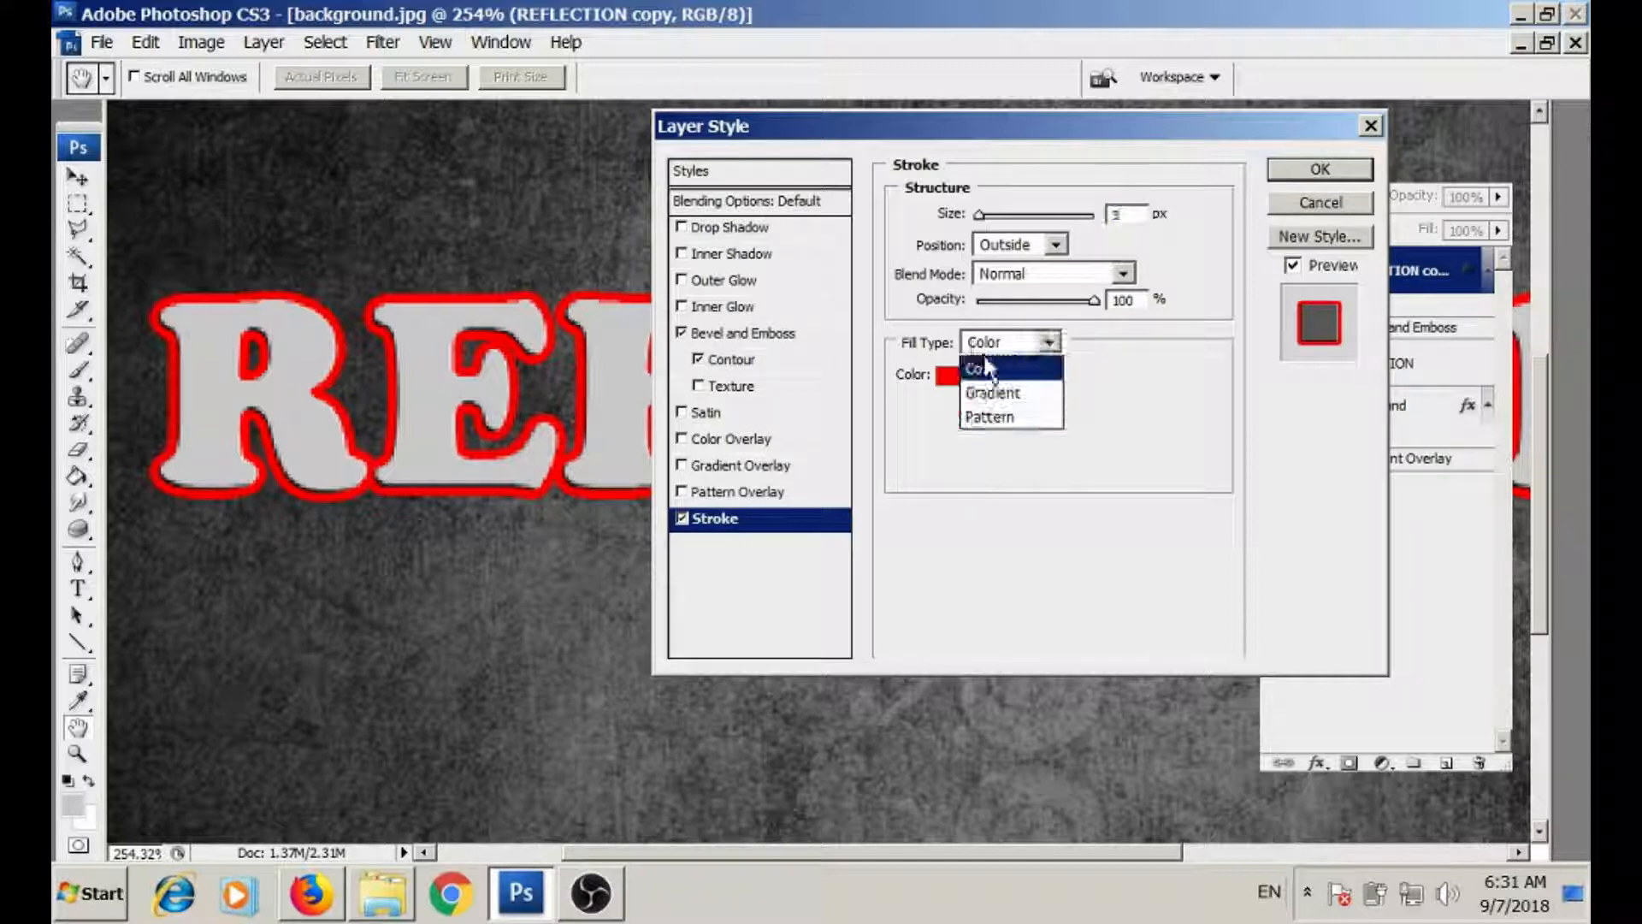
left_click(994, 381)
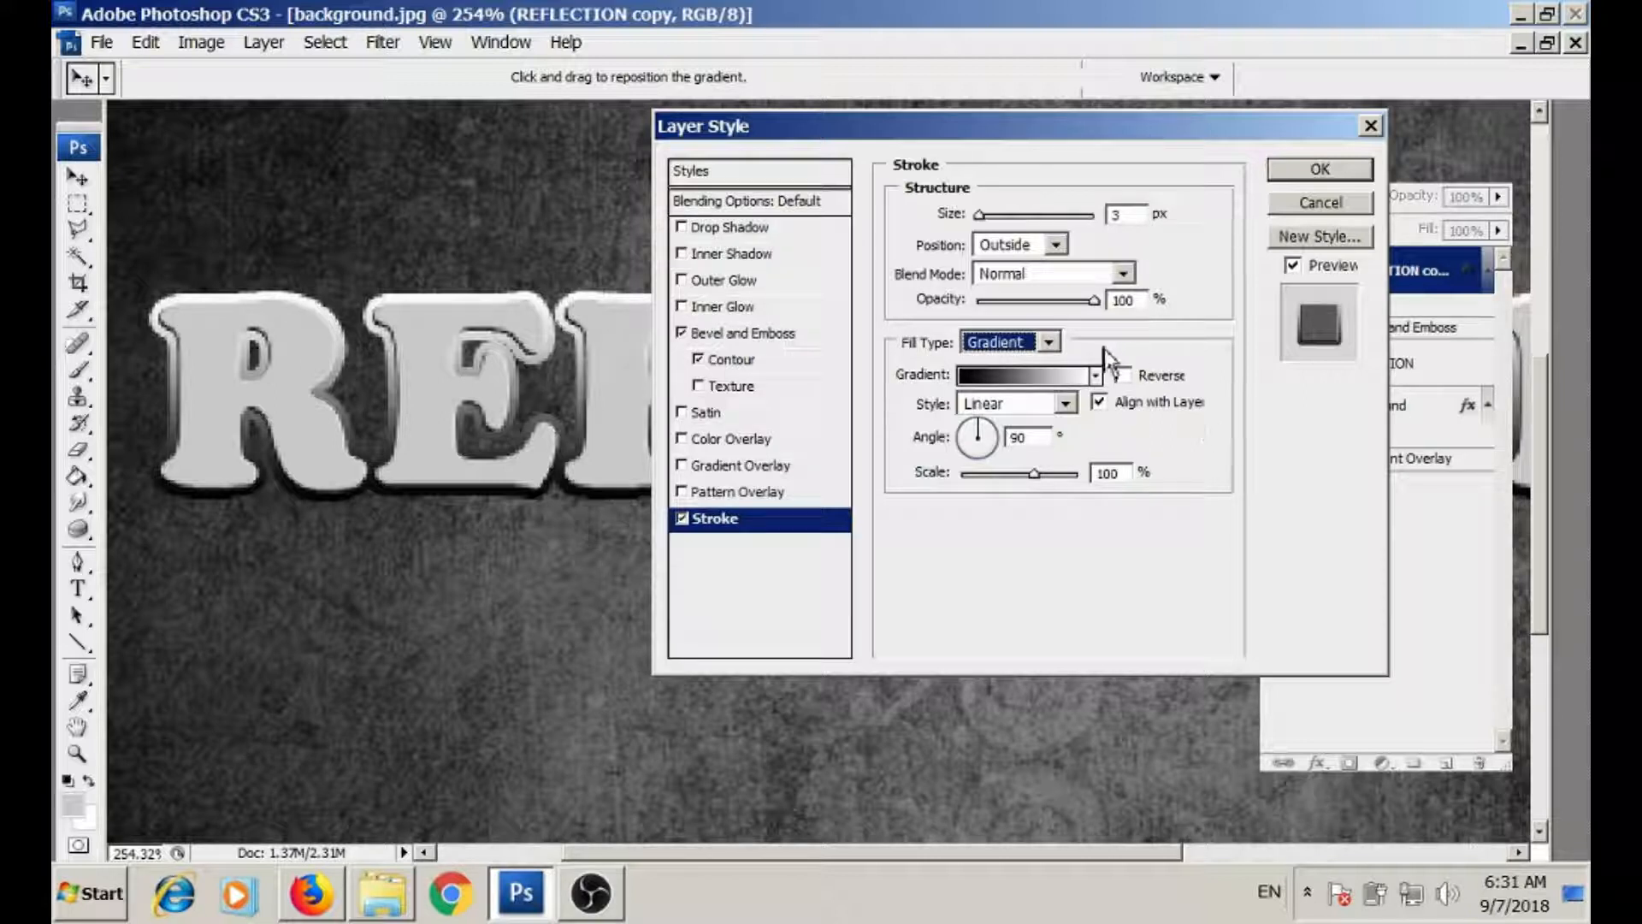
- Add a white color stop at 25% to the stroke's black-to-white gradient
left_click(1047, 382)
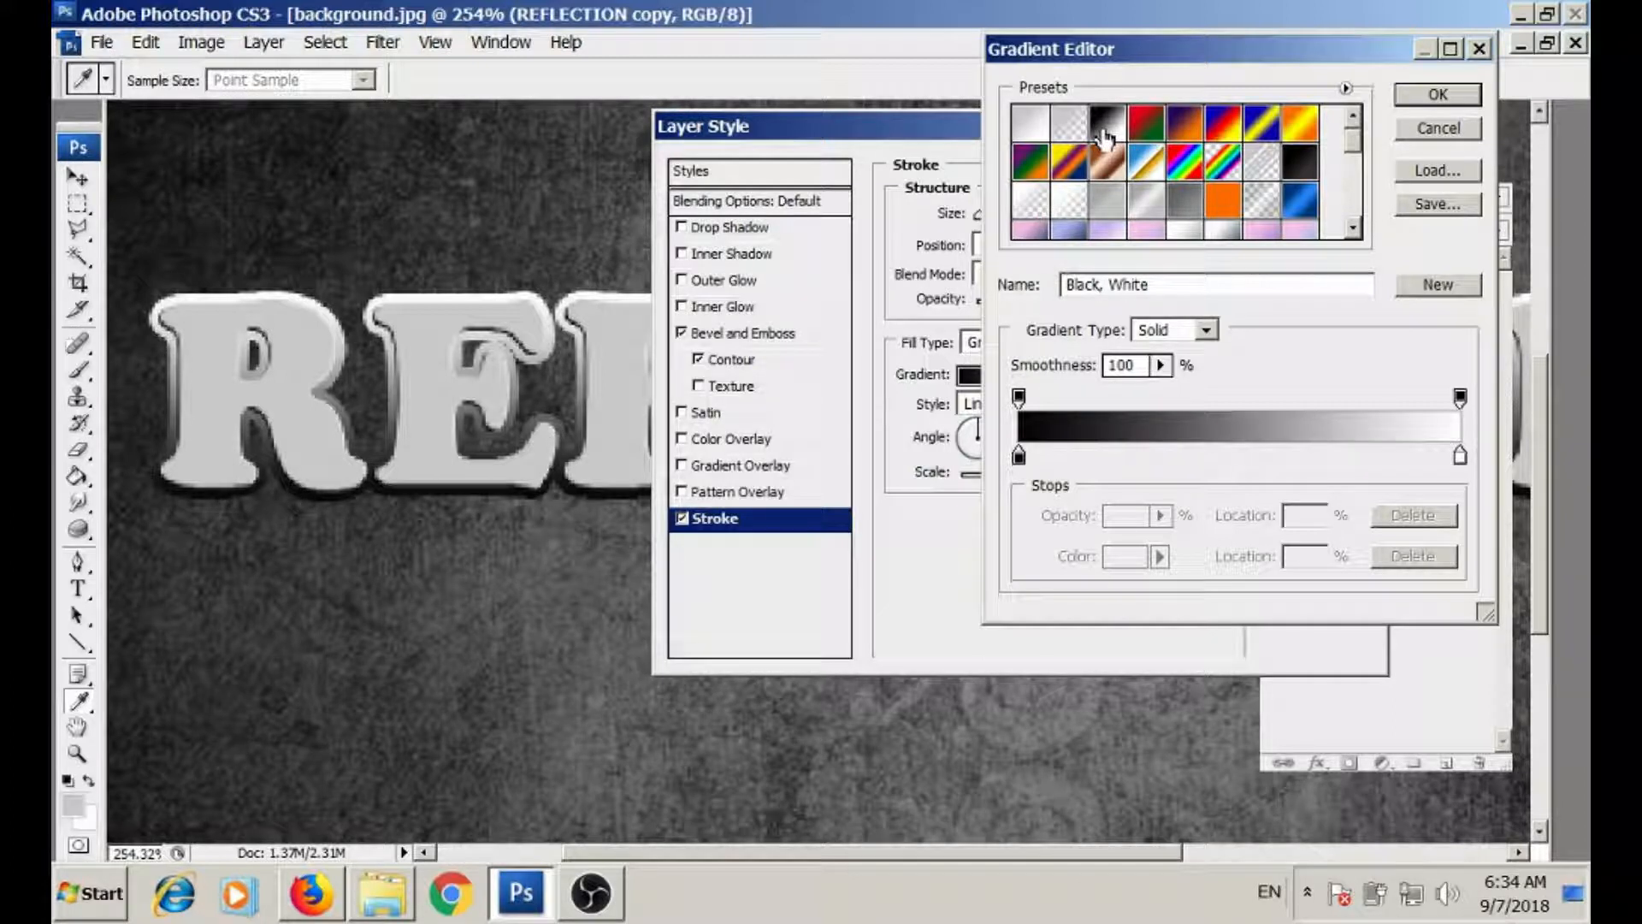
left_click(1128, 457)
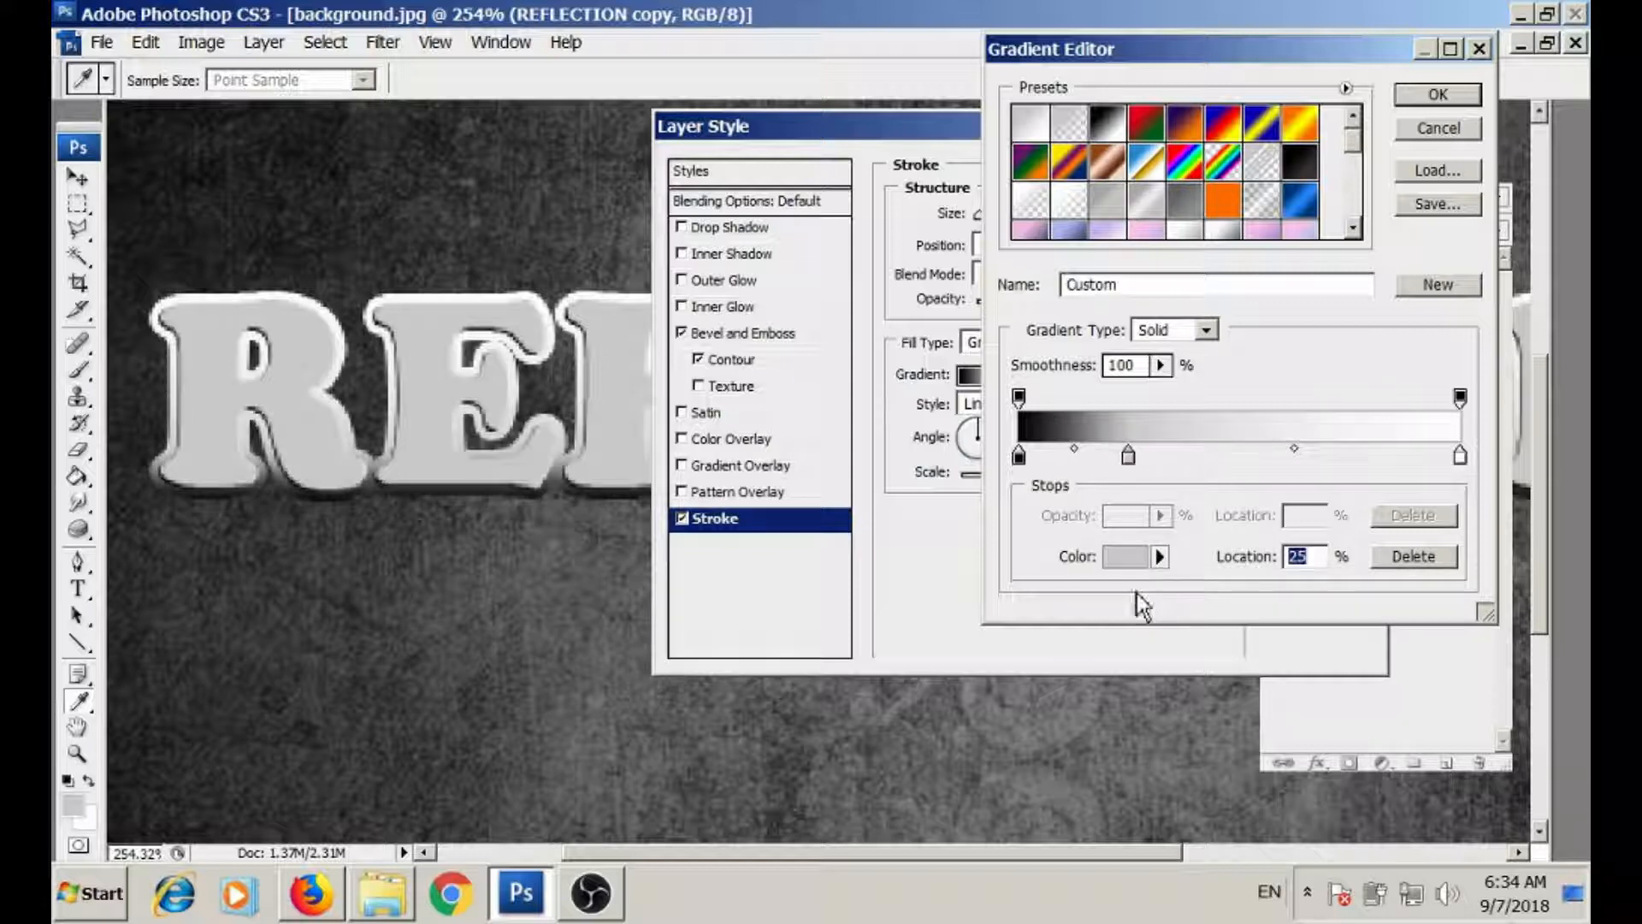
left_click(1125, 556)
left_click(782, 161)
left_click(1295, 151)
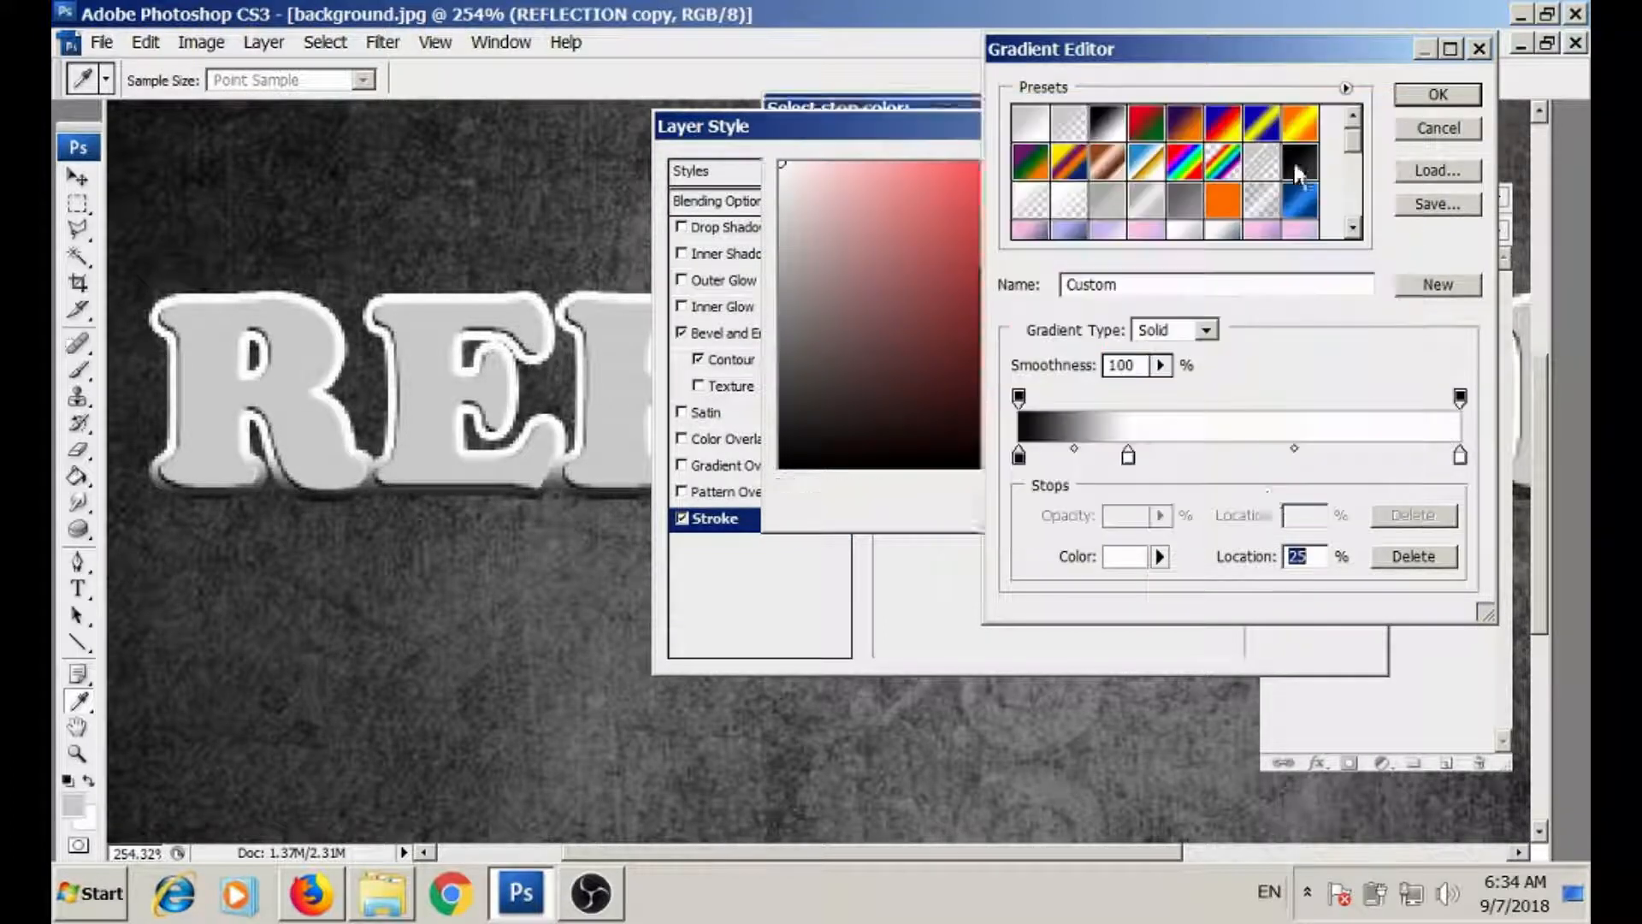
- Add a black color stop at 46% to the stroke gradient
left_click(1223, 462)
left_click(1125, 556)
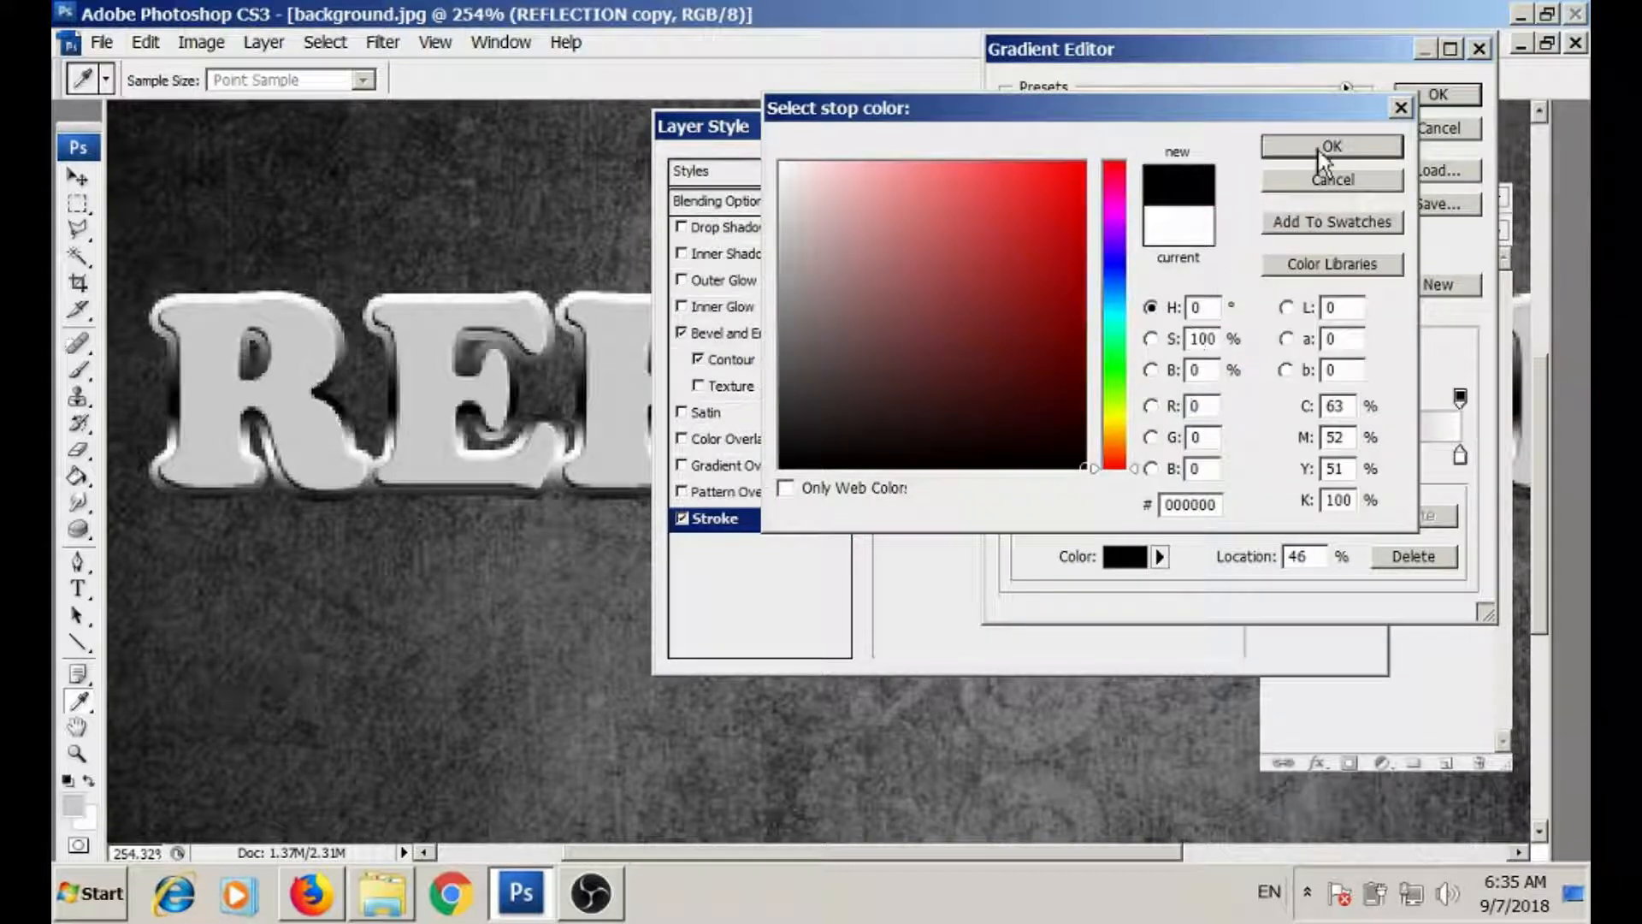
left_click(1320, 156)
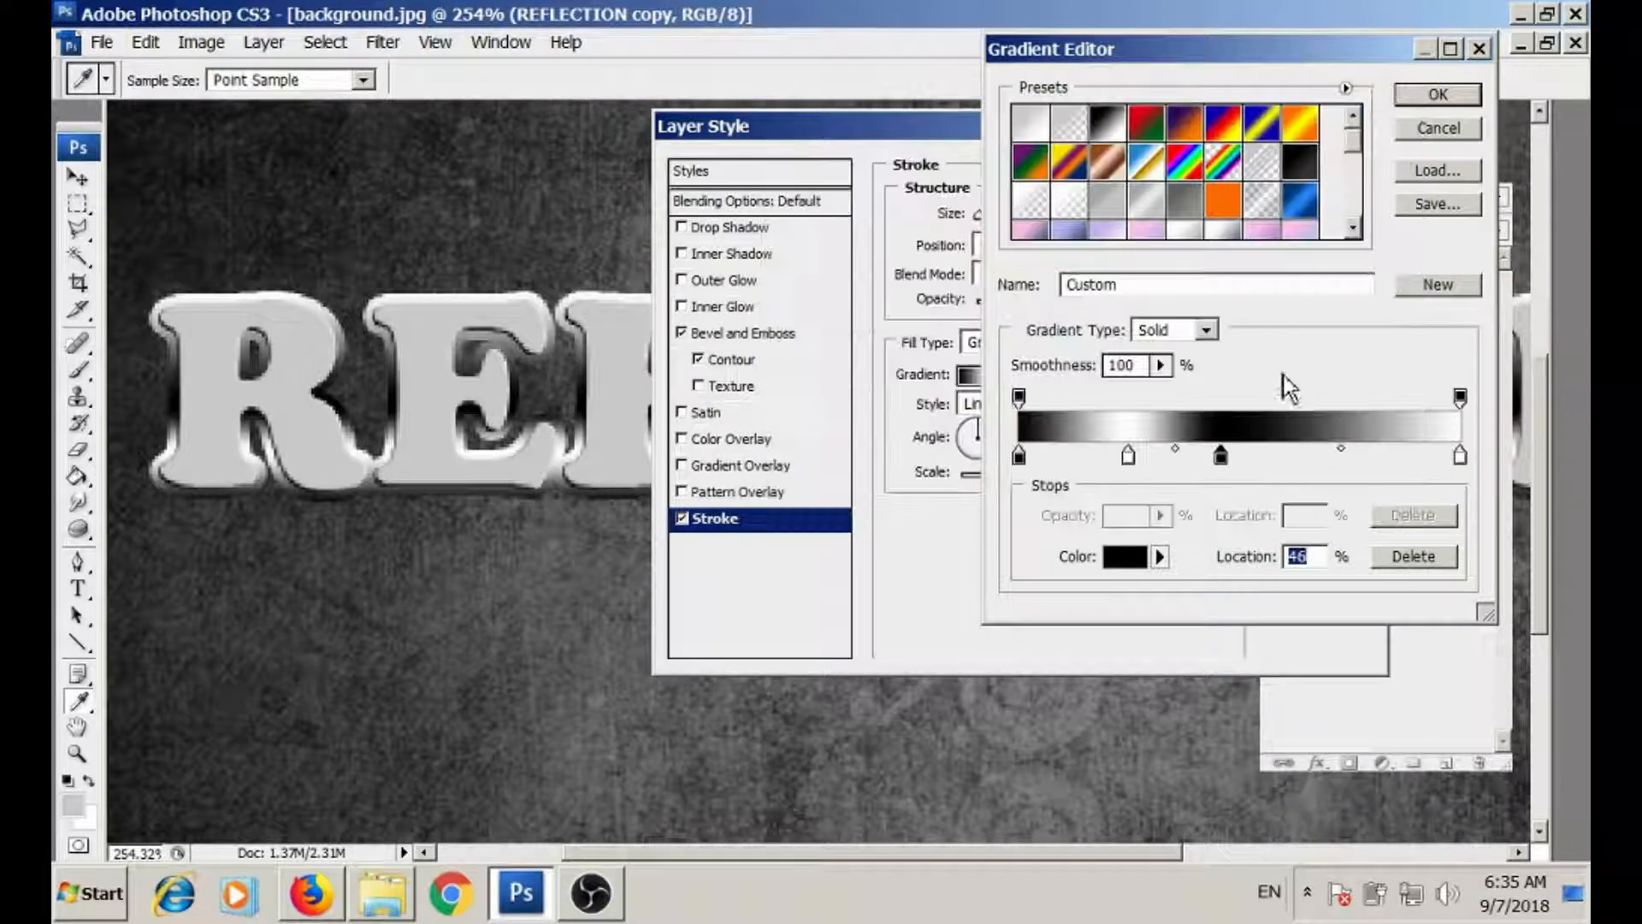
- Add a near-white (f8f8f8) color stop at 63% to the stroke gradient
left_click(1295, 460)
left_click(1124, 556)
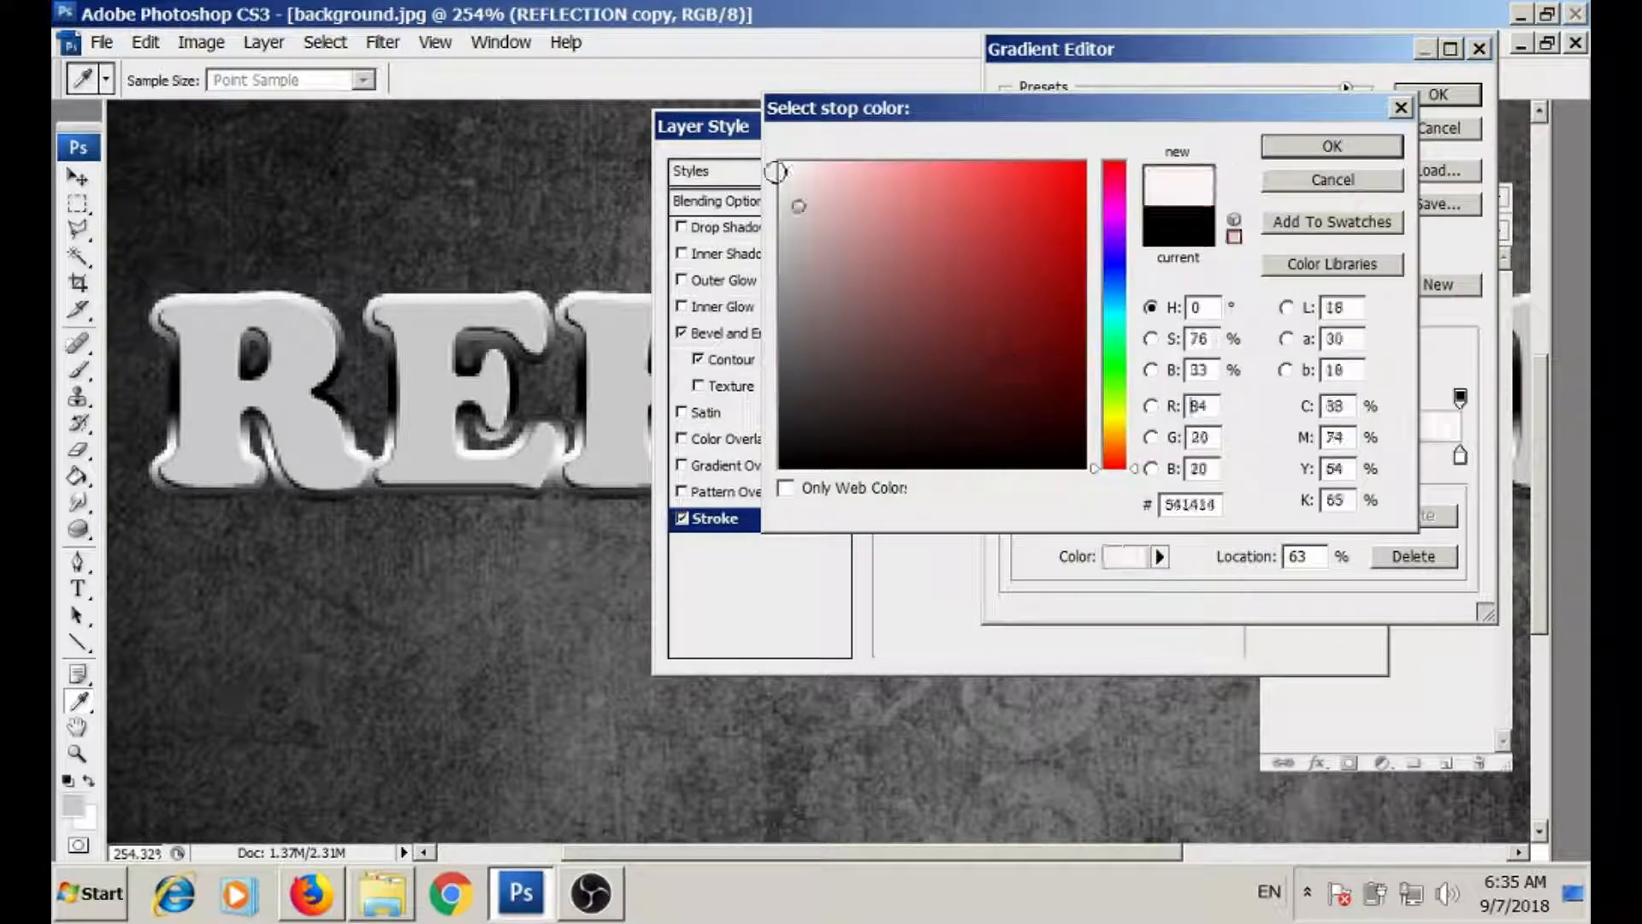
left_click(779, 177)
left_click(1331, 146)
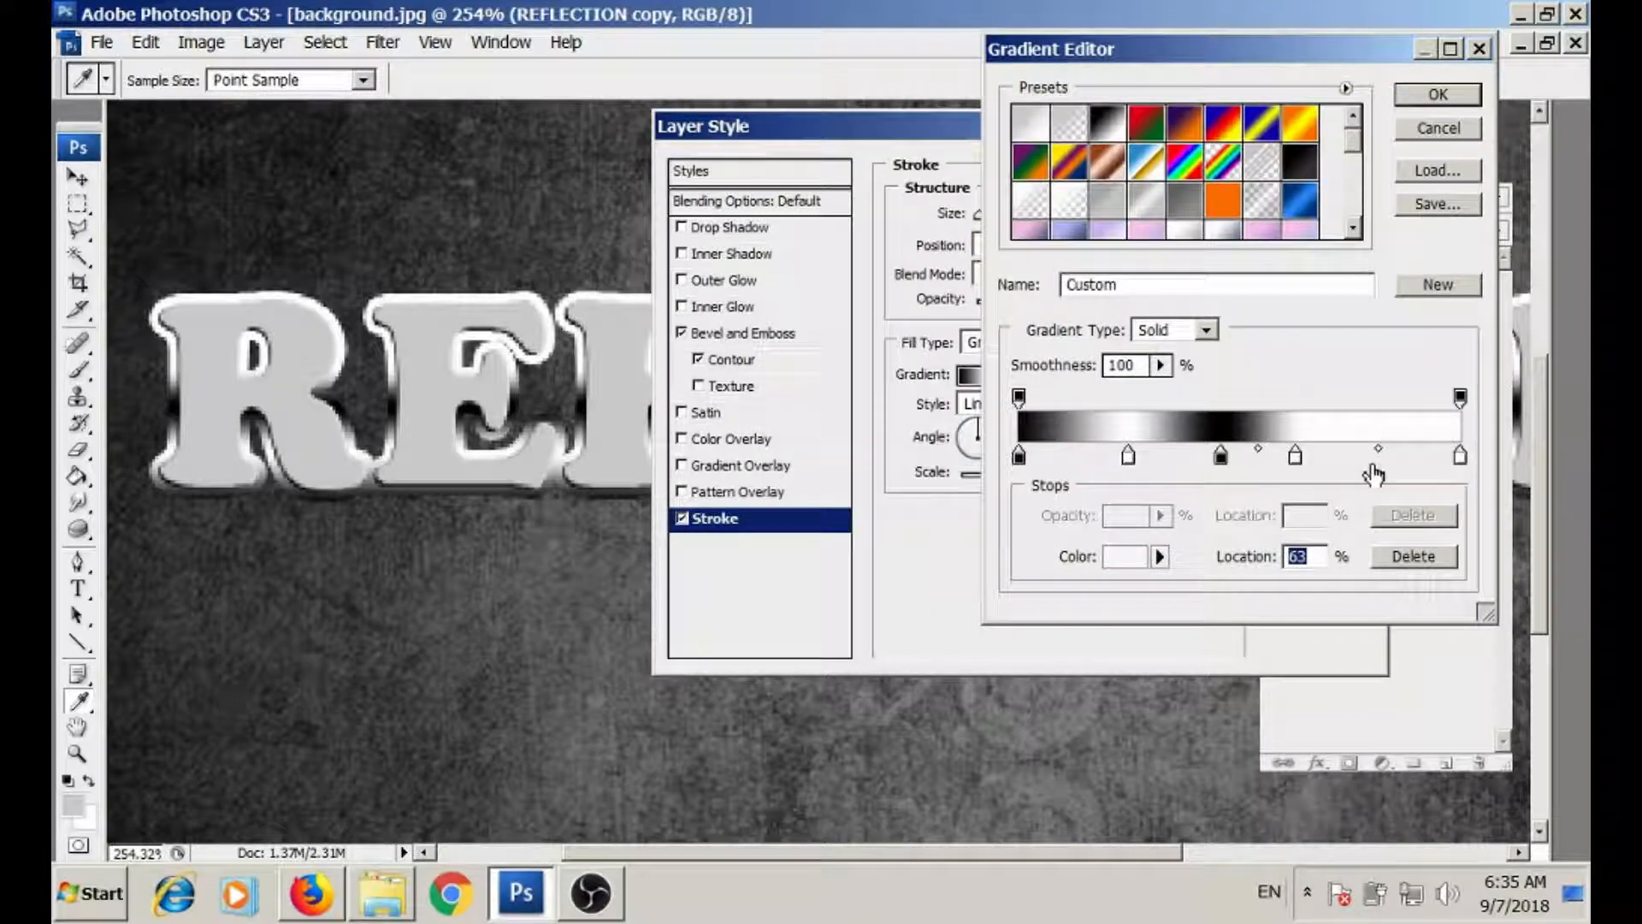
- Add a black color stop at 83% to the stroke gradient
left_click(1385, 460)
left_click(1135, 557)
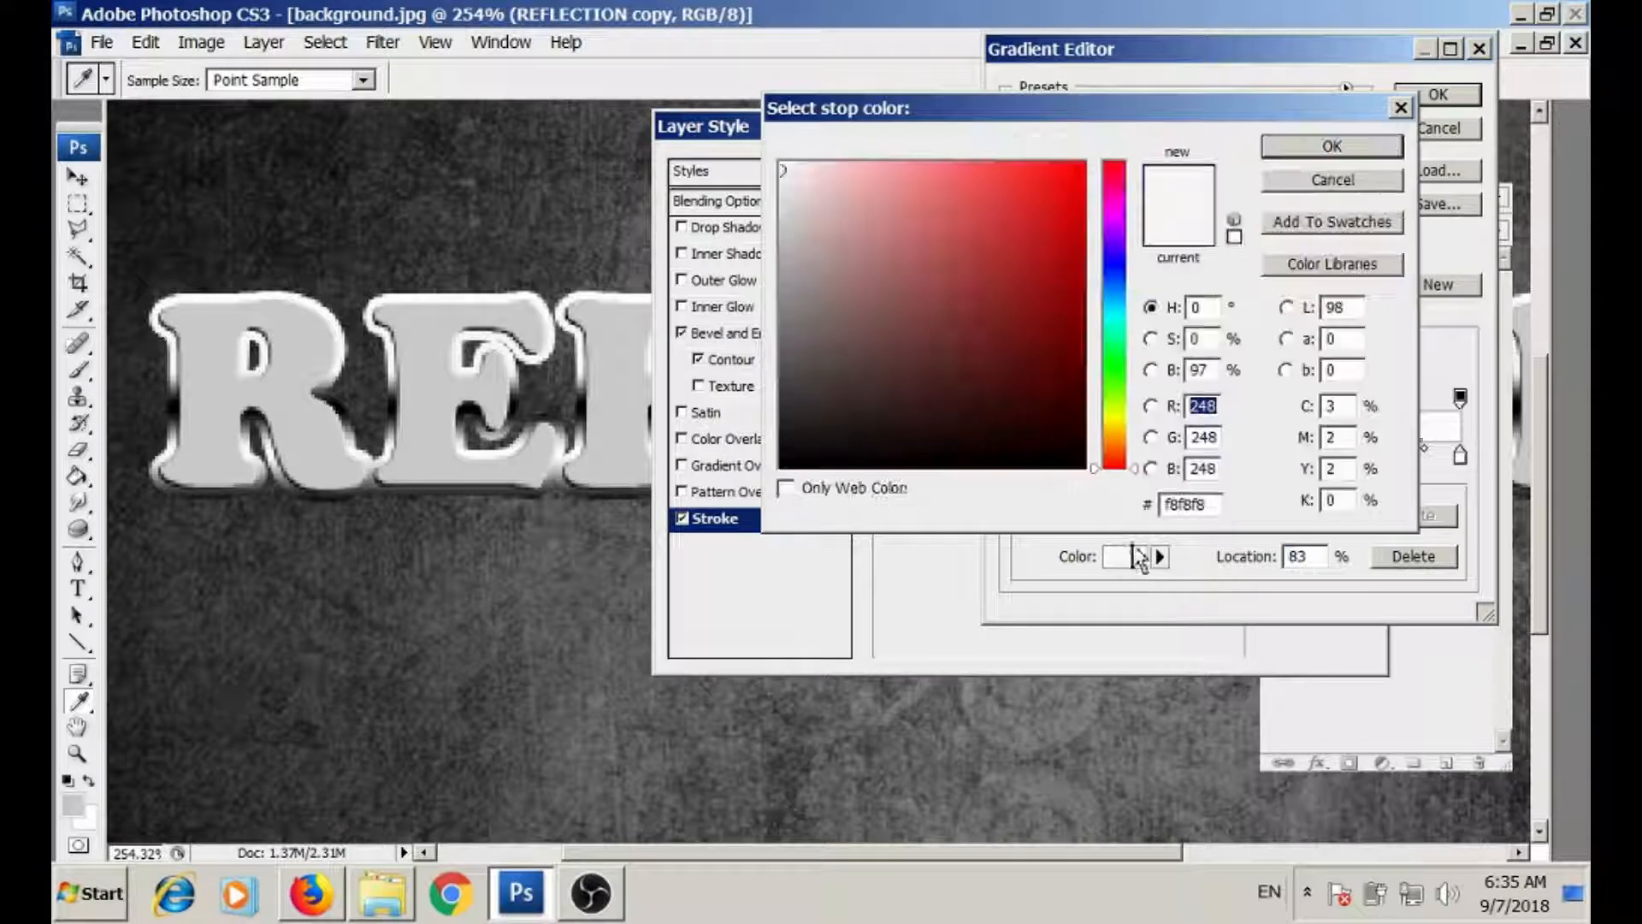
left_click(1332, 146)
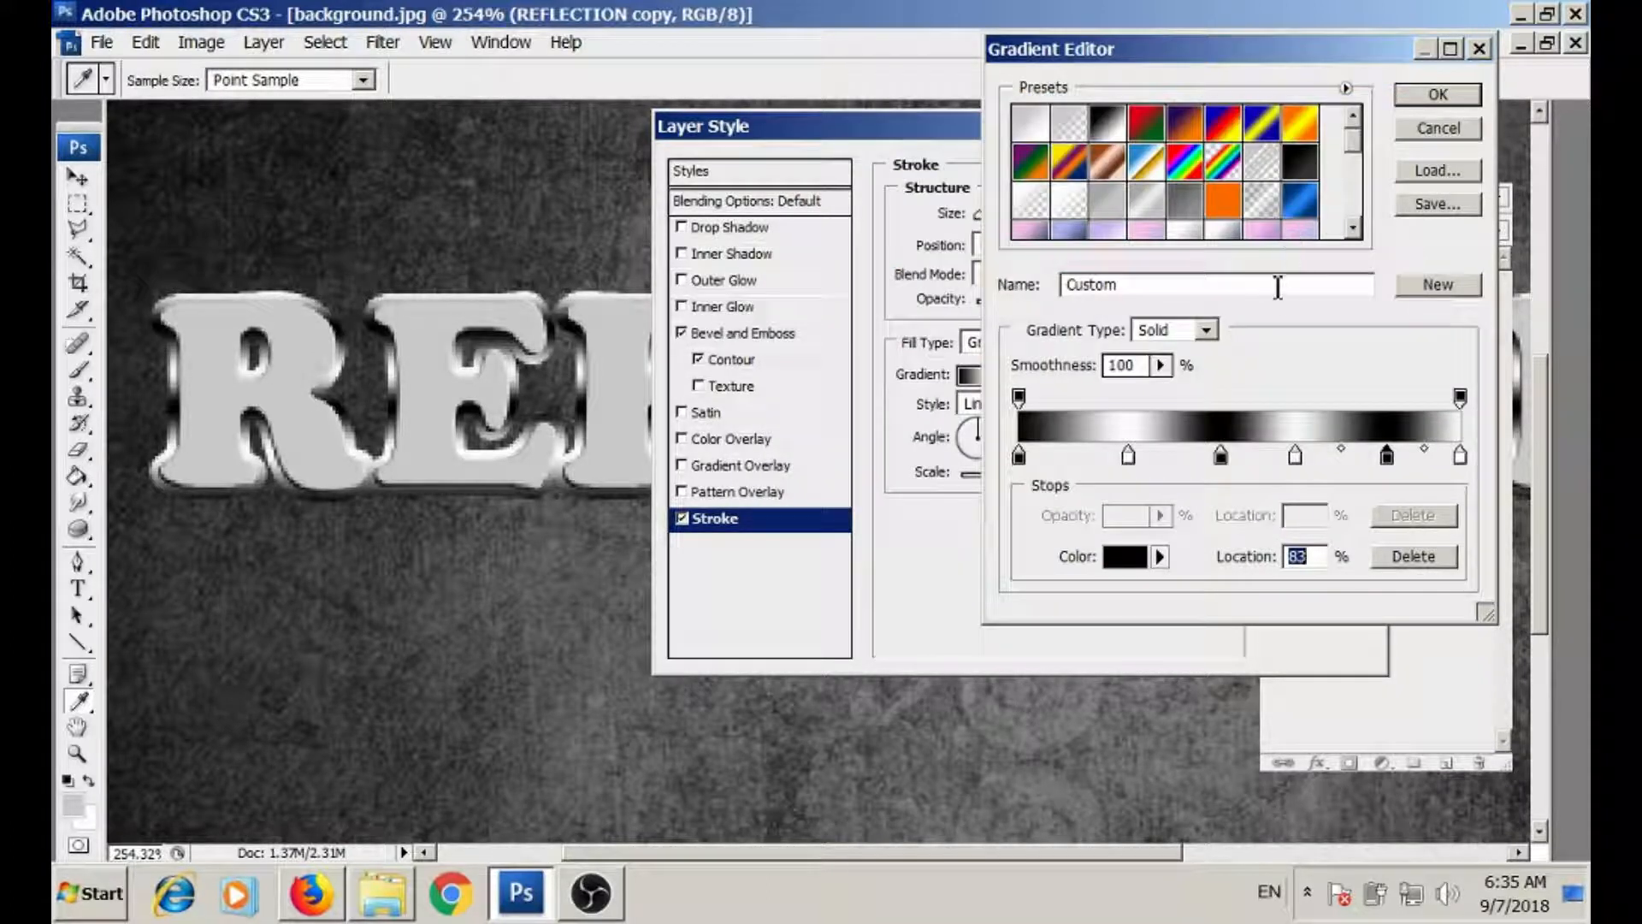
- Add black color stops at 66%, 28% and 13% to the stroke gradient and accept the edited gradient
left_click(1309, 457)
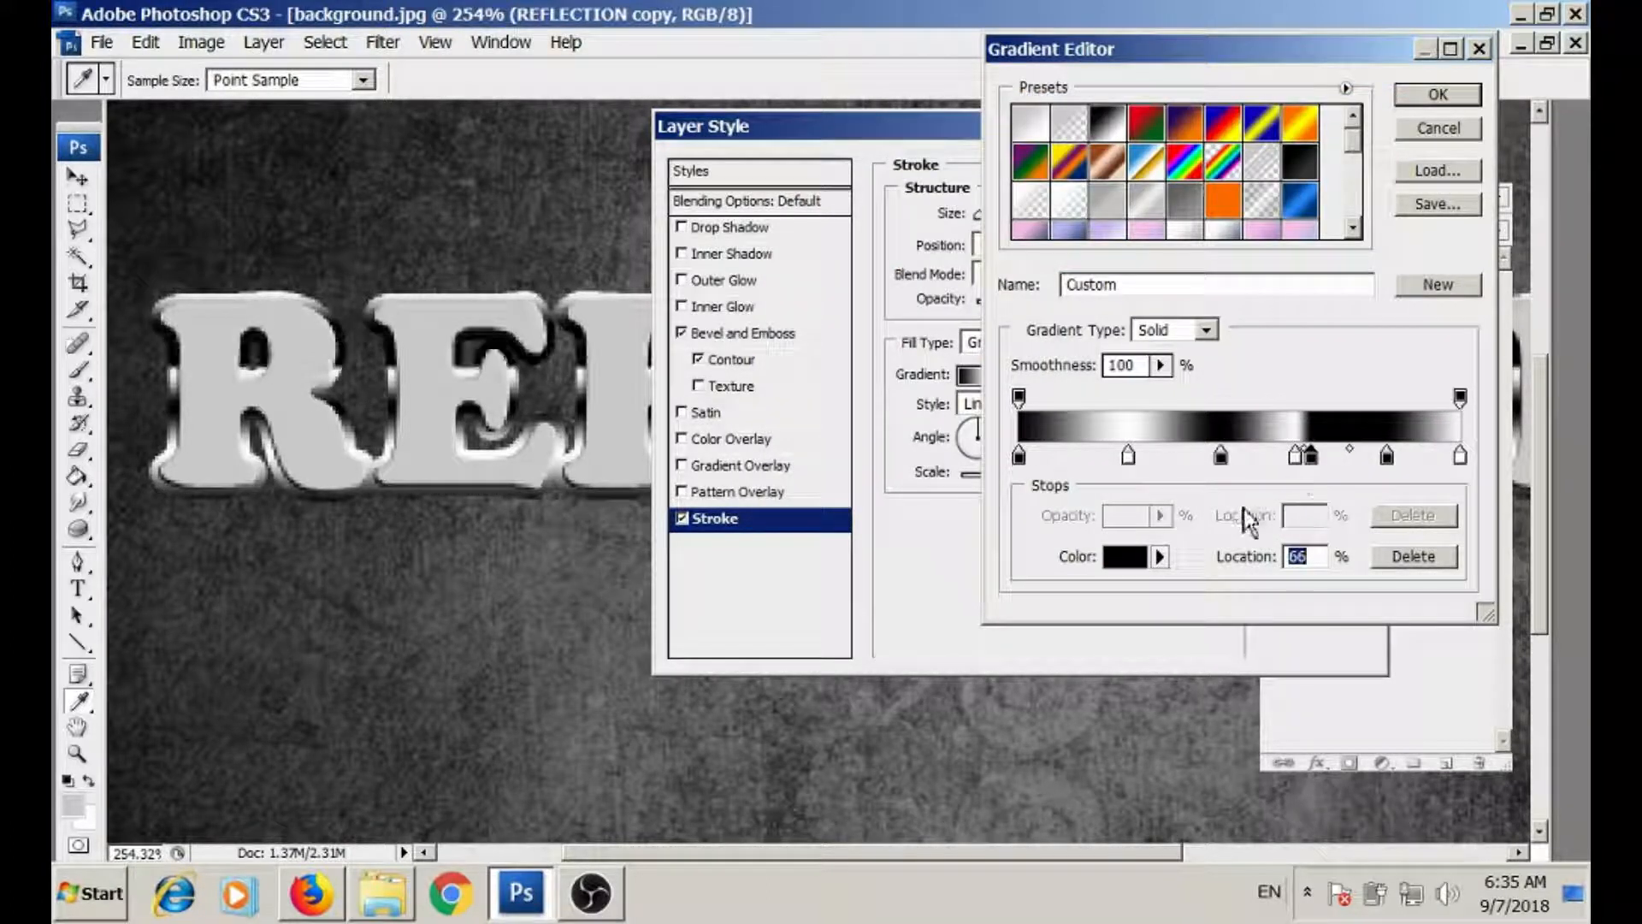
left_click(1143, 457)
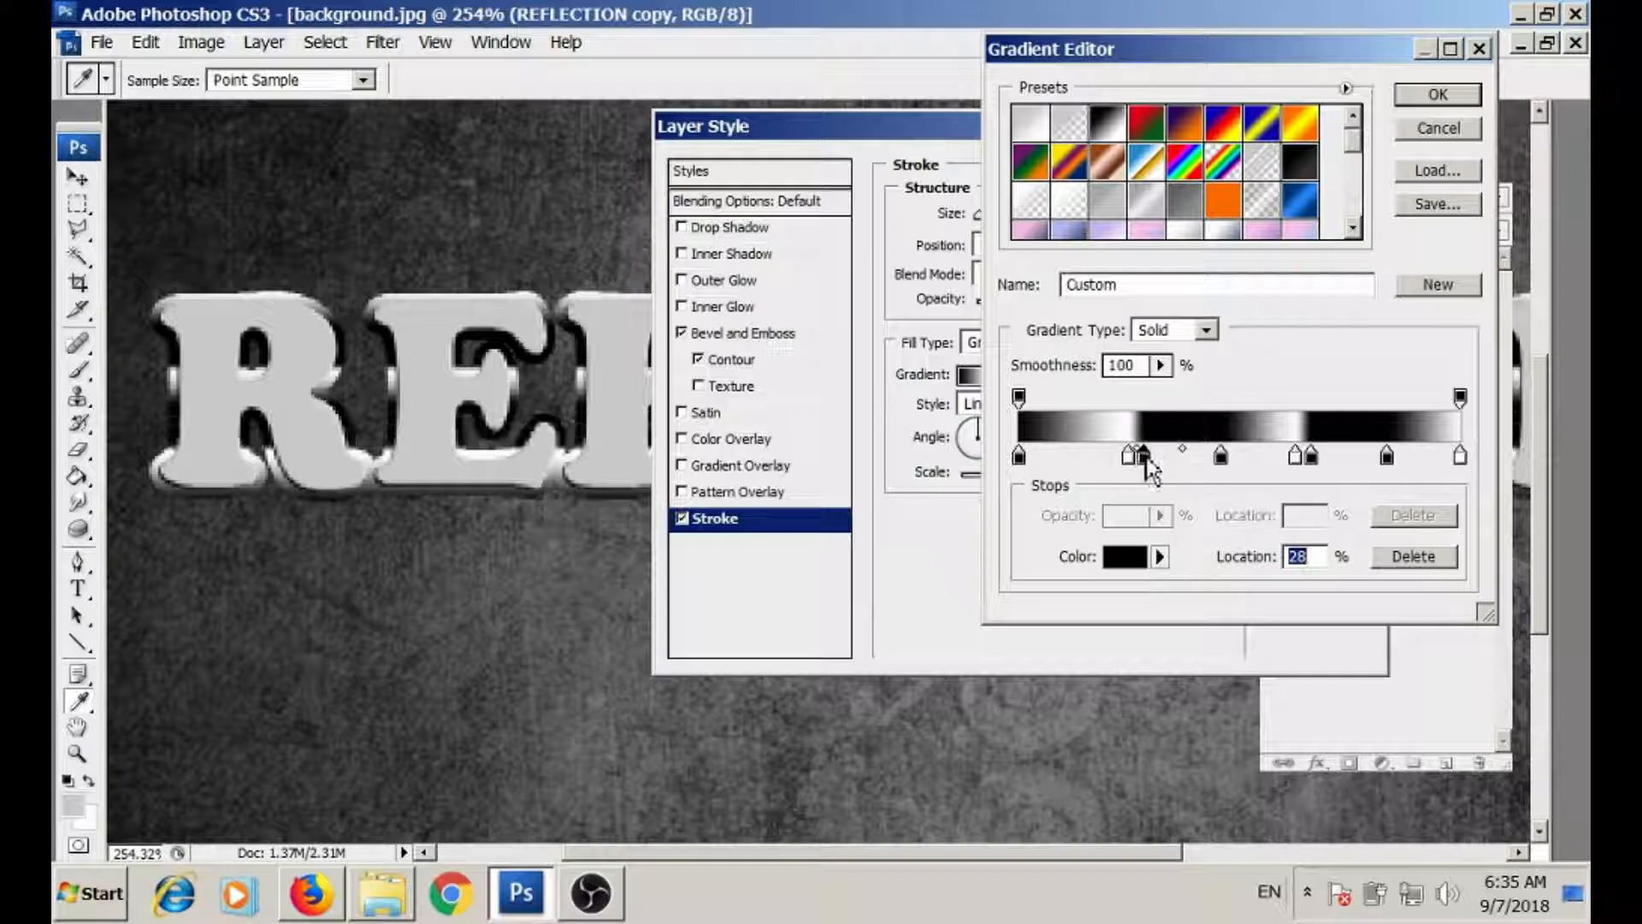
left_click(1078, 458)
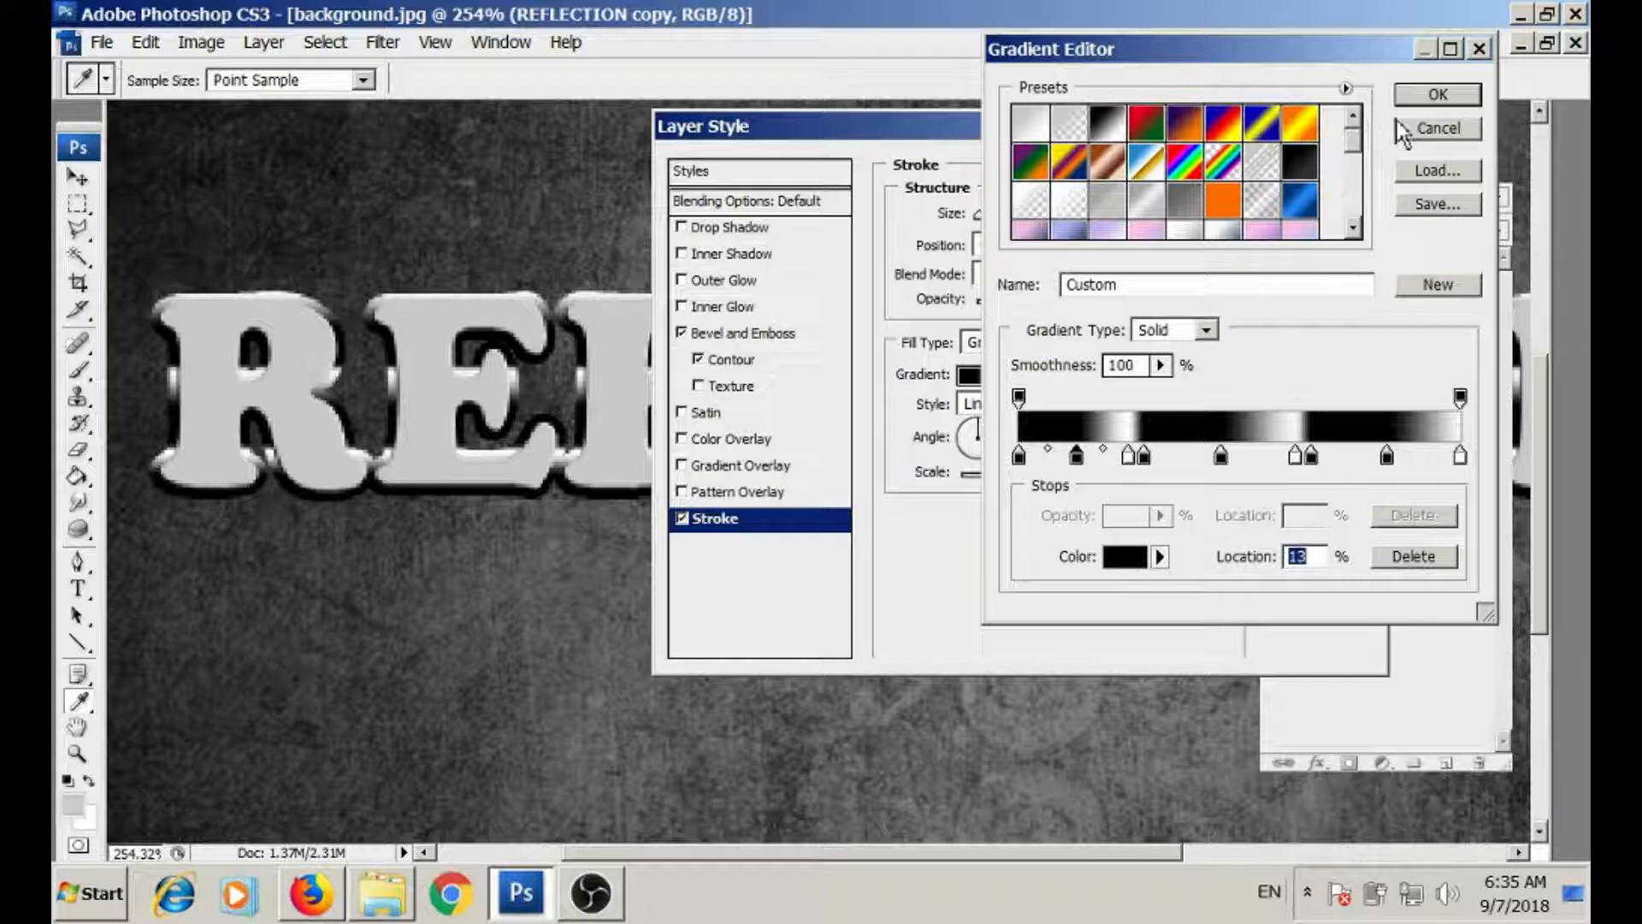
left_click(1439, 95)
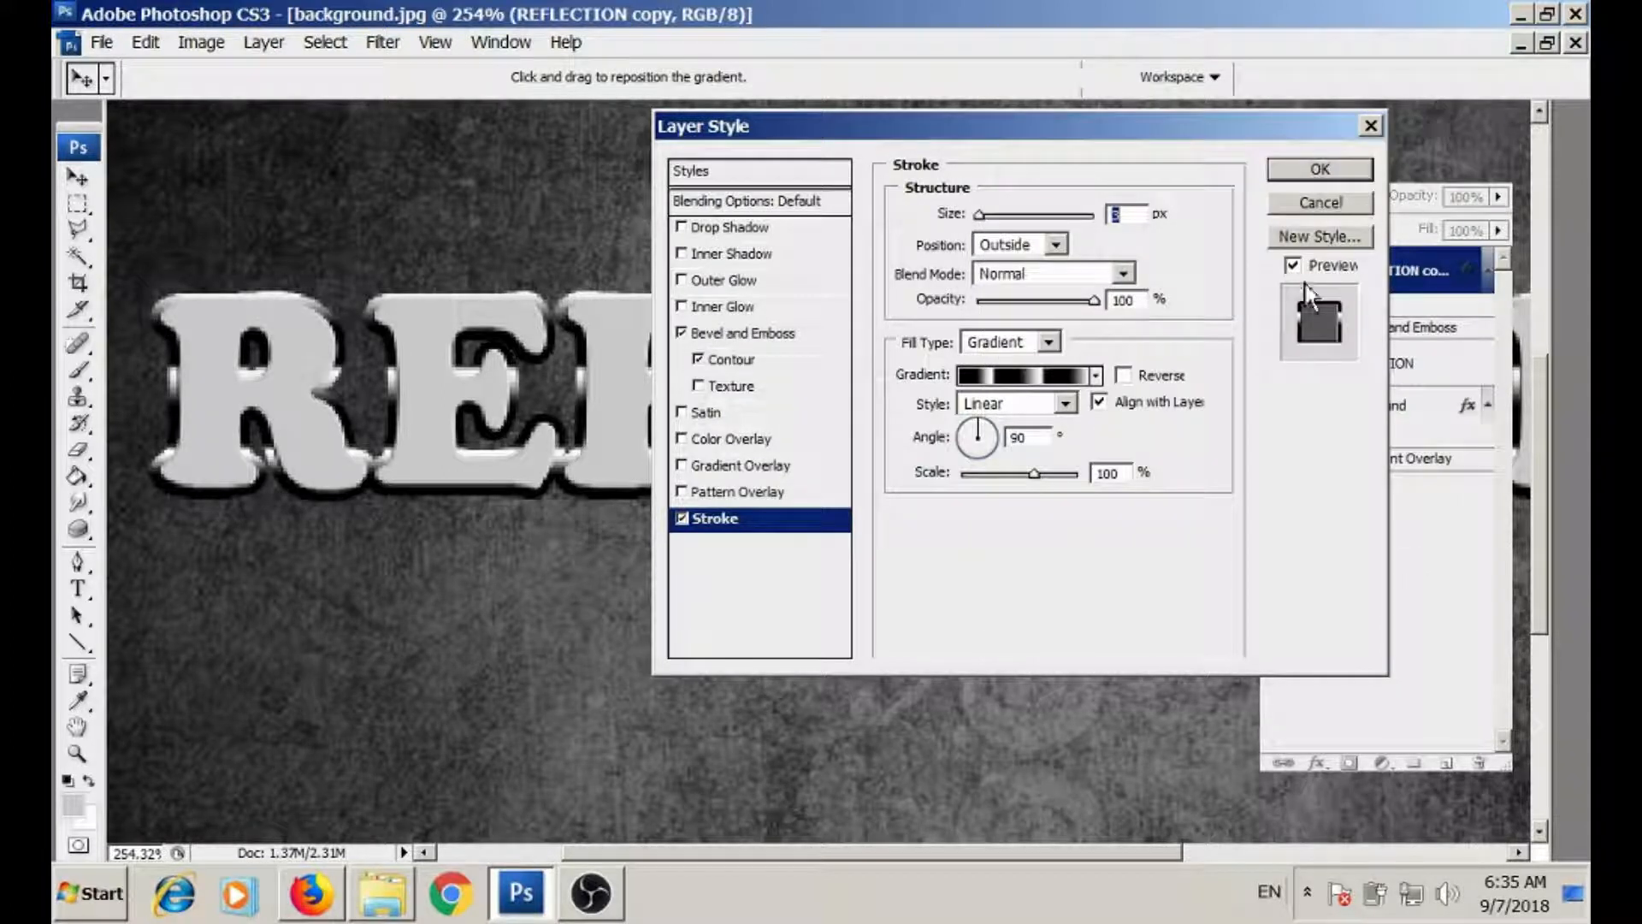
- Set the stroke's position to Inside and its size to 1 px, and apply the effect
left_click(1035, 245)
left_click(1026, 295)
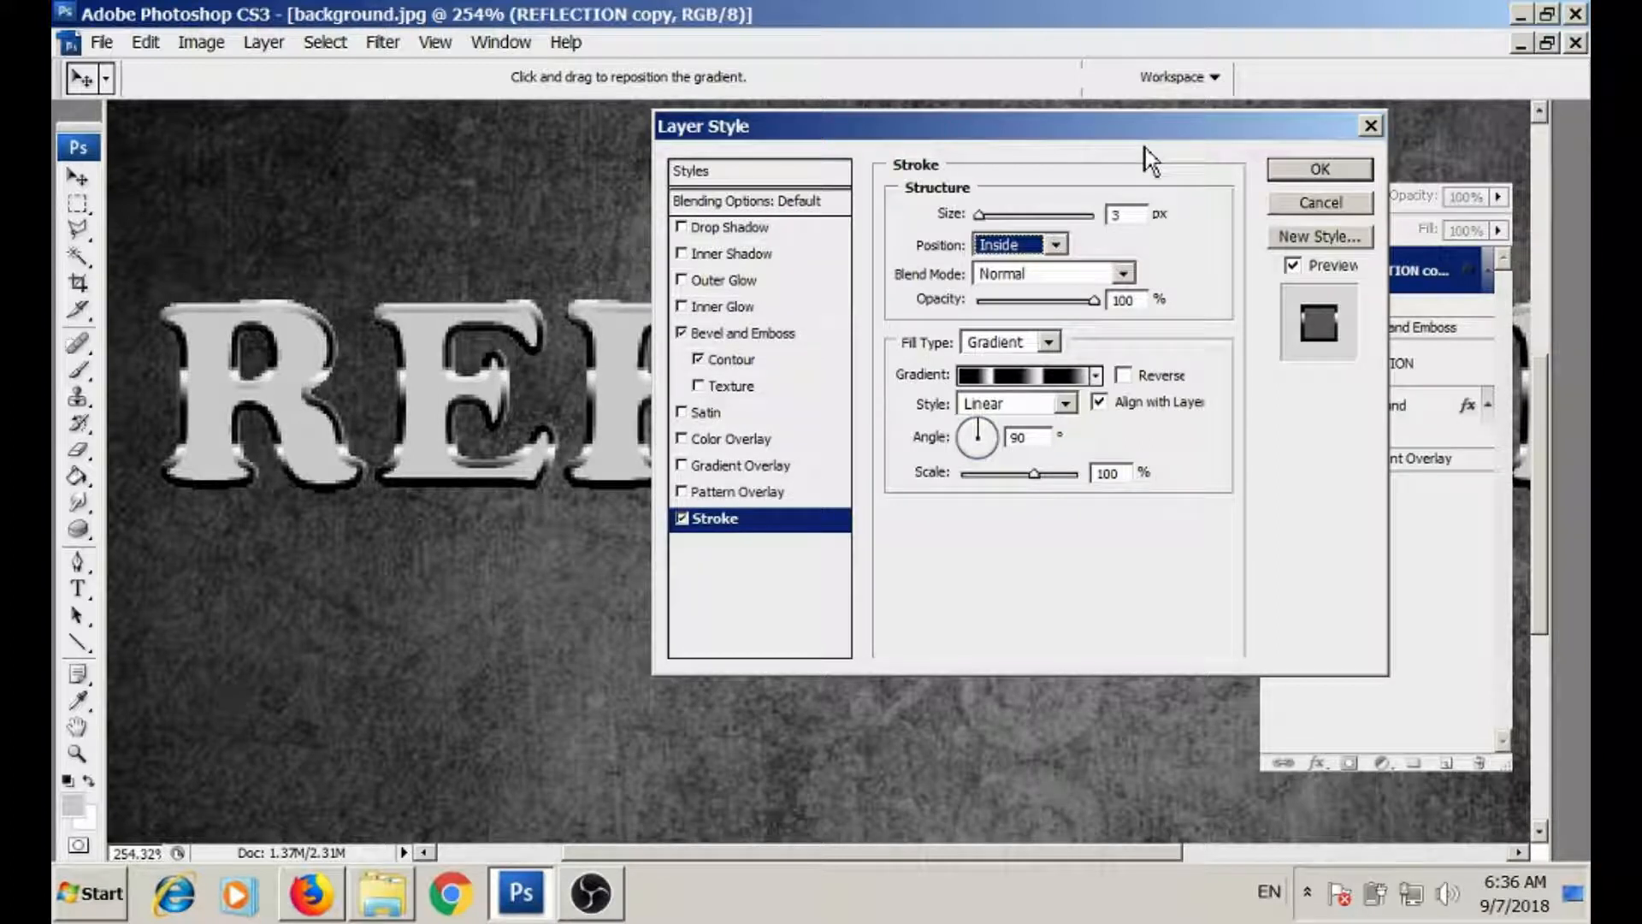
double_click(1117, 213)
type("1")
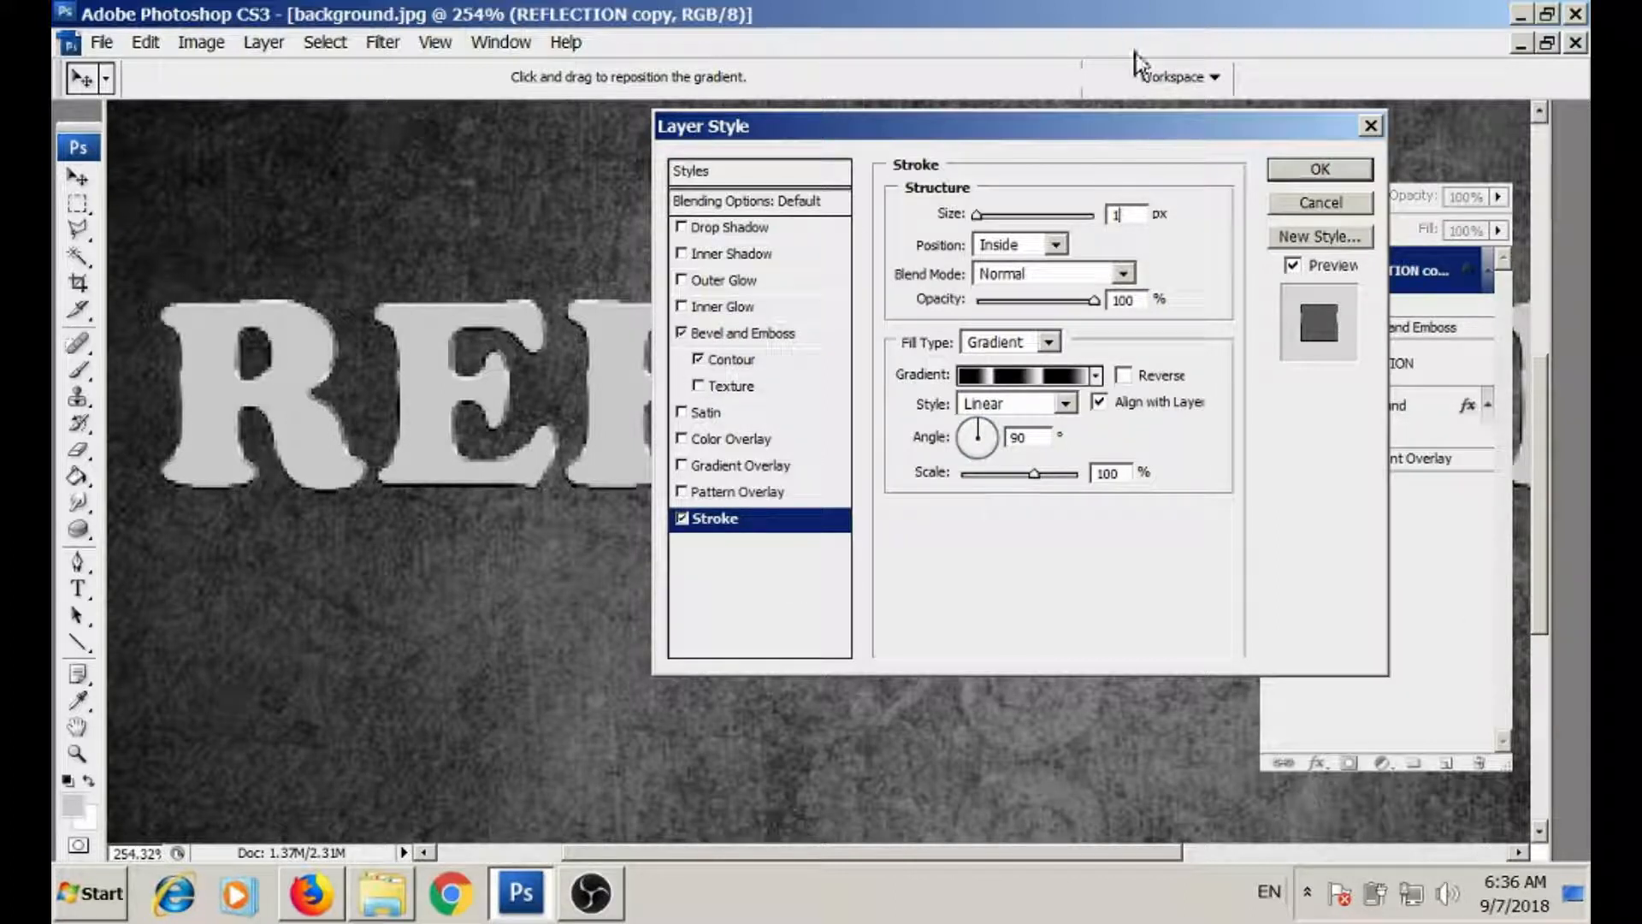
left_click(1282, 169)
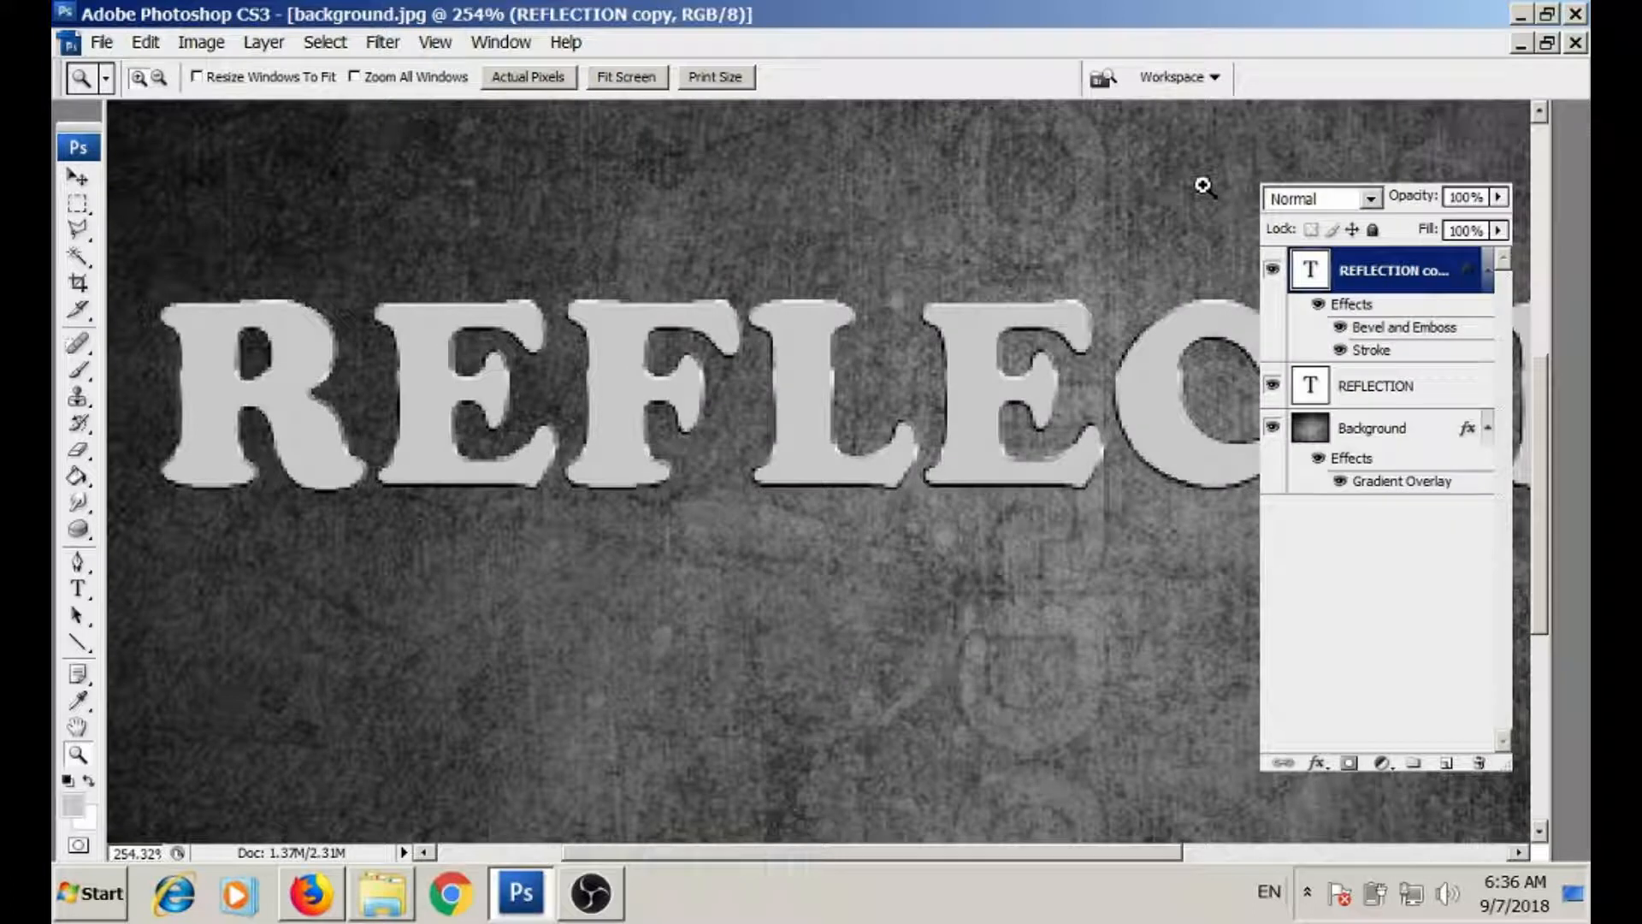
- Add an Inner Shadow to the REFLECTION copy layer with 35% opacity, global light off and a -115° angle
left_click(1317, 764)
left_click(1378, 543)
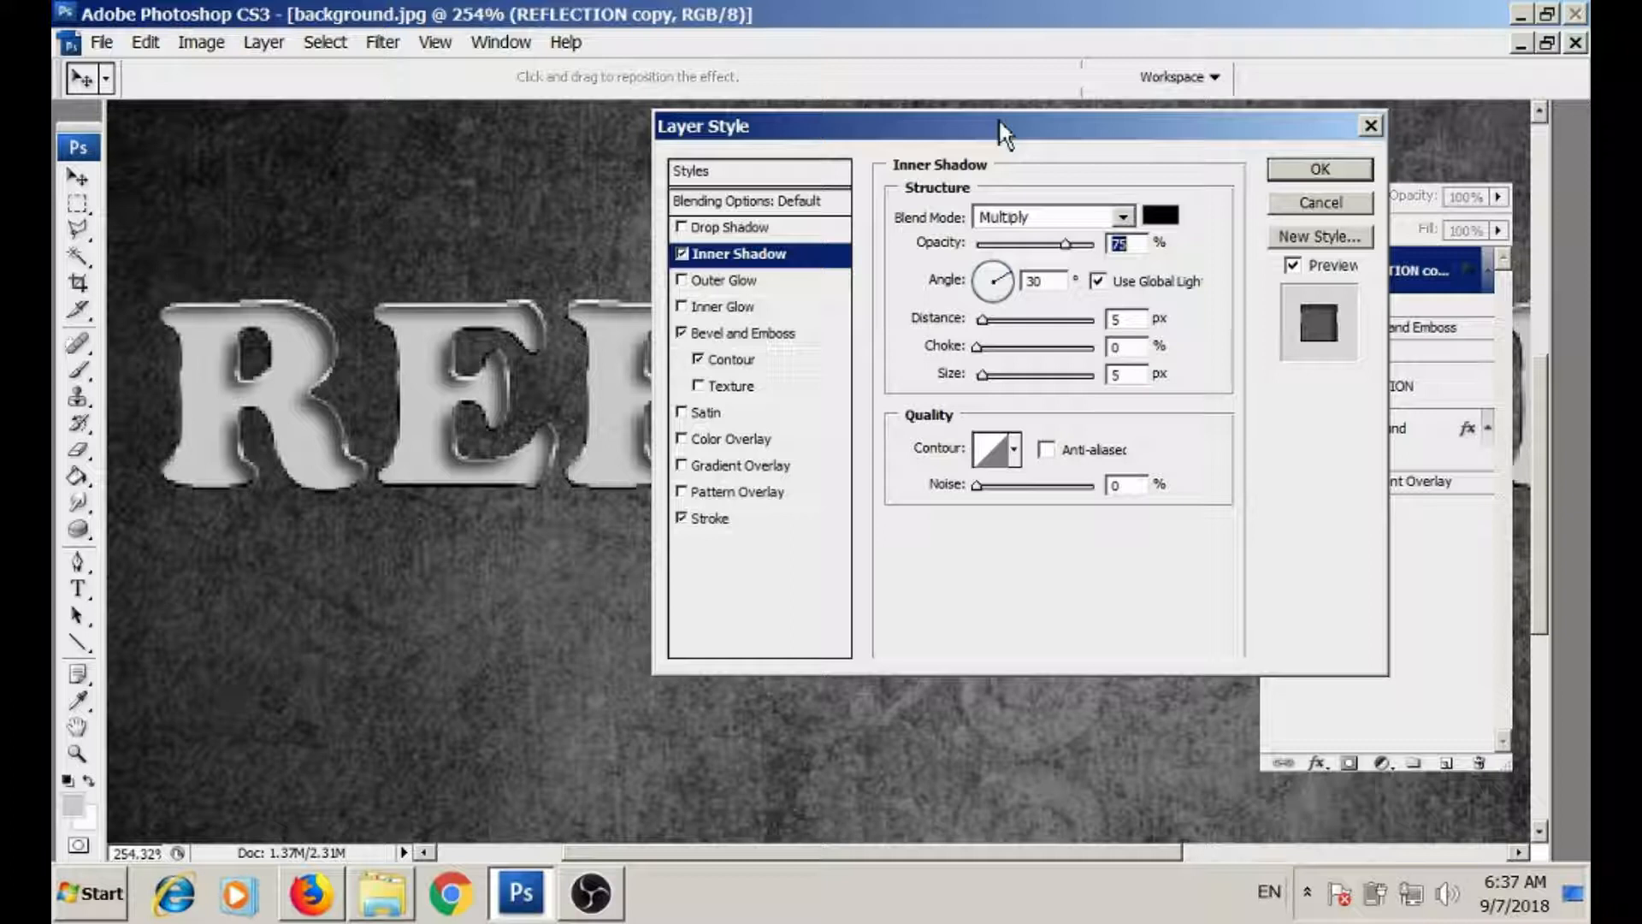
type("35")
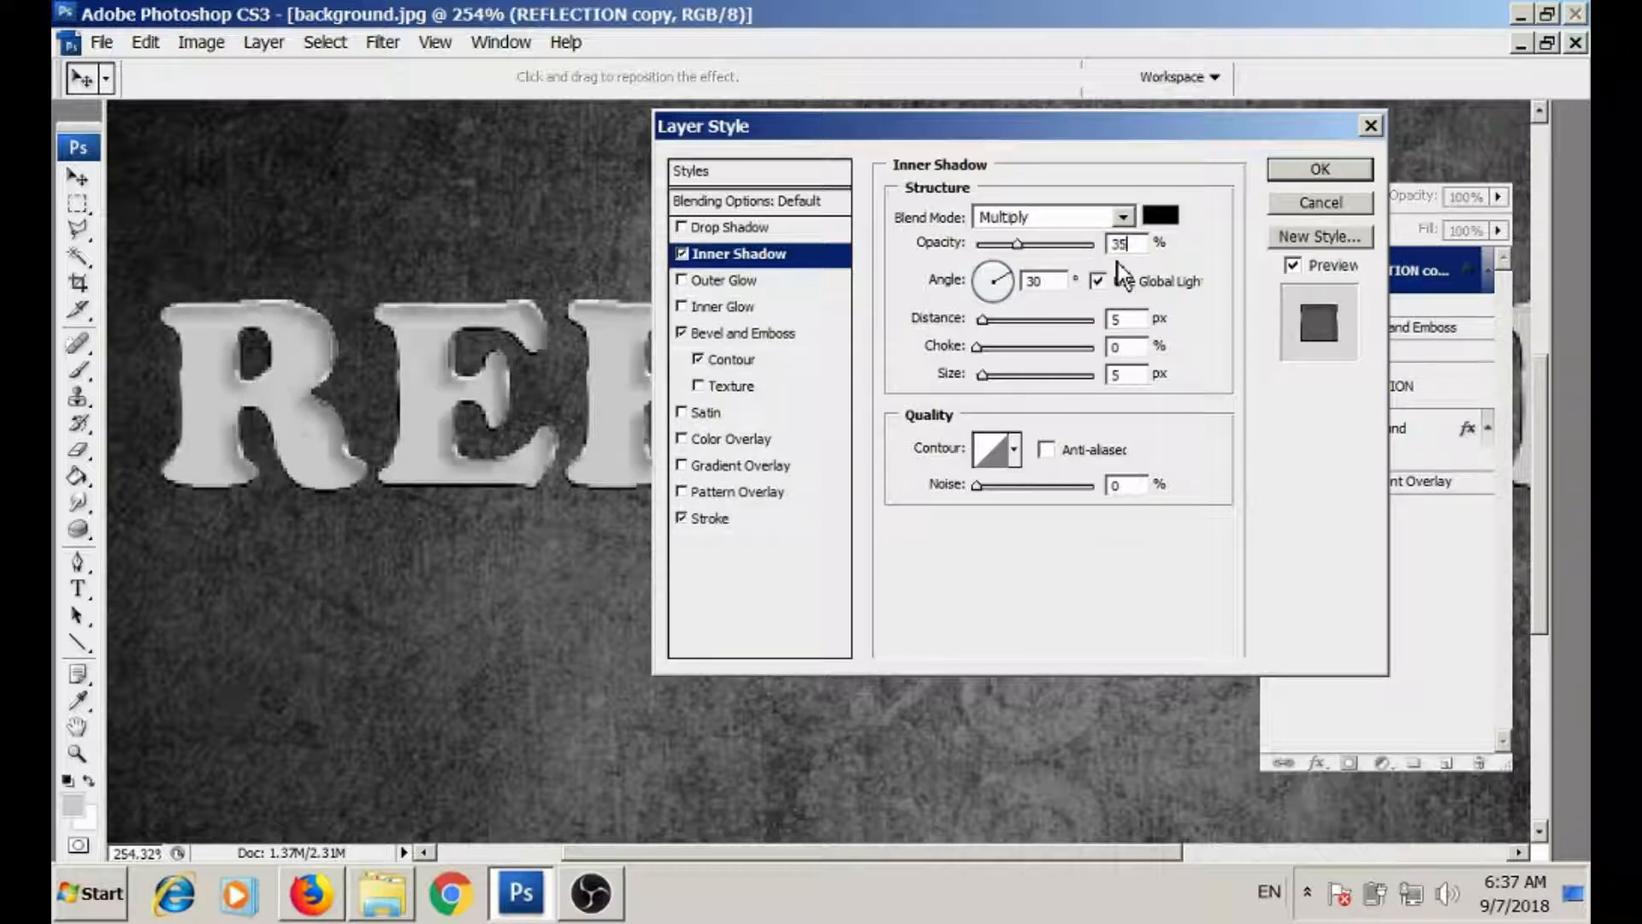
left_click(1101, 281)
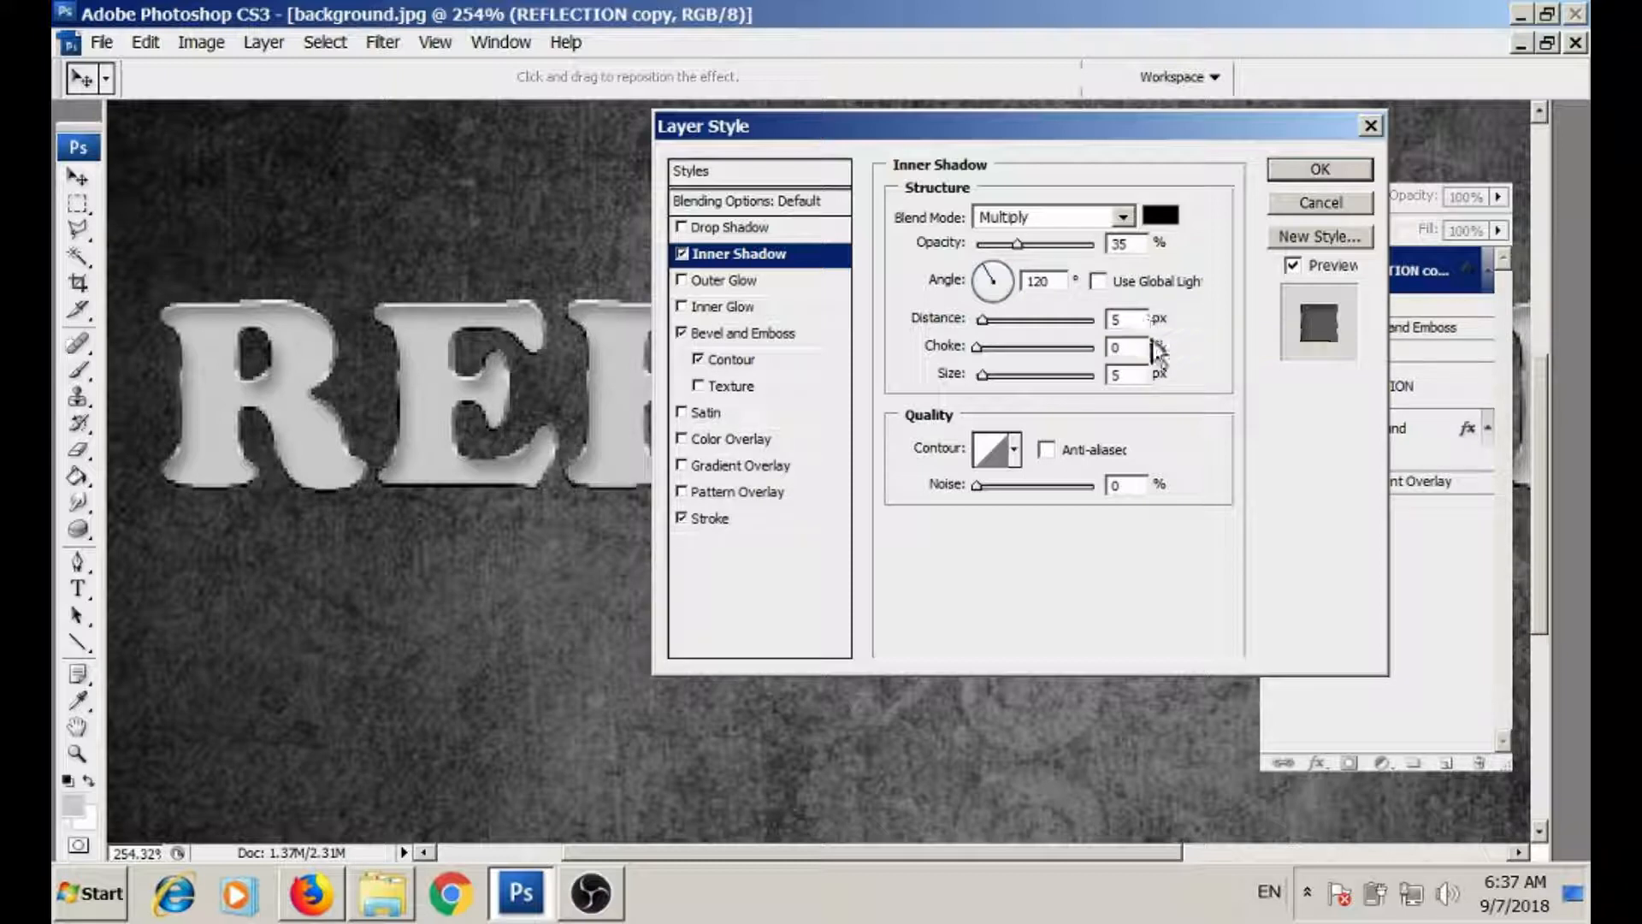
left_click(940, 280)
left_click(1138, 325)
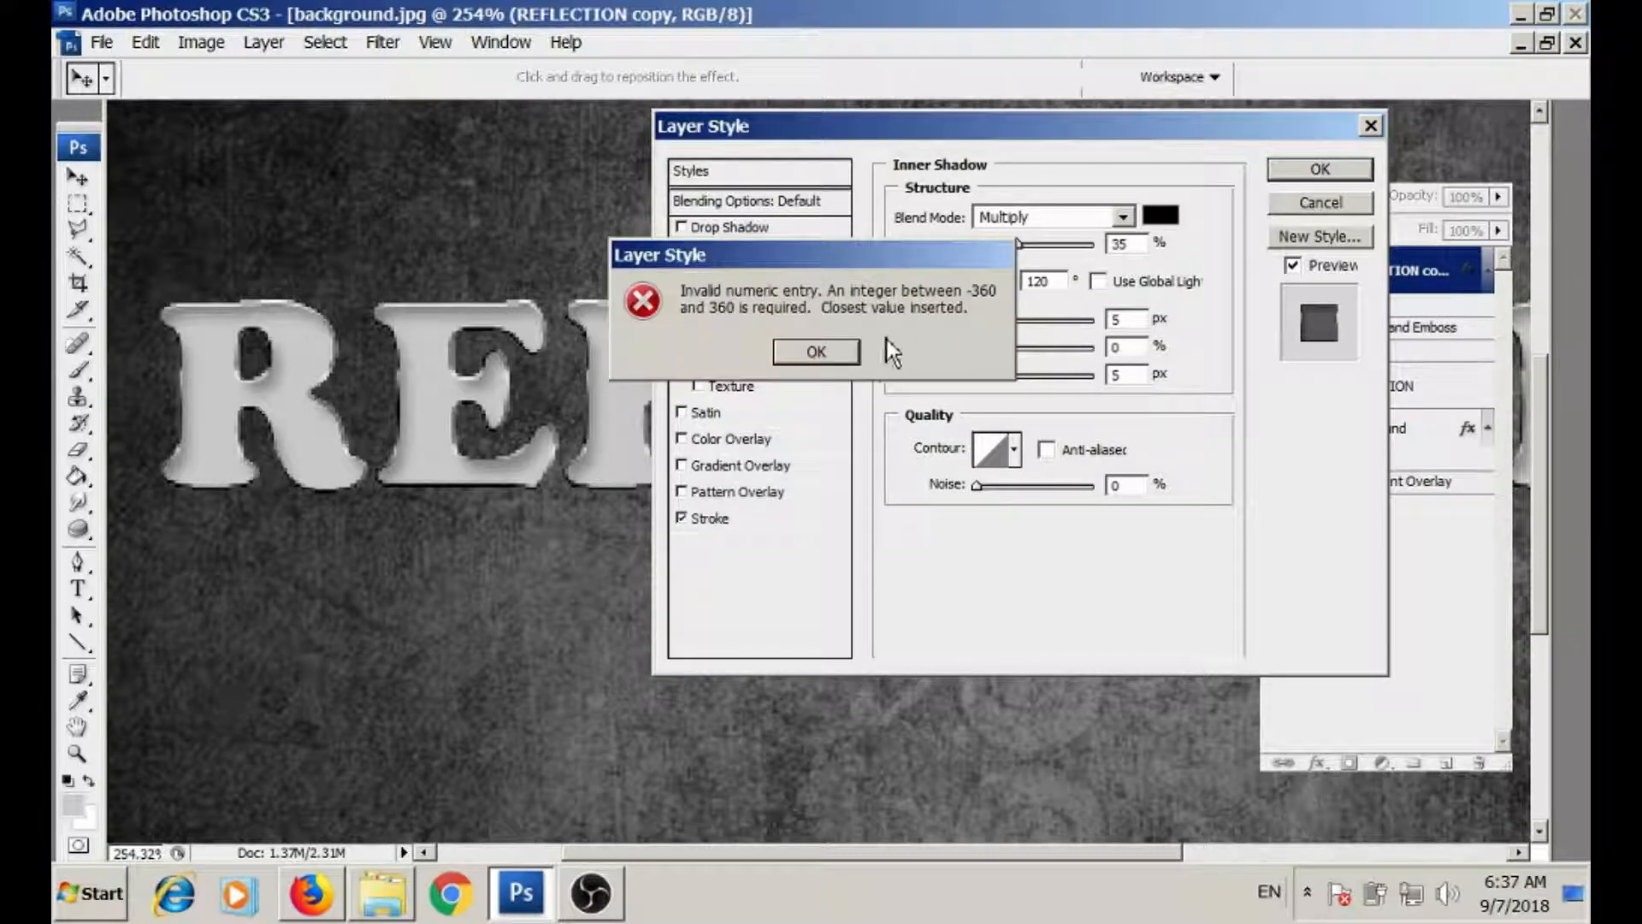
left_click(845, 355)
type("-115")
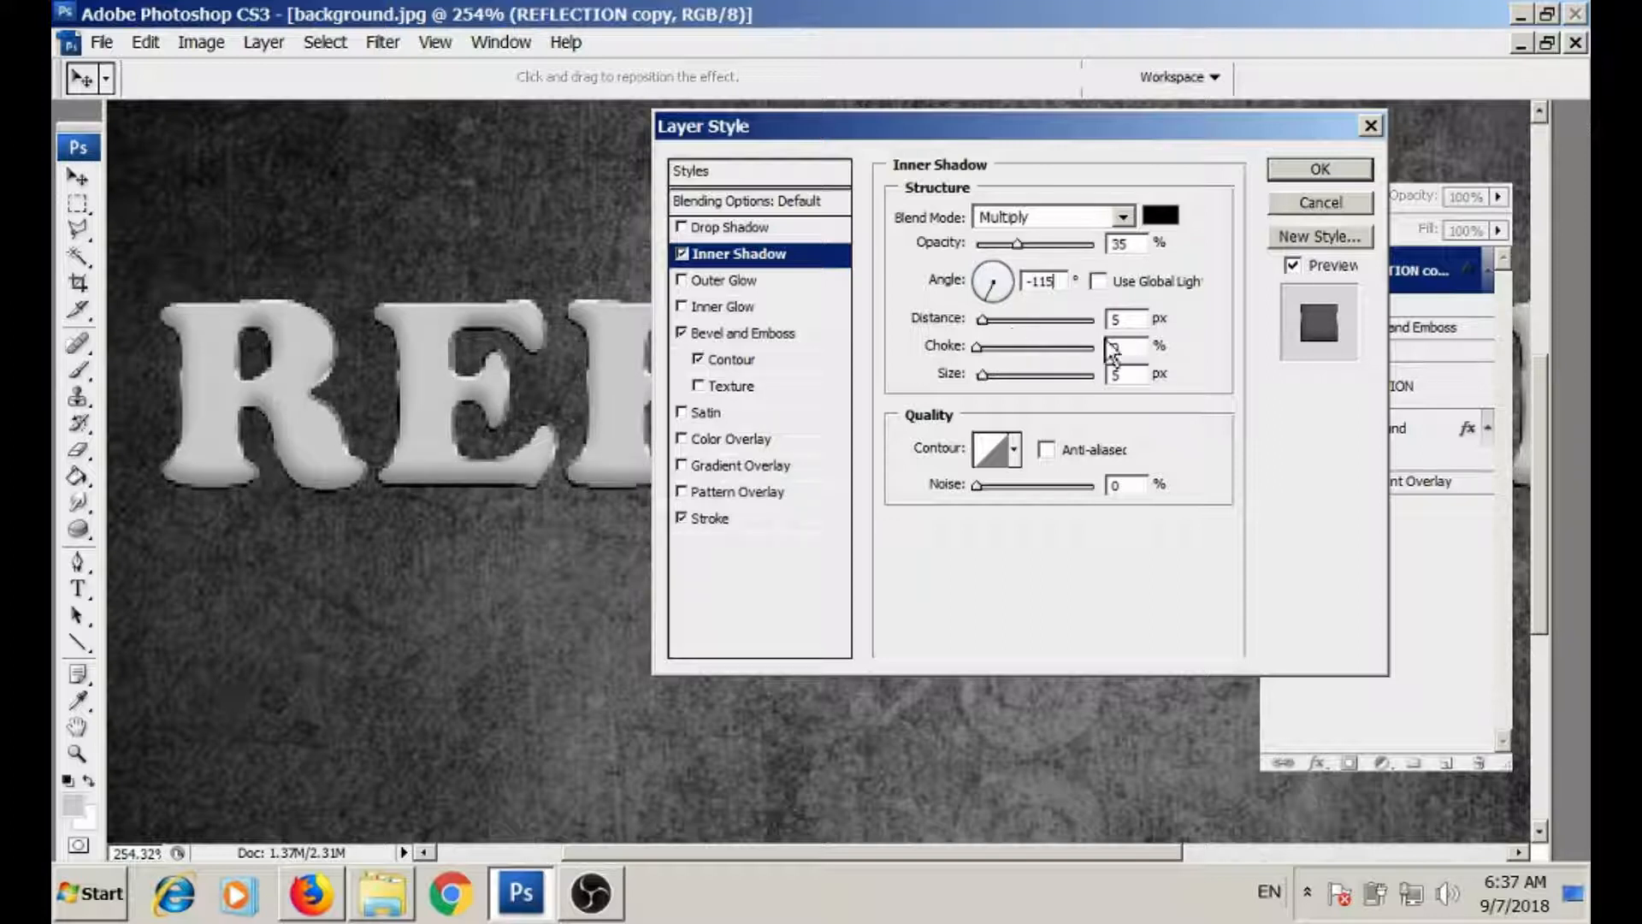
- Set the inner shadow's distance to 3 px and size to 7 px, and apply it
left_click(1147, 318)
type("3")
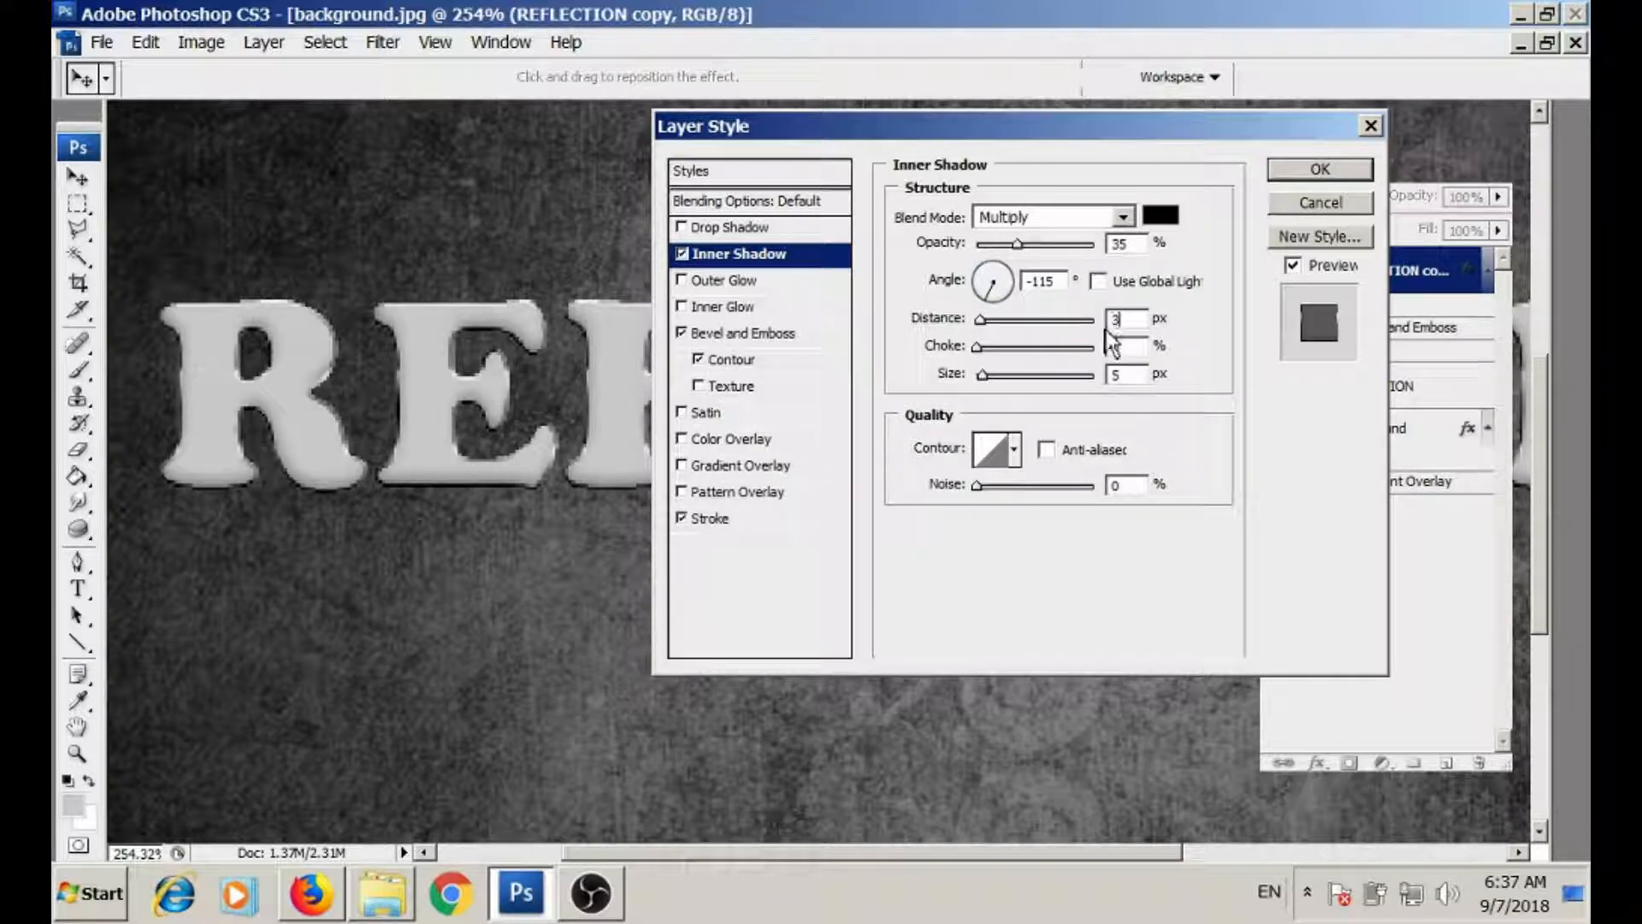
left_click_drag(1141, 377, 1102, 377)
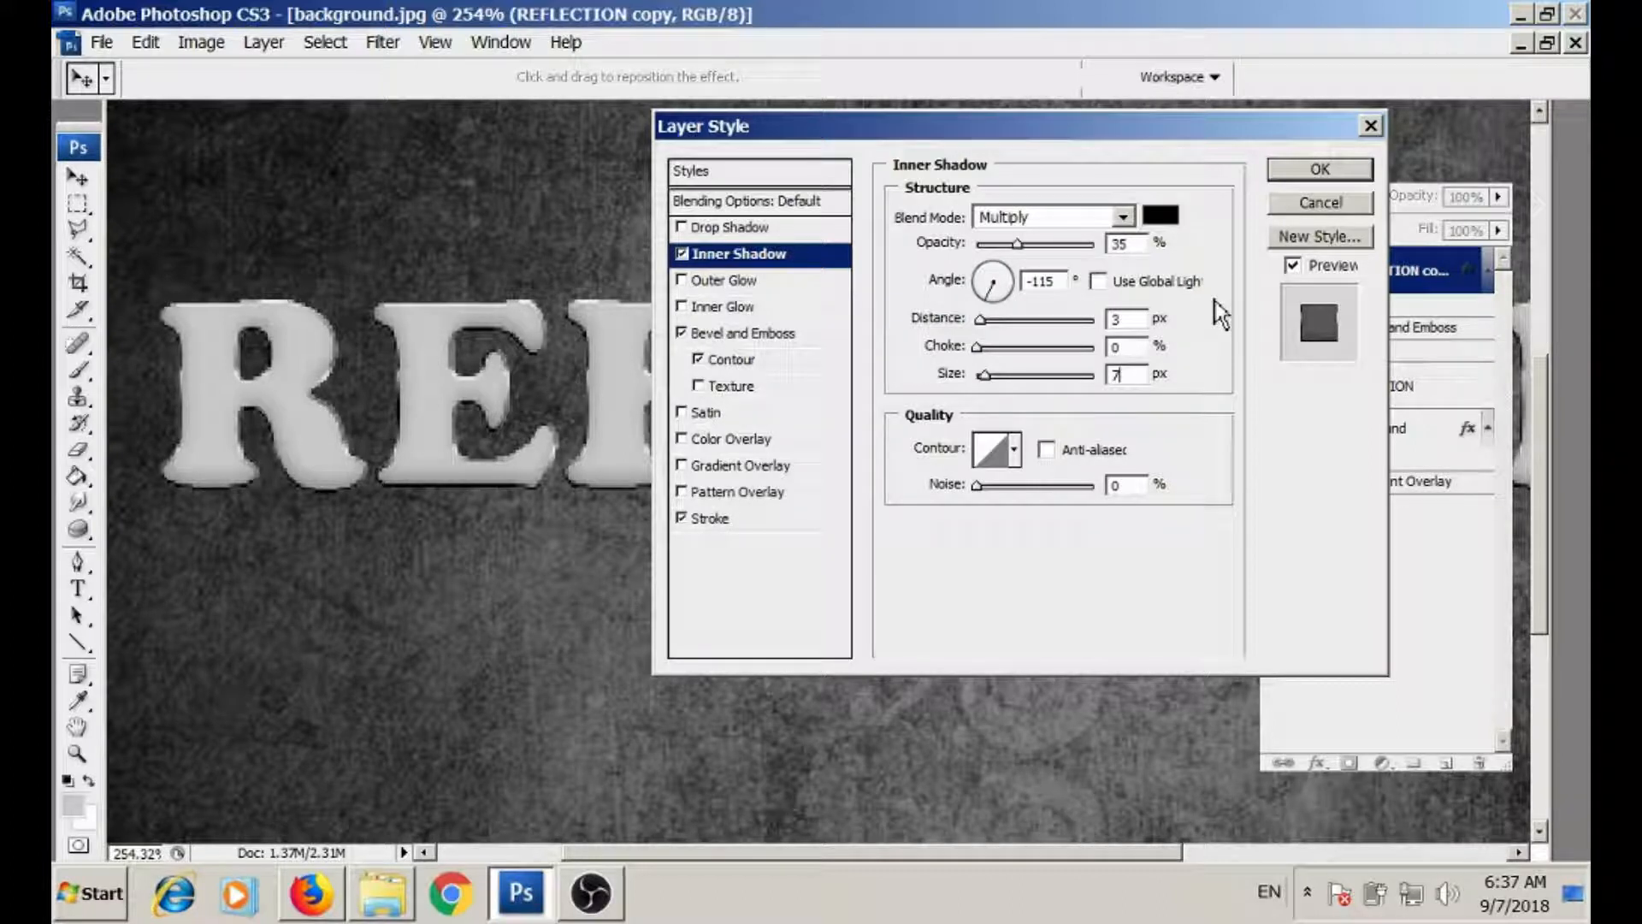
left_click(1303, 168)
- Add an Inner Glow to the REFLECTION copy layer with the glow color F4F2E7
left_click(1316, 761)
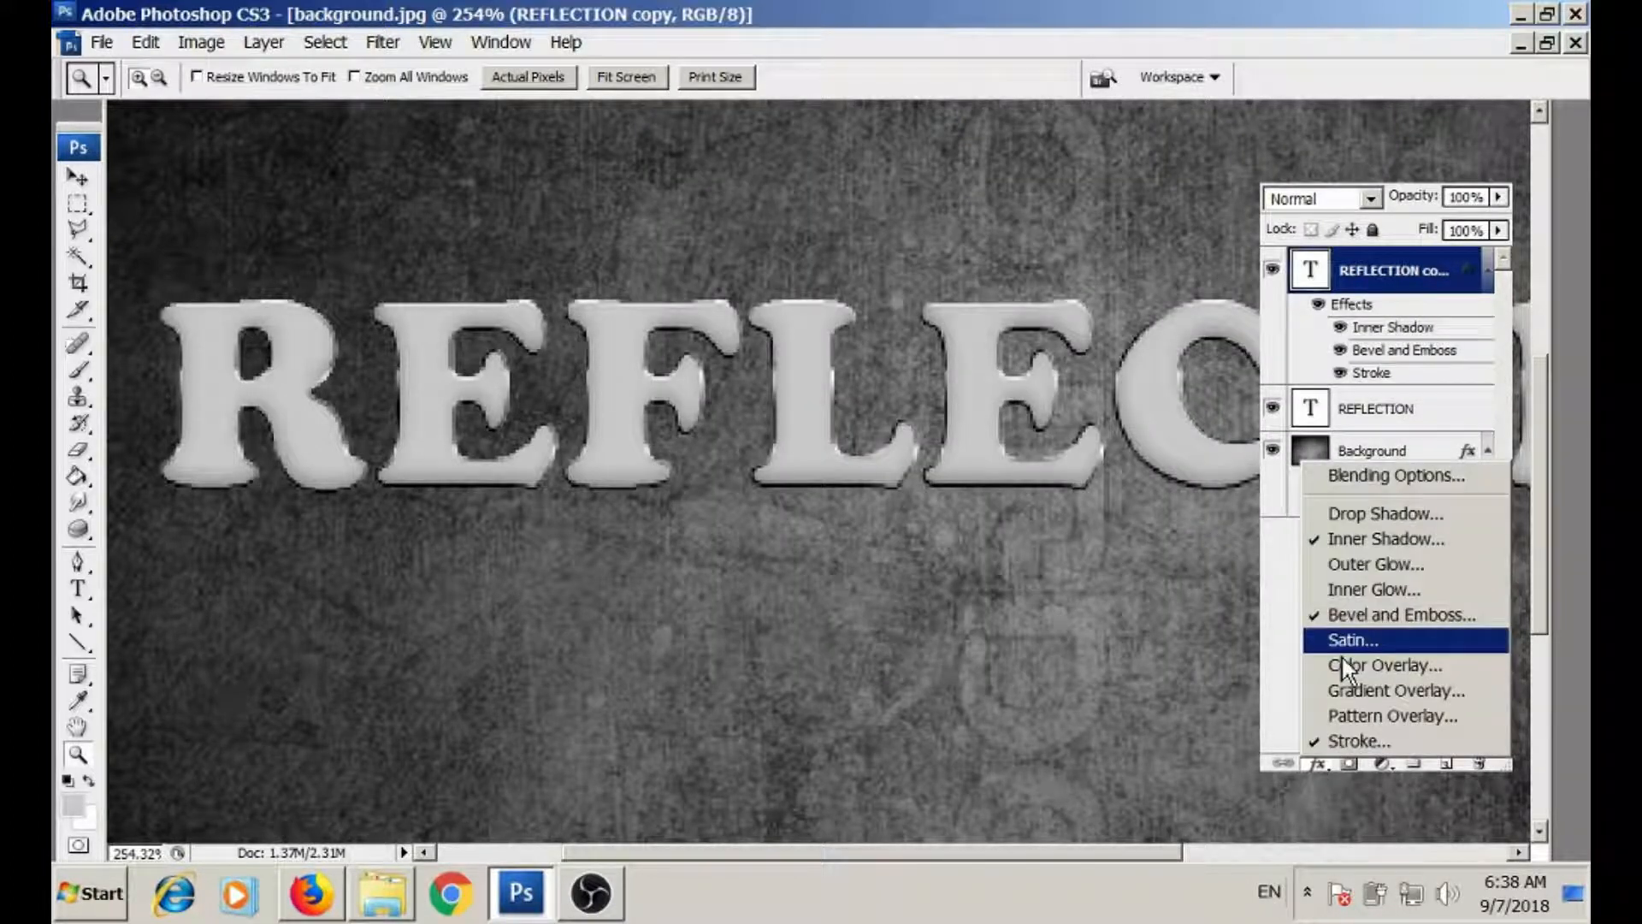
left_click(1376, 589)
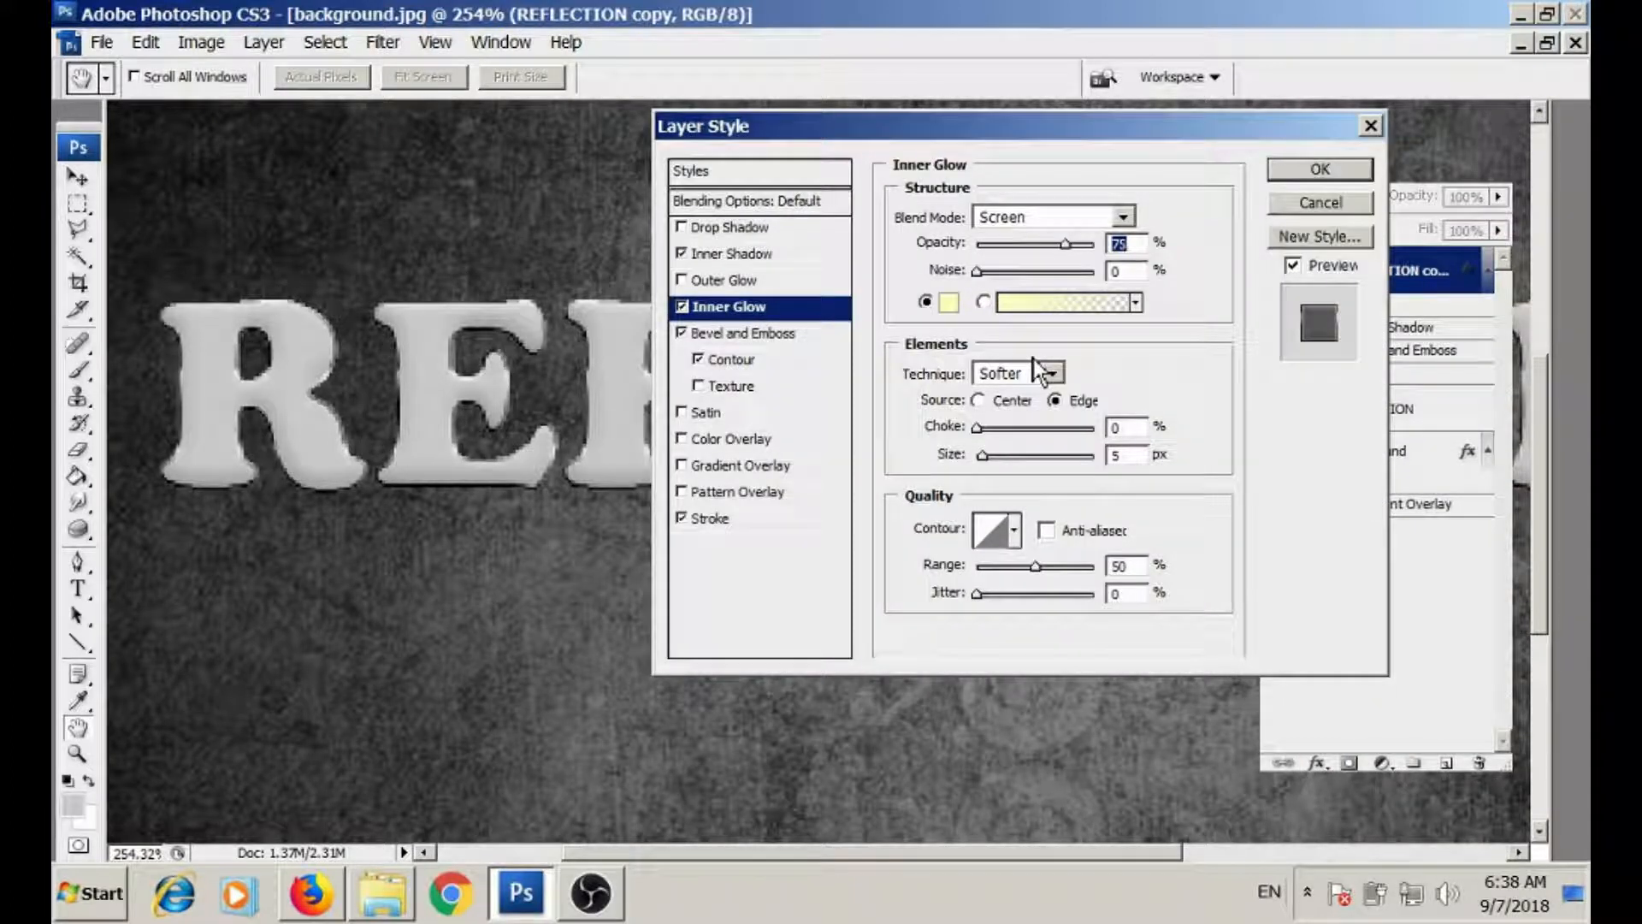
left_click(948, 301)
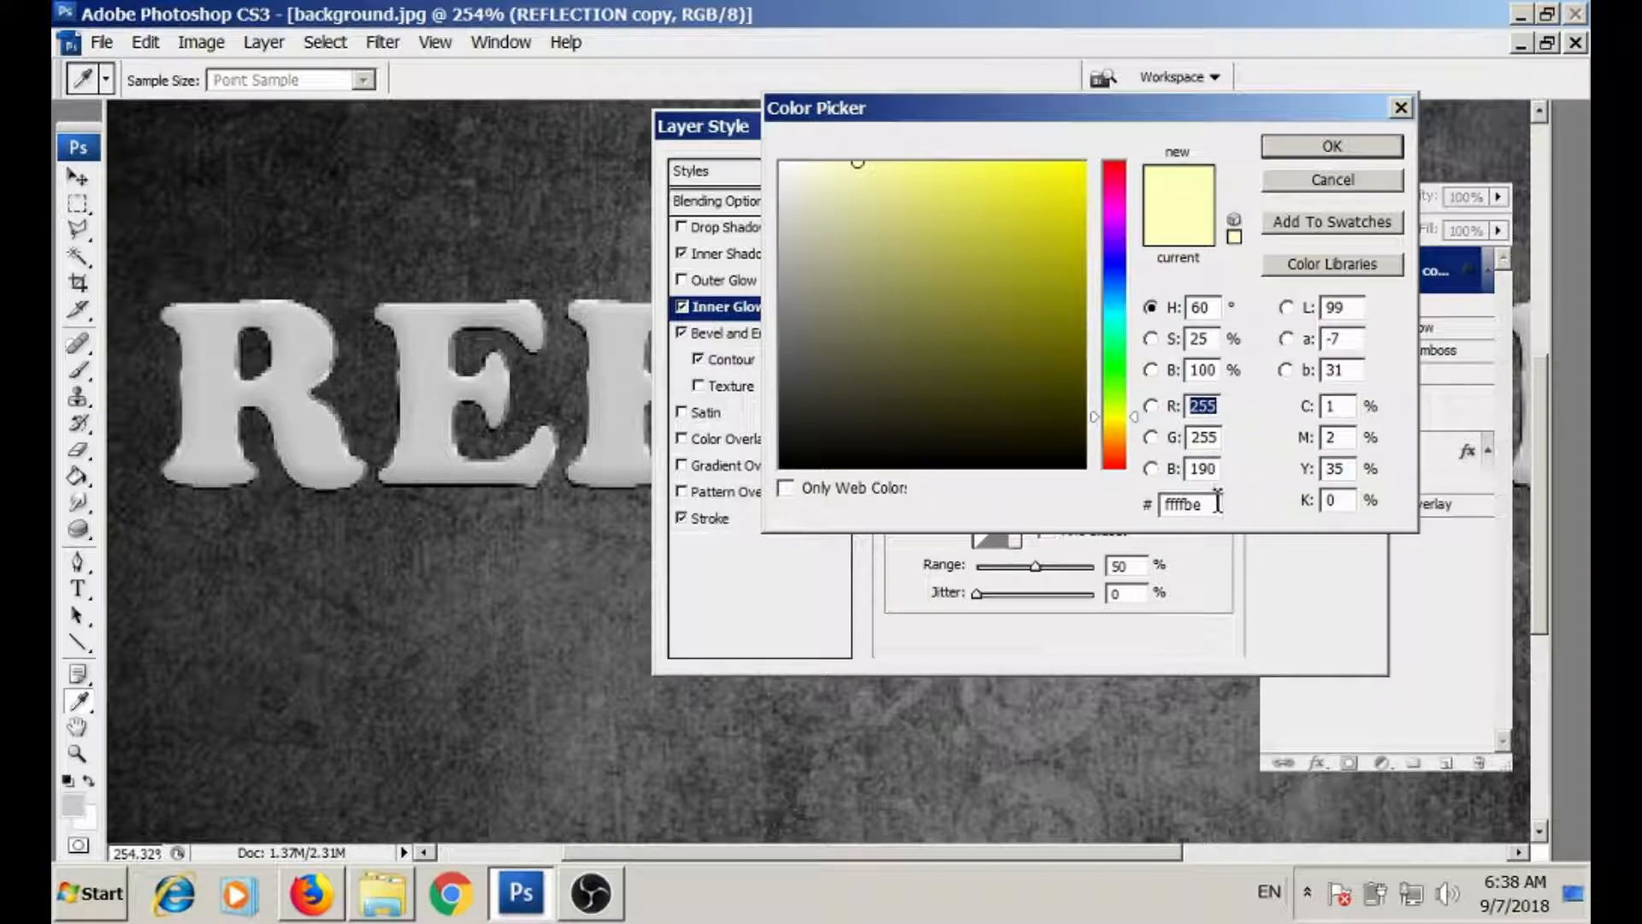
left_click_drag(1216, 505, 1143, 531)
type("F4F")
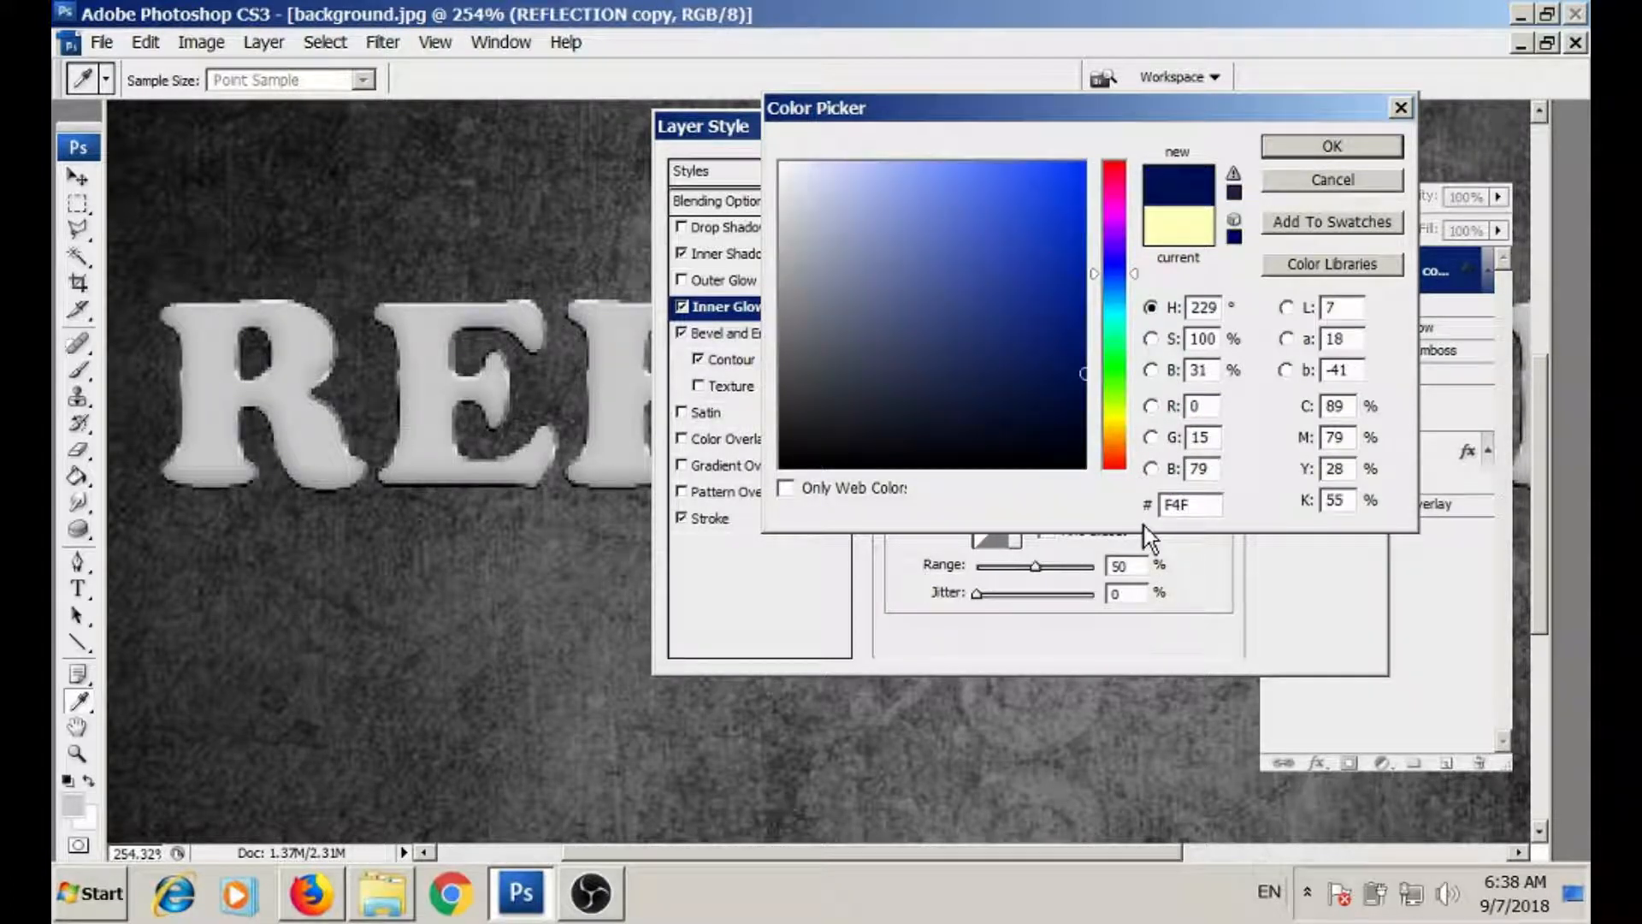
type("2E7")
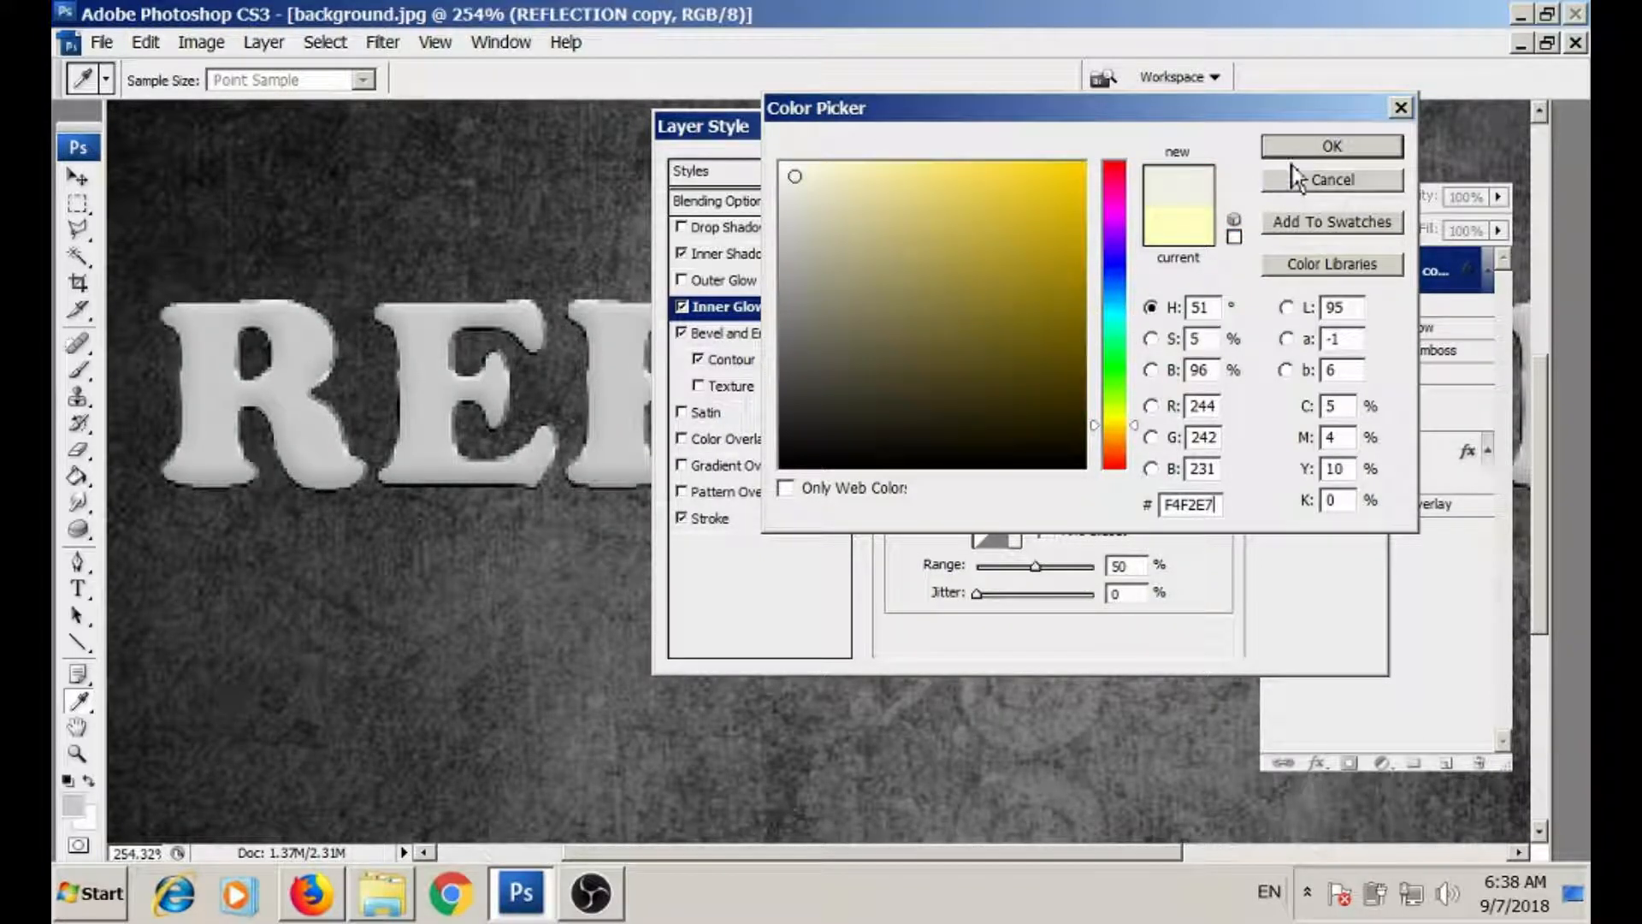
left_click(1301, 147)
- Set the inner glow to Vivid Light blending, 100% opacity and 3 px size, and apply it
left_click(1082, 219)
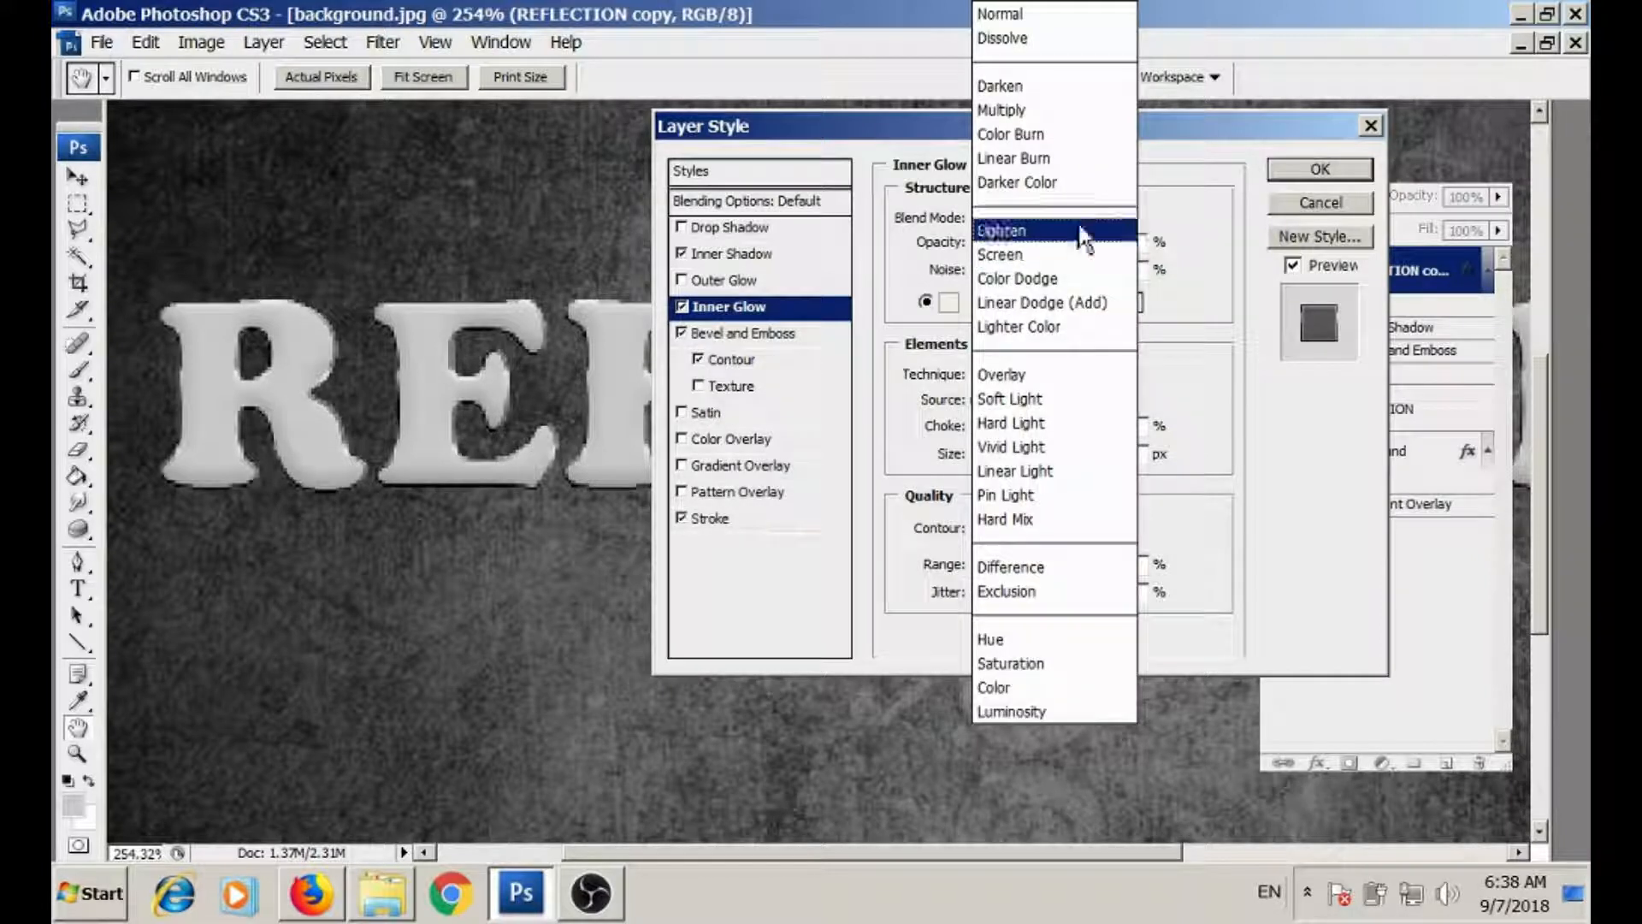
left_click(1076, 446)
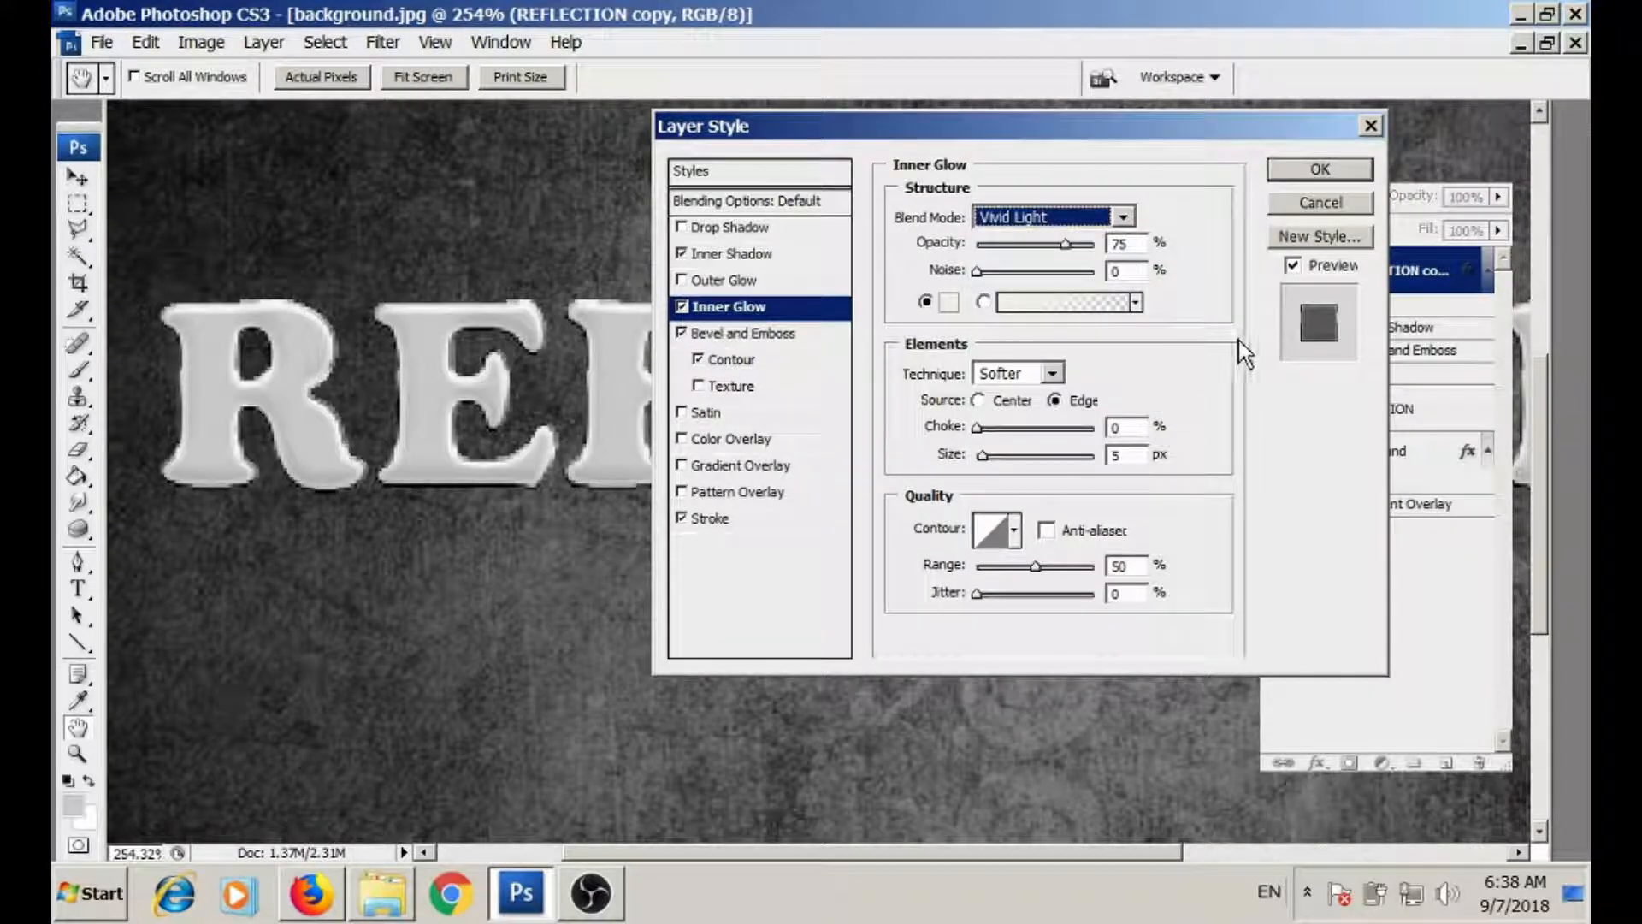
left_click_drag(1065, 246, 1137, 246)
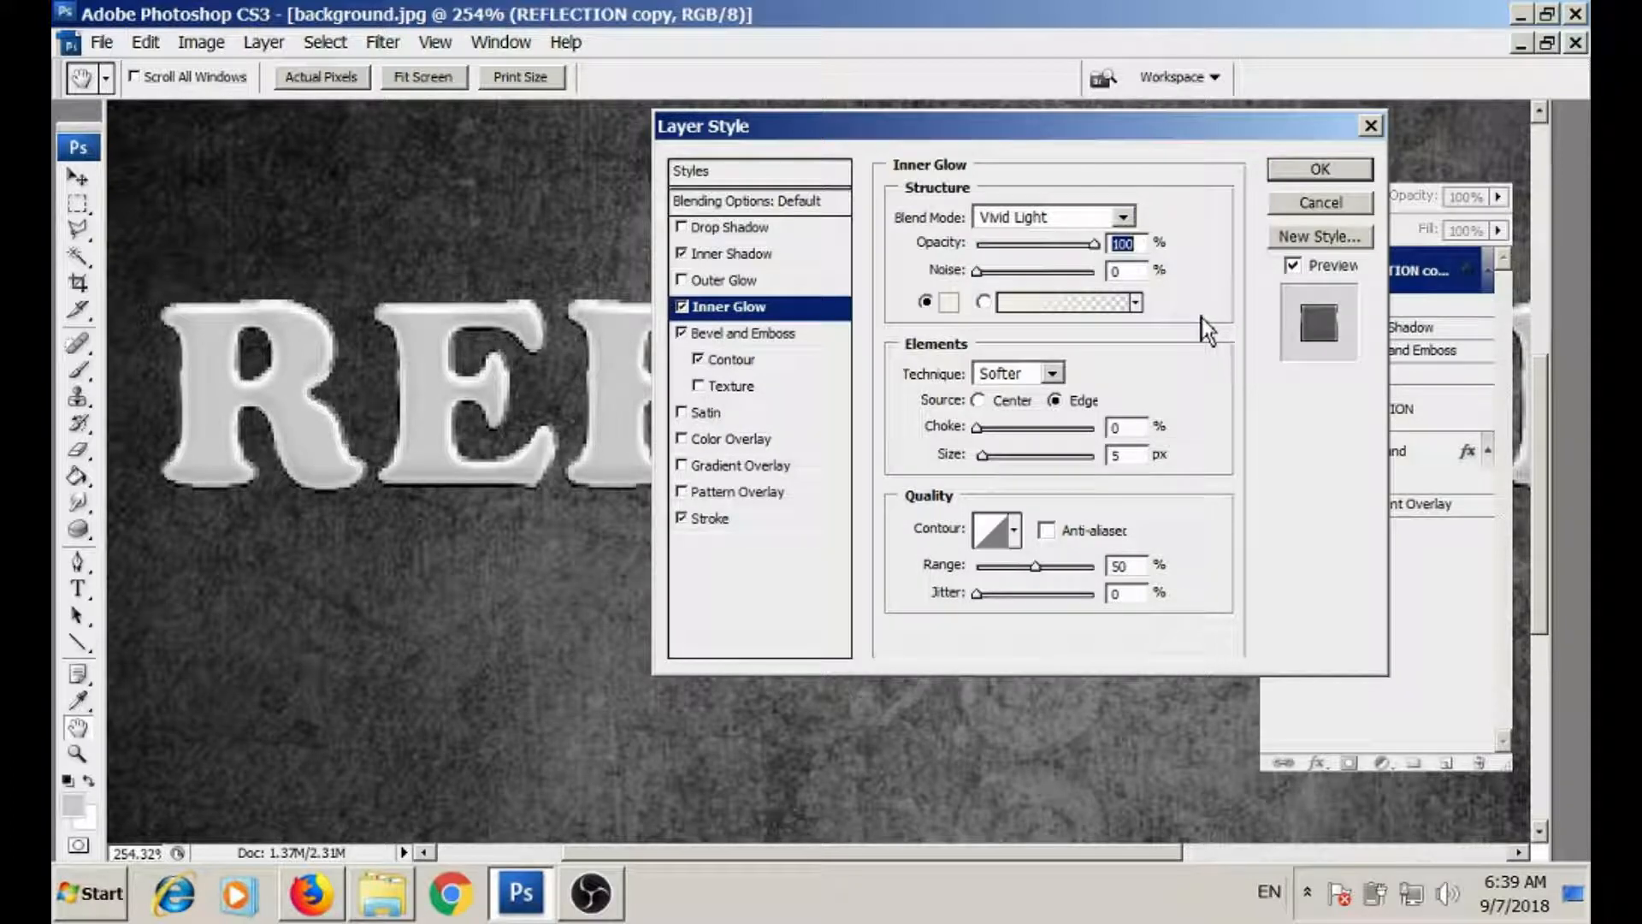
left_click_drag(1143, 459, 1111, 463)
type("3")
left_click(1304, 186)
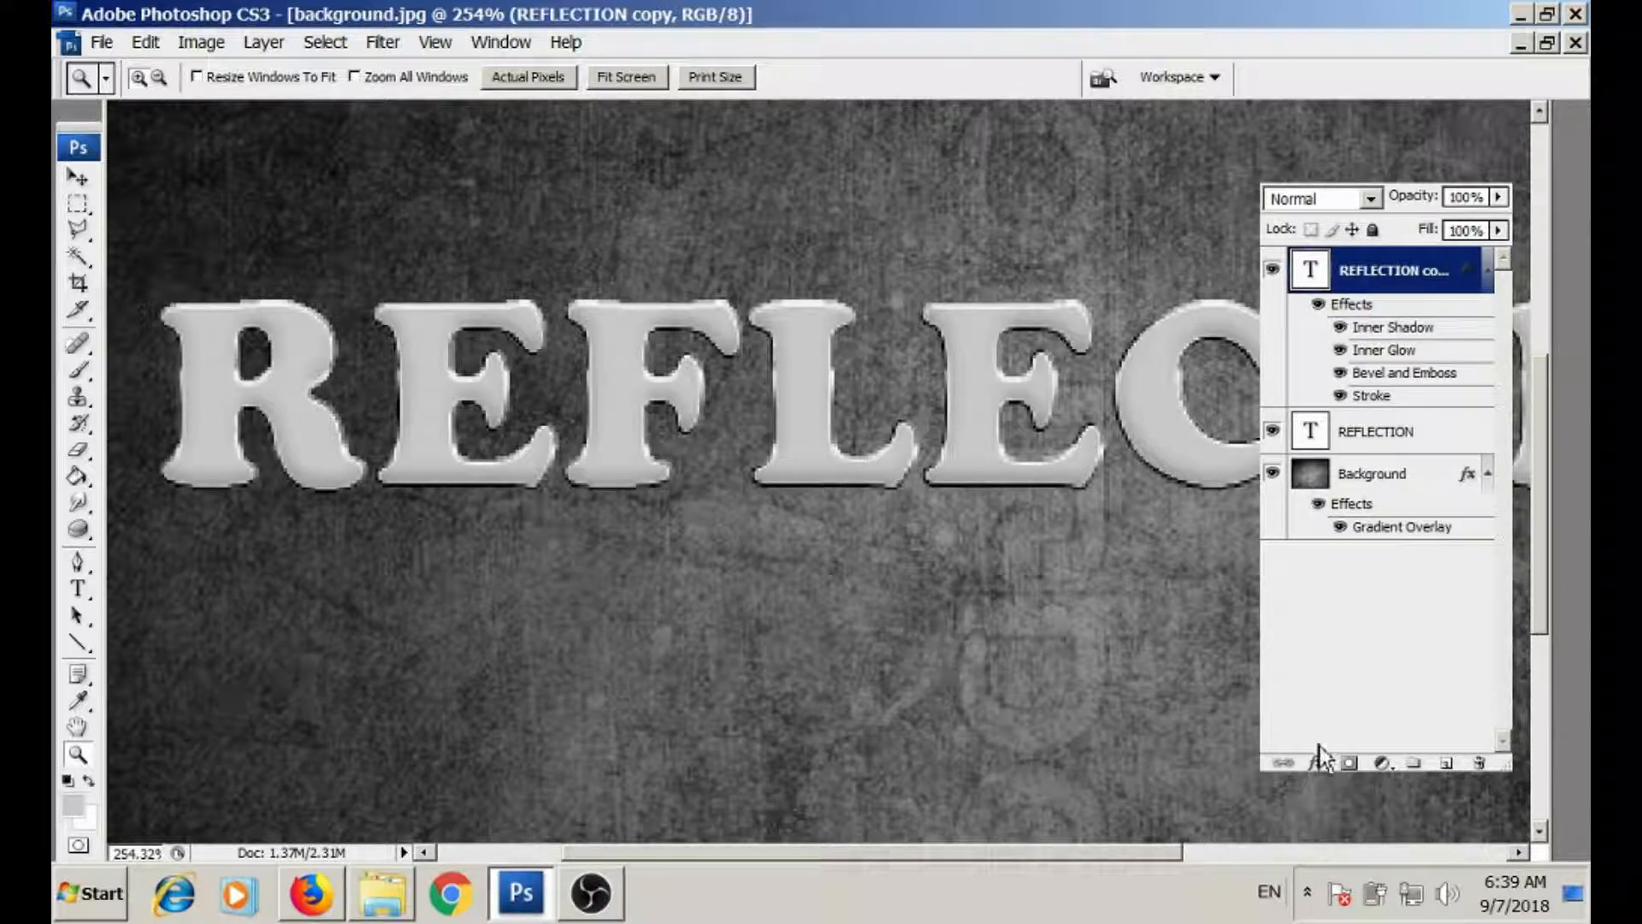
left_click(1331, 768)
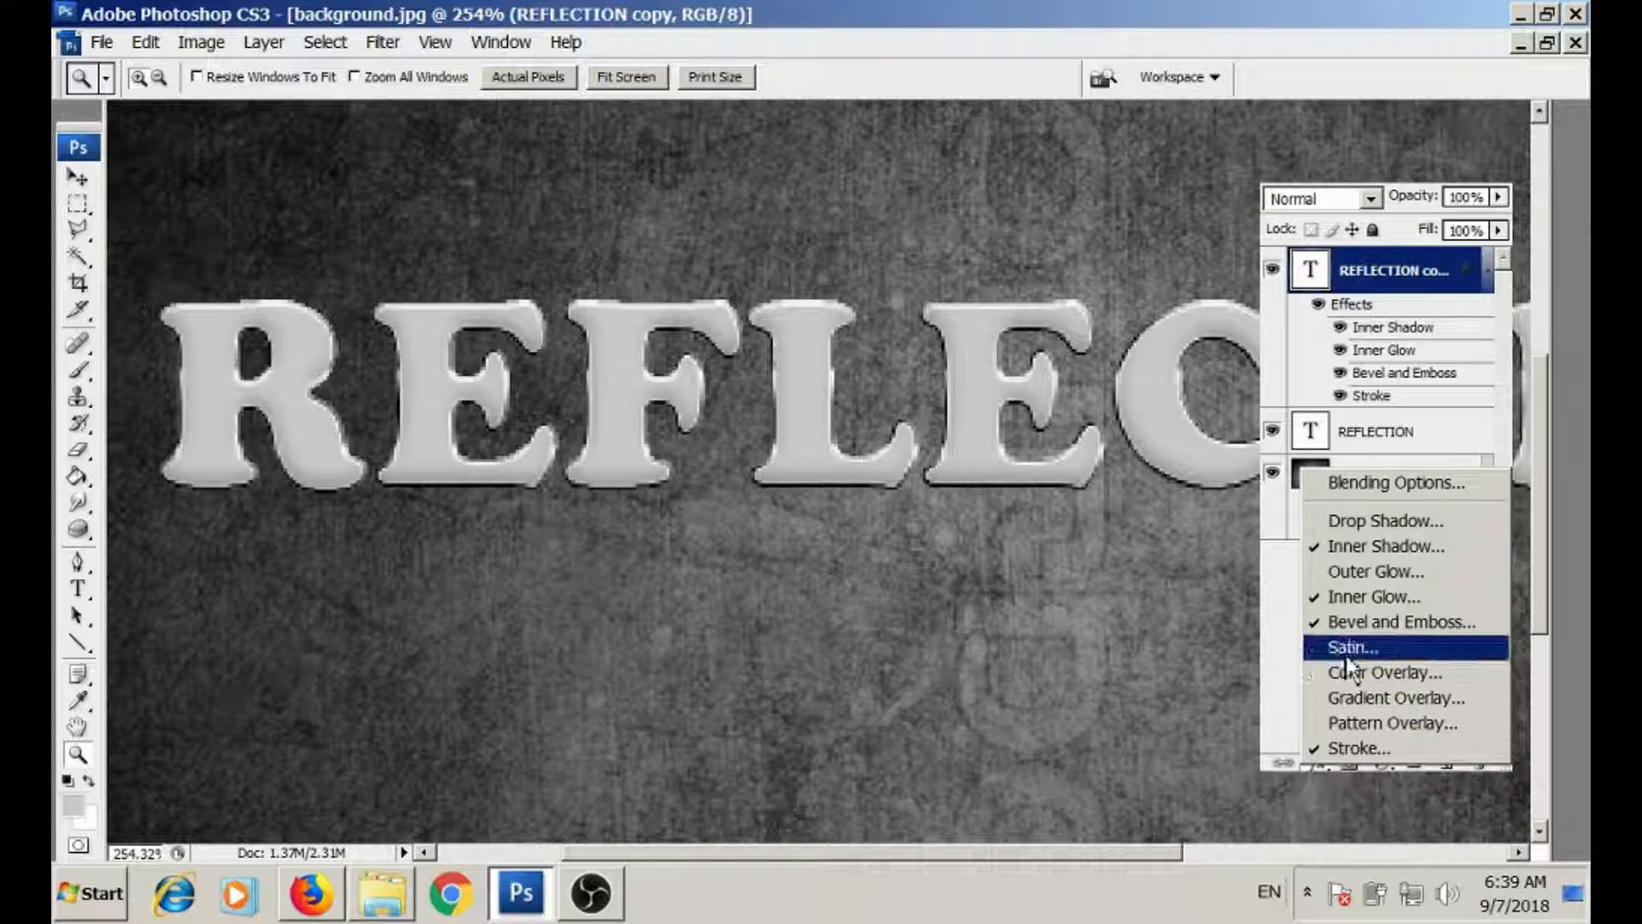
left_click(1385, 527)
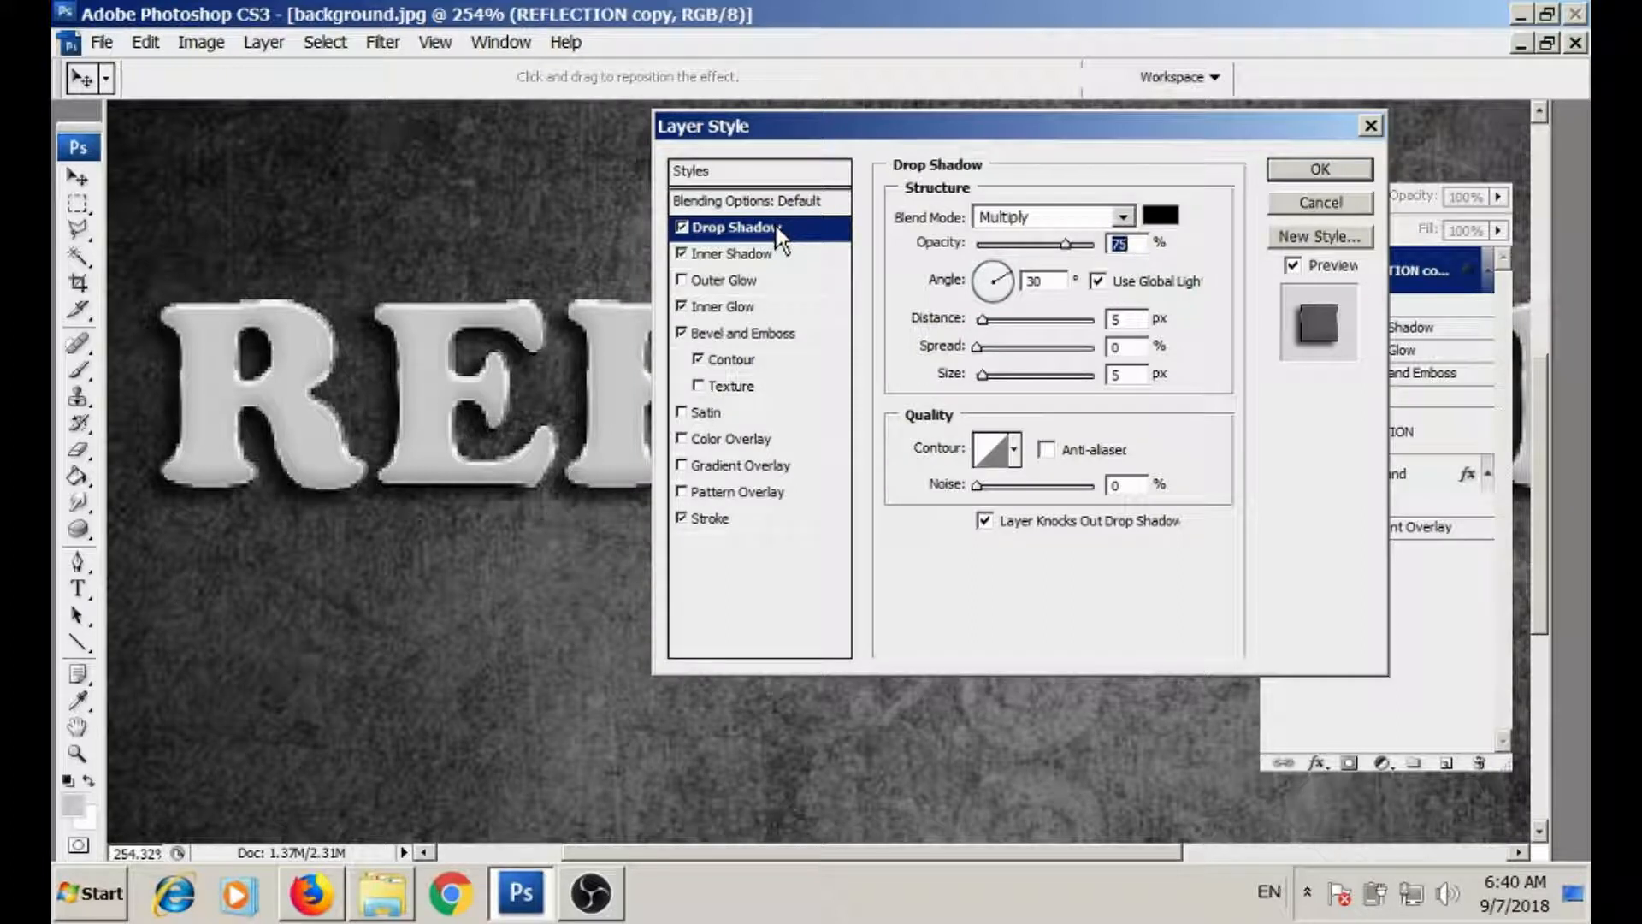
left_click(1321, 203)
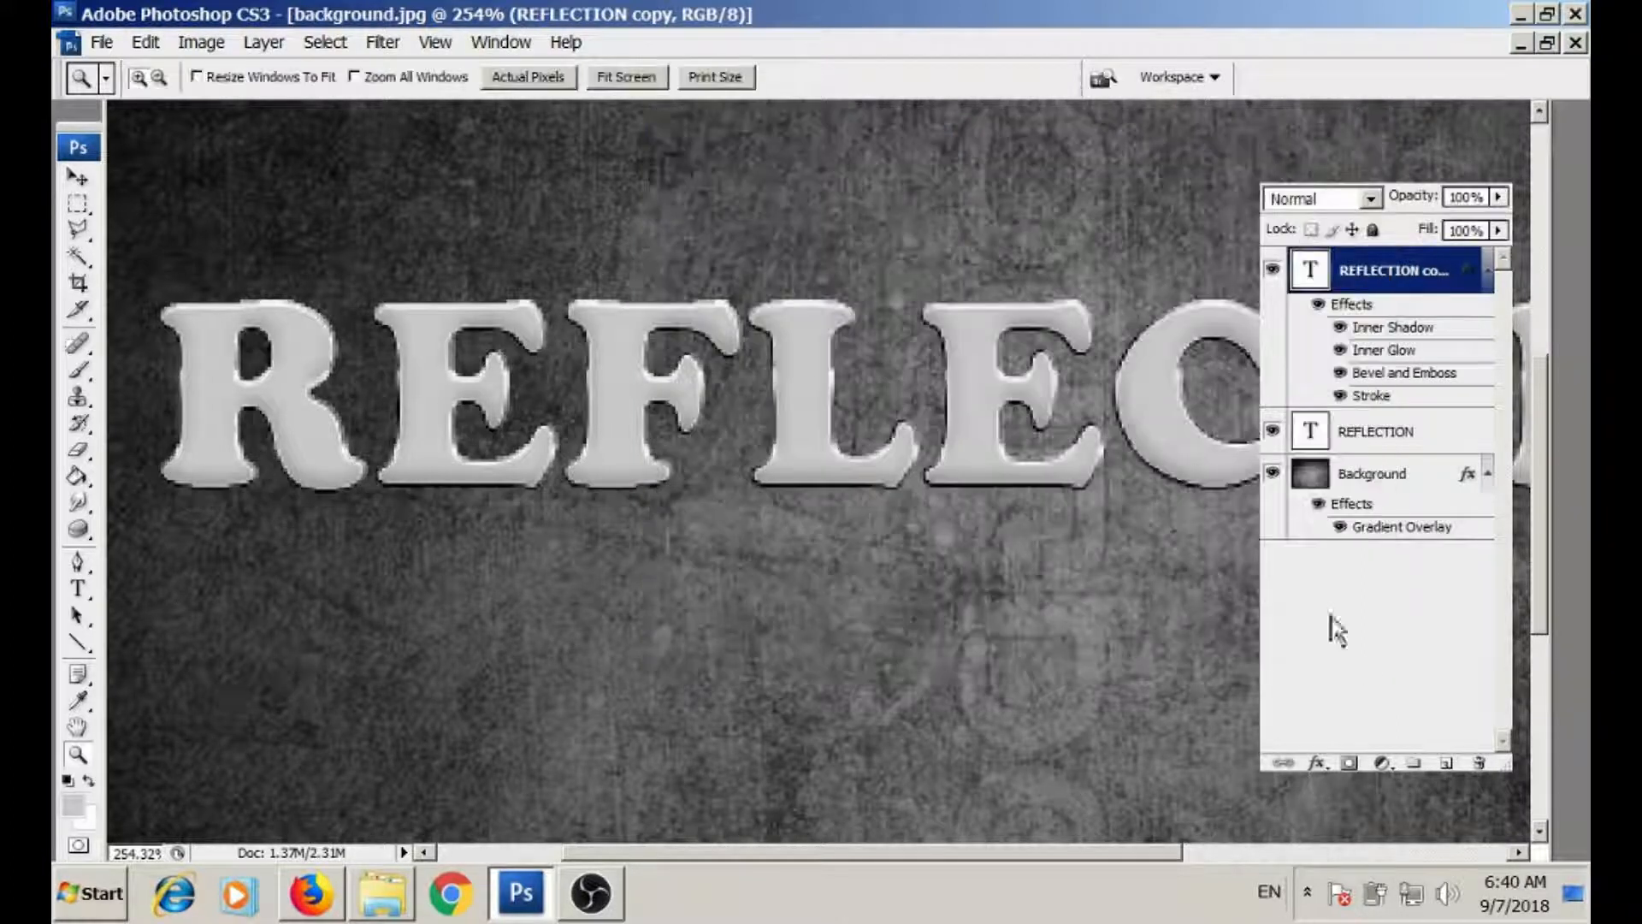
- Add a Gradient Overlay to the REFLECTION copy layer and set its blend mode to Color
left_click(1319, 762)
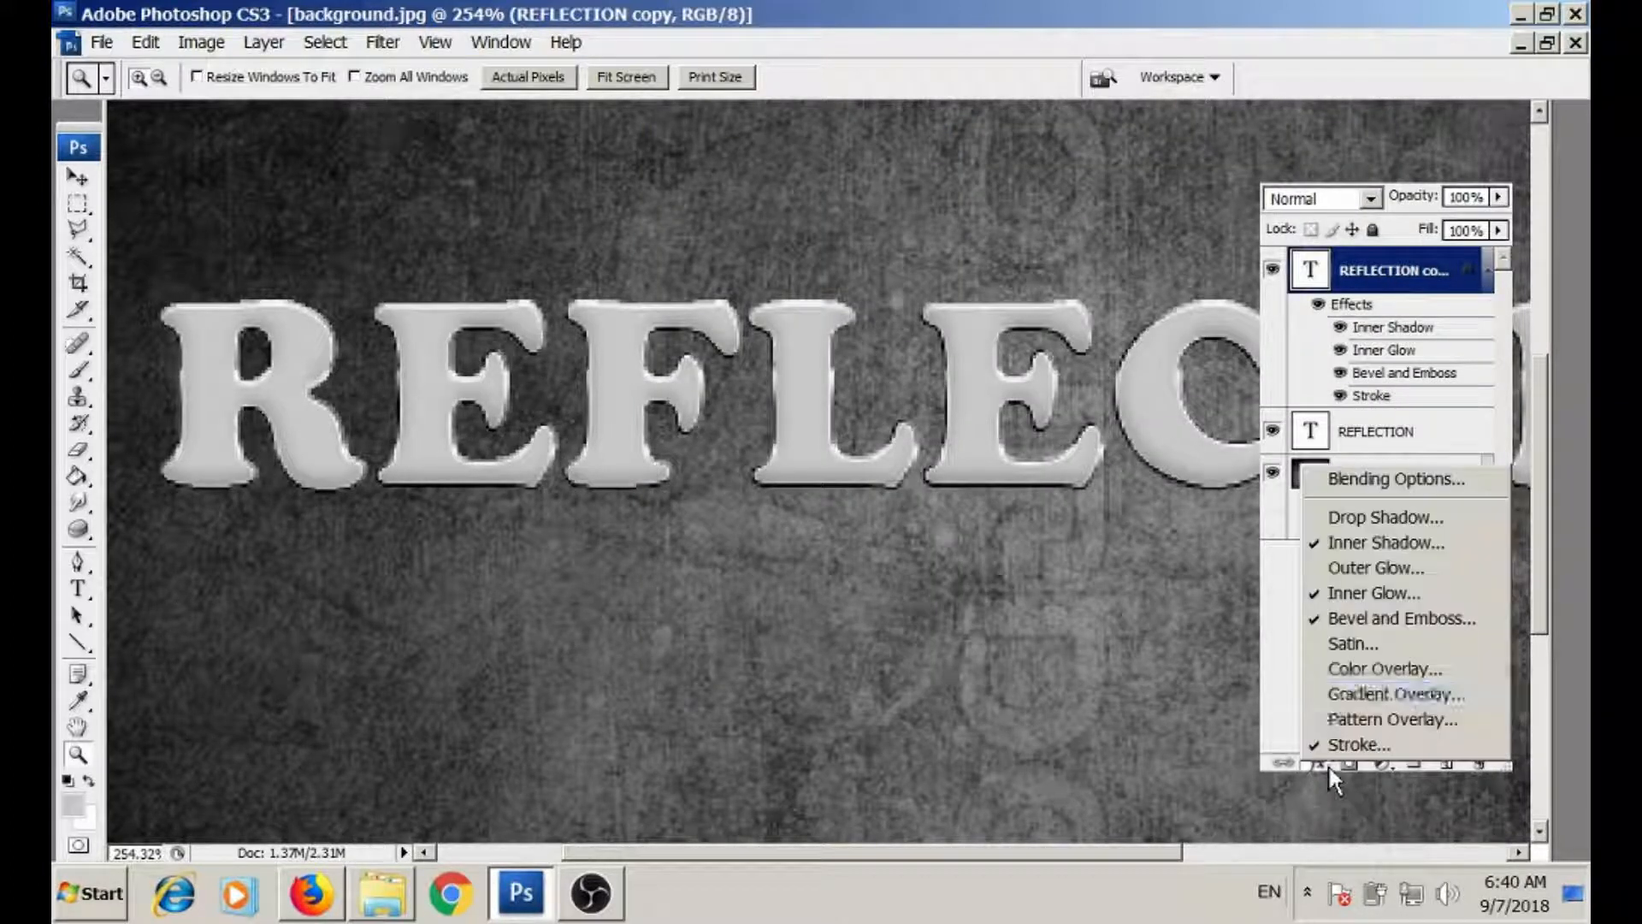
left_click(1374, 693)
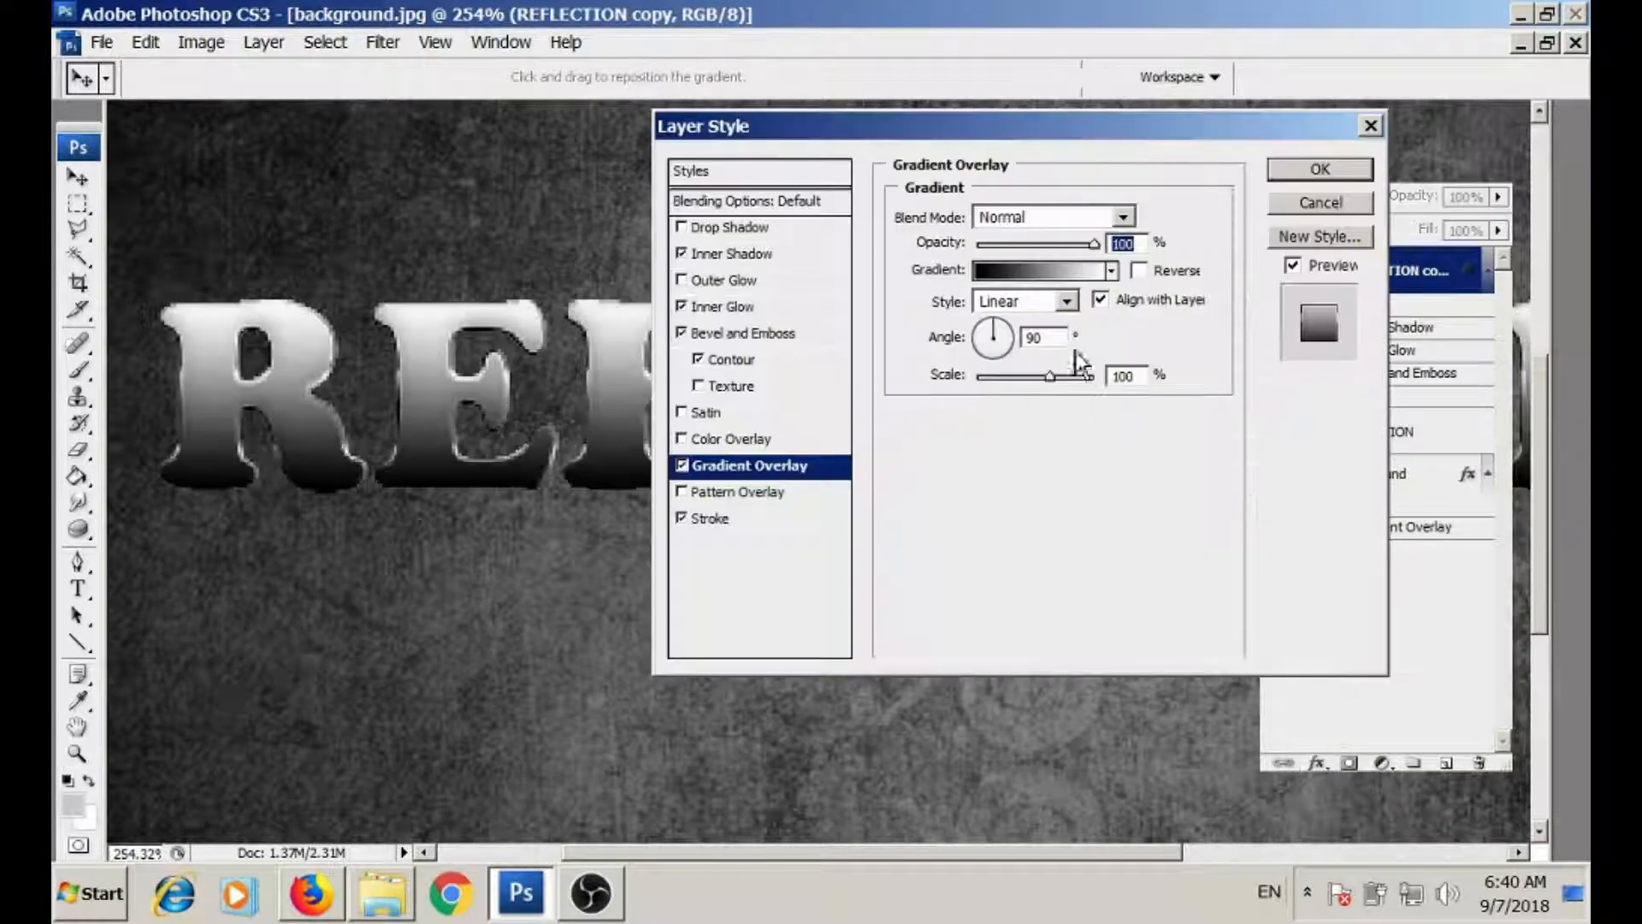
left_click_drag(922, 120, 1018, 123)
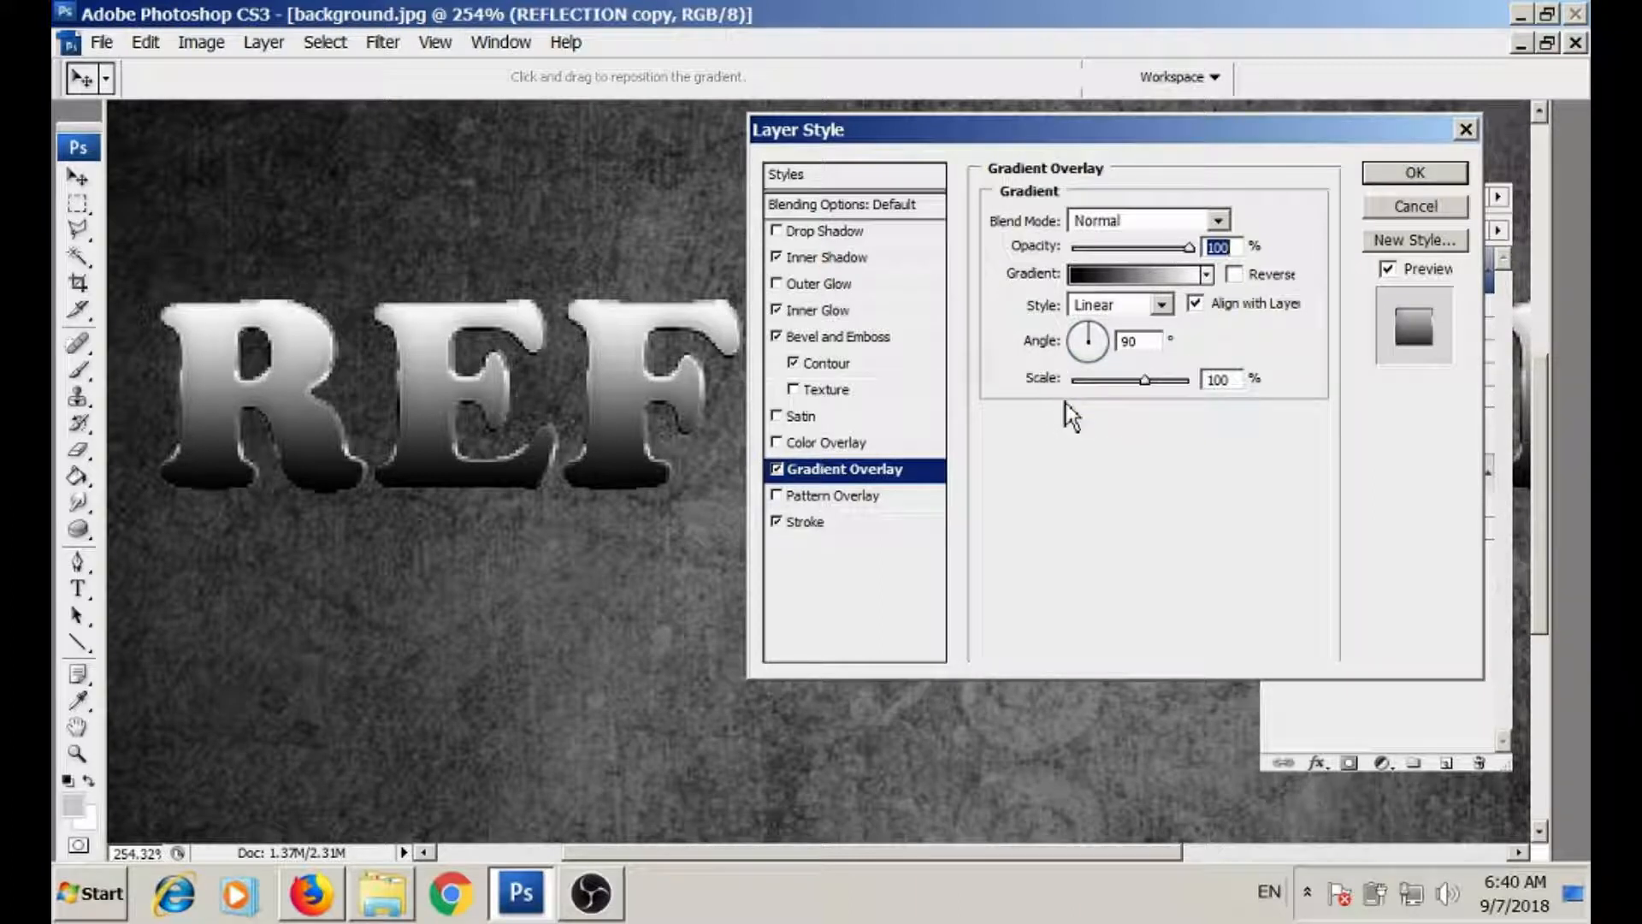
left_click(1134, 221)
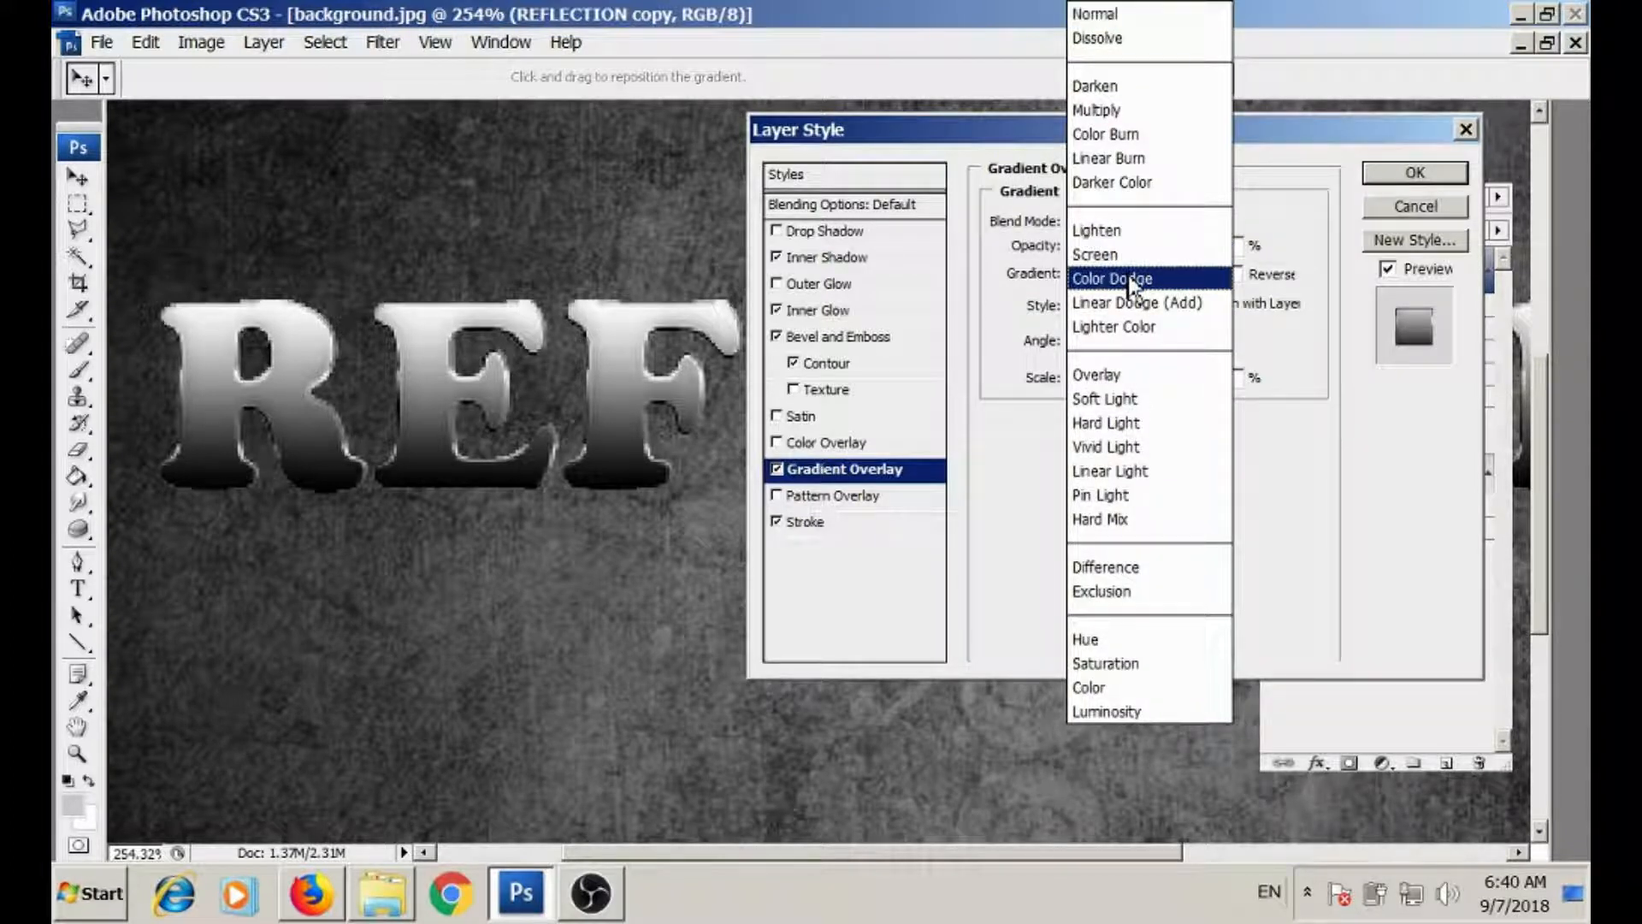
left_click(1181, 689)
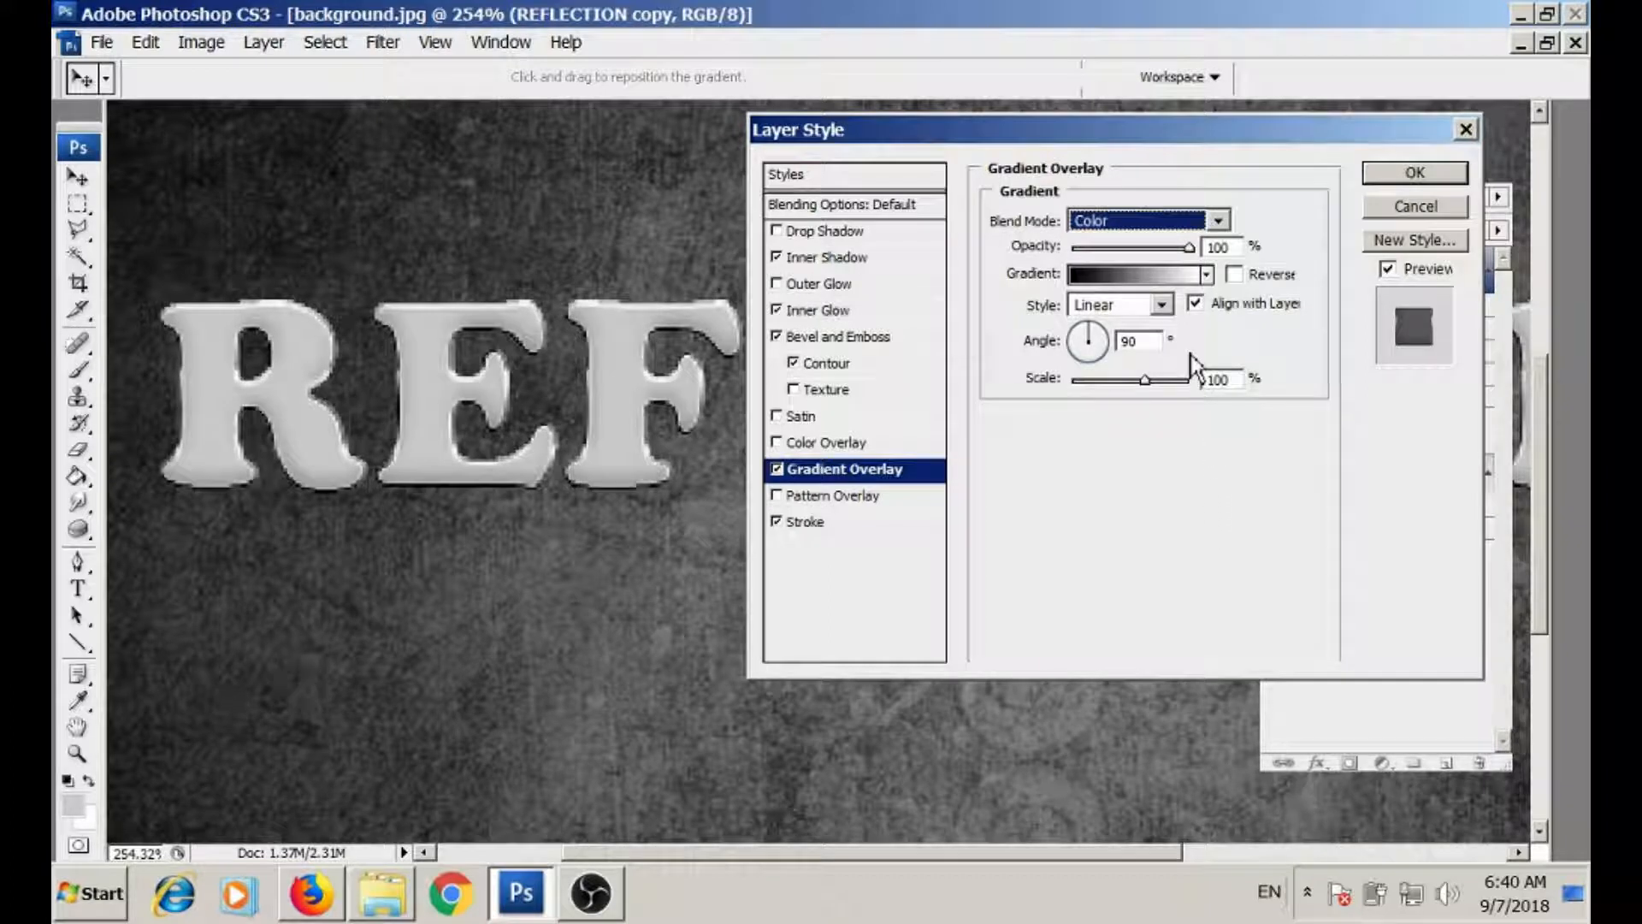
- Set the gradient overlay's opacity to 90% and reverse the gradient
left_click(1242, 252)
type("90")
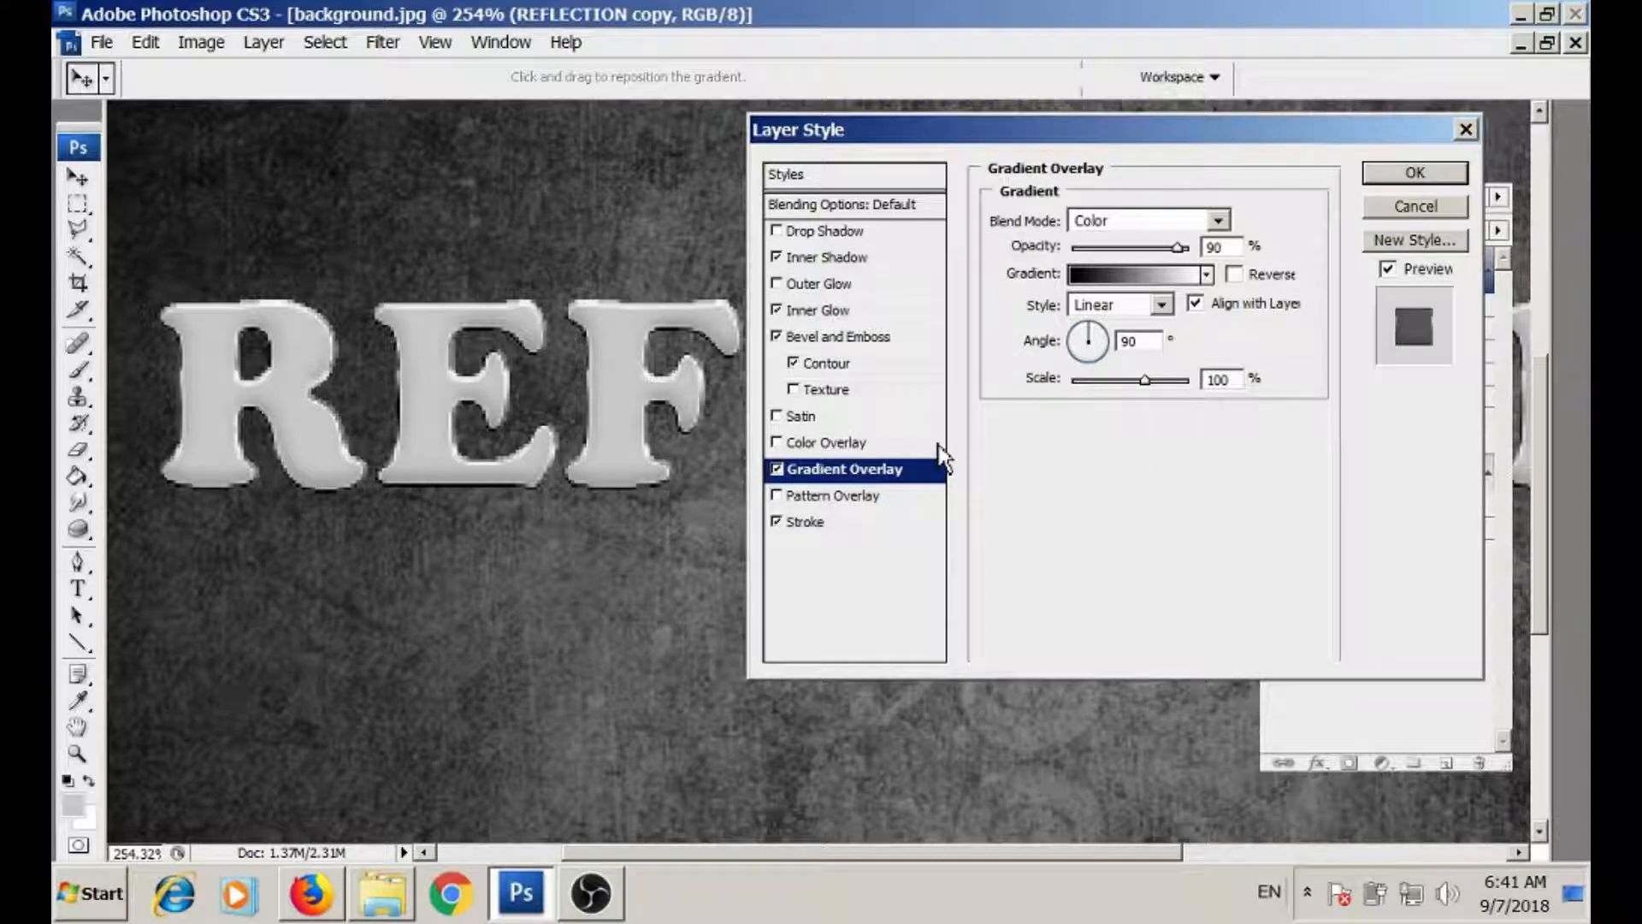
left_click(1237, 278)
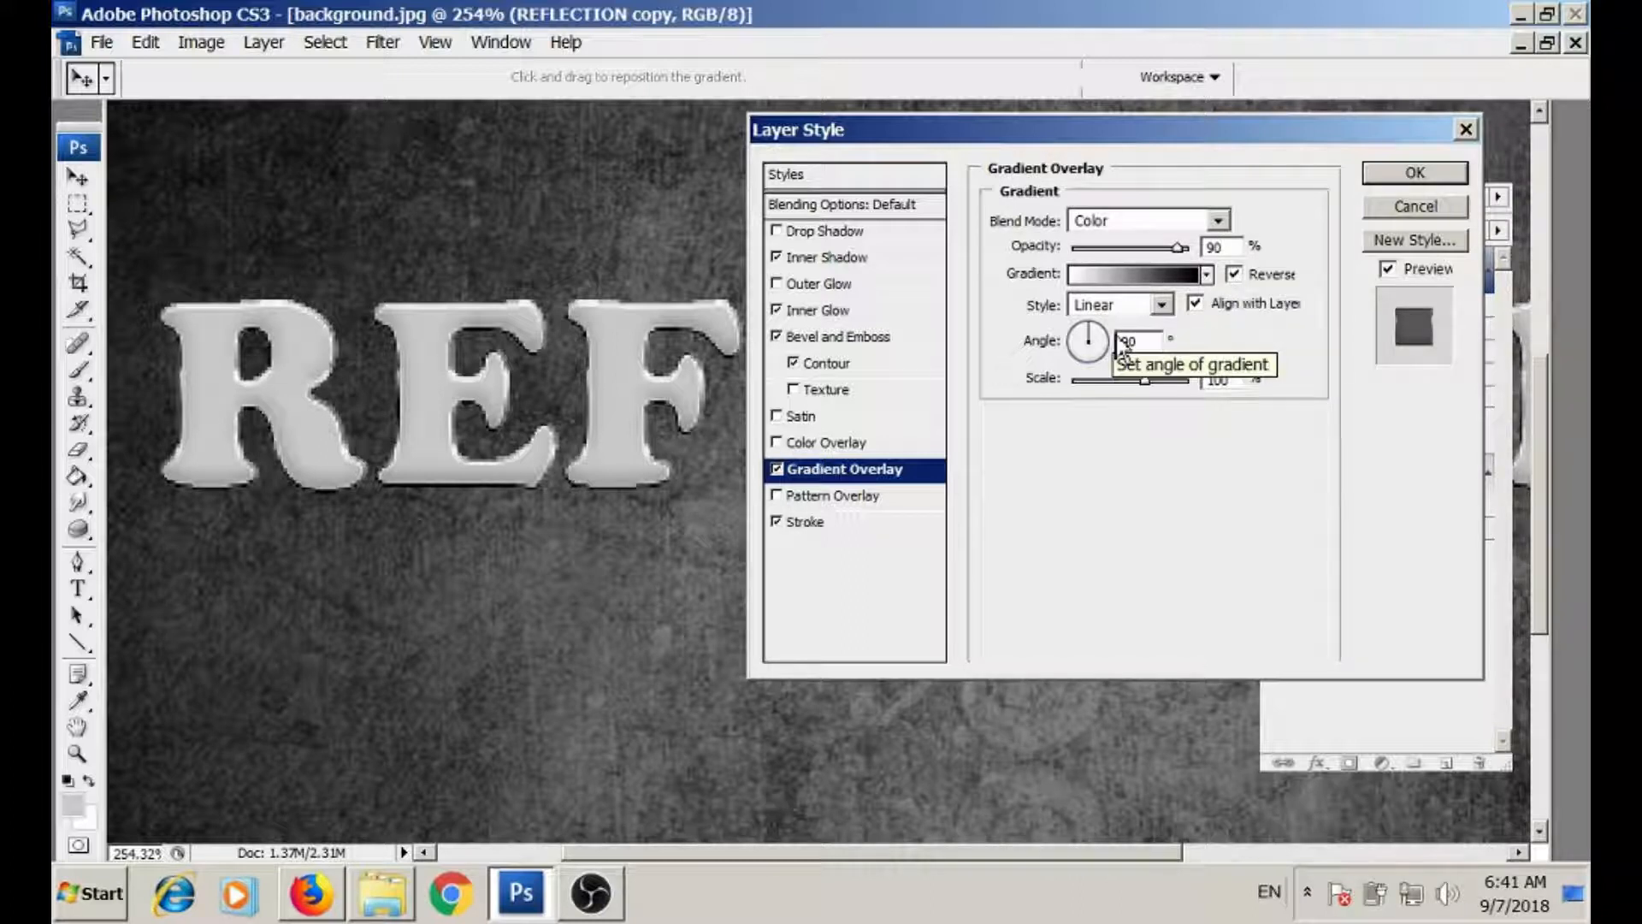
- Edit the overlay gradient from the black-to-white preset, adding color stops at about 13%, 26% and 38%
left_click(1116, 280)
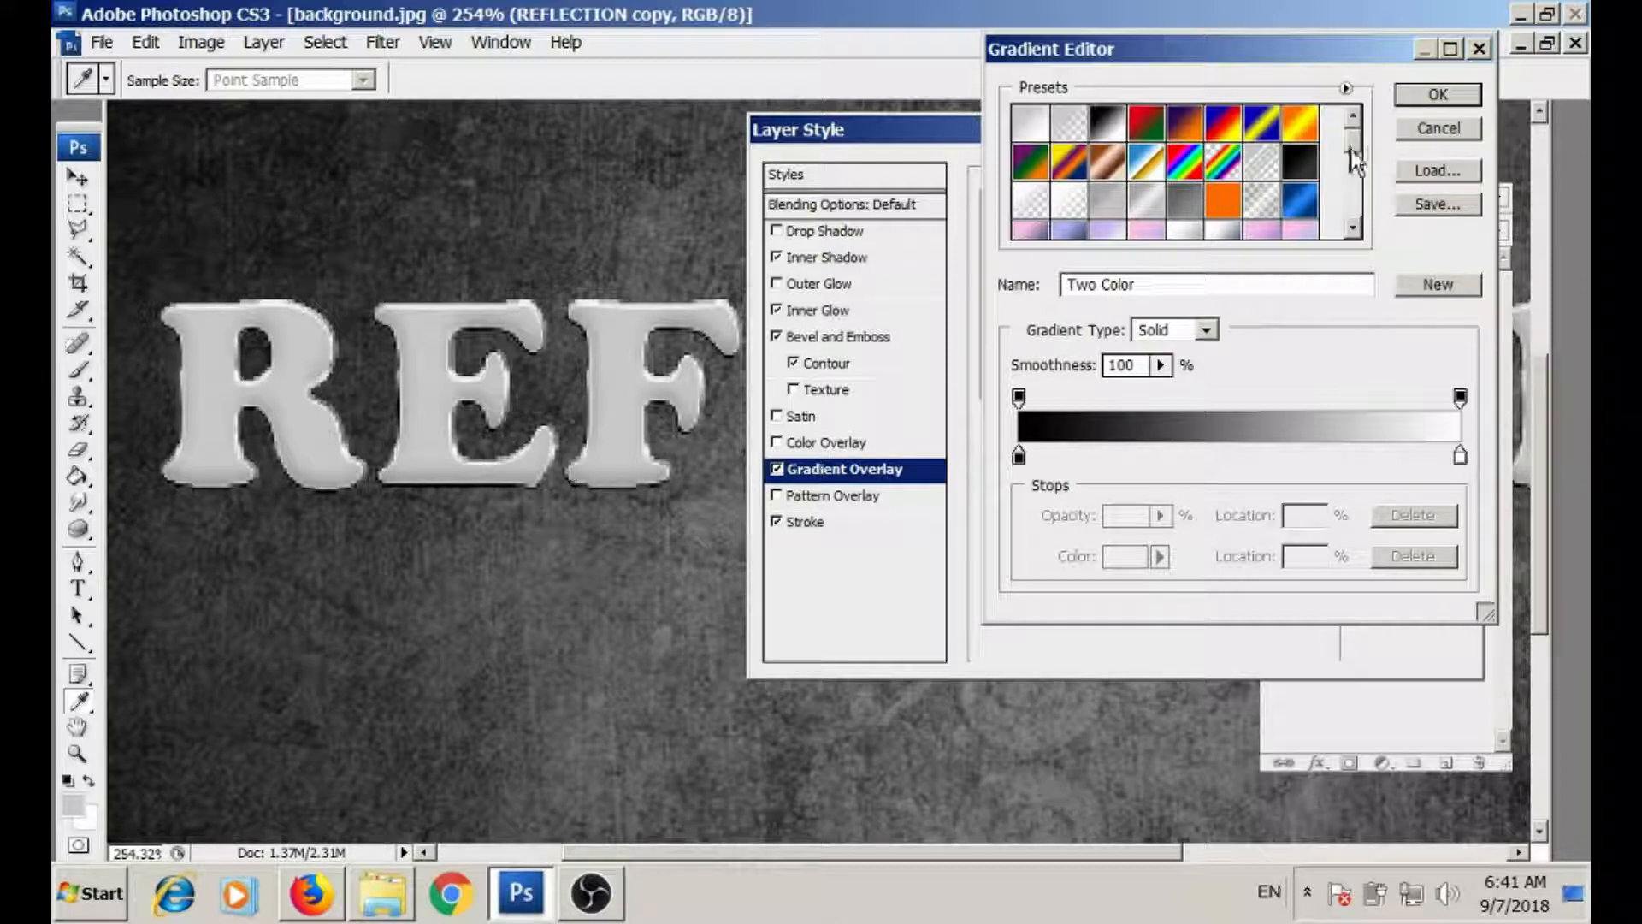
scroll(1368, 169, "down", 2)
scroll(1368, 169, "up", 3)
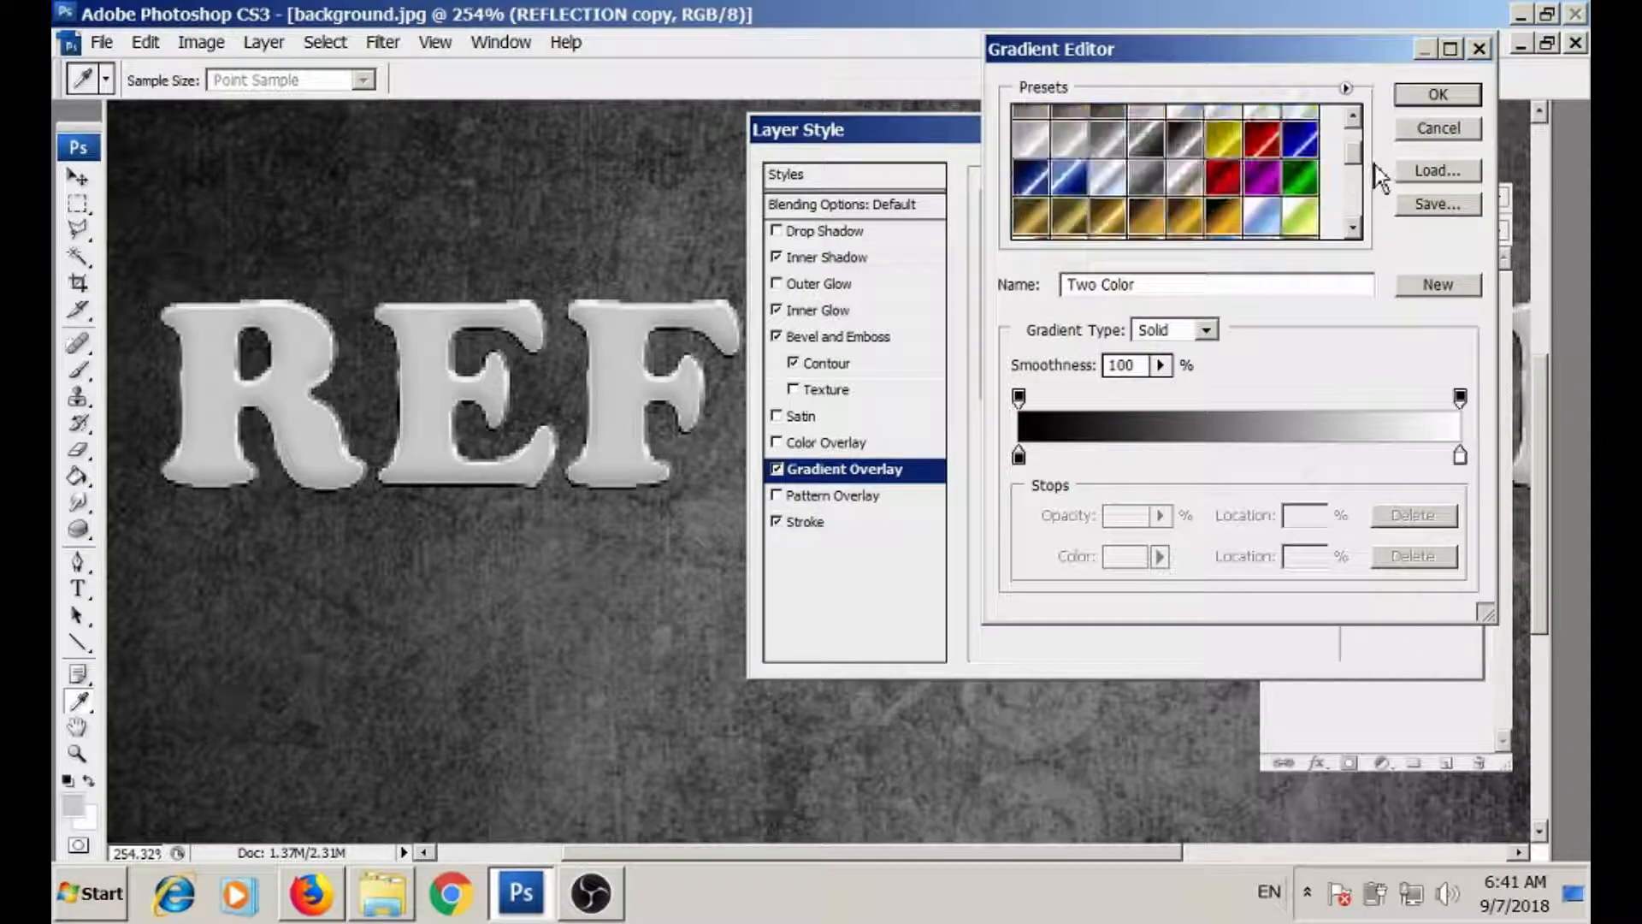
left_click(1107, 123)
left_click(1076, 455)
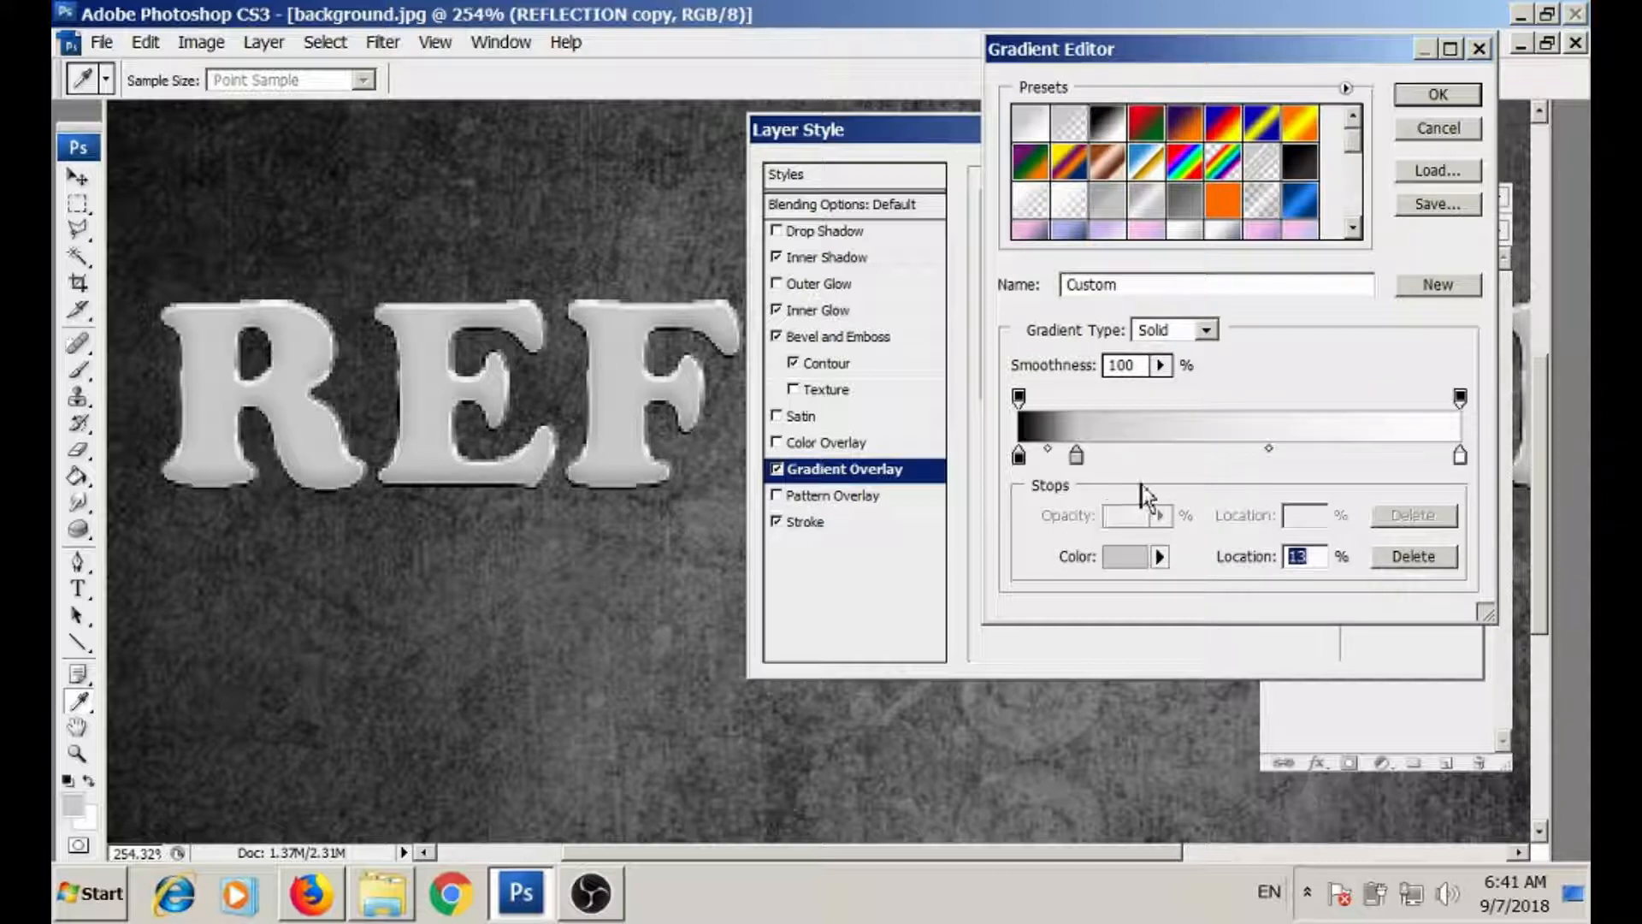
left_click(1131, 455)
left_click(1185, 456)
- Color the gradient's 26% stop white (ffffff) and its 38% stop medium gray
left_click(1130, 455)
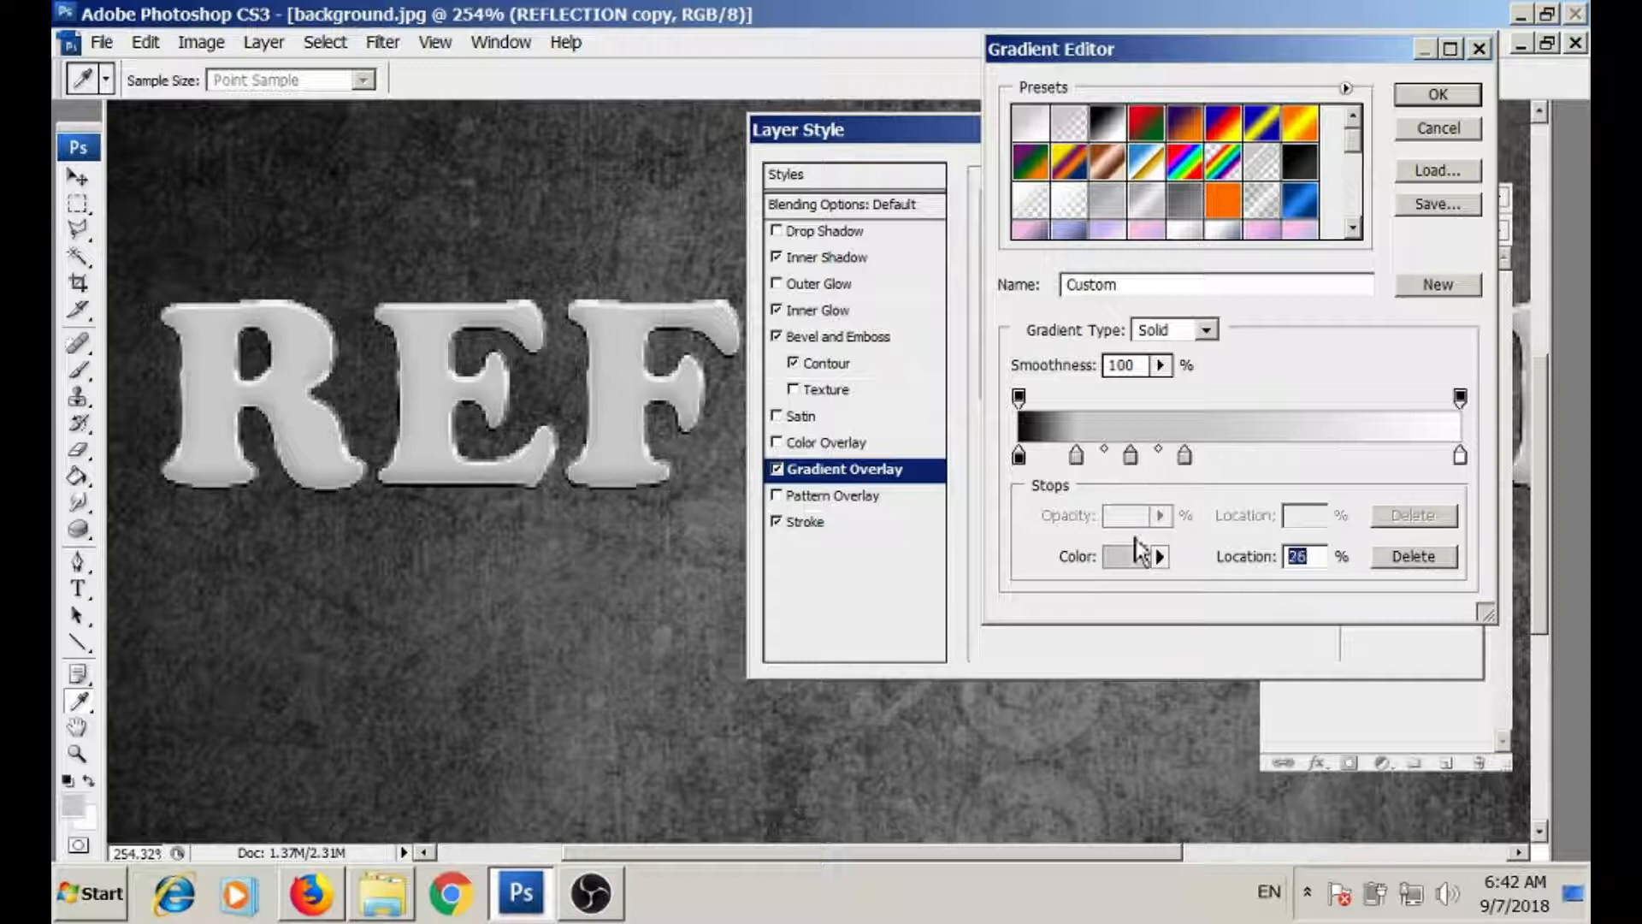
left_click(1127, 556)
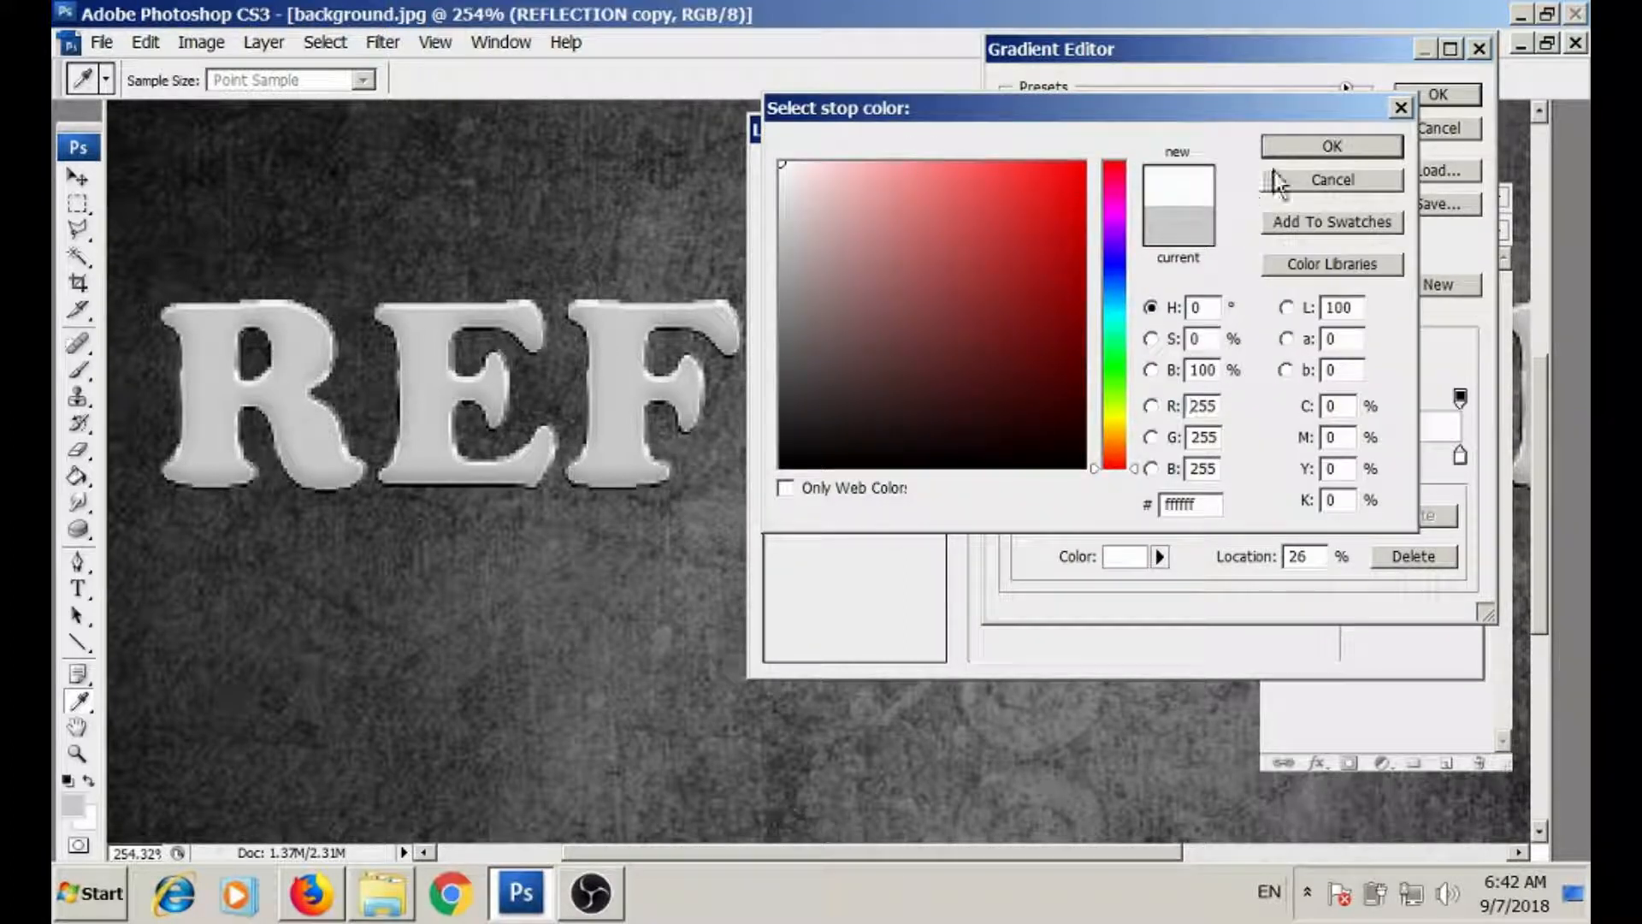
left_click(1331, 146)
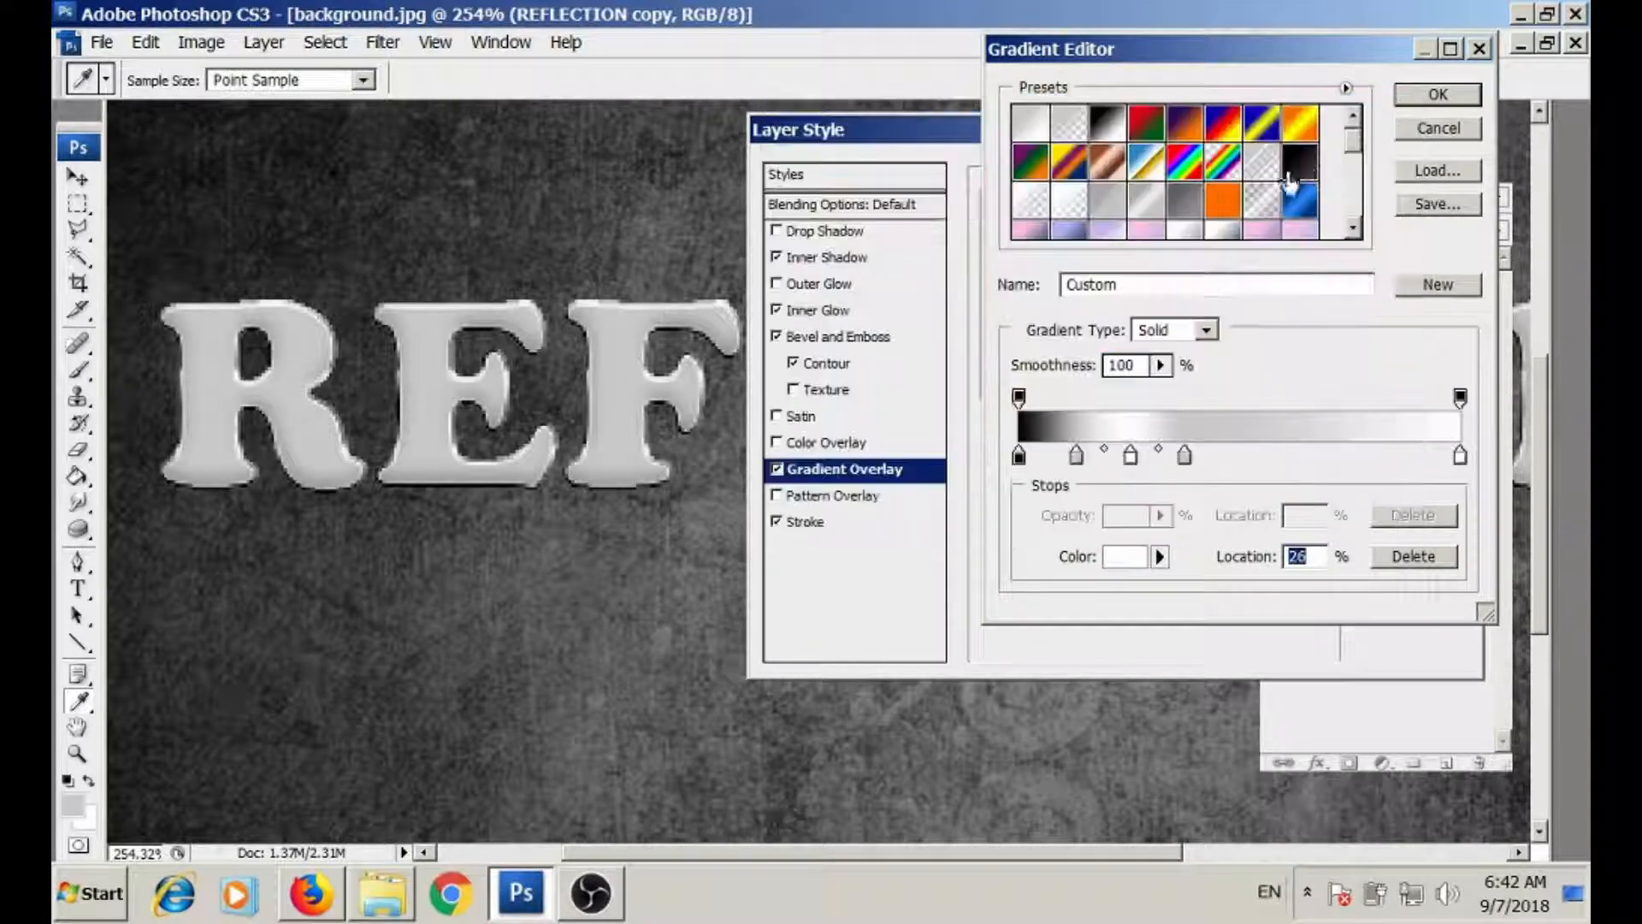
left_click(1184, 456)
left_click(1125, 556)
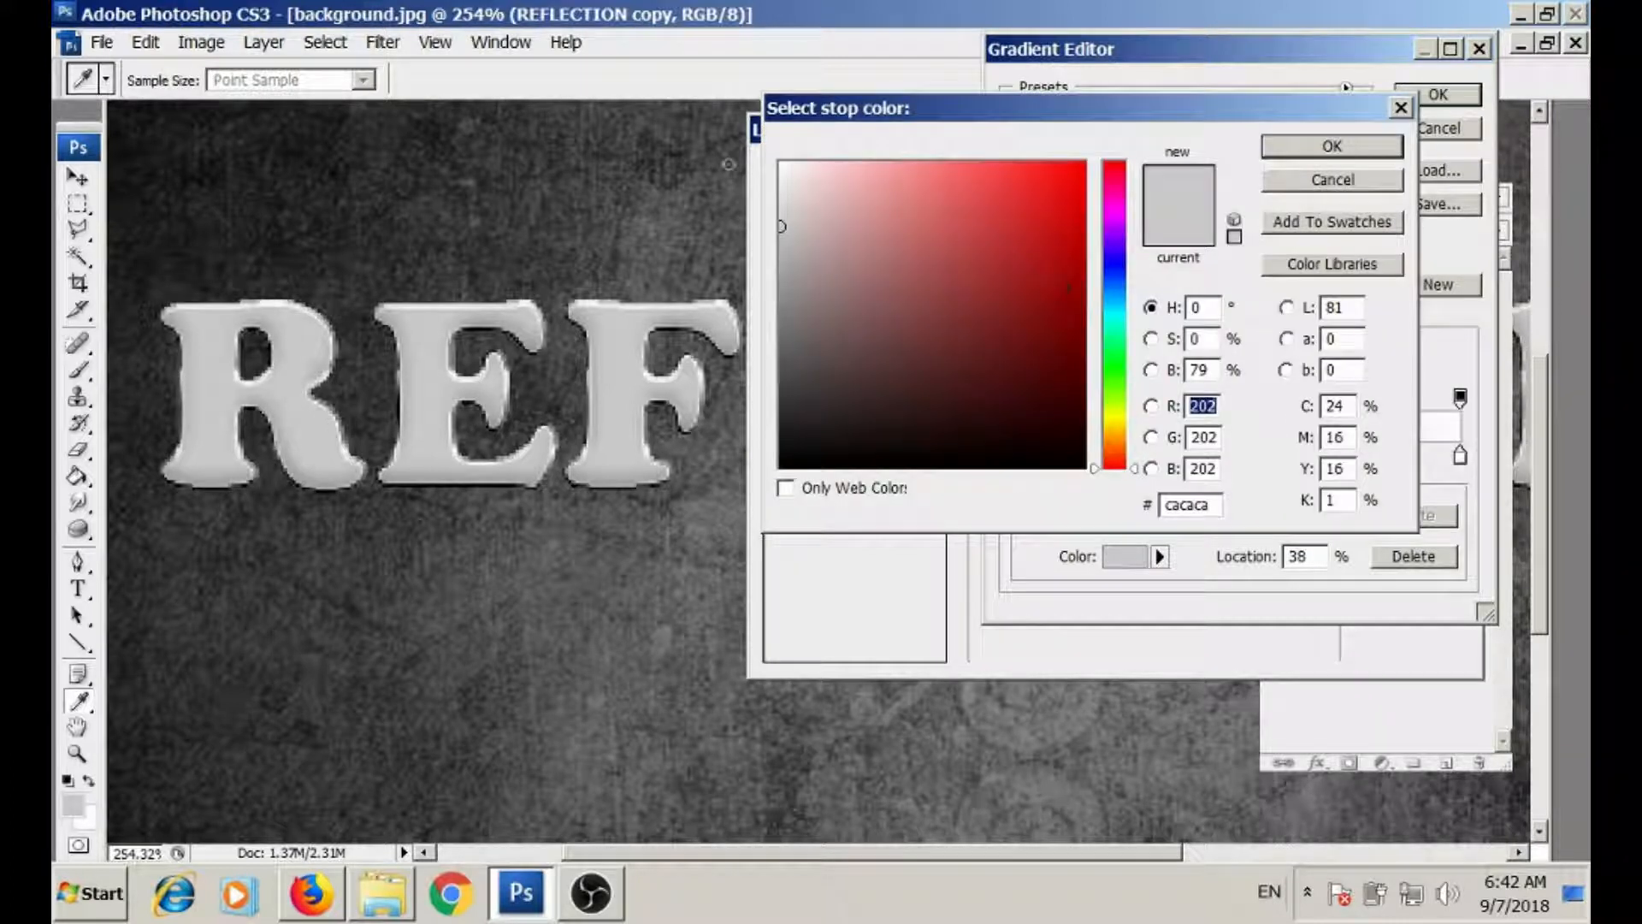
left_click_drag(799, 246, 772, 295)
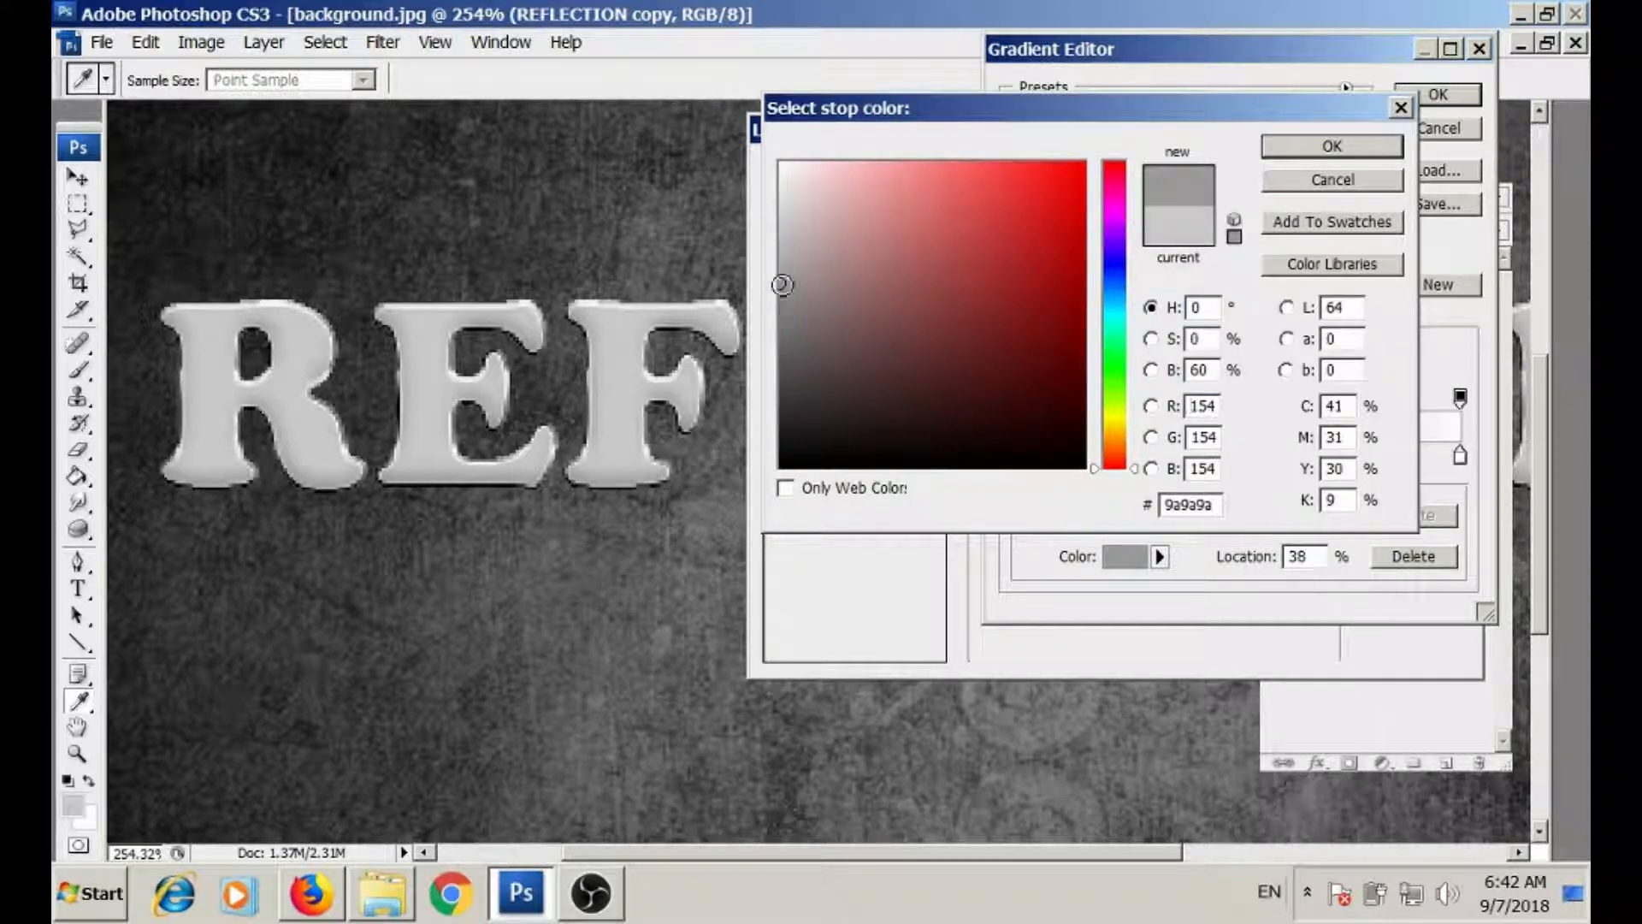
left_click(1275, 151)
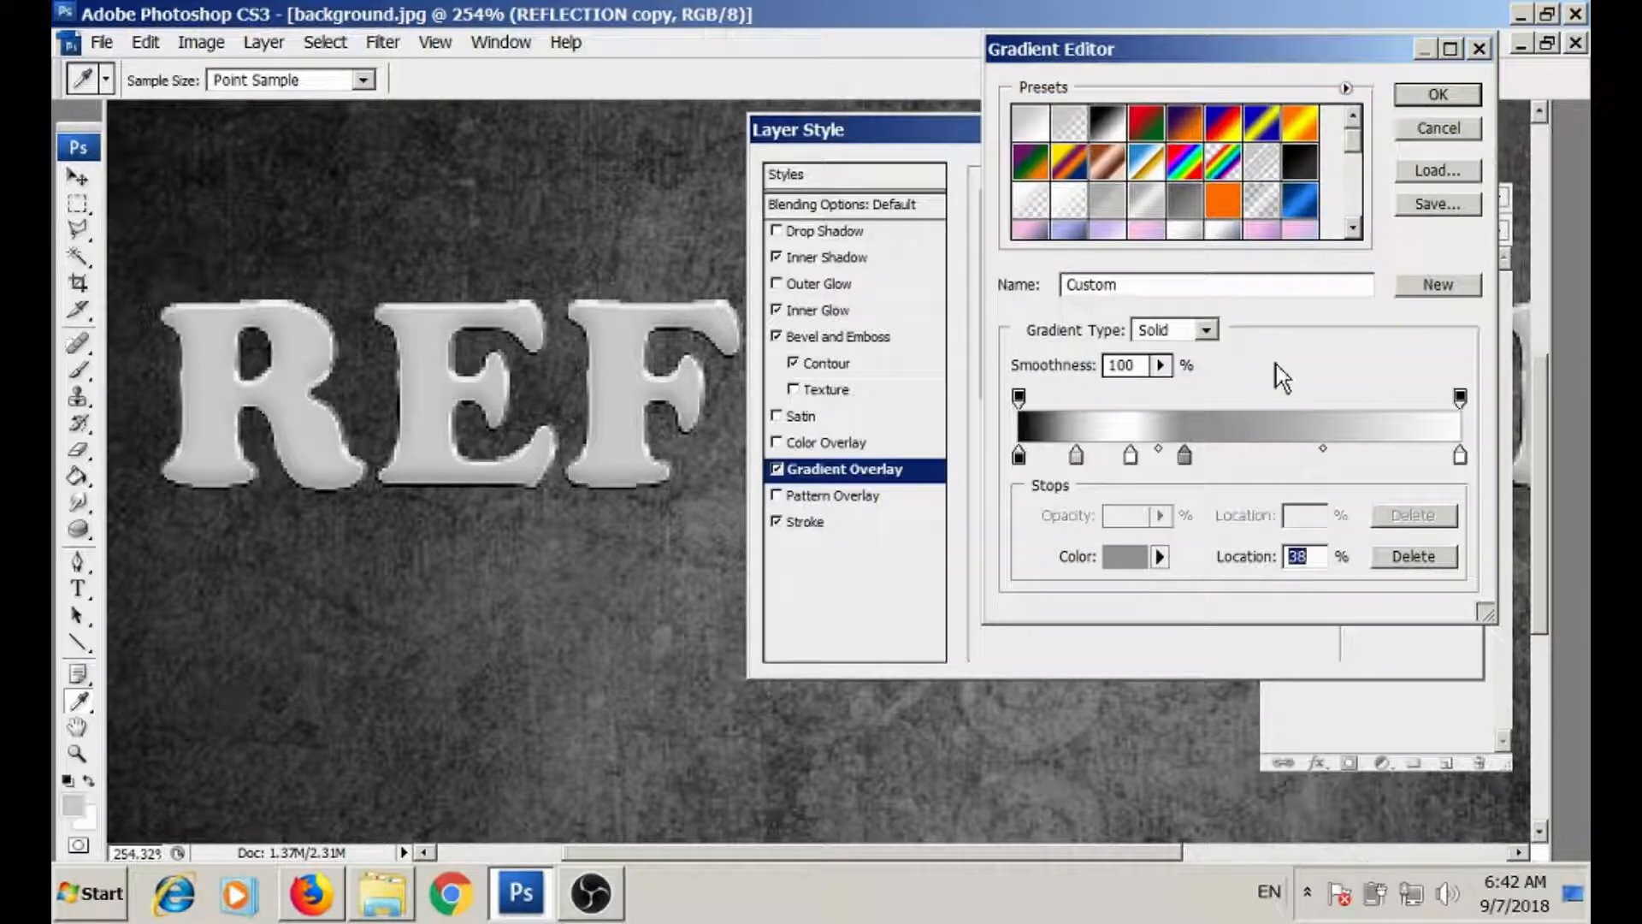
- Add a white (ffffff) color stop at 61% and color the end stop at 100% gray 767676
left_click(1287, 453)
left_click(1120, 556)
left_click(780, 162)
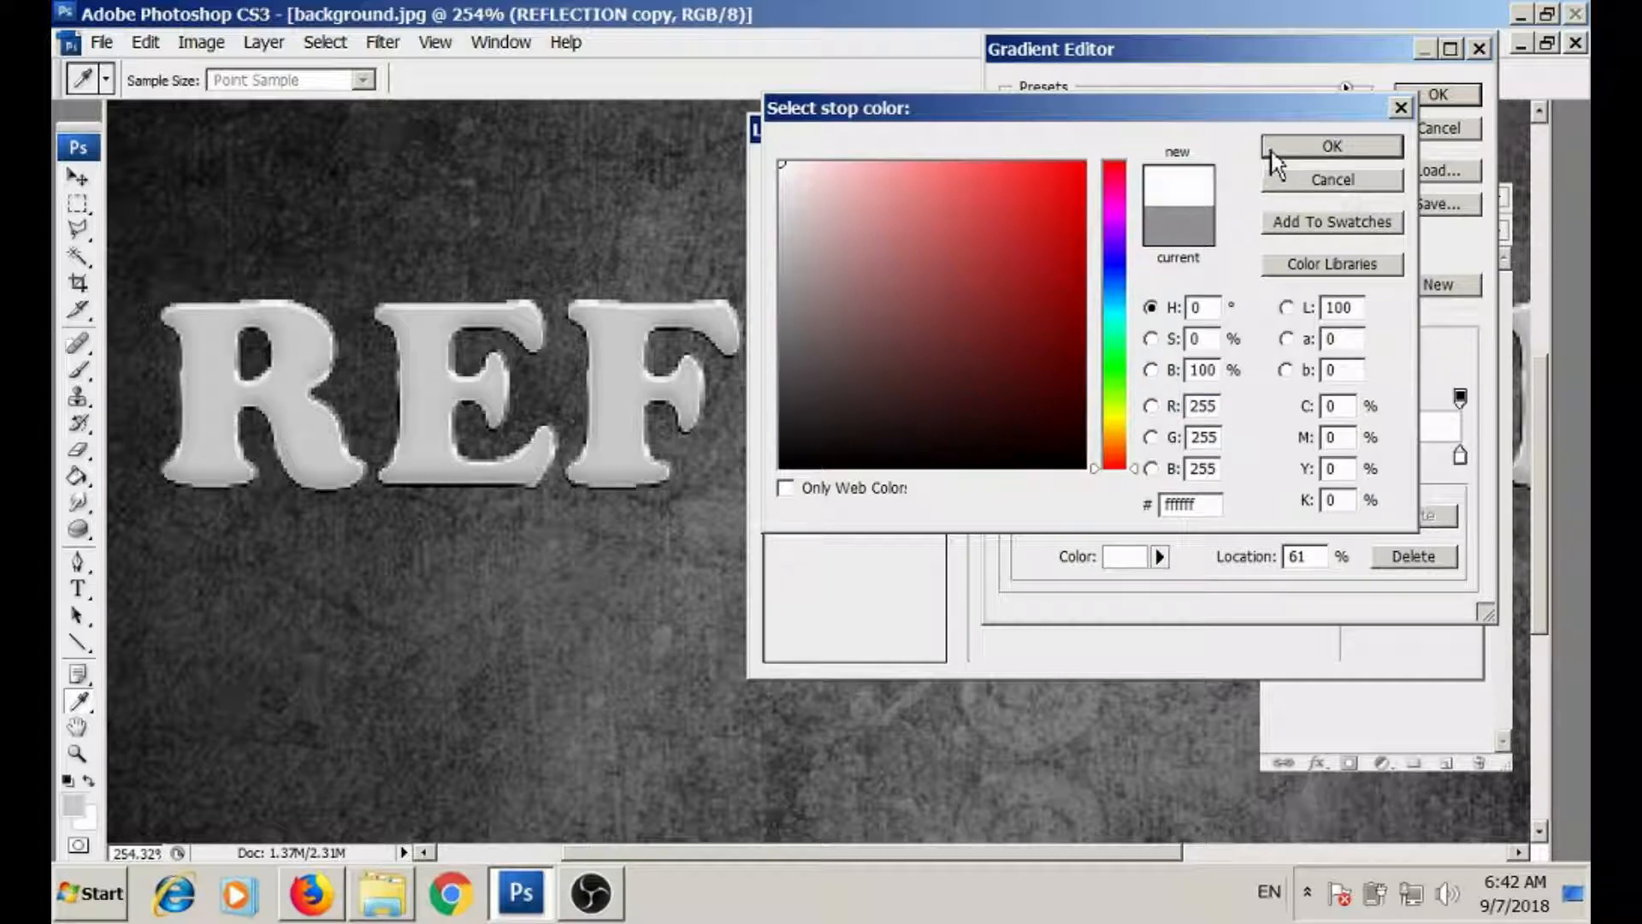
left_click(1272, 154)
left_click(1460, 456)
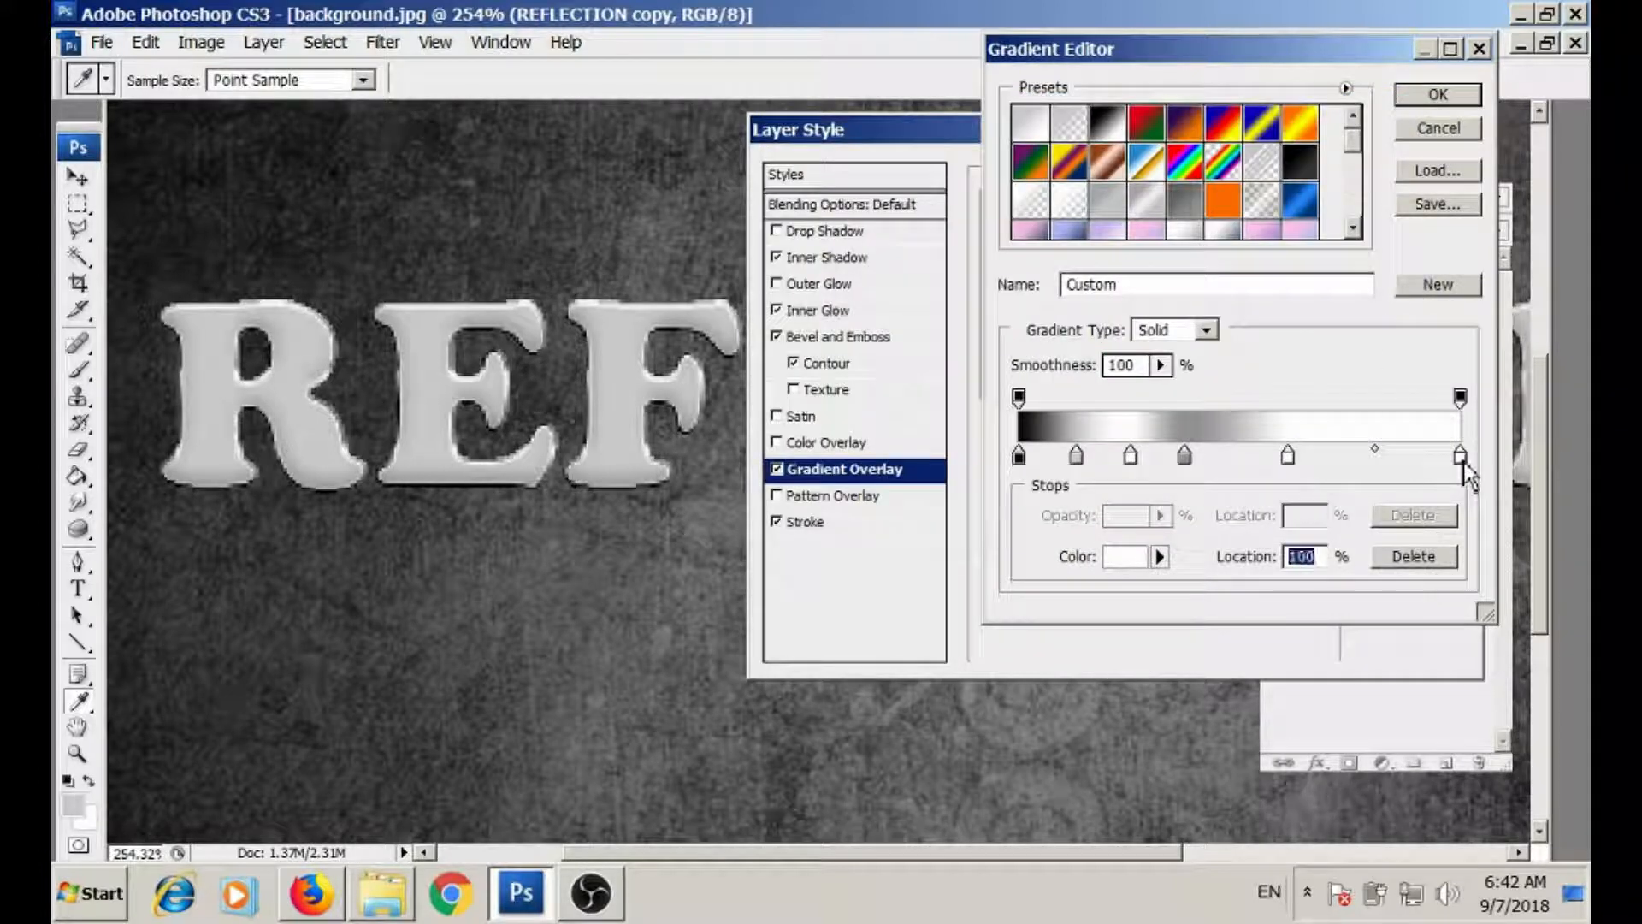
left_click(1120, 556)
left_click(790, 308)
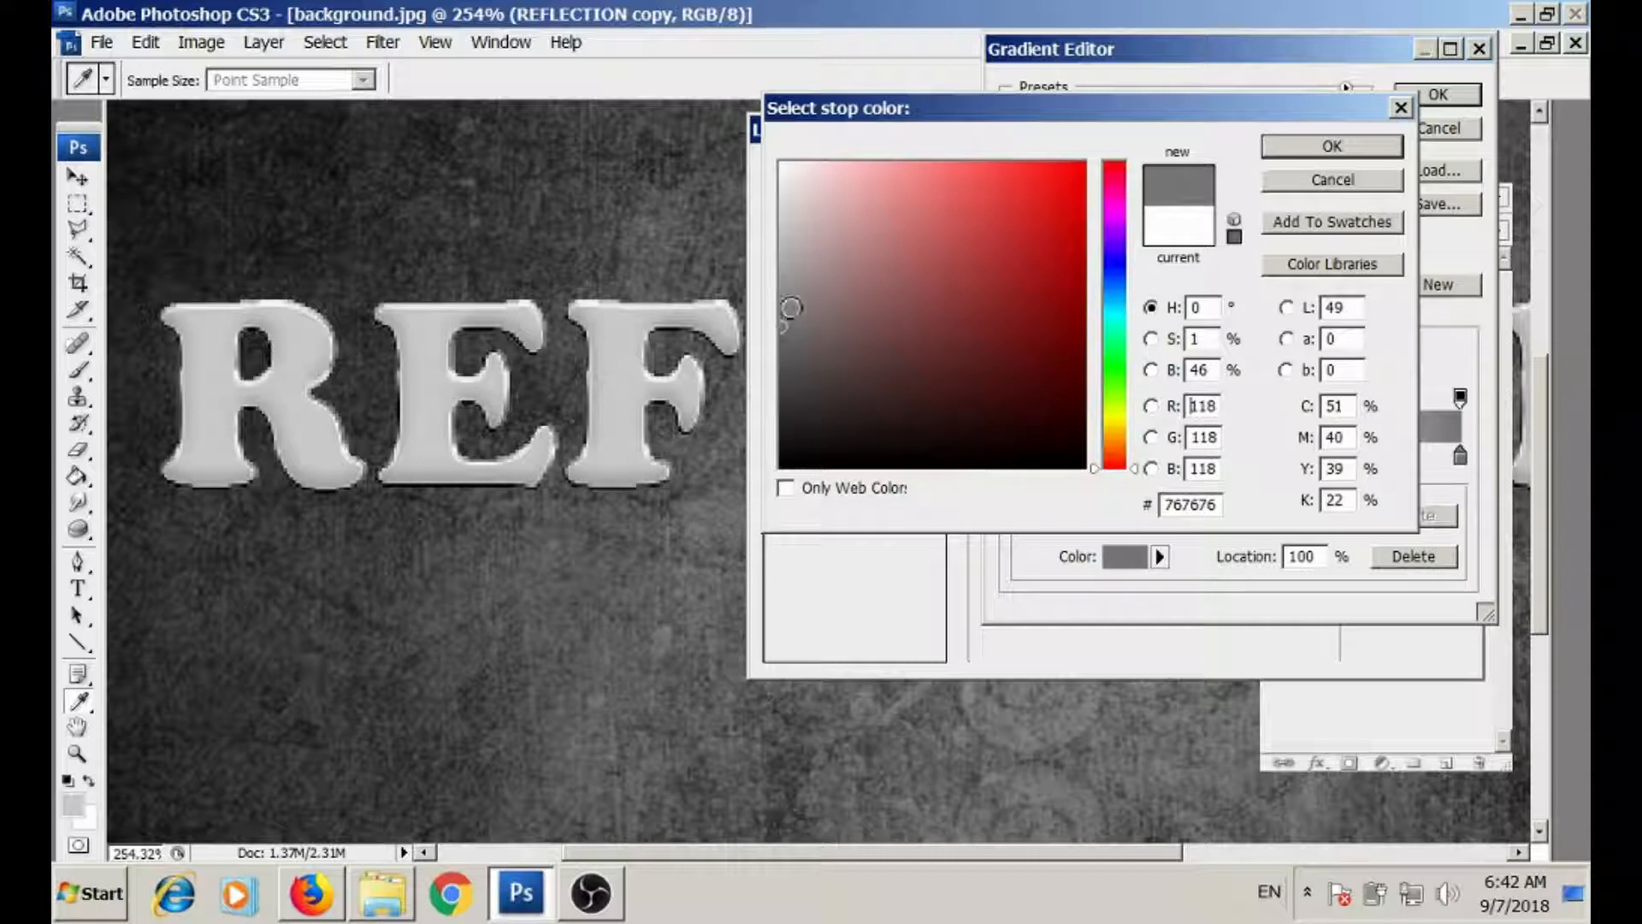
left_click(1317, 147)
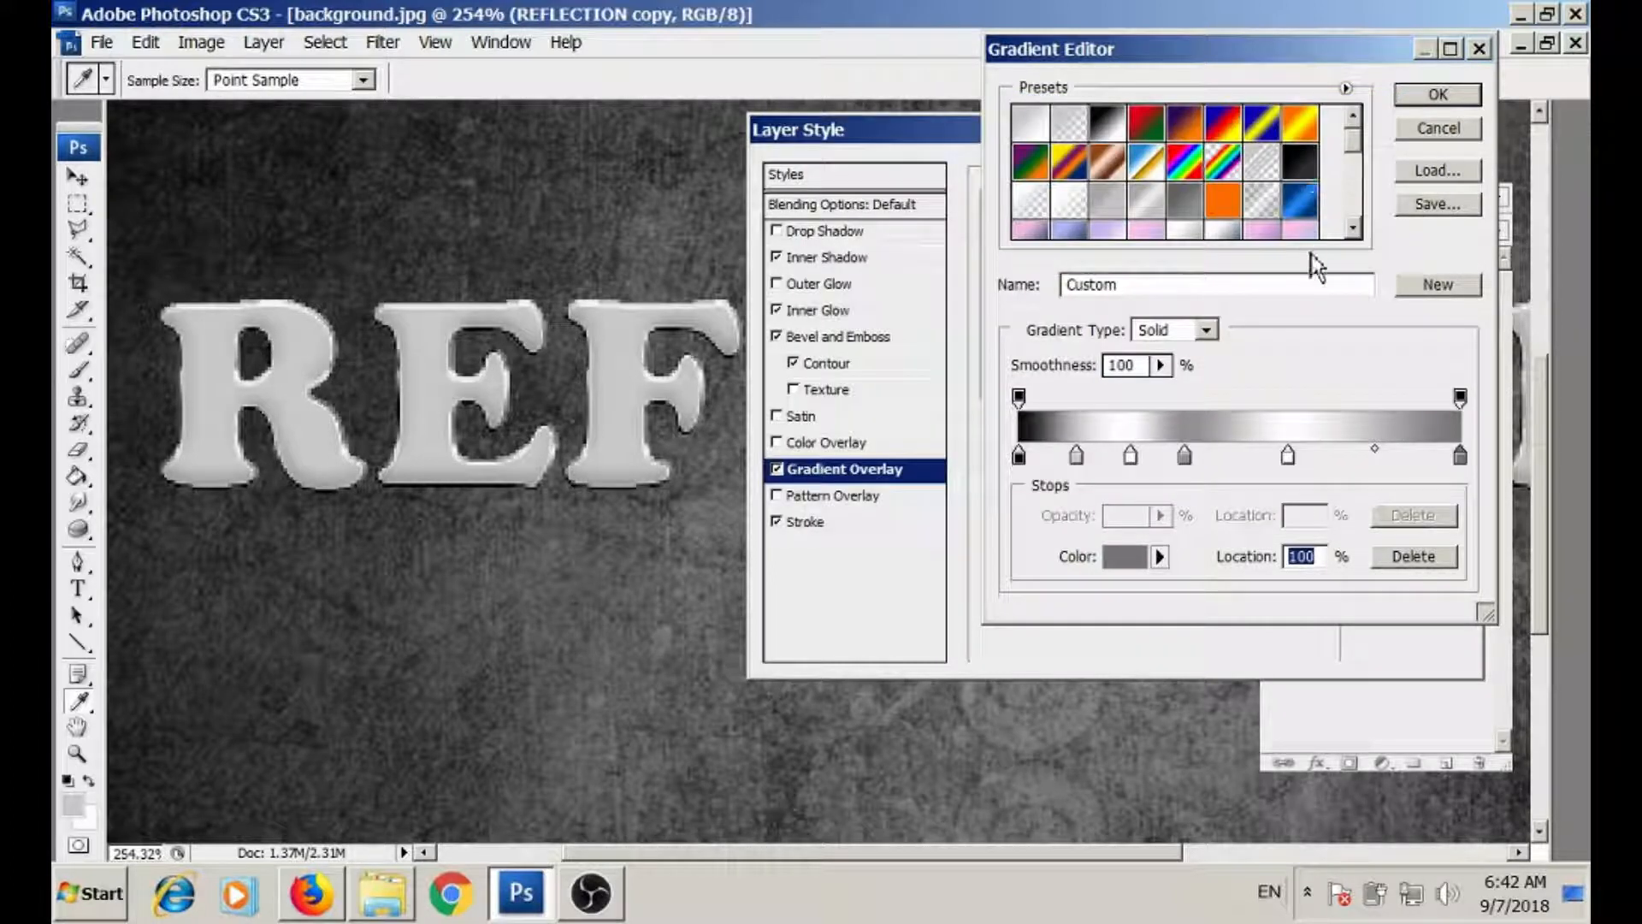
- Change the gradient's 38% stop to a darker gray and accept the edited gradient
left_click(1186, 457)
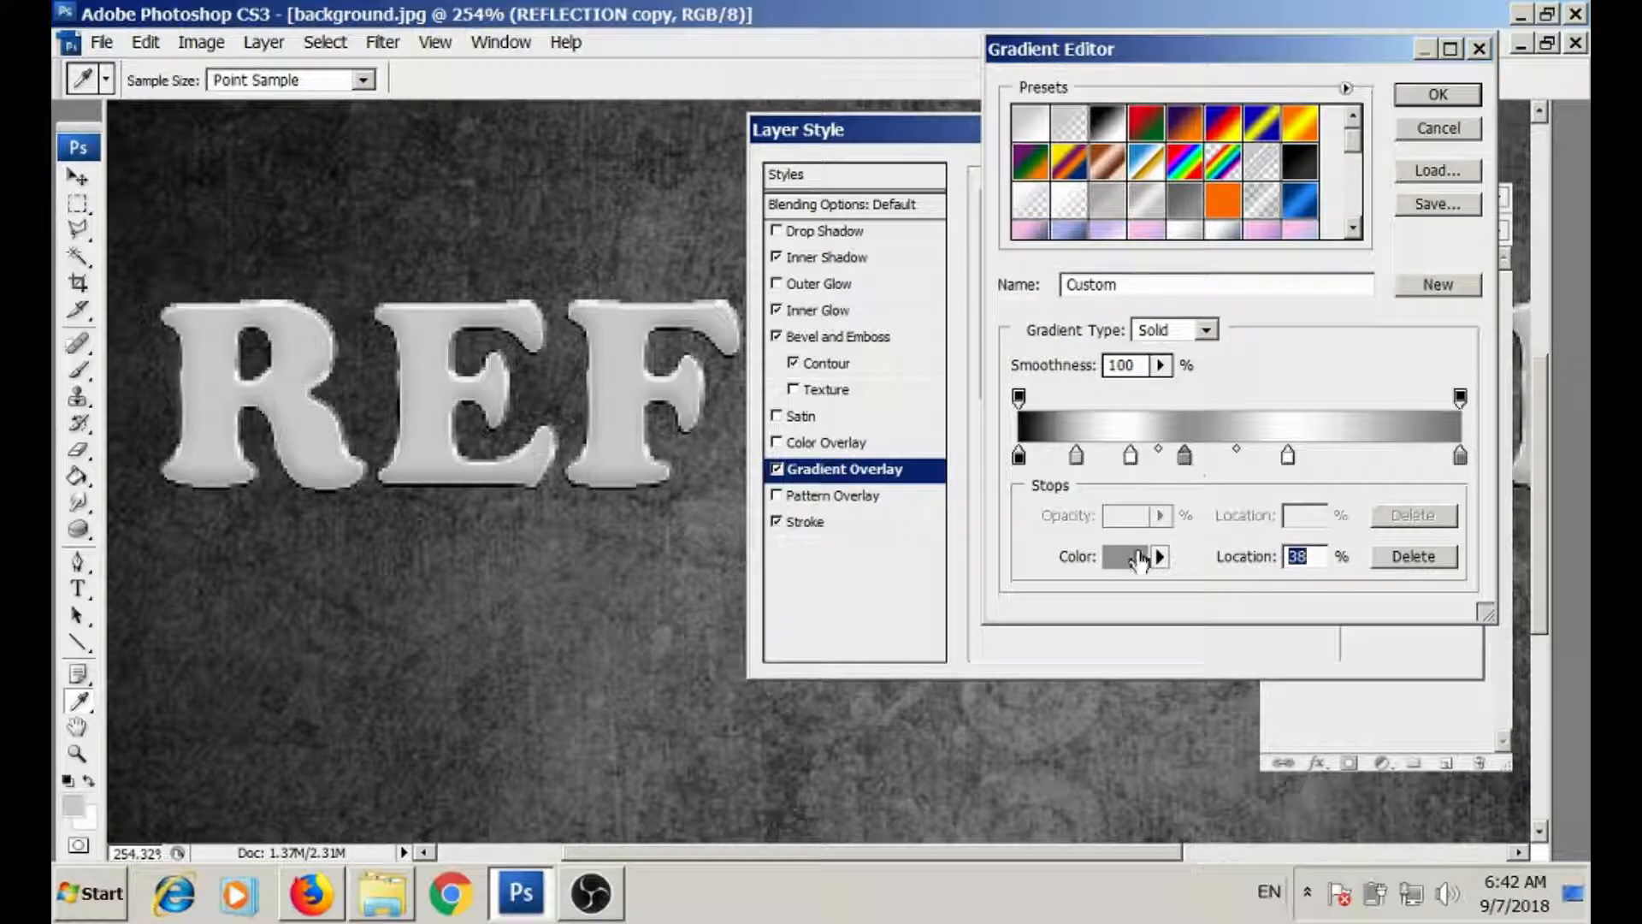
left_click(1130, 556)
left_click(783, 325)
left_click(1331, 150)
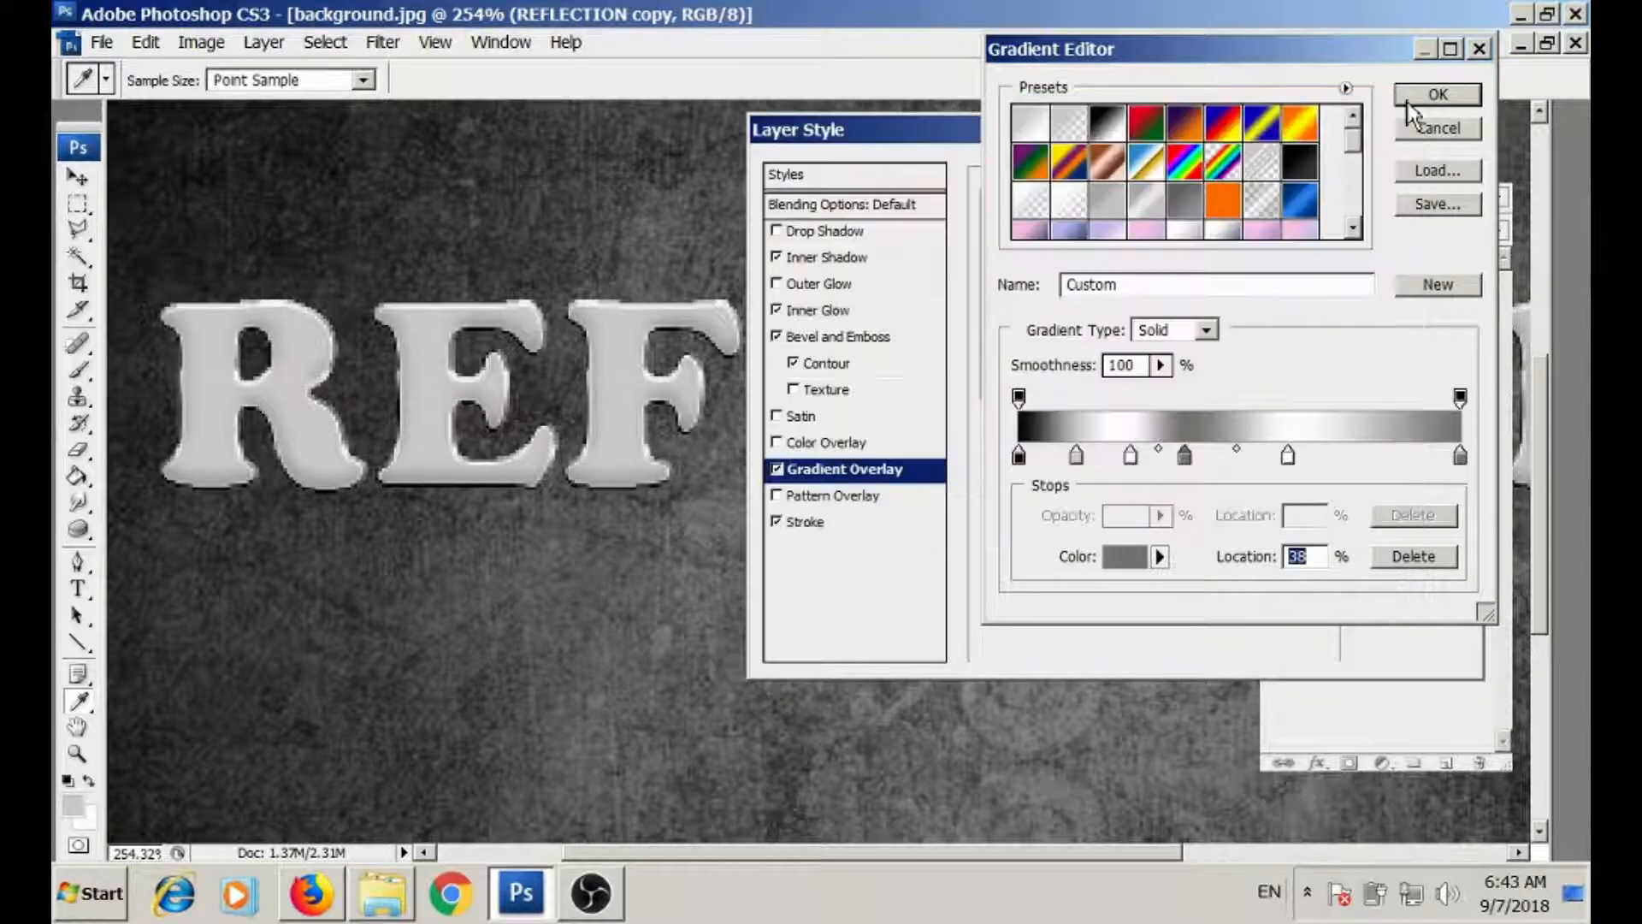
left_click(1437, 94)
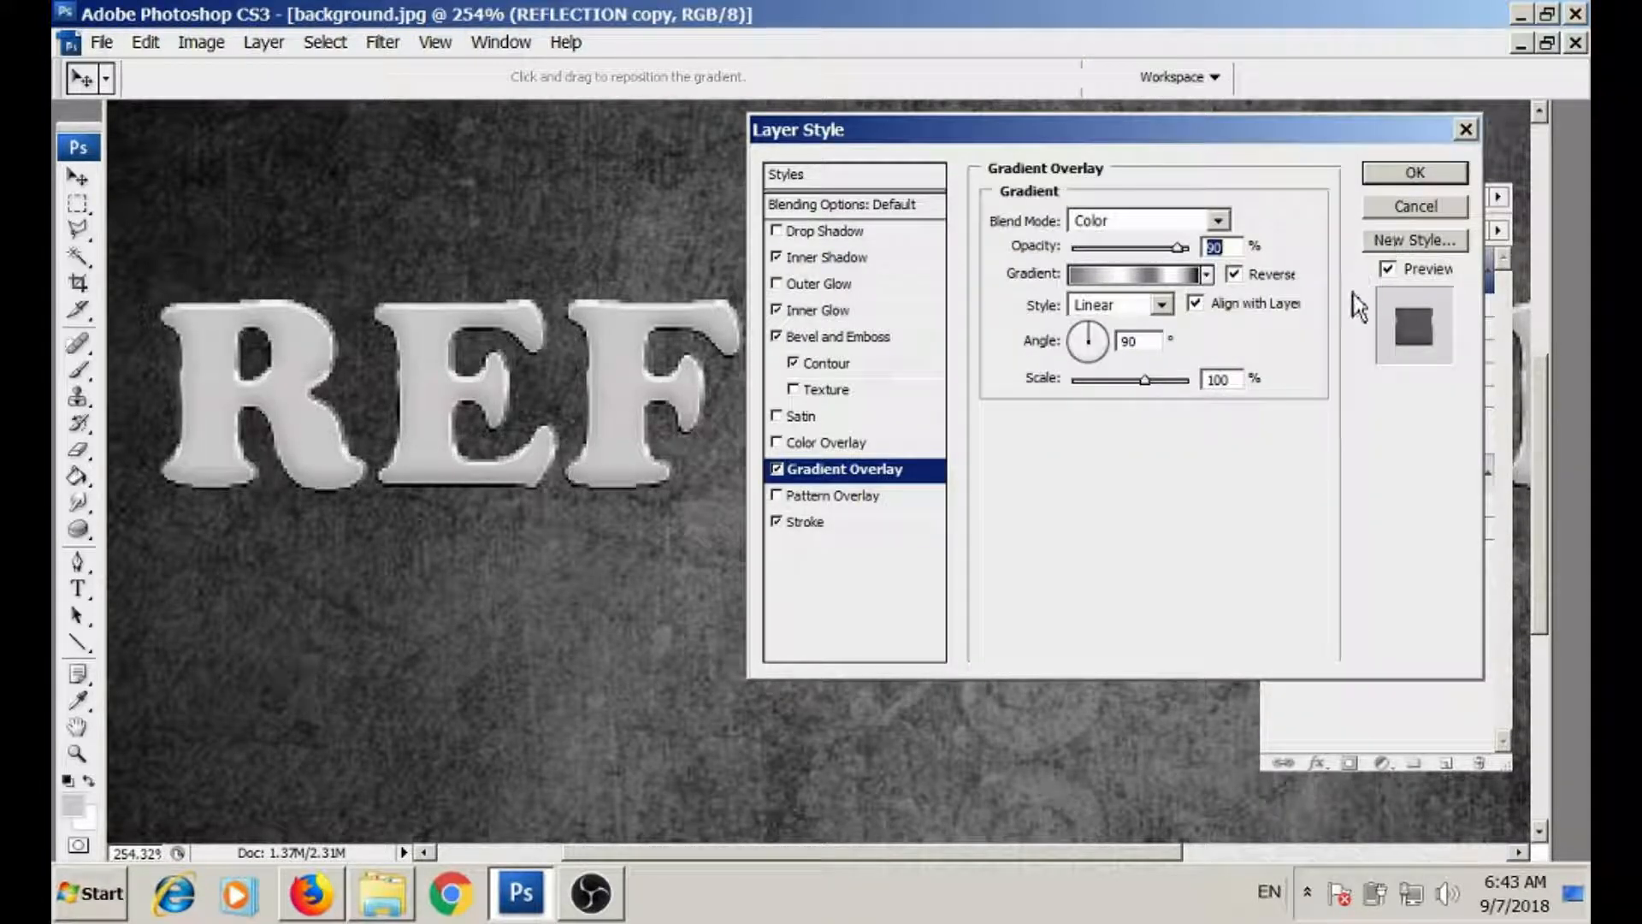
- Recolor the overlay gradient's 13% stop to medium gray and apply the Gradient Overlay to the text layer
left_click(1101, 274)
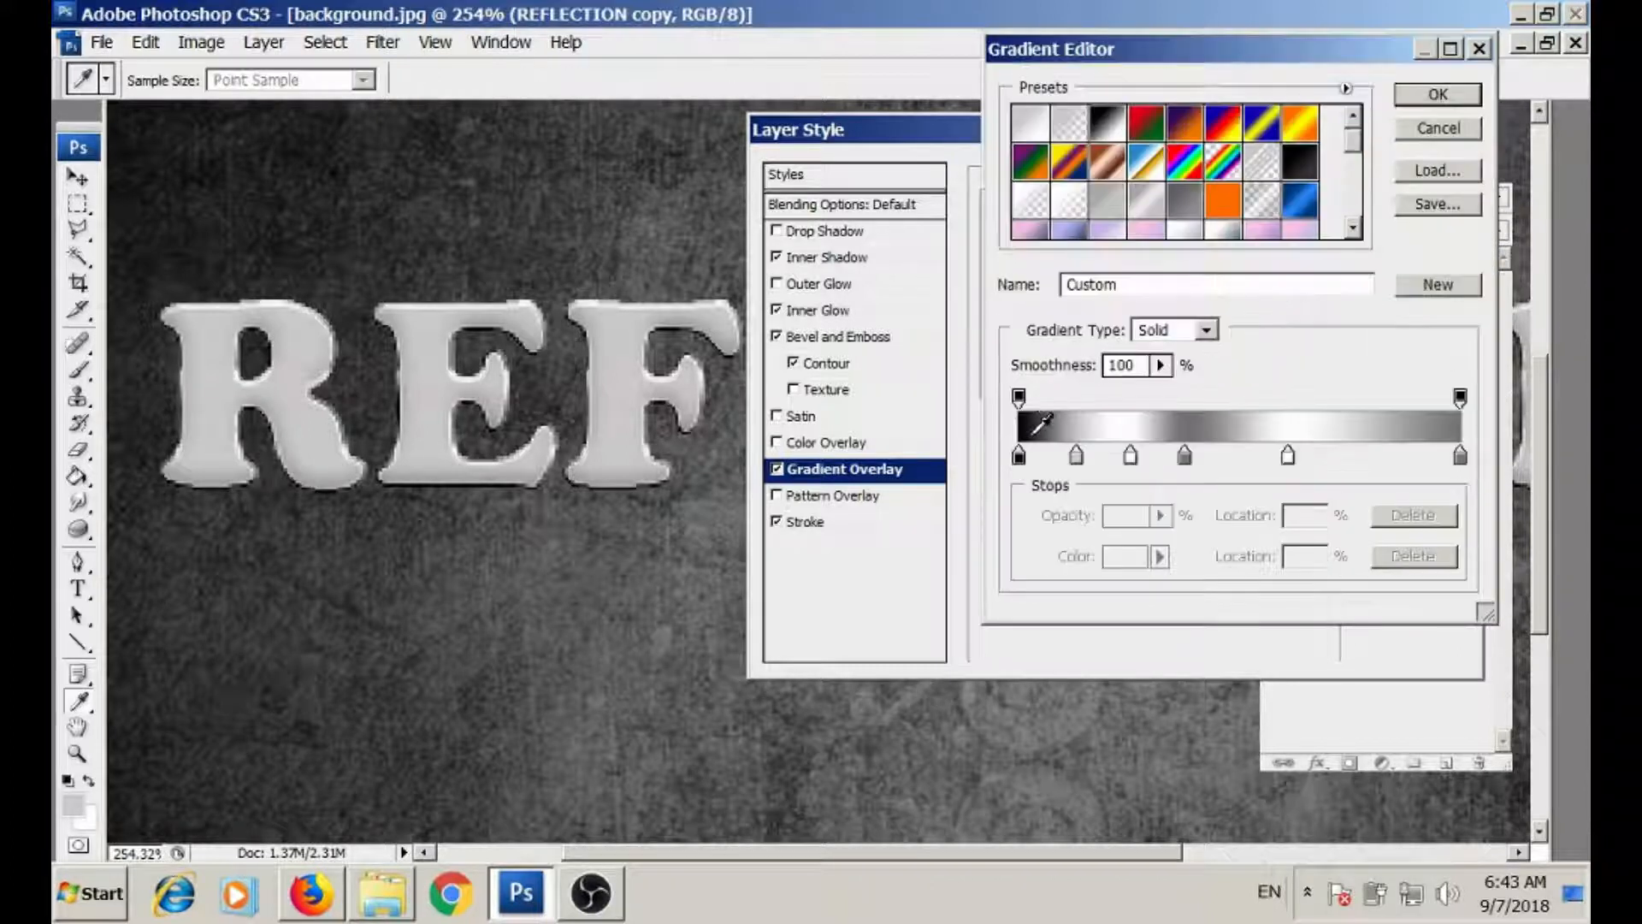
left_click(1076, 456)
left_click(1125, 556)
left_click(793, 307)
left_click(1339, 147)
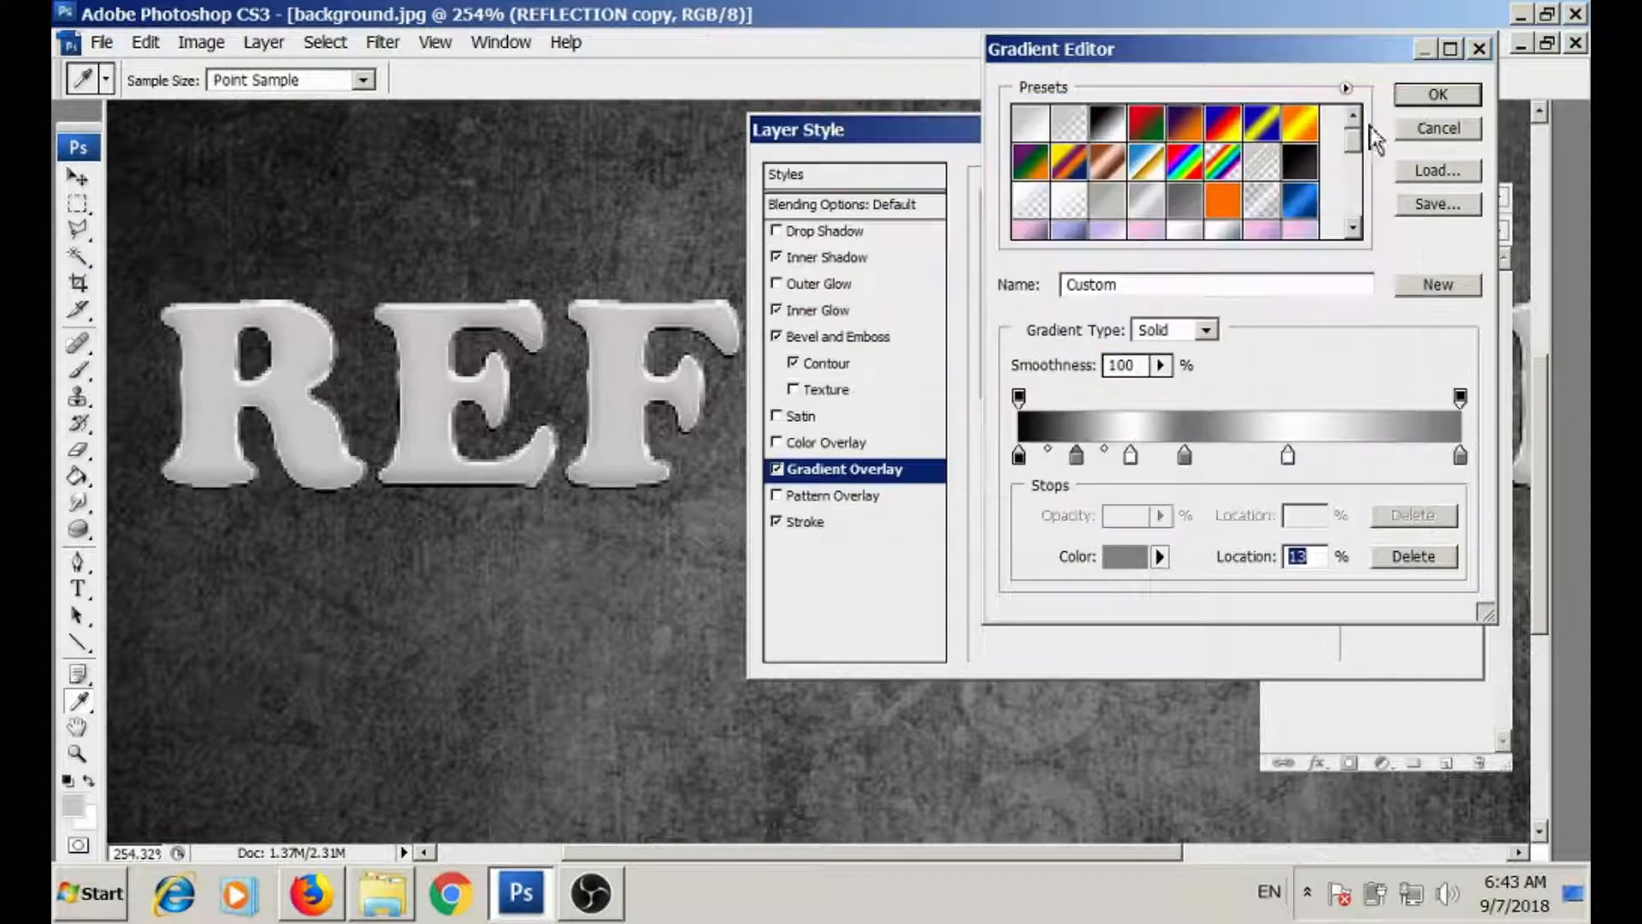
left_click(1436, 95)
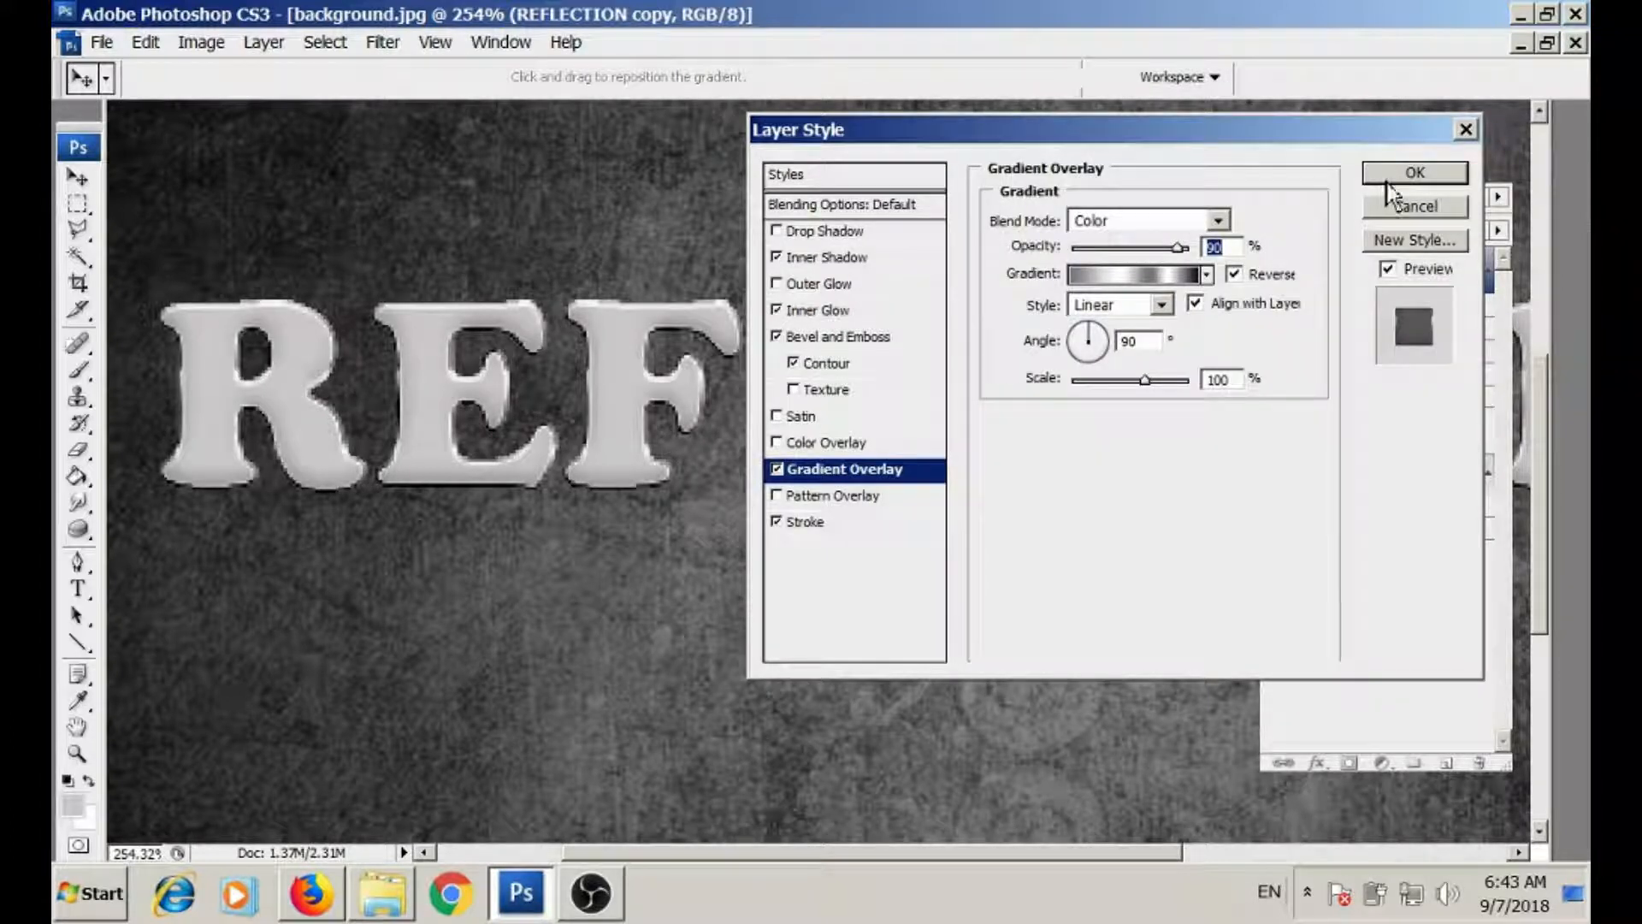
left_click(1407, 174)
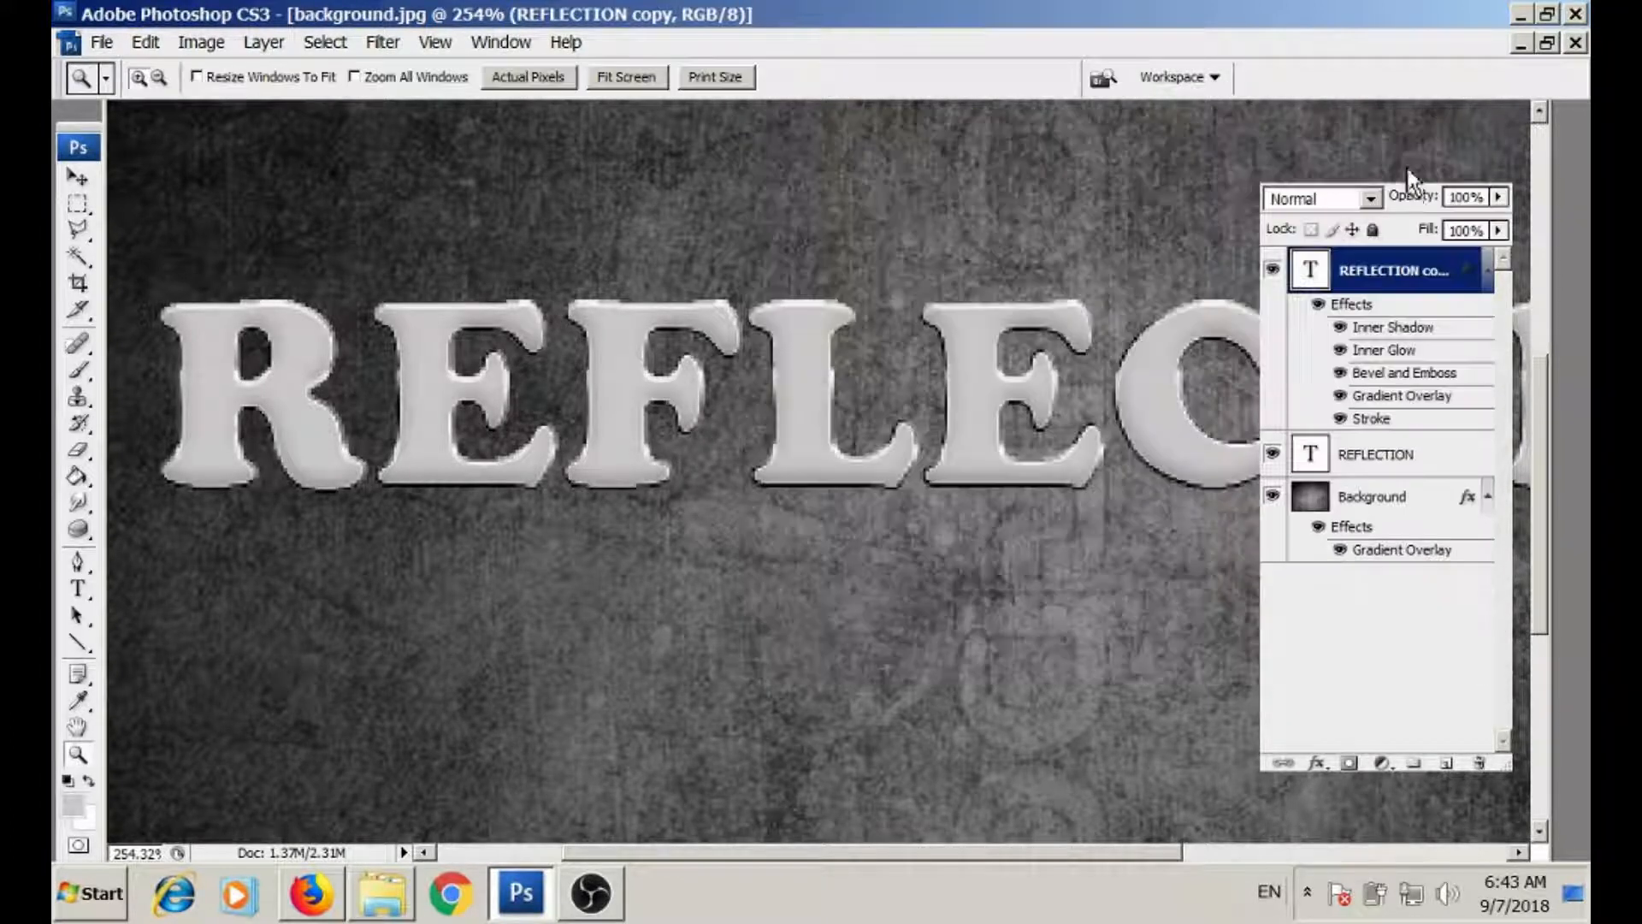
- Add a Pattern Overlay to the REFLECTION copy layer using the distorted bus photo pattern
left_click(1318, 762)
left_click(1332, 718)
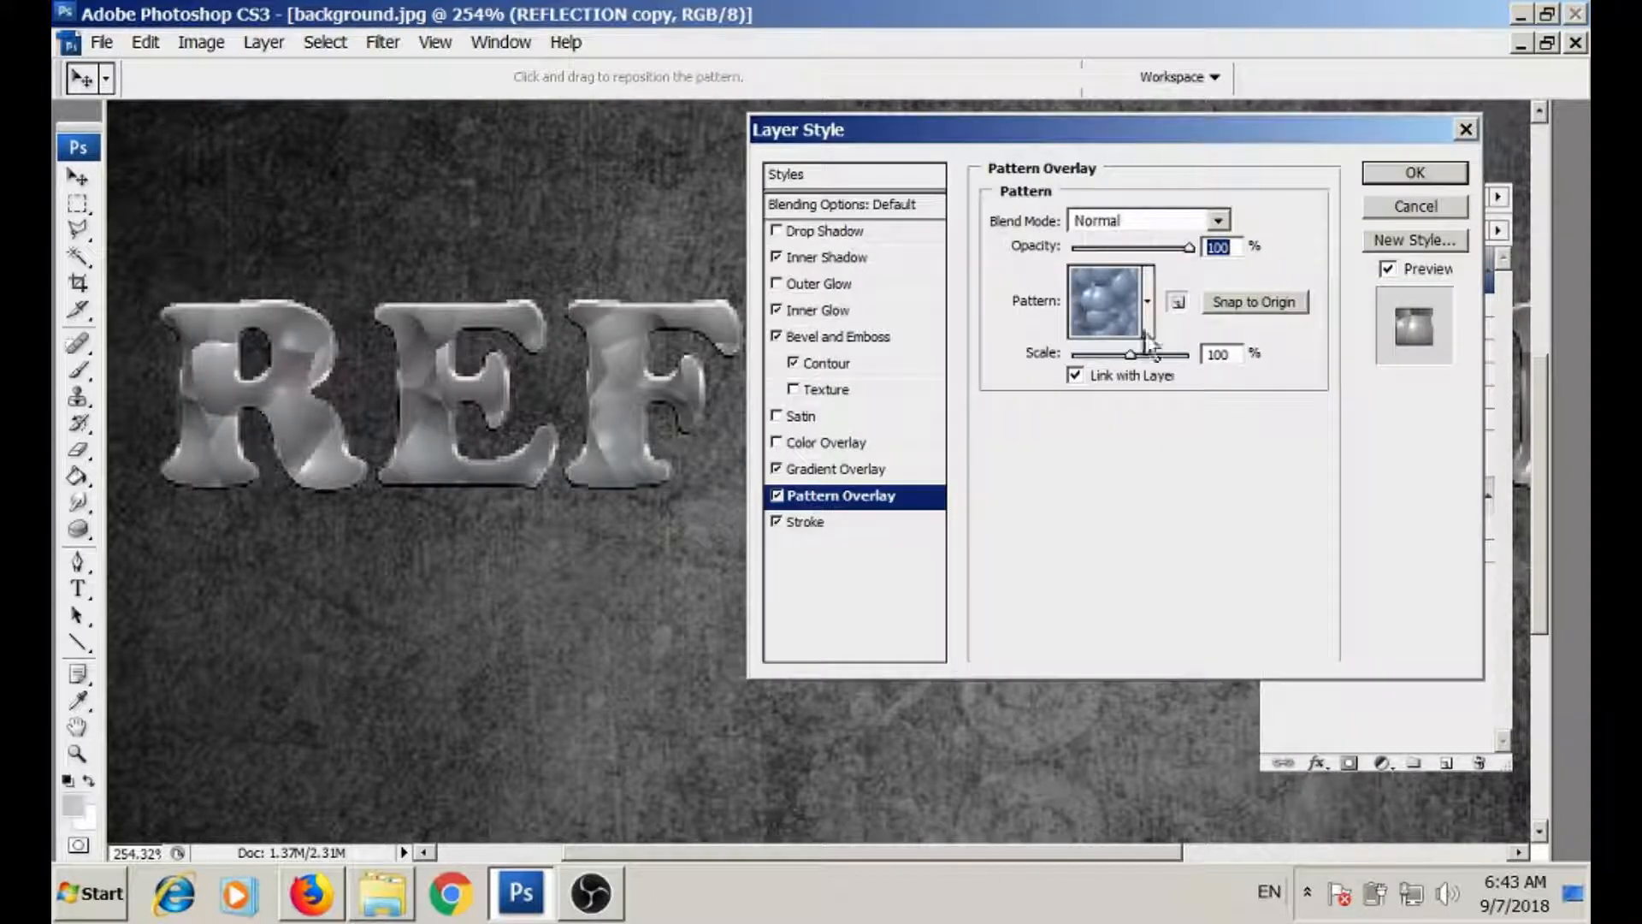
left_click(1149, 302)
left_click_drag(1218, 411, 1225, 494)
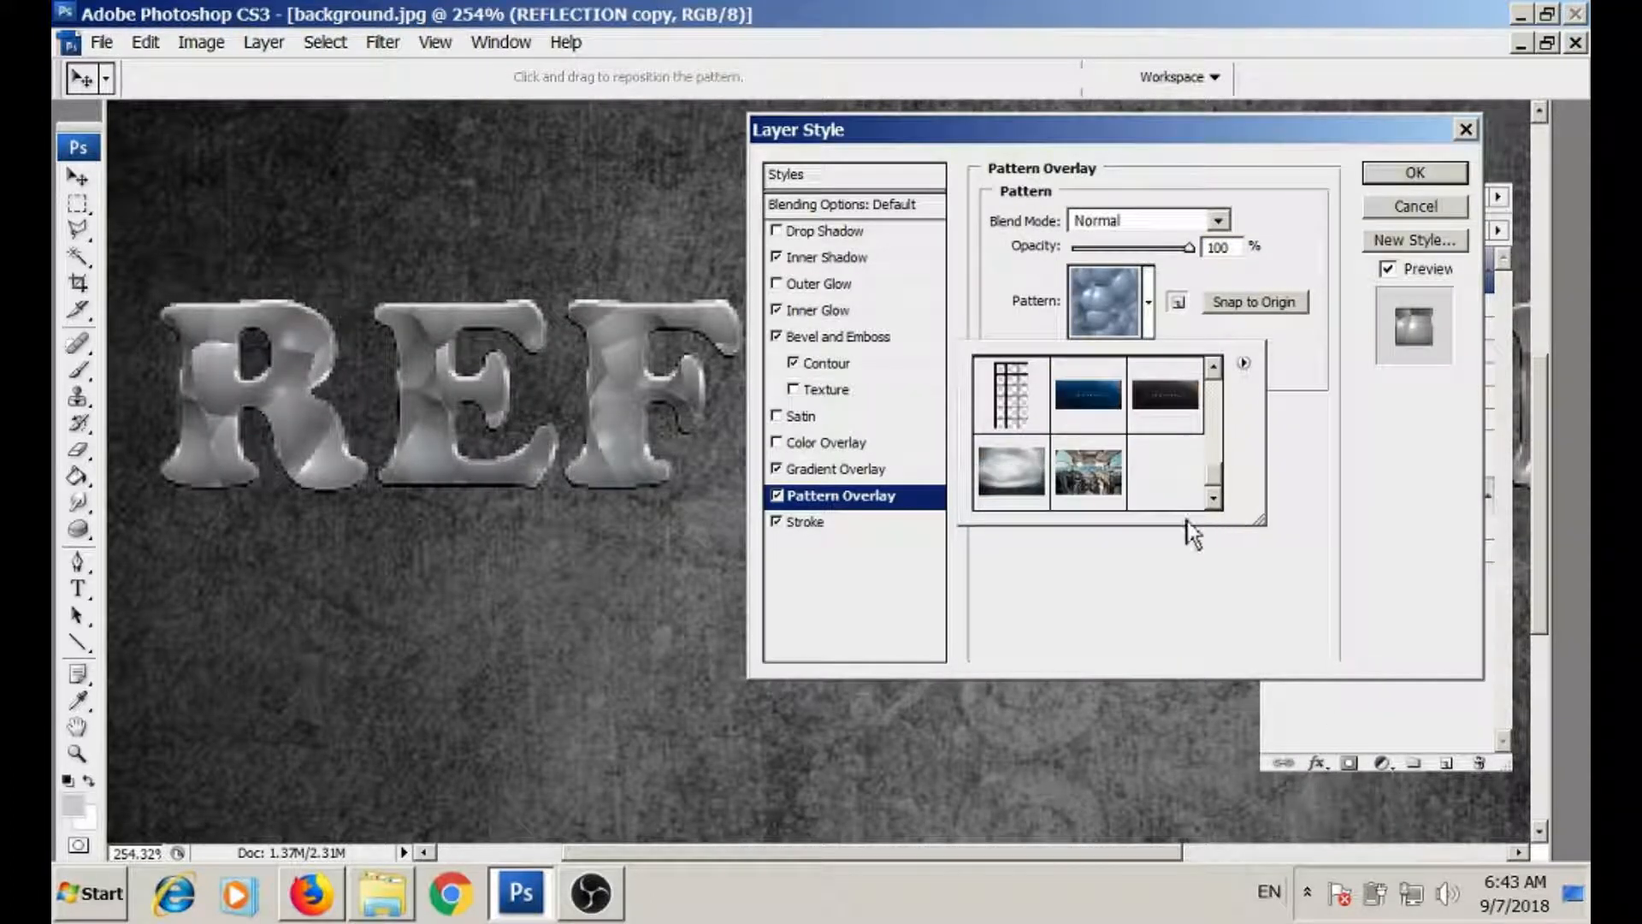
left_click(1116, 483)
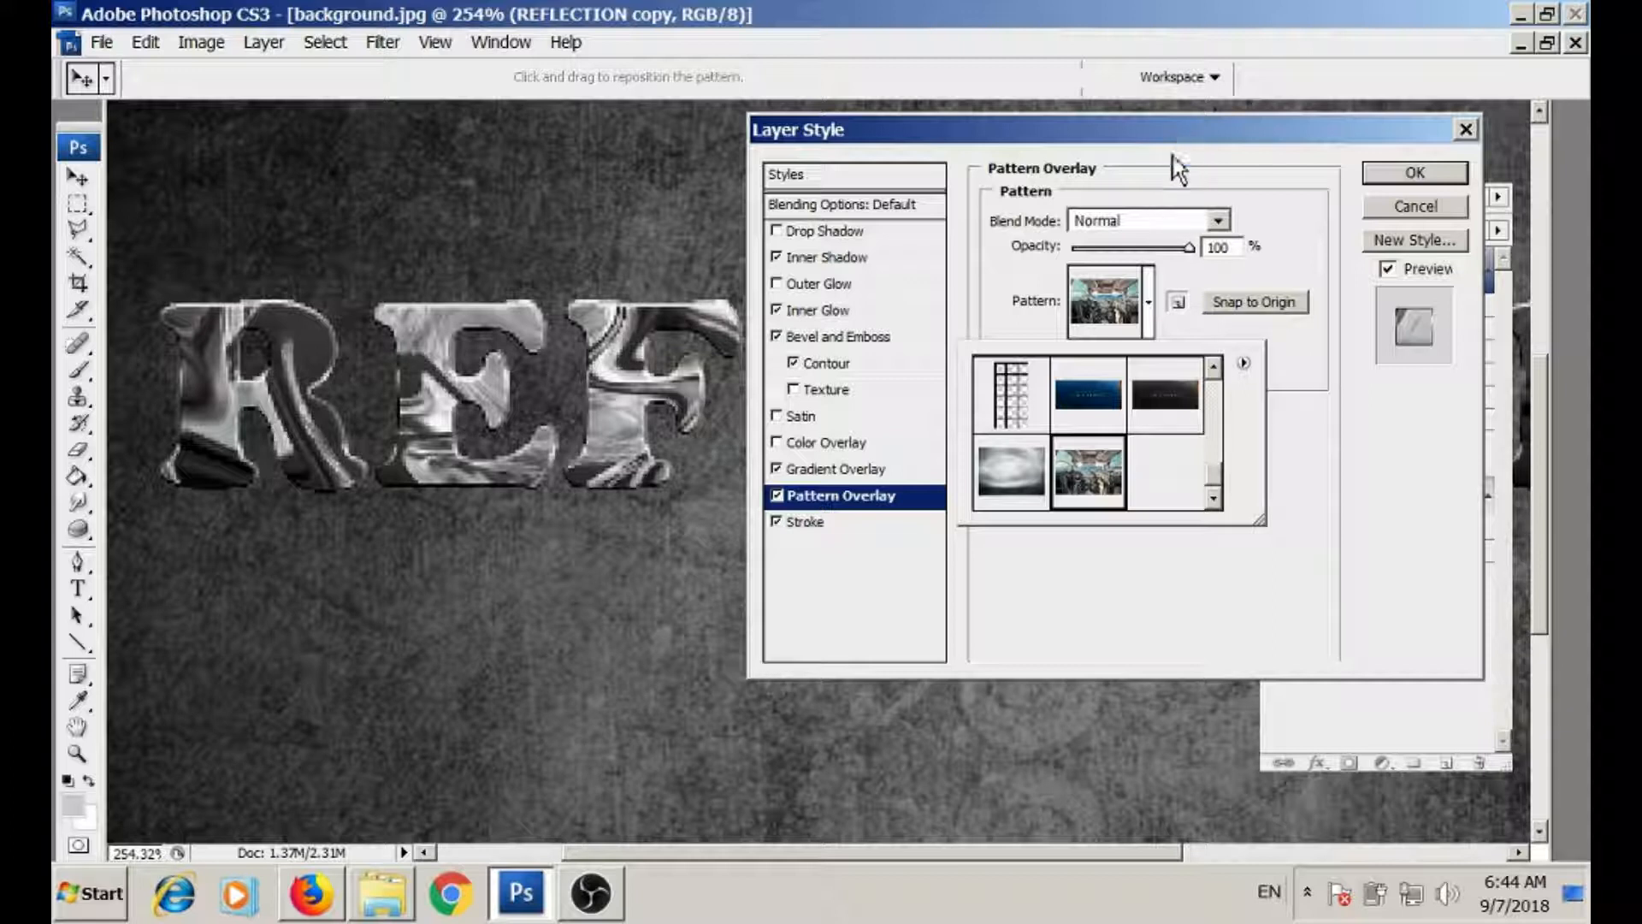
left_click(1037, 309)
- Set the pattern overlay's scale to 60% and apply it
double_click(1232, 353)
type("60")
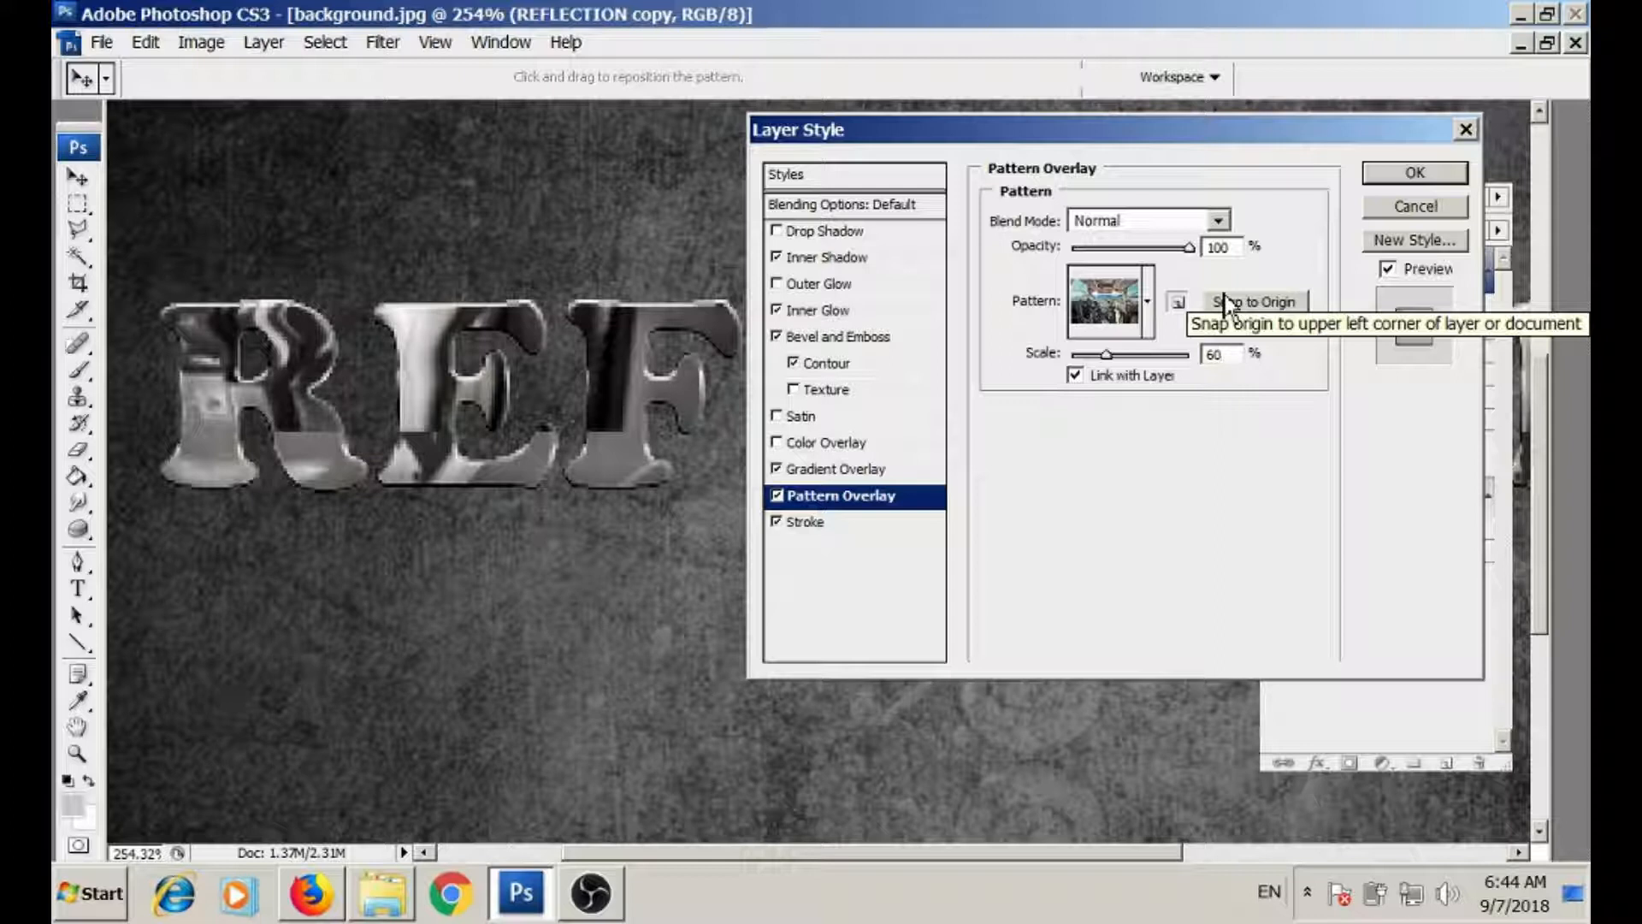
left_click(1402, 171)
- Add an Outer Glow to the REFLECTION copy layer with Multiply blending and 35% opacity
left_click(1317, 763)
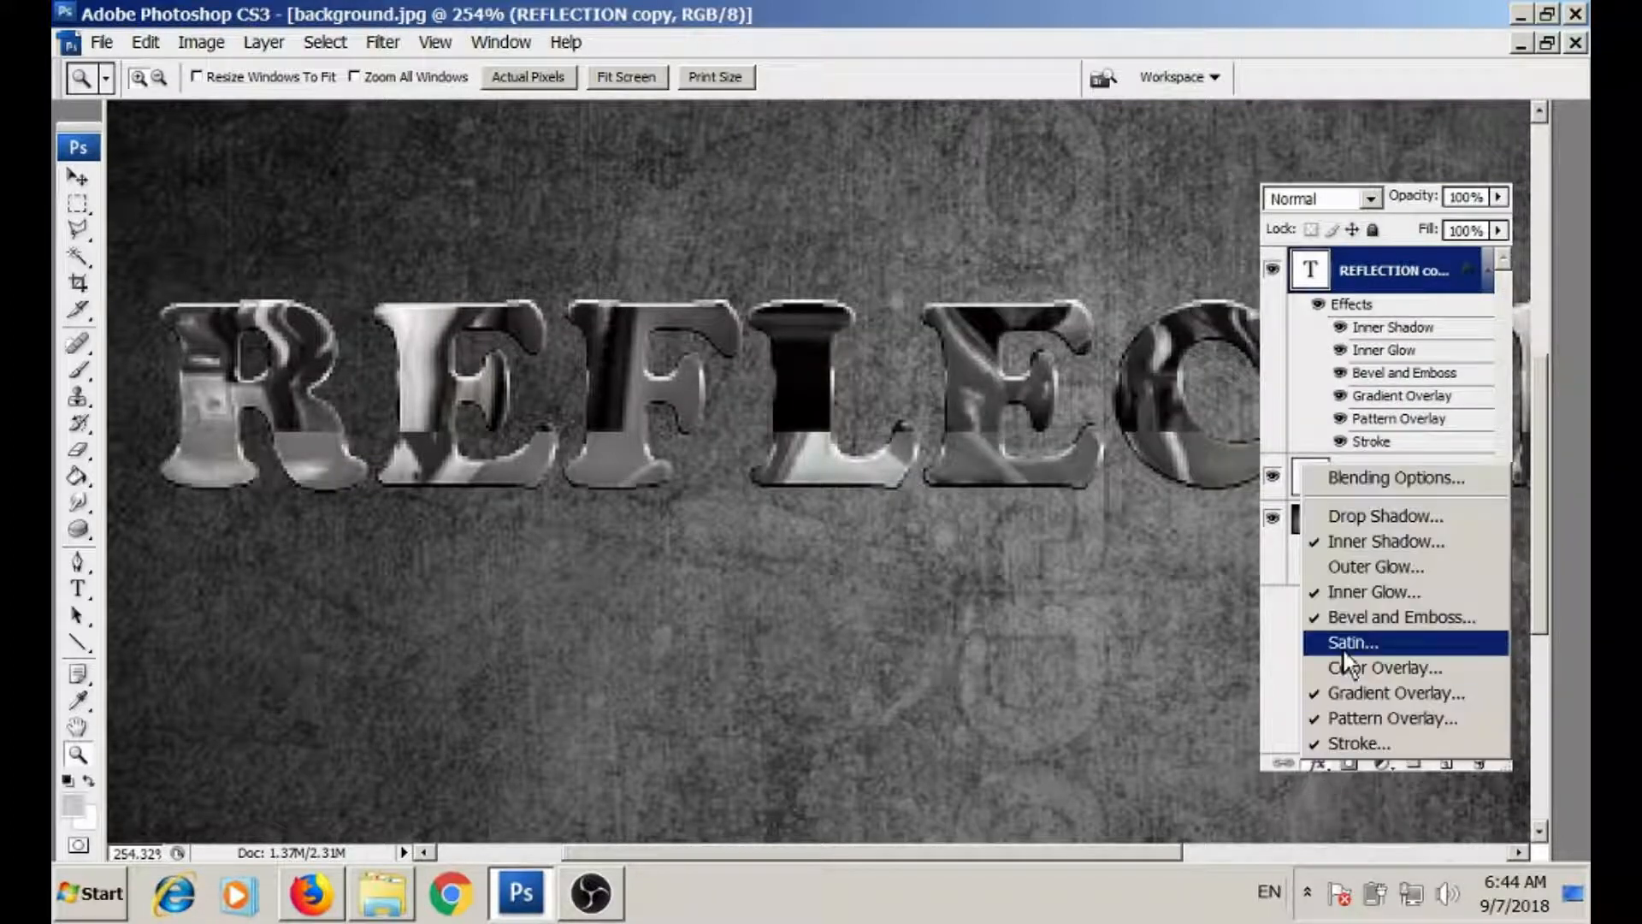
left_click(1341, 572)
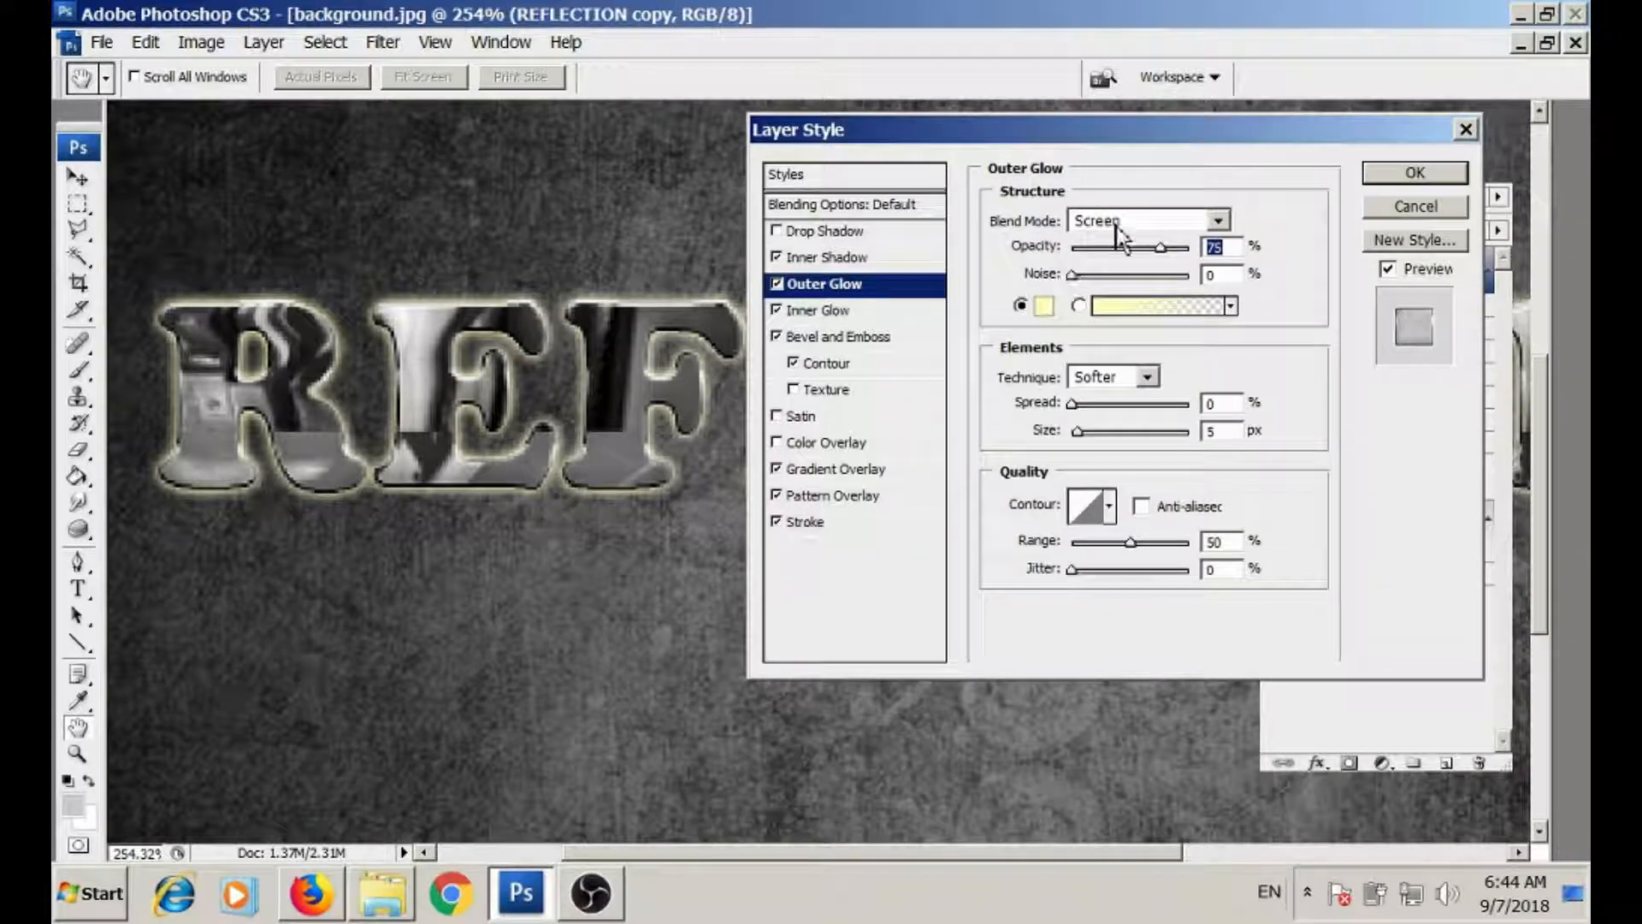
left_click(1120, 220)
left_click(1099, 110)
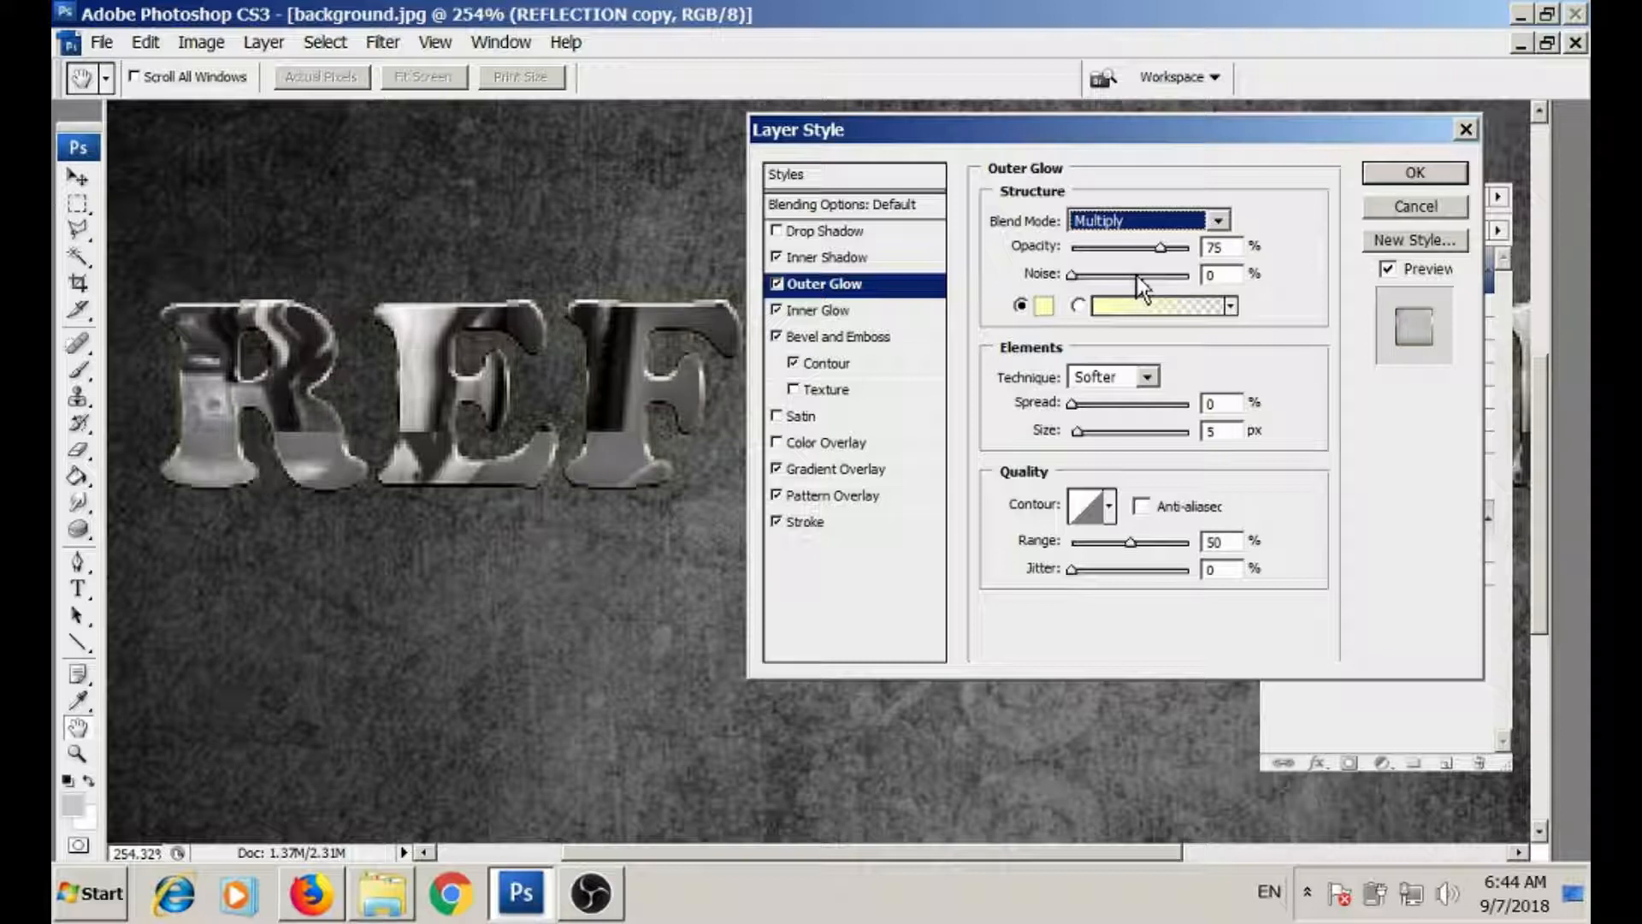
double_click(1219, 247)
type("35")
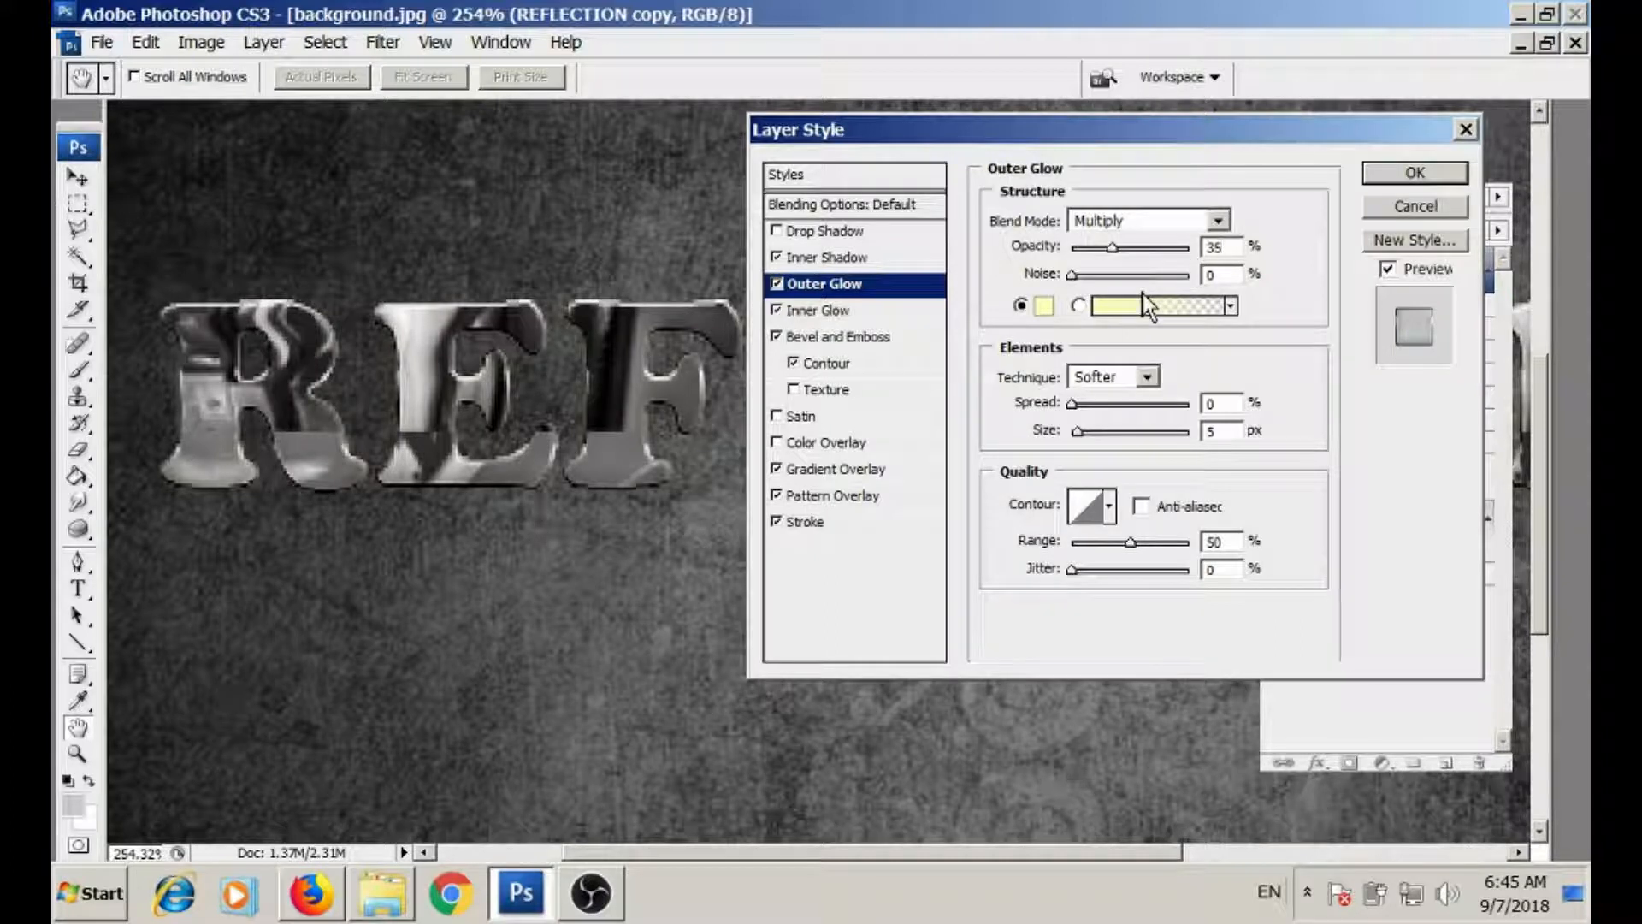
- Set the outer glow's color to 404040 and its size to 21 px
left_click(1045, 306)
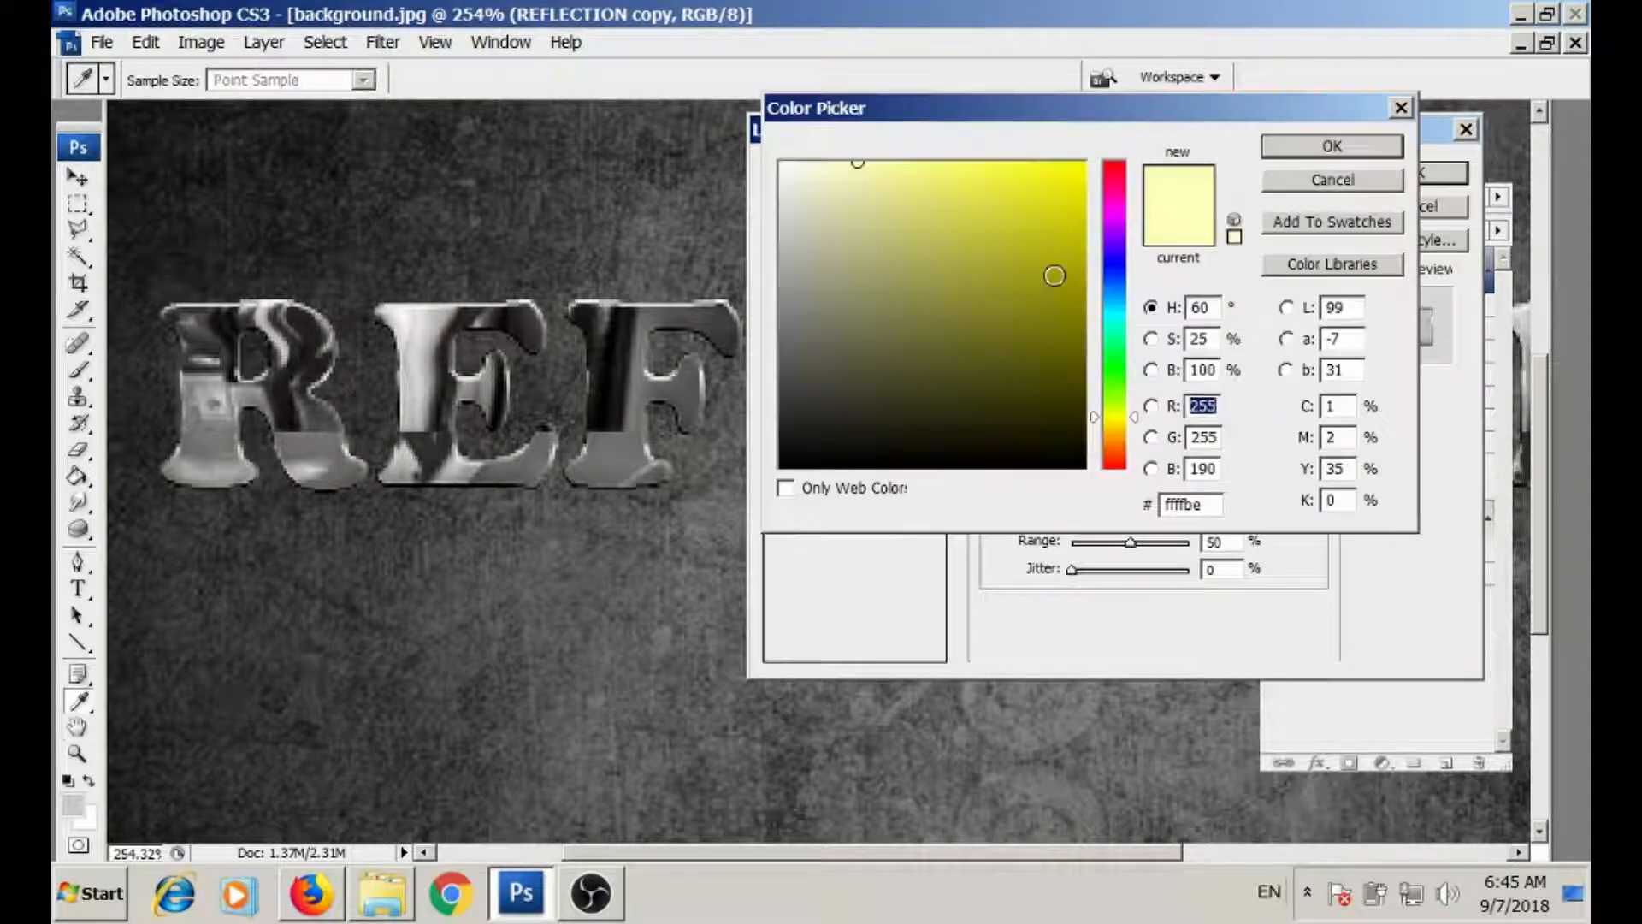
type("004040")
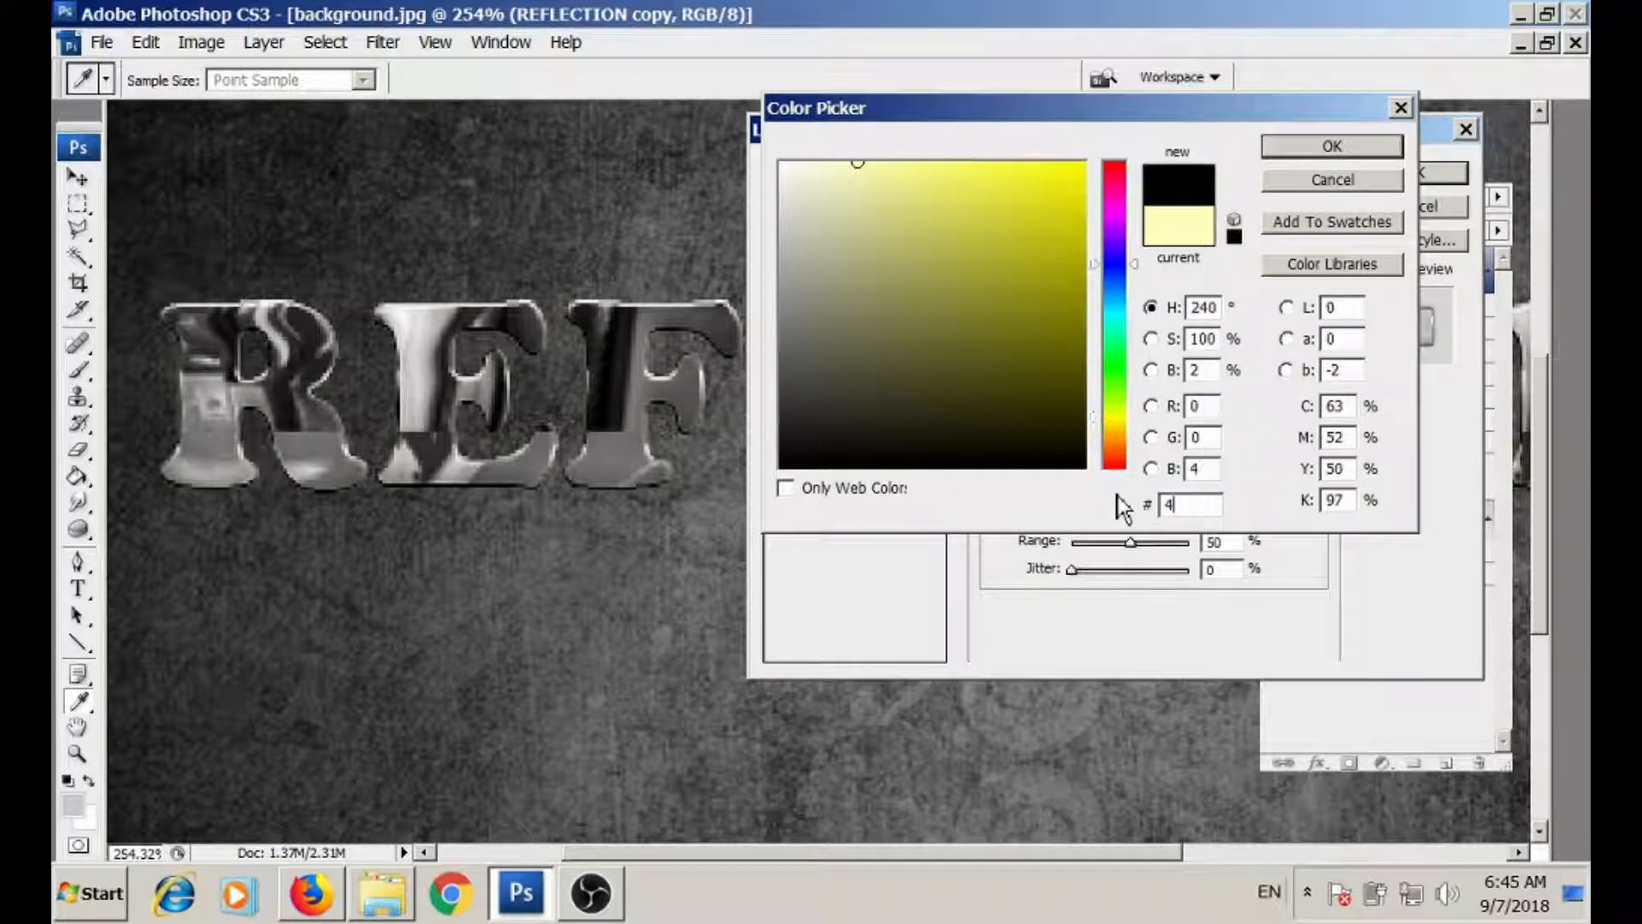
type("40")
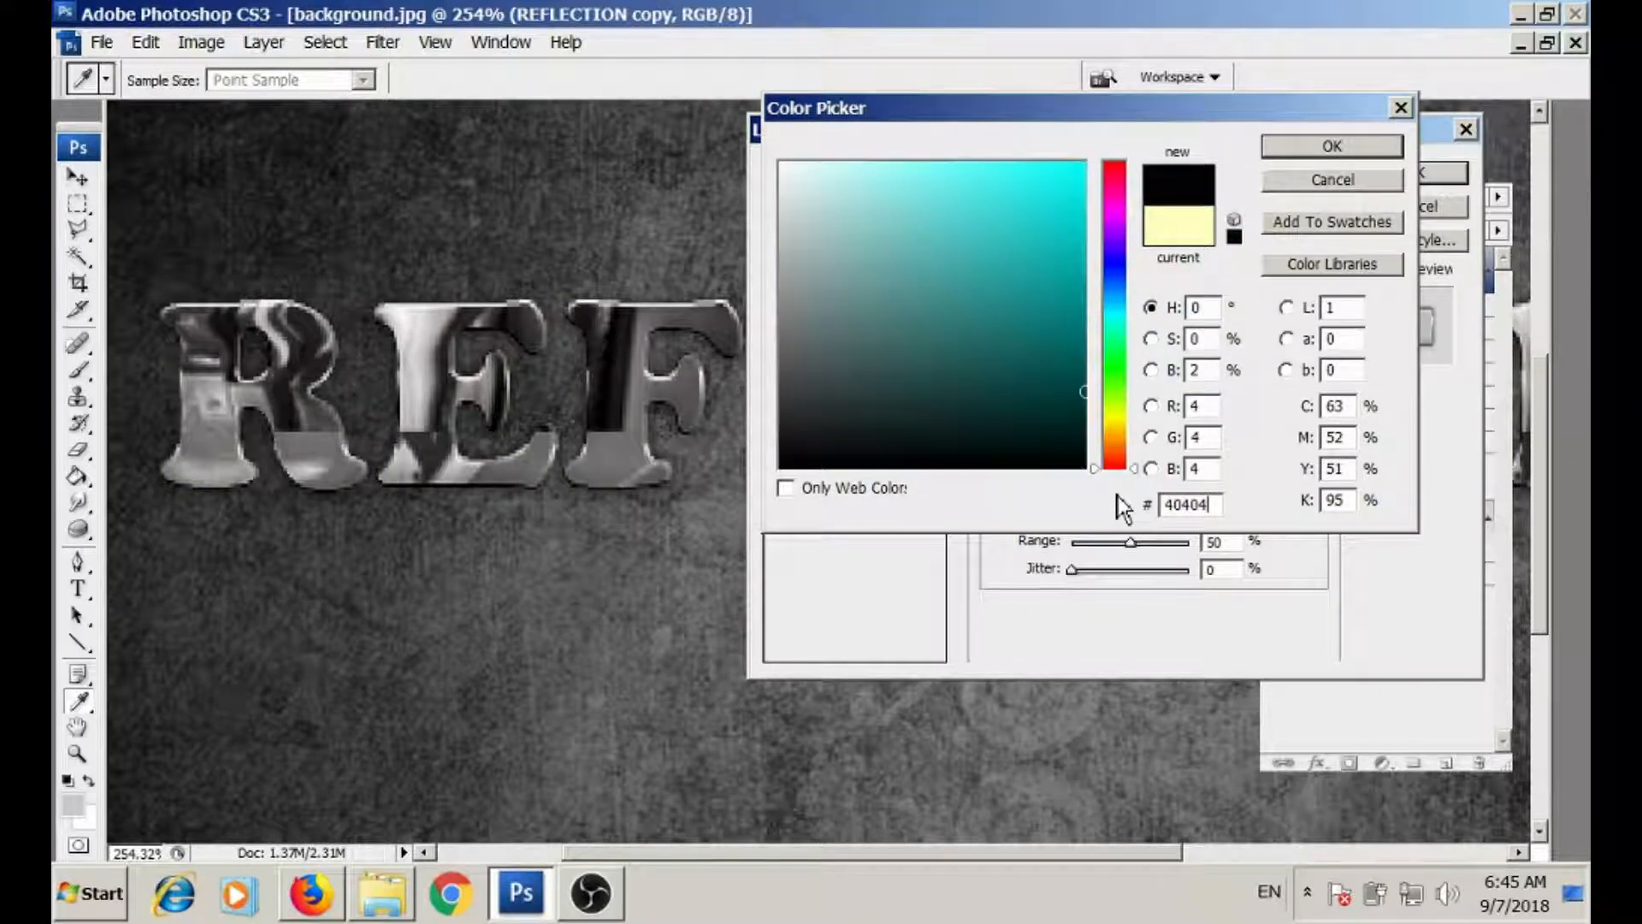
left_click(1300, 152)
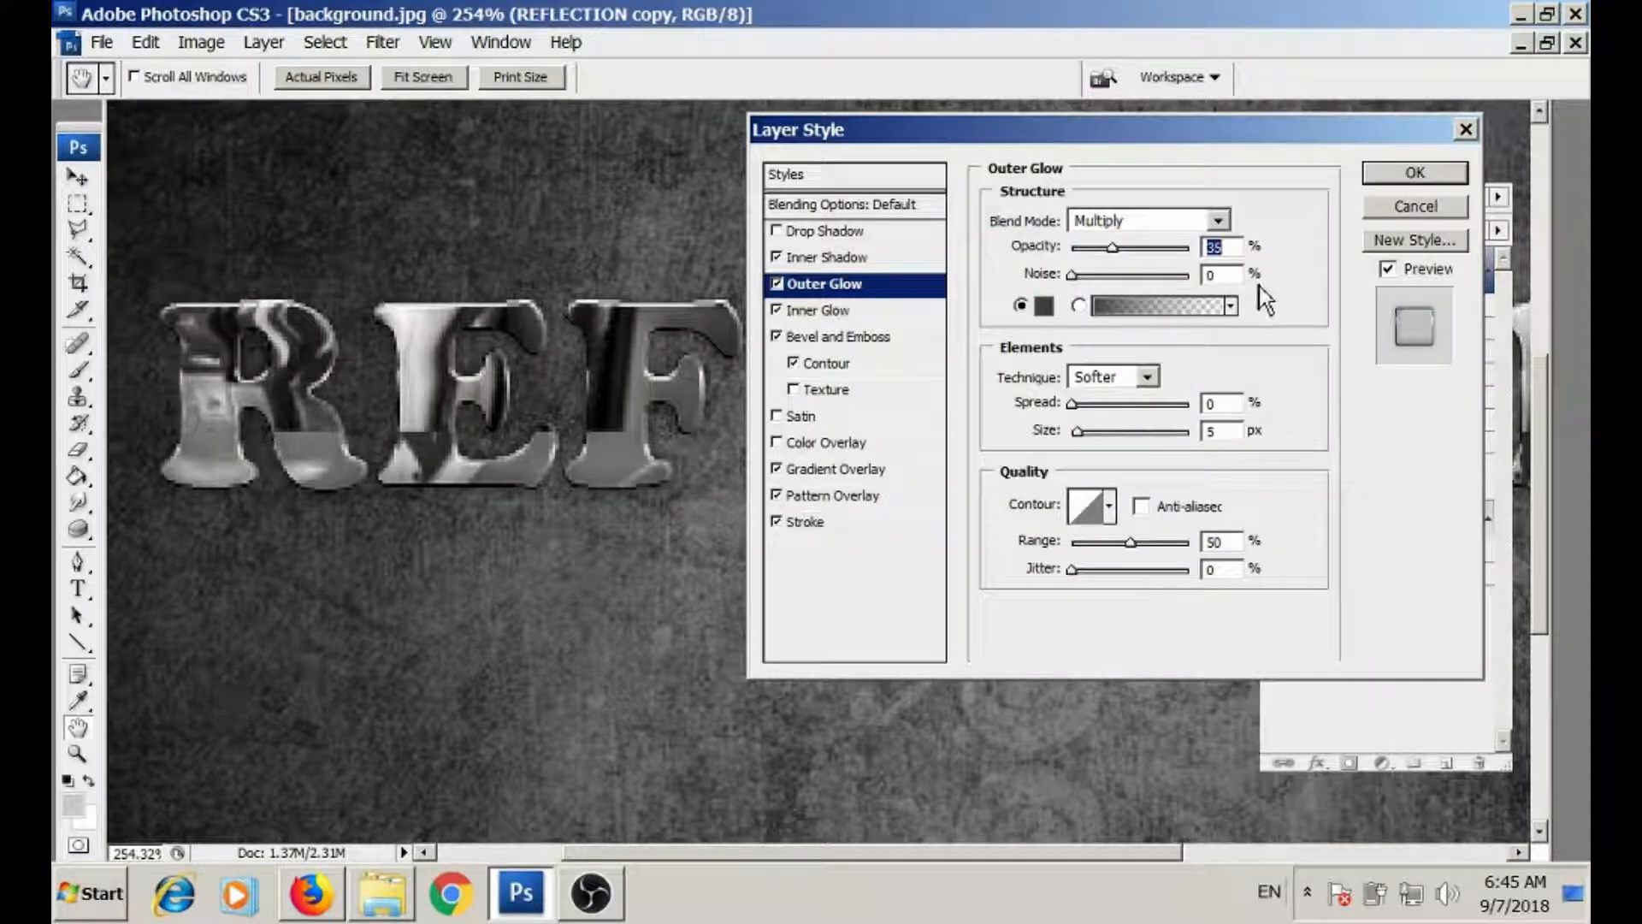
left_click(1226, 403)
type("21")
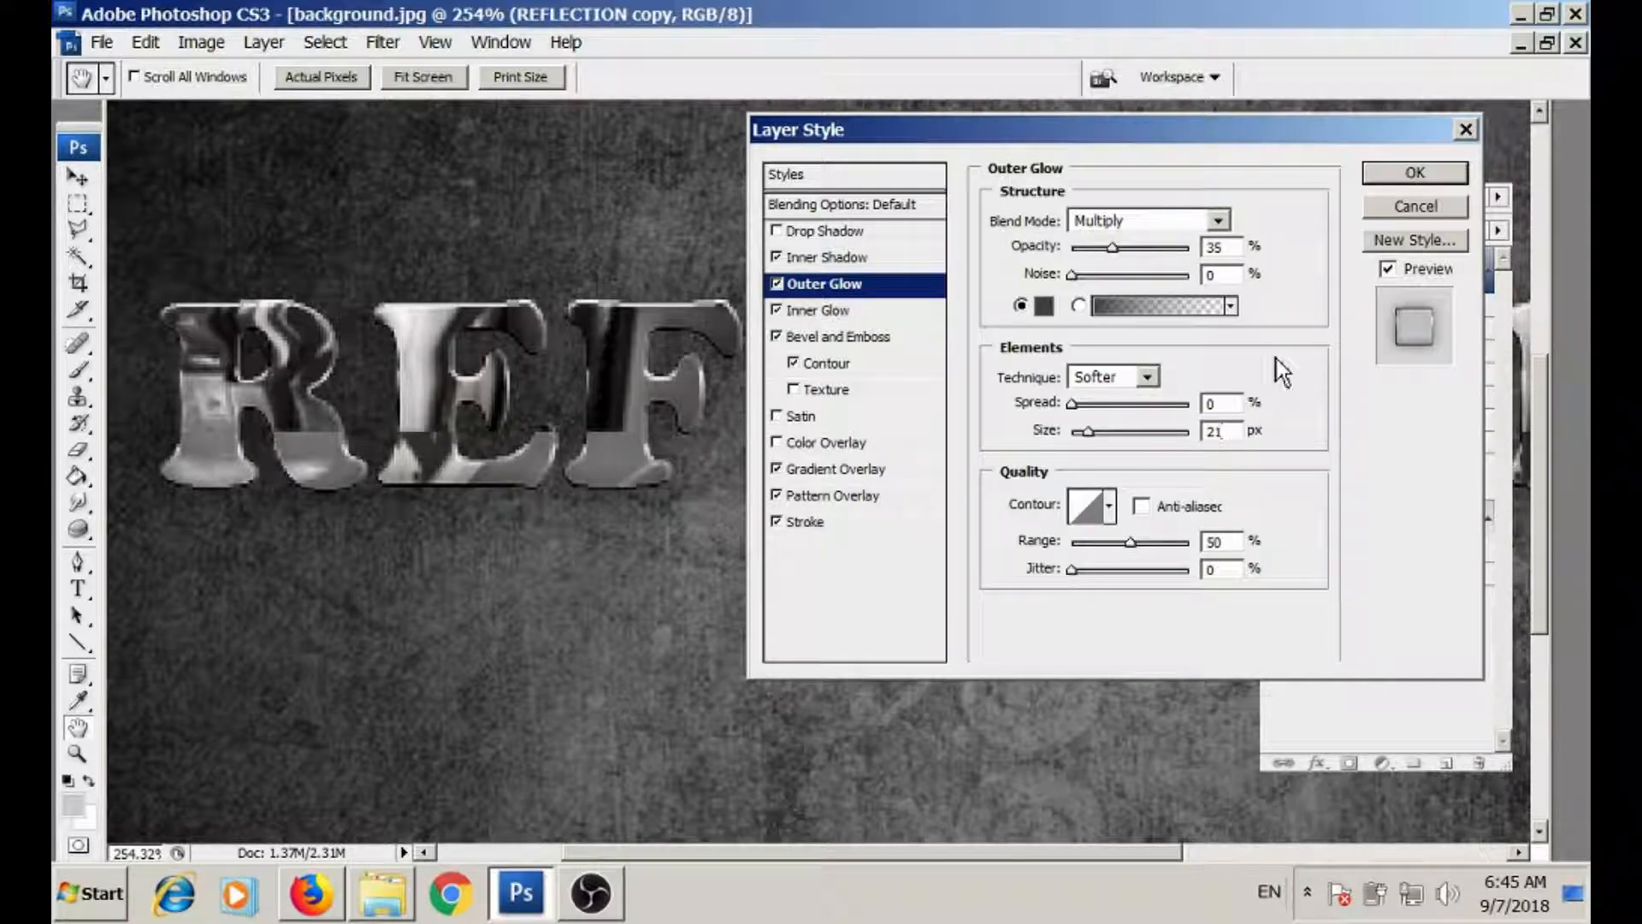
- Apply the outer glow settings to the REFLECTION copy layer
mouse_move(1072, 405)
left_mouse_down()
mouse_move(1142, 408)
mouse_move(1084, 418)
left_mouse_up()
left_click(1415, 172)
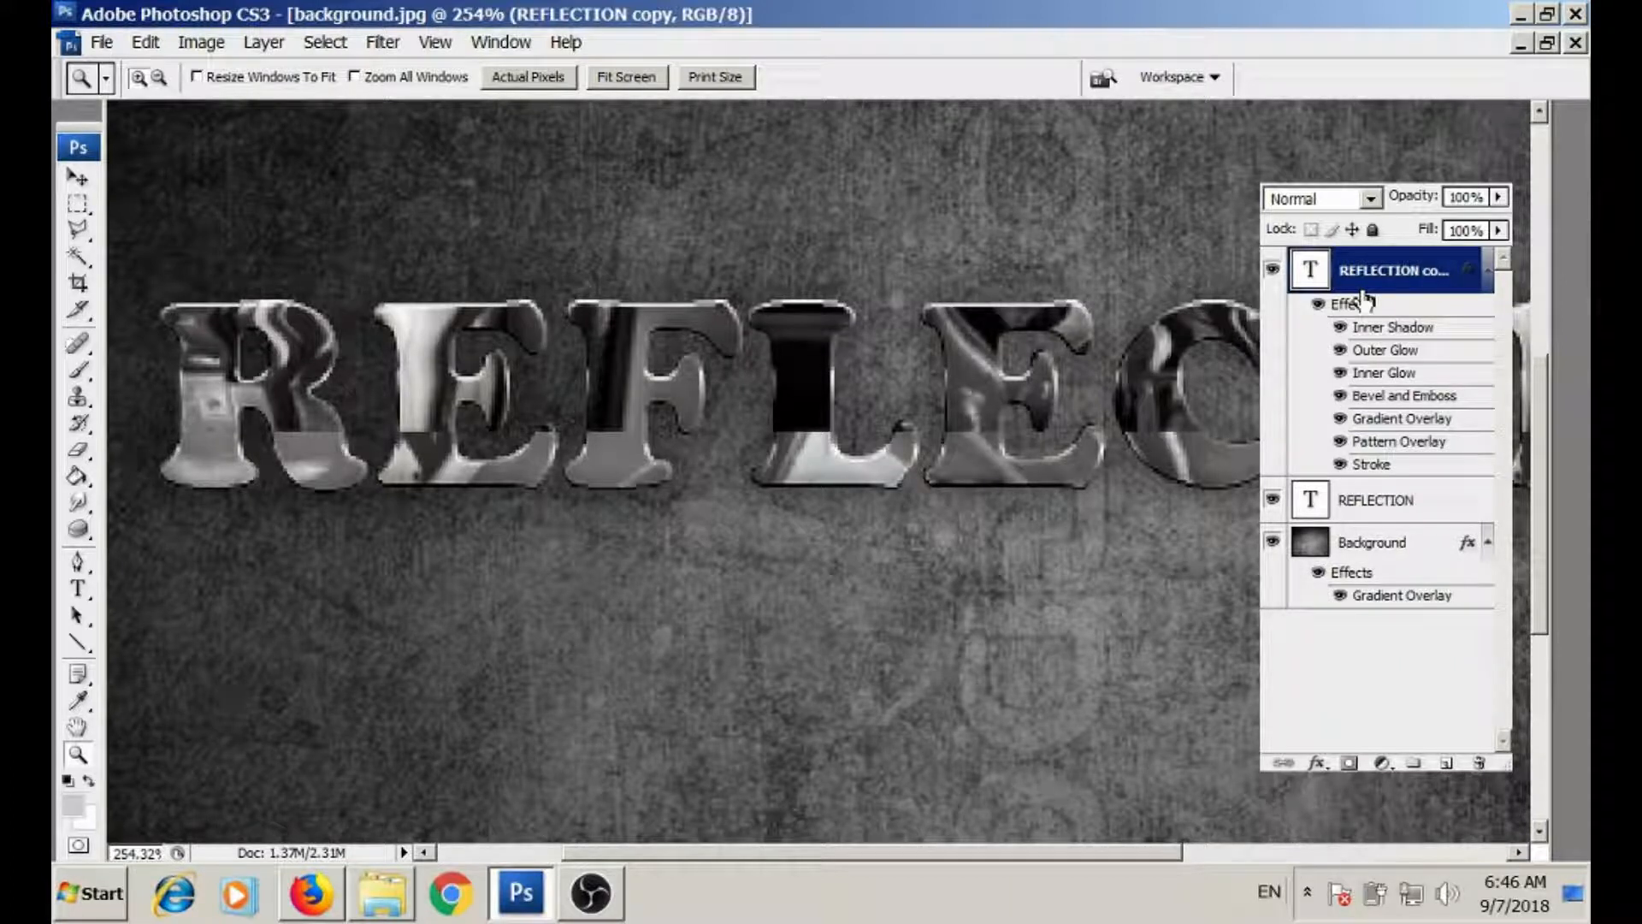
- Add a Drop Shadow to the REFLECTION copy layer with 100% opacity and a size of 10 px
left_click(1317, 762)
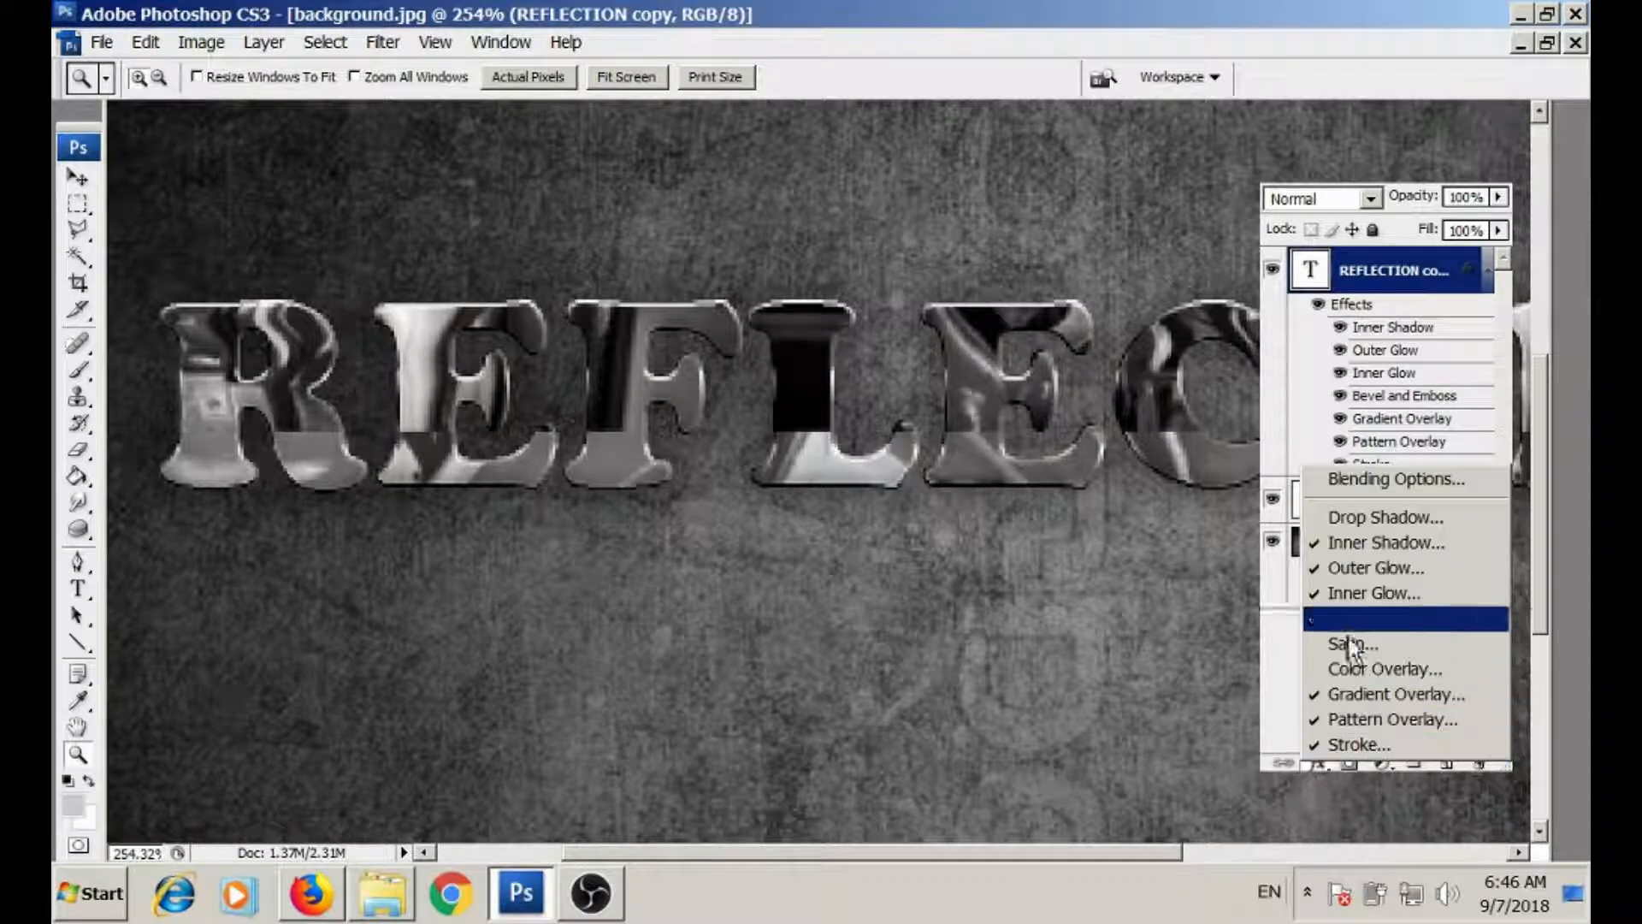
left_click(1369, 517)
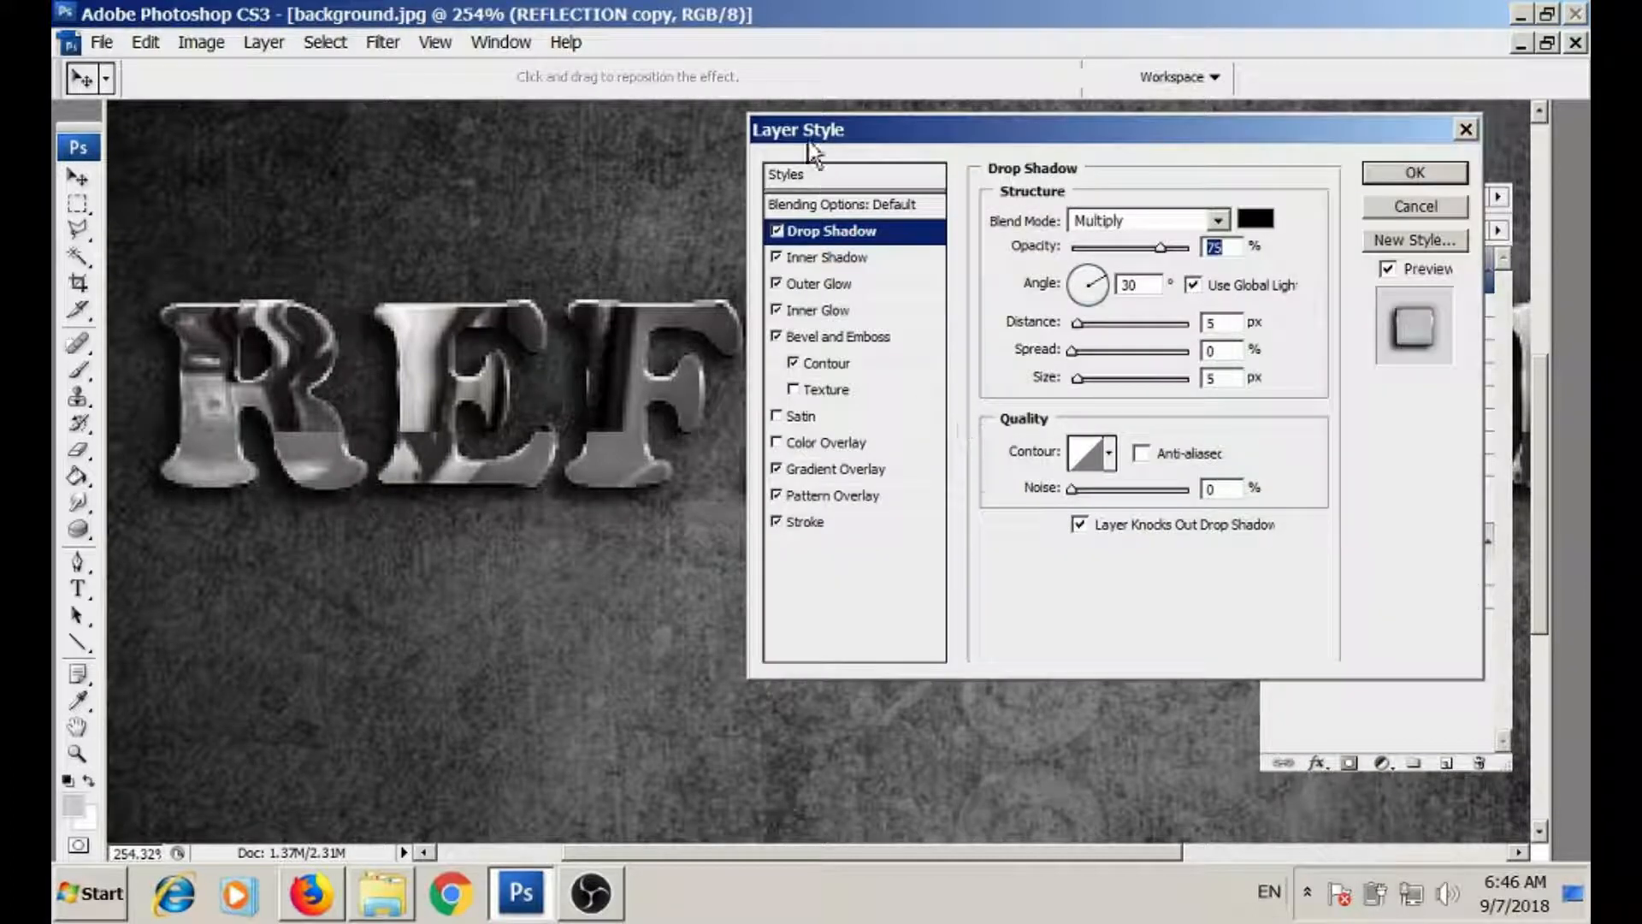
left_click_drag(1162, 257, 1208, 256)
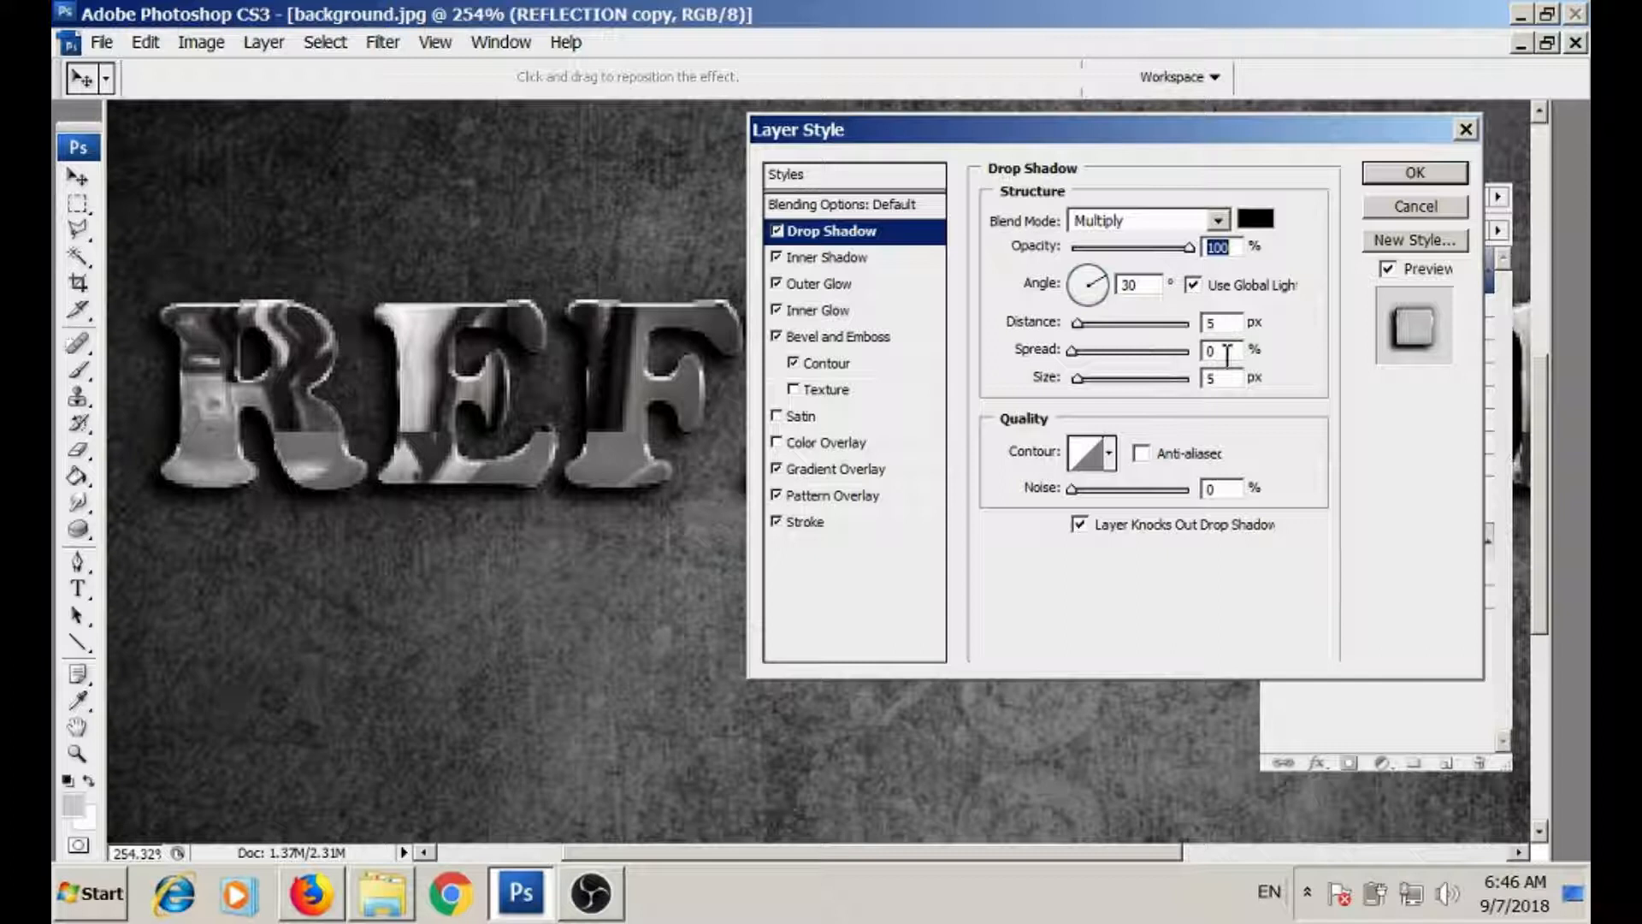
left_click_drag(1239, 379, 1160, 385)
type("10")
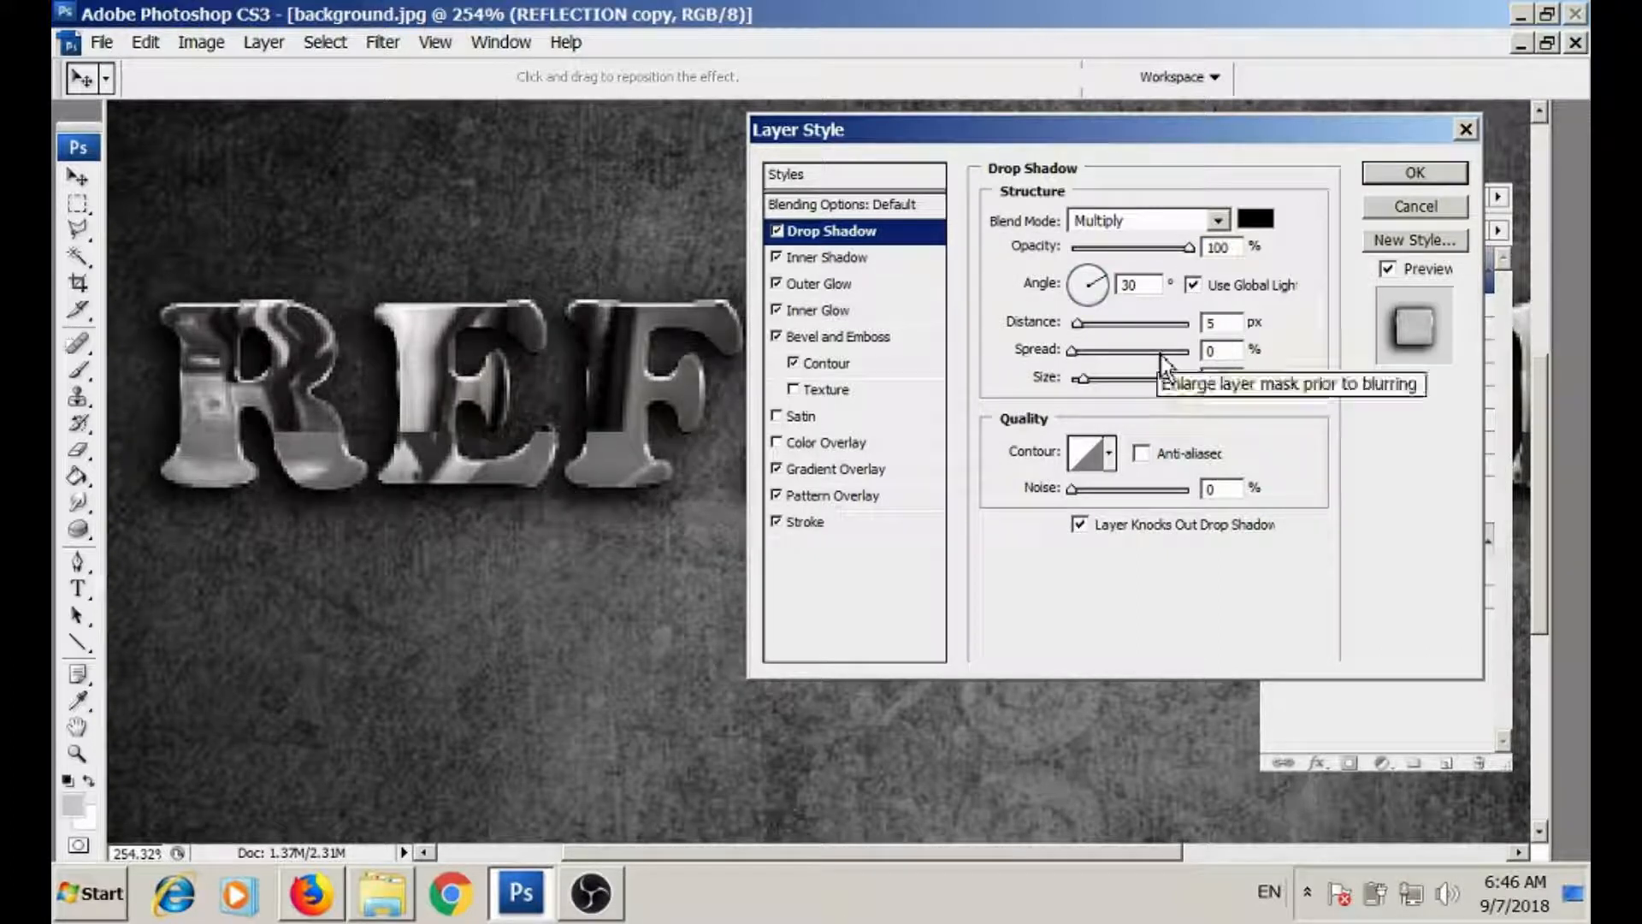
left_click(1381, 178)
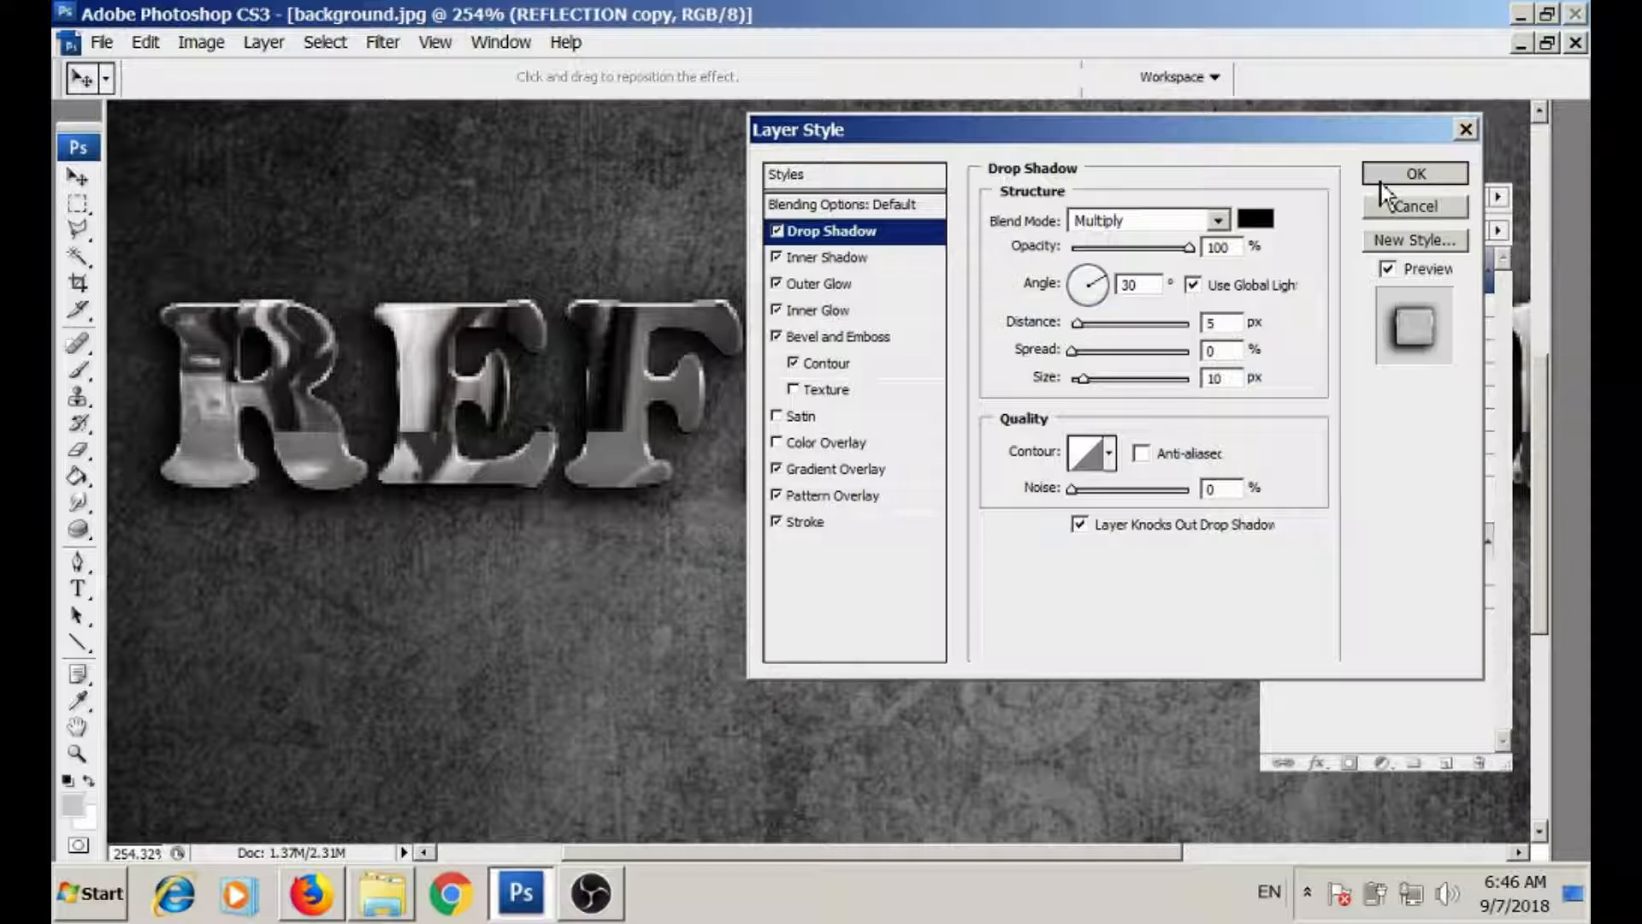
left_click(1382, 180)
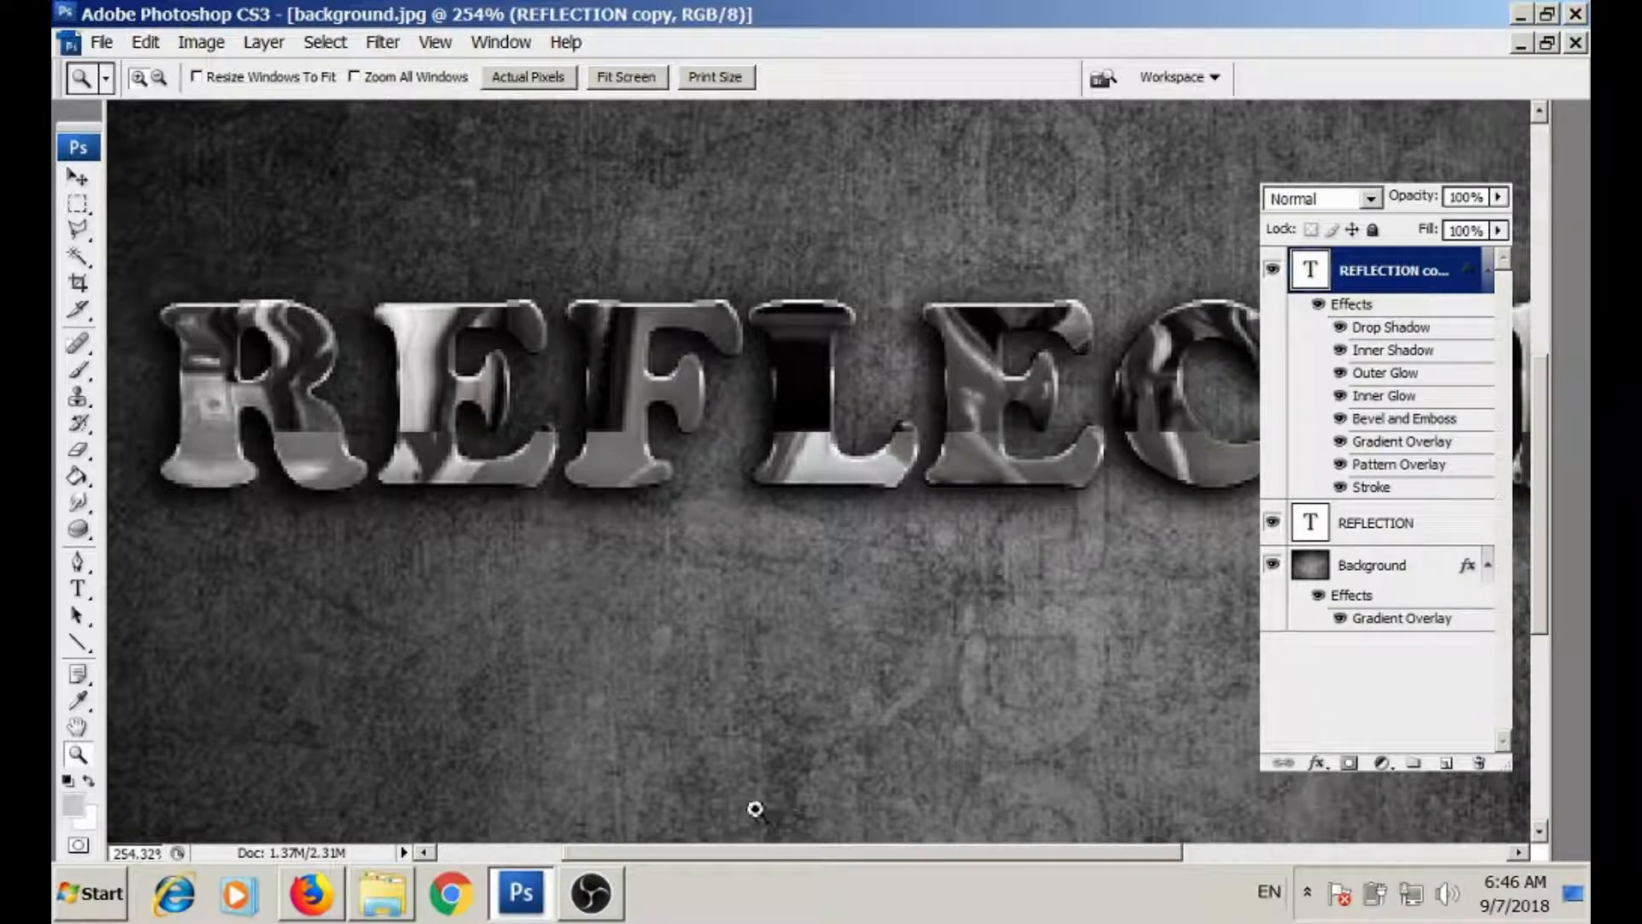
left_click(1316, 768)
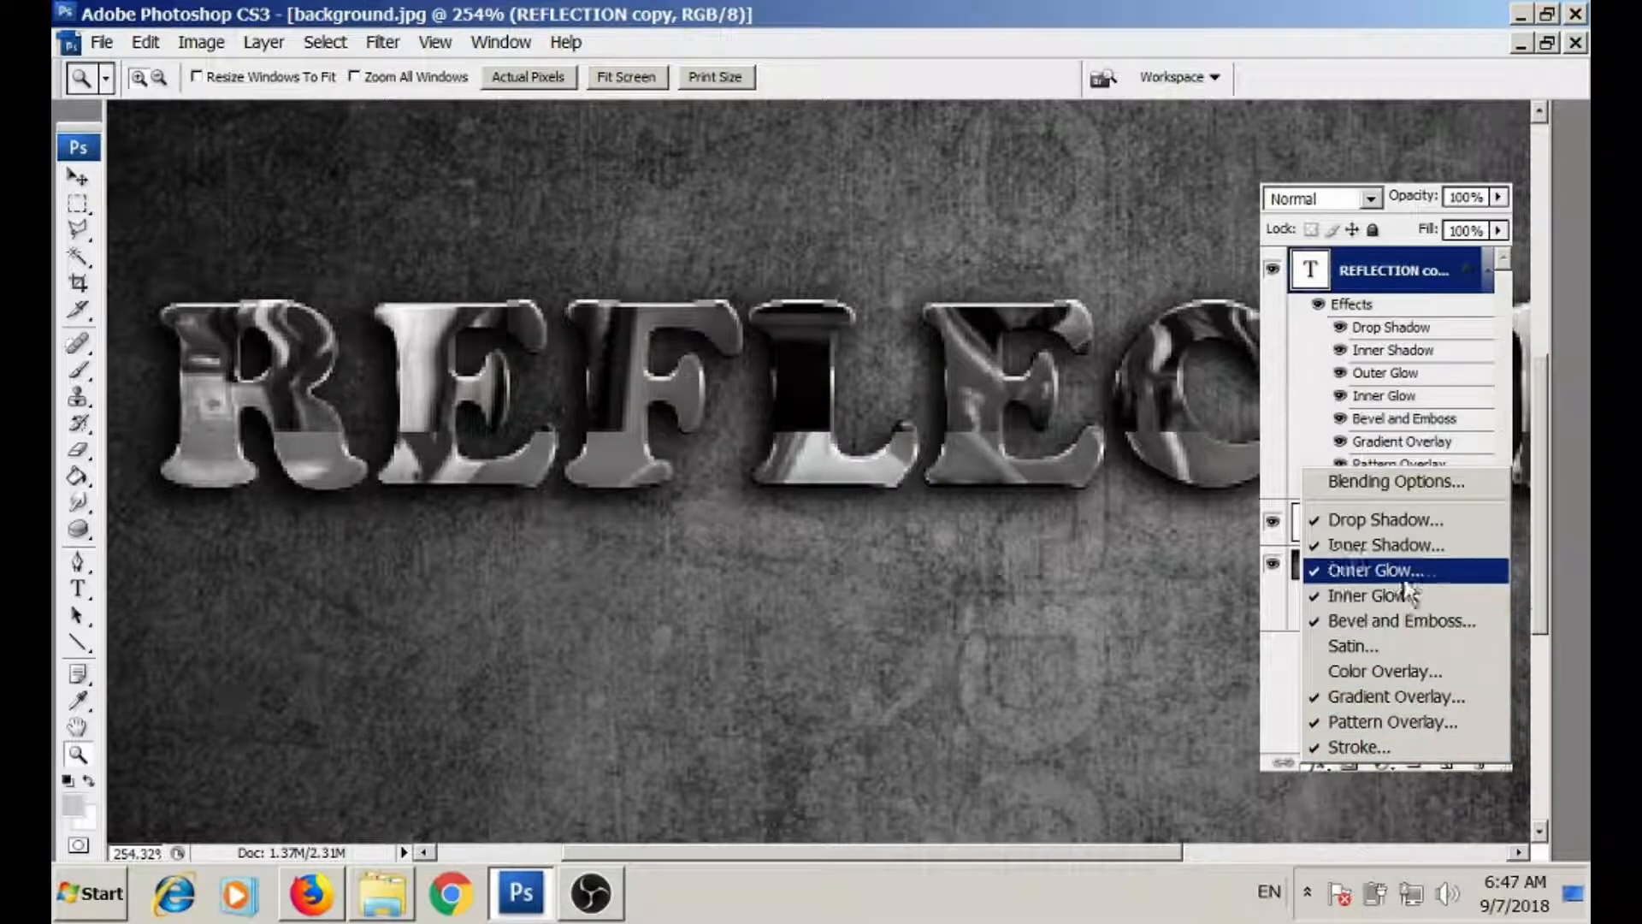
left_click(1372, 523)
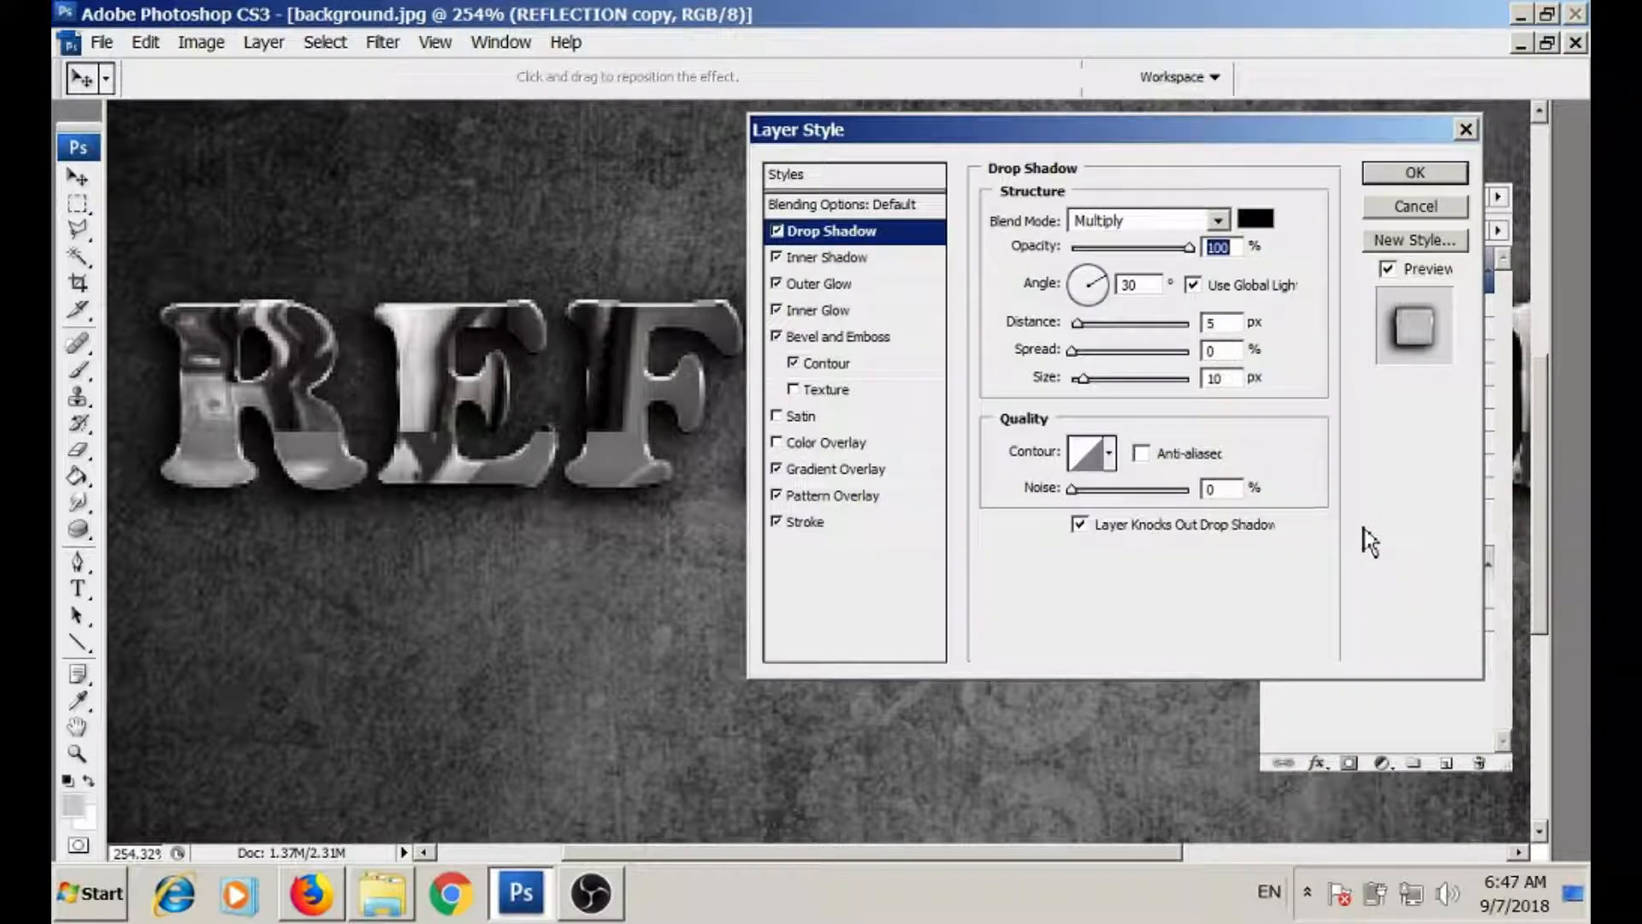
left_click(1392, 213)
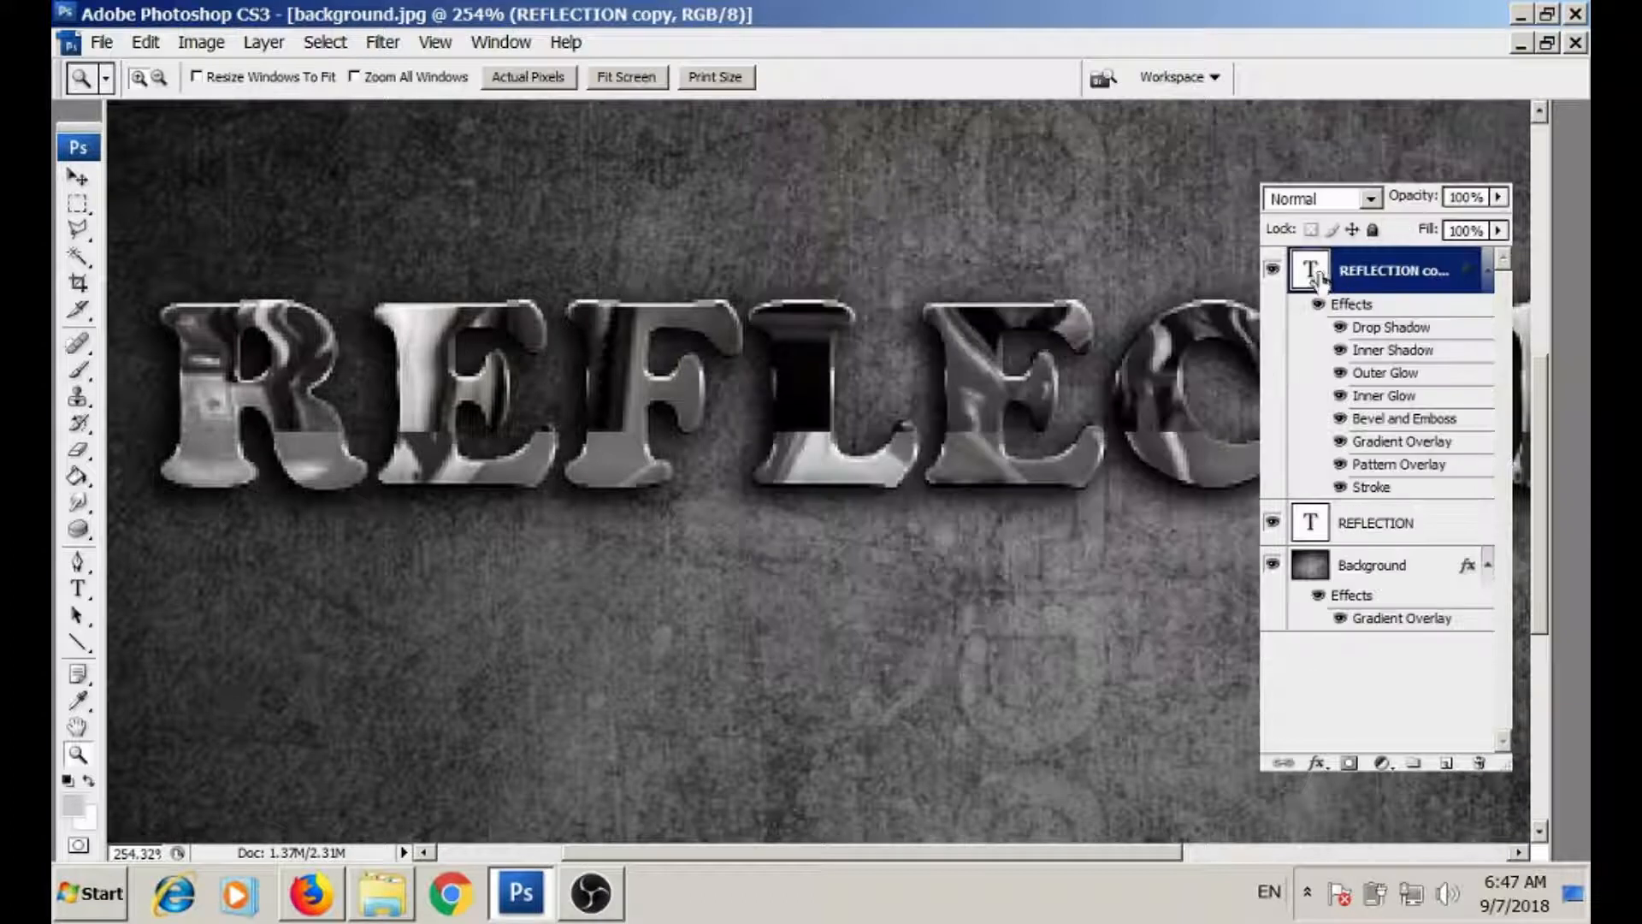
- Duplicate the REFLECTION copy layer and set the duplicate's drop shadow opacity to 80%
left_click_drag(1383, 485, 1450, 767)
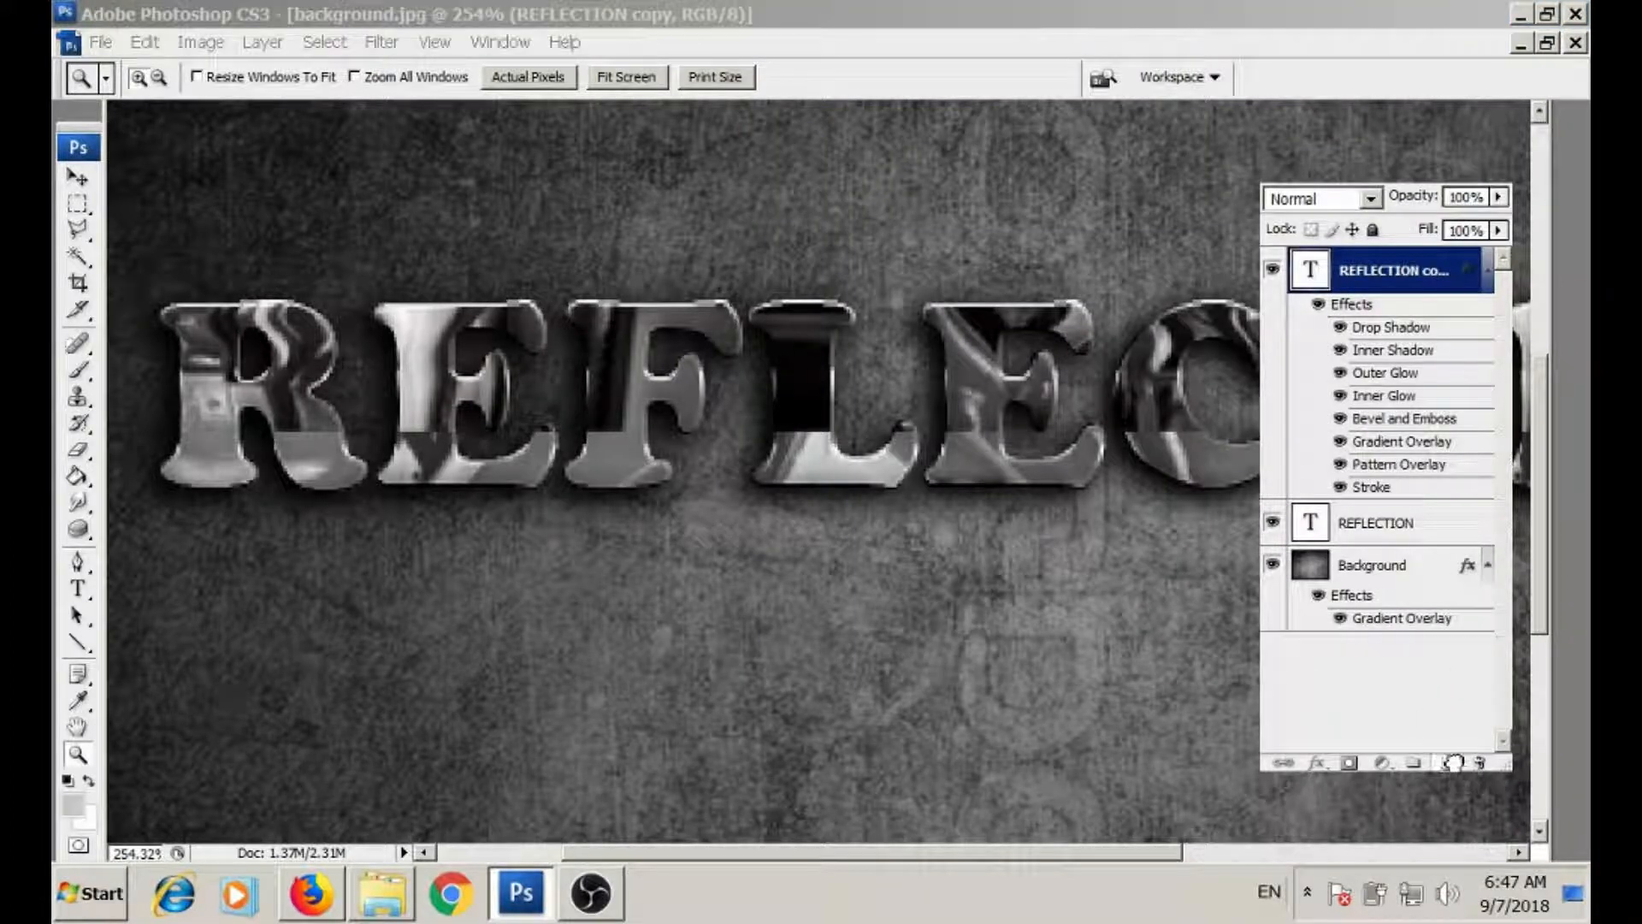
double_click(1374, 334)
type("80")
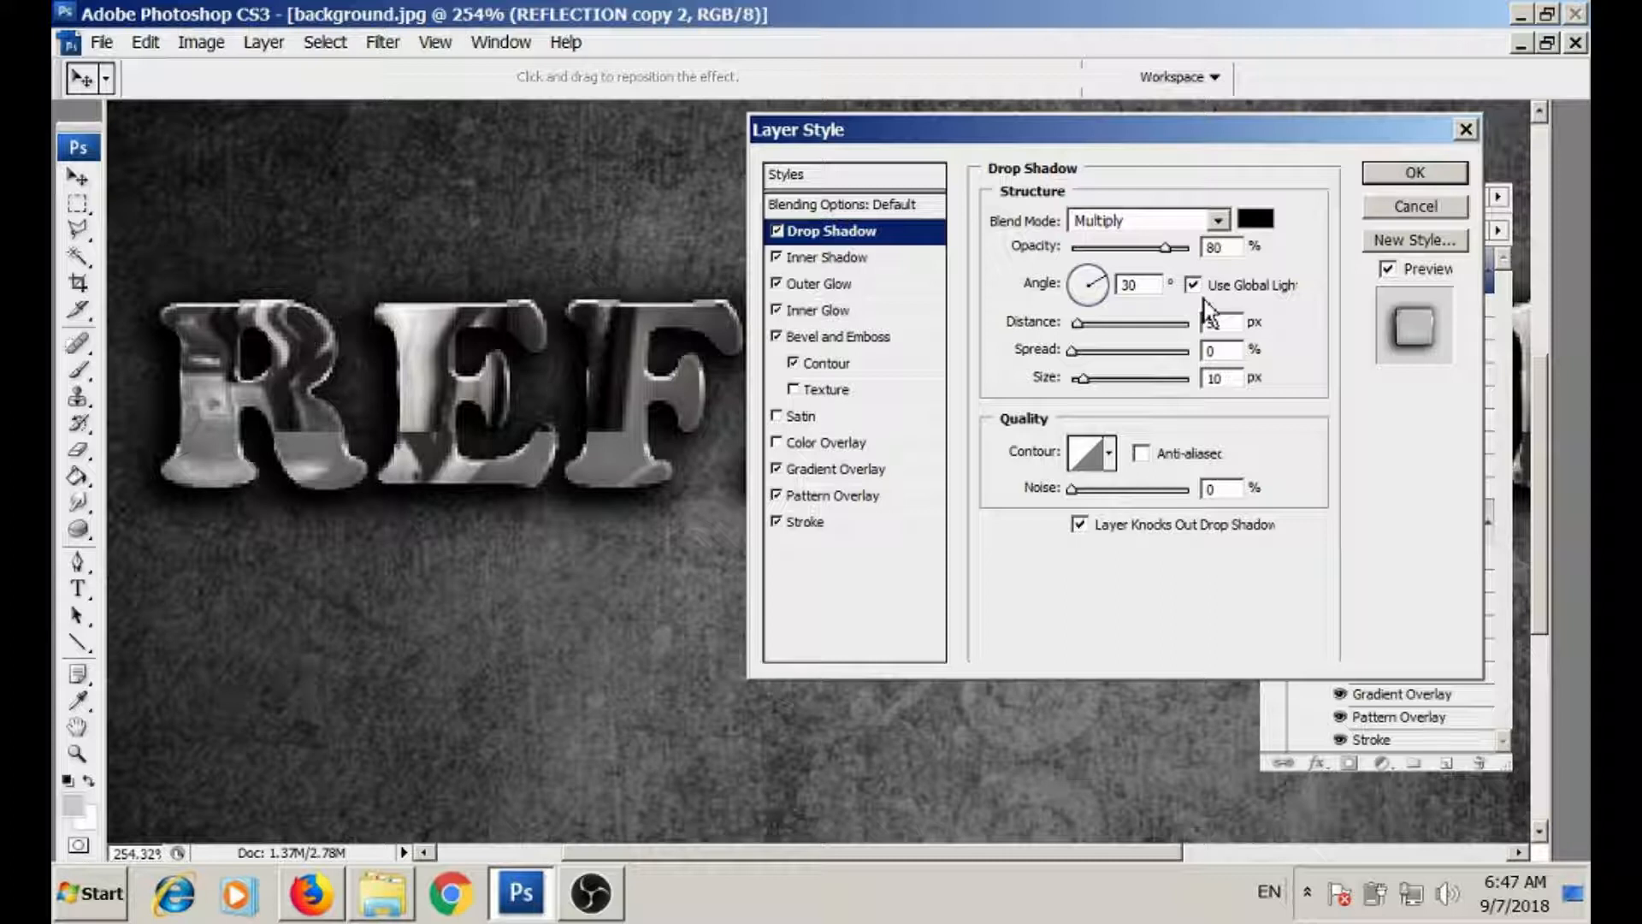
- Turn off global light for the duplicate's drop shadow and apply an angle of 132°, a distance of 17 px and a size of 38 px
left_click(1195, 287)
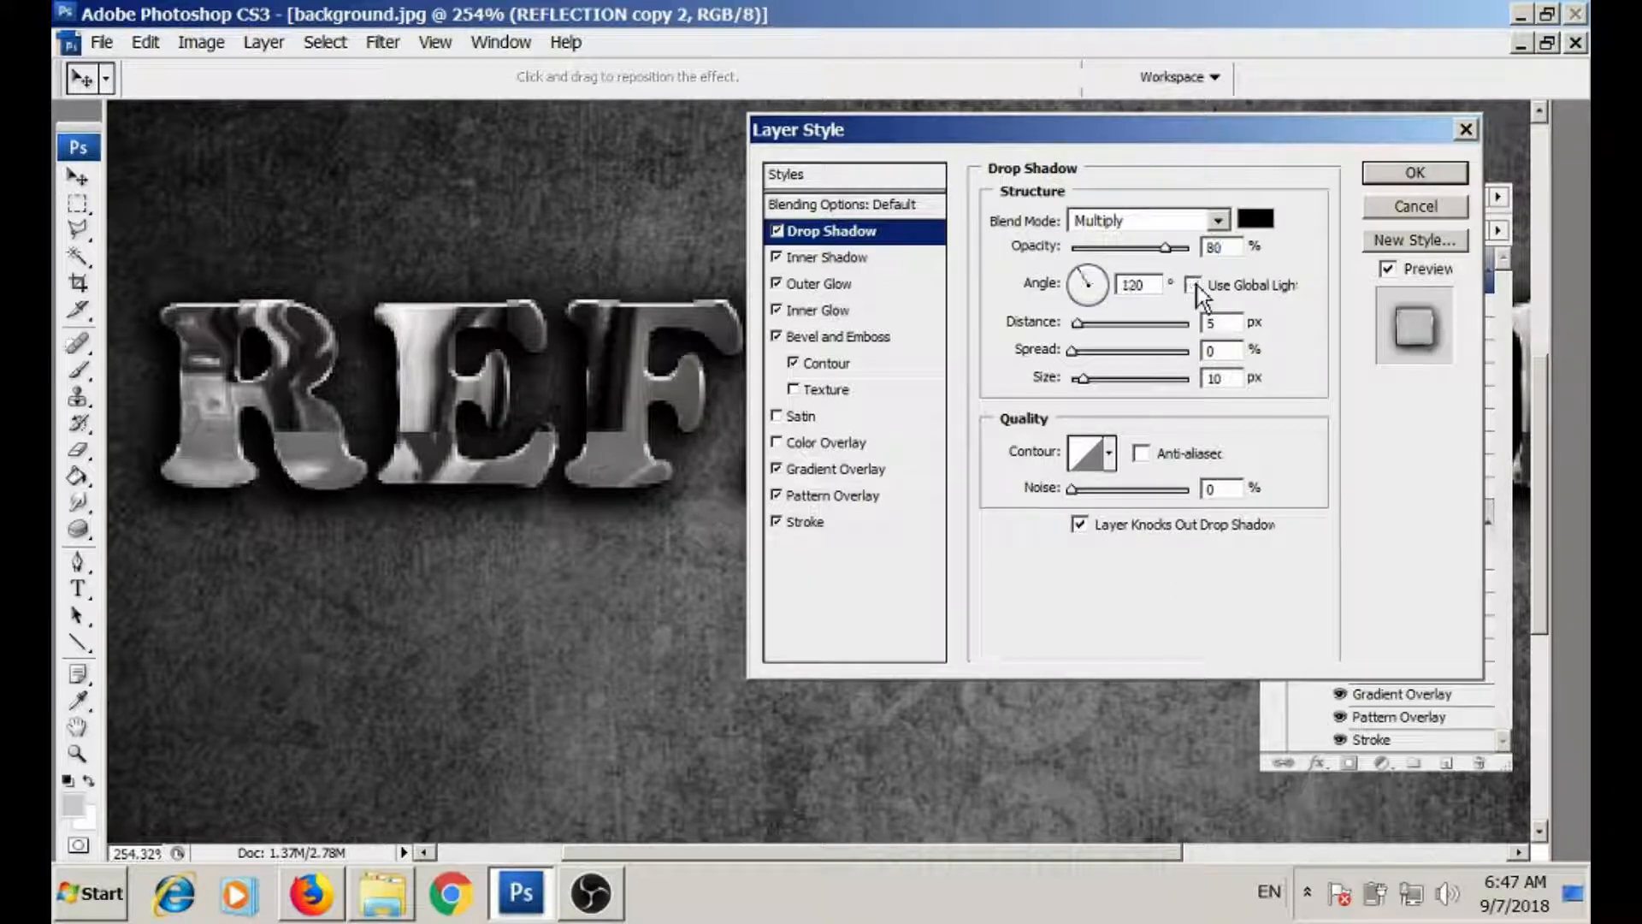
double_click(1133, 285)
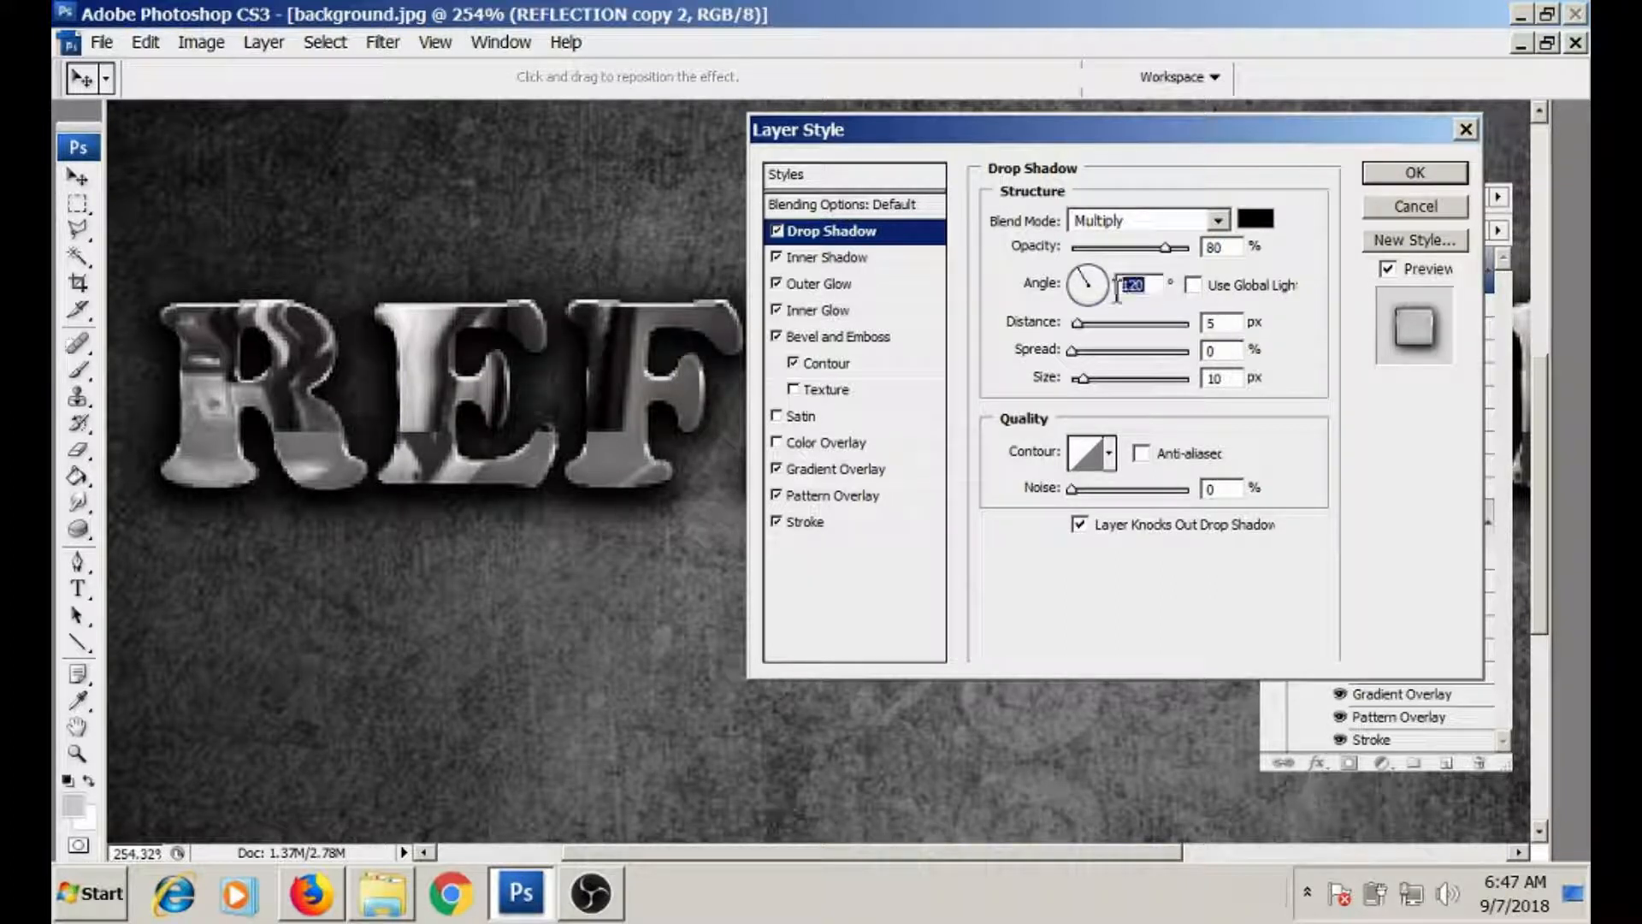
type("132")
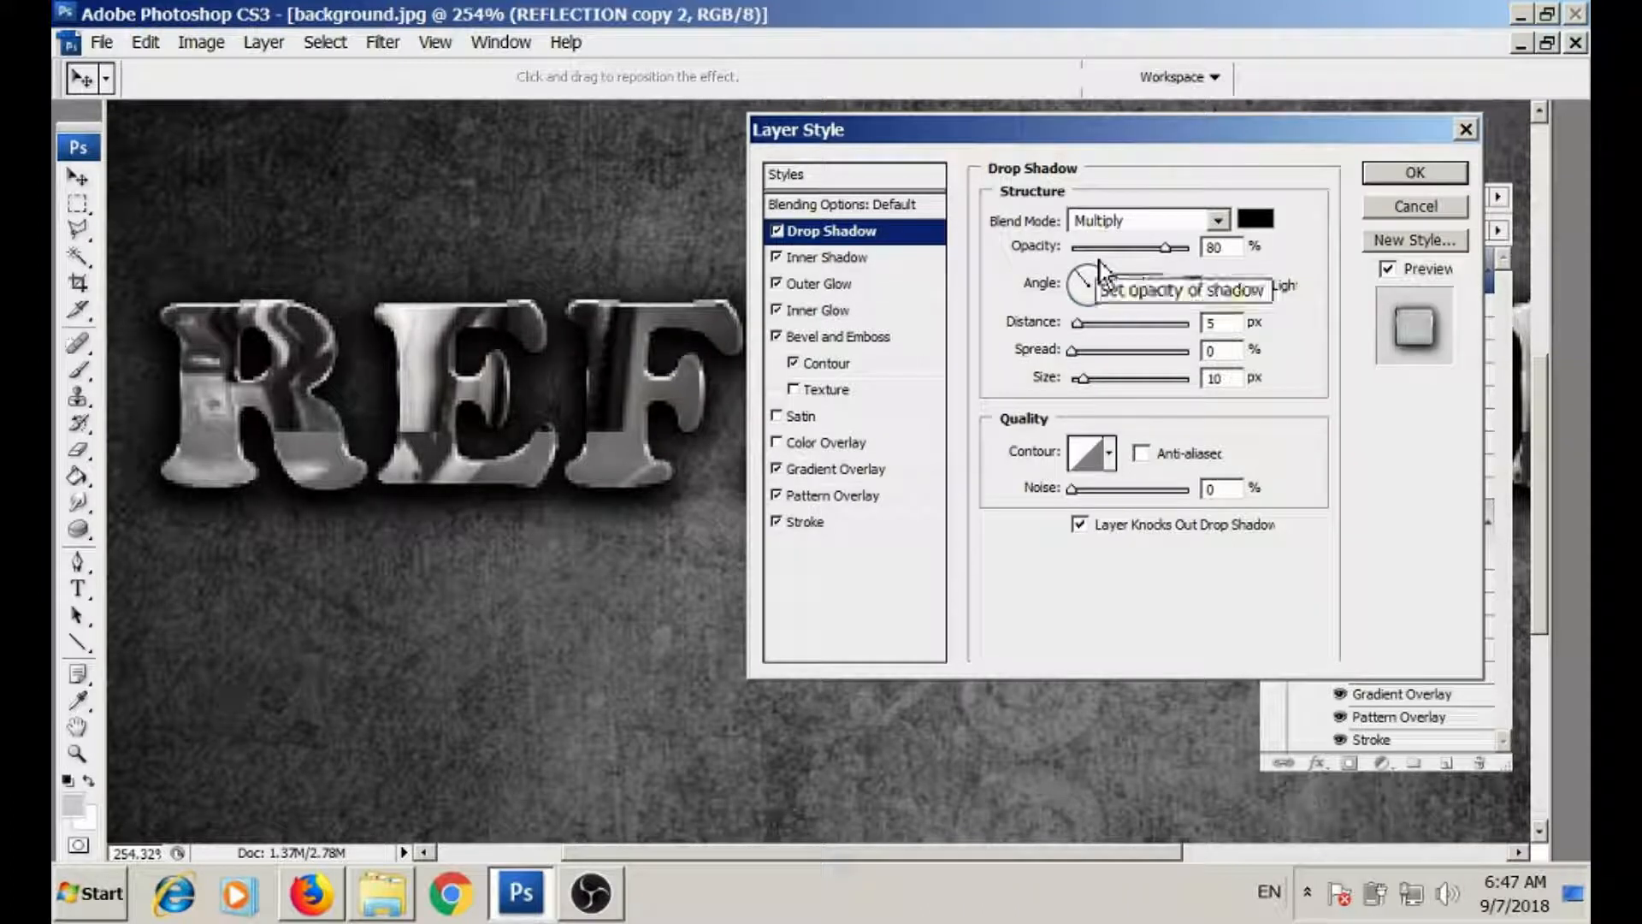
double_click(1212, 323)
type("17")
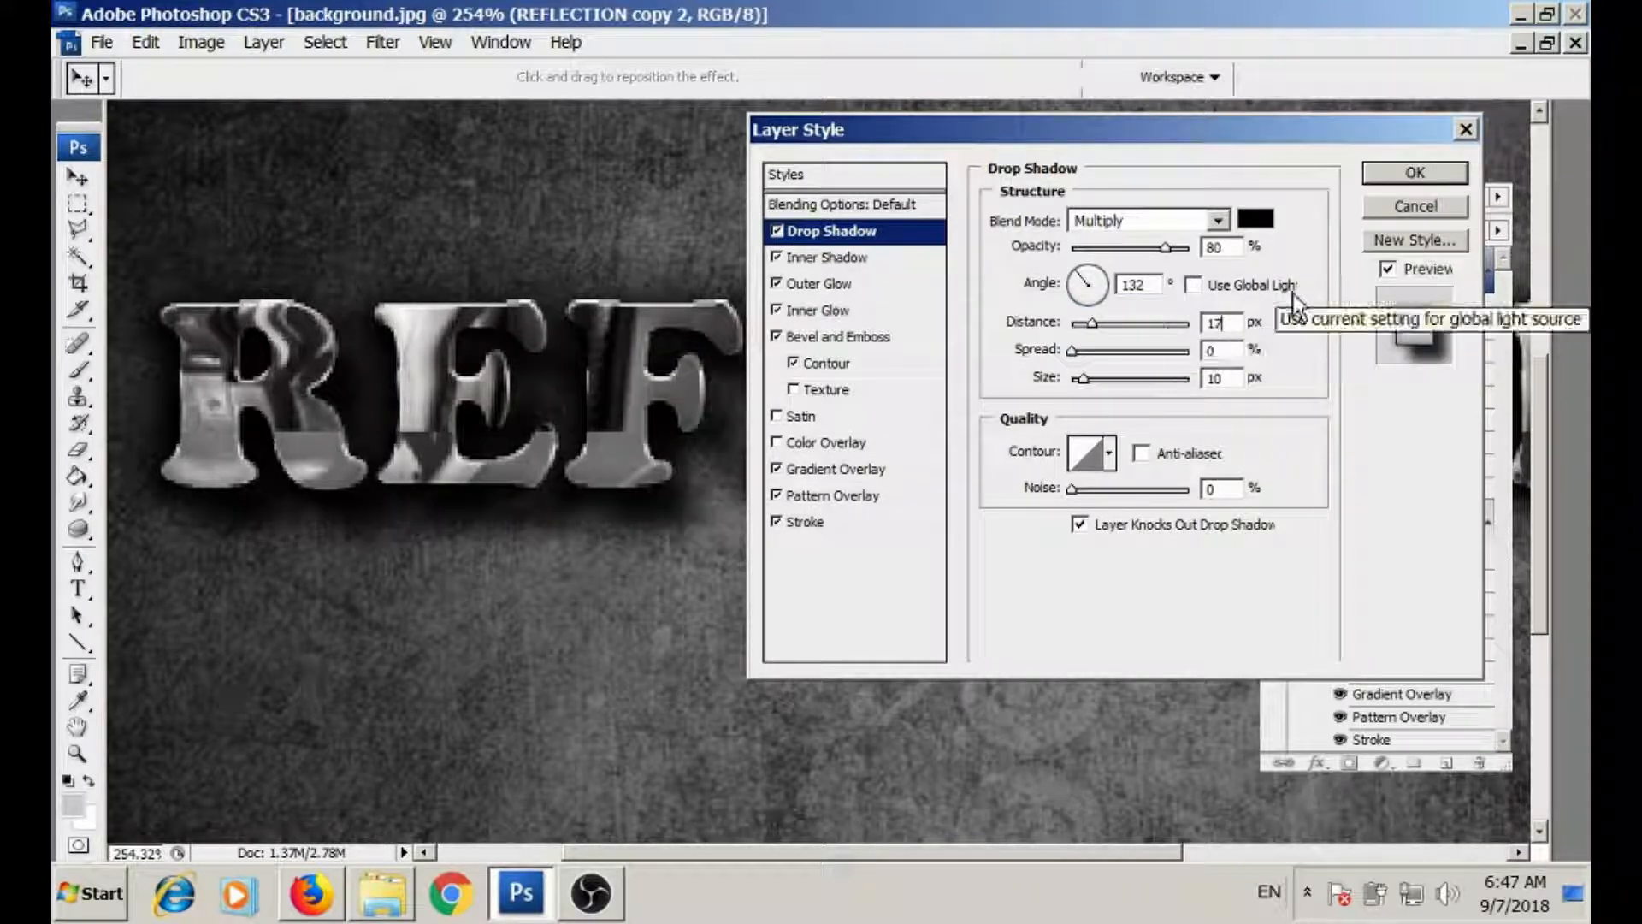
double_click(1211, 379)
type("38")
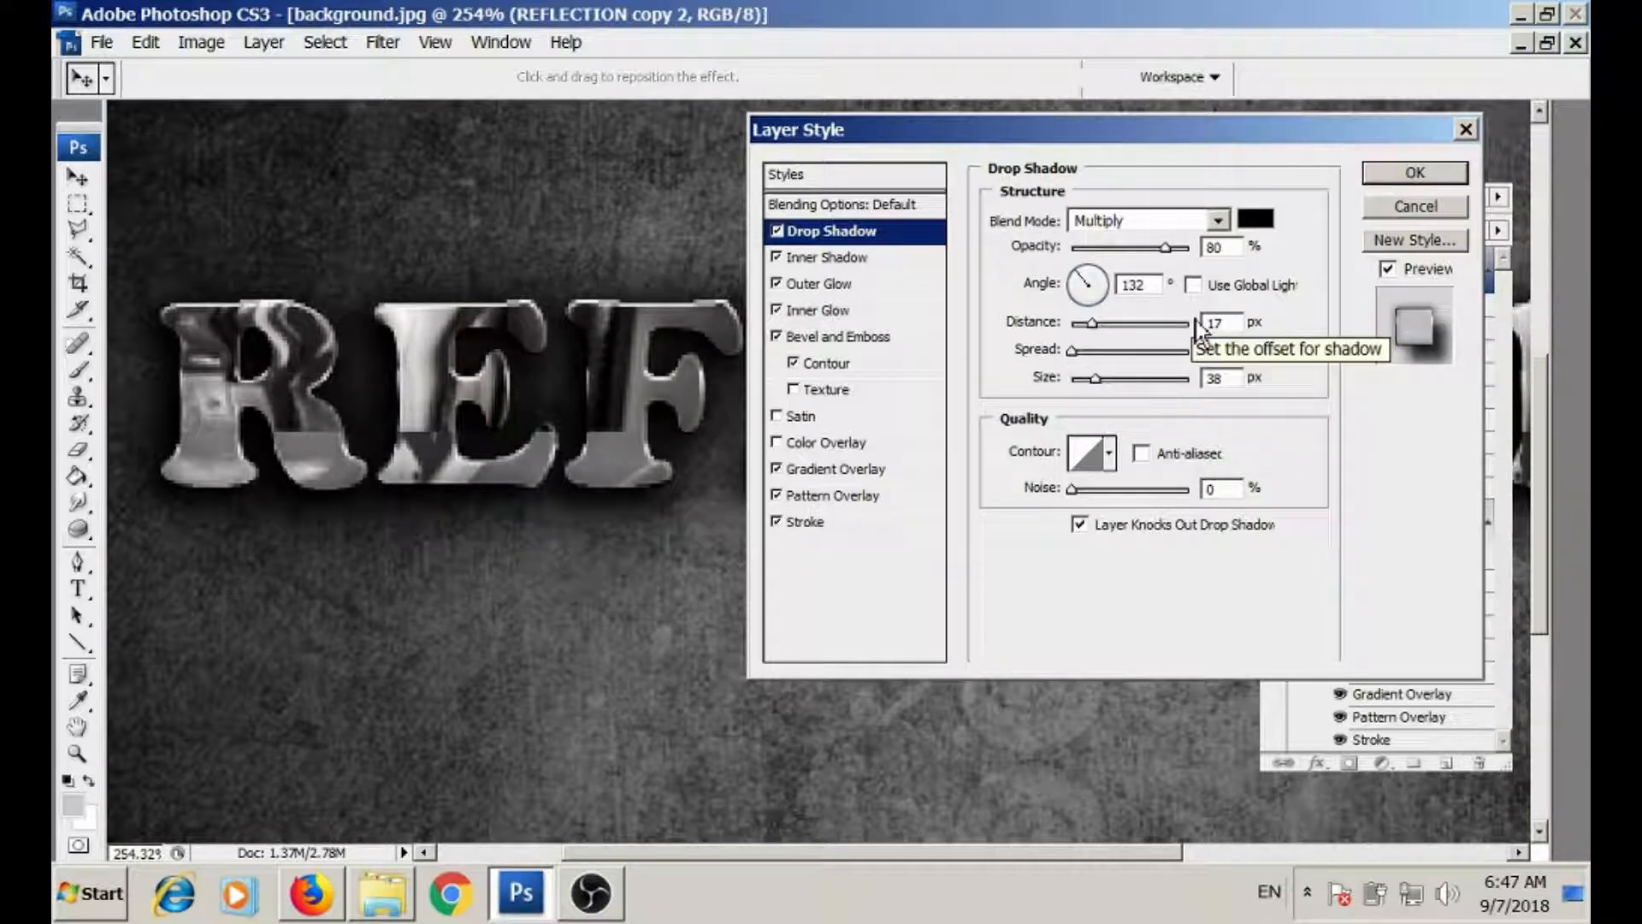
left_click(1411, 173)
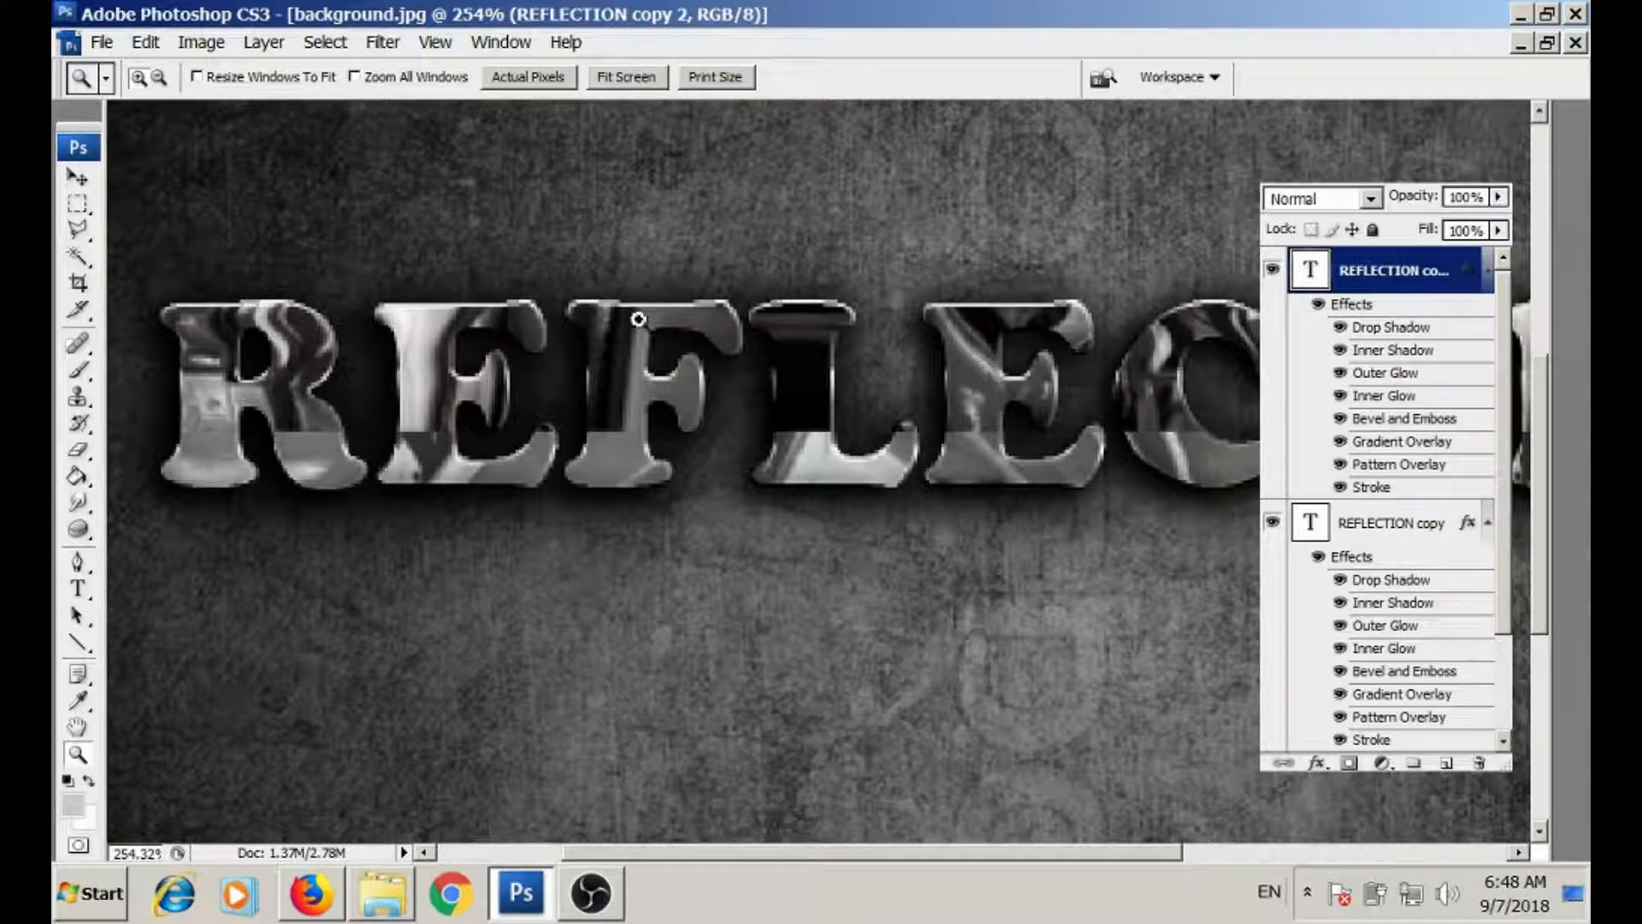
- Collapse the effects lists of both REFLECTION copy layers and select the Background layer
key("ctrl+0")
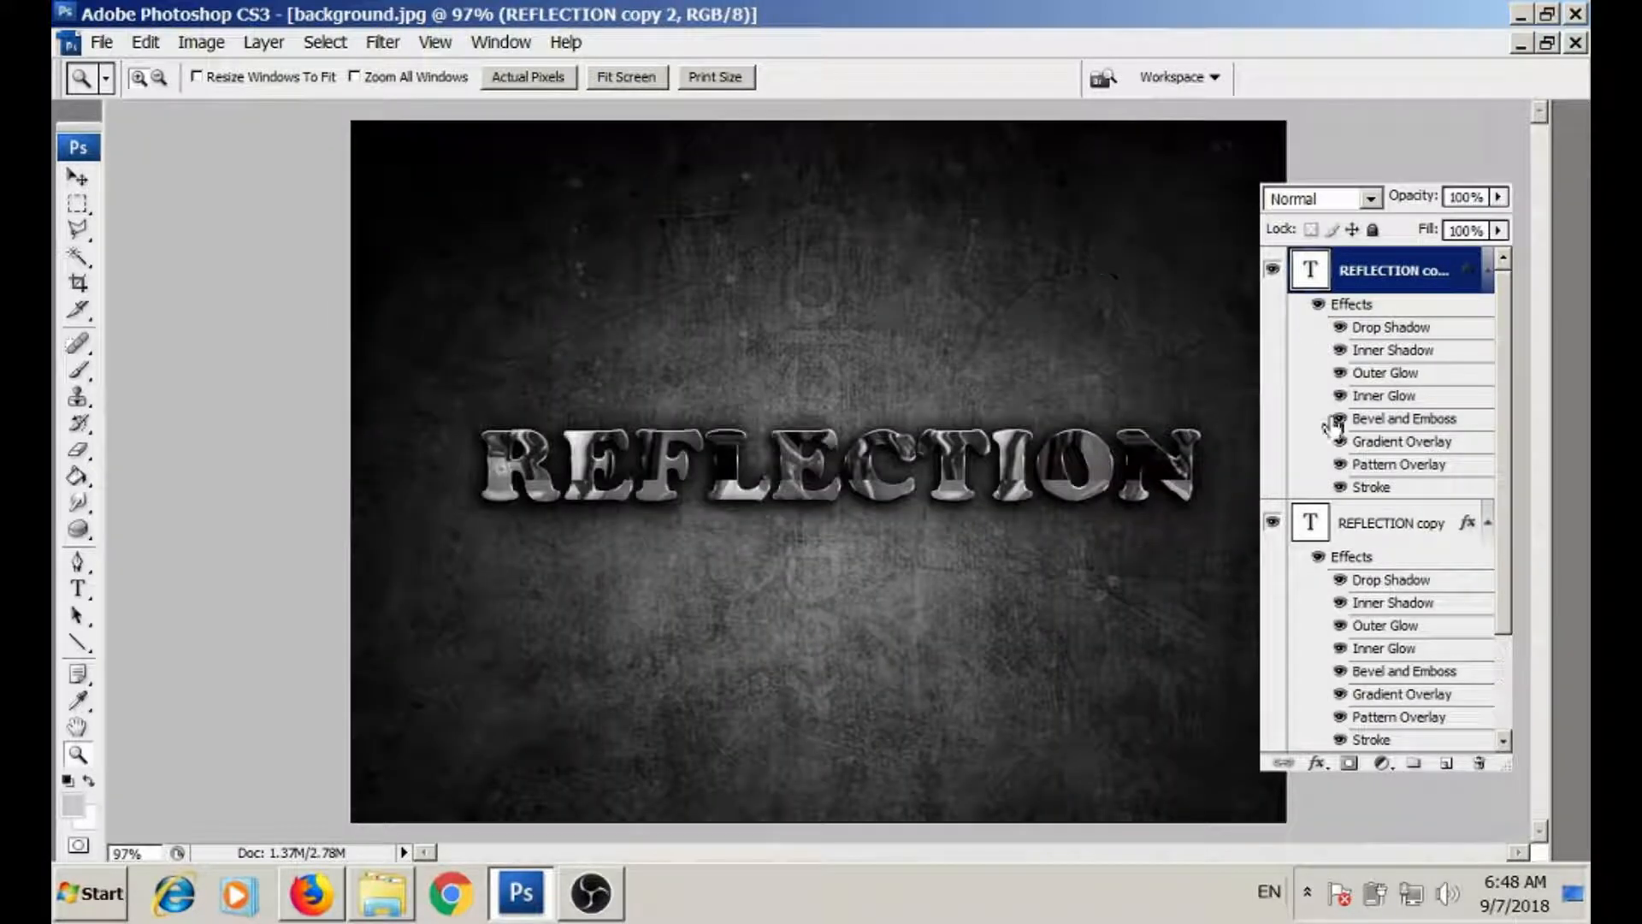
left_click(1488, 270)
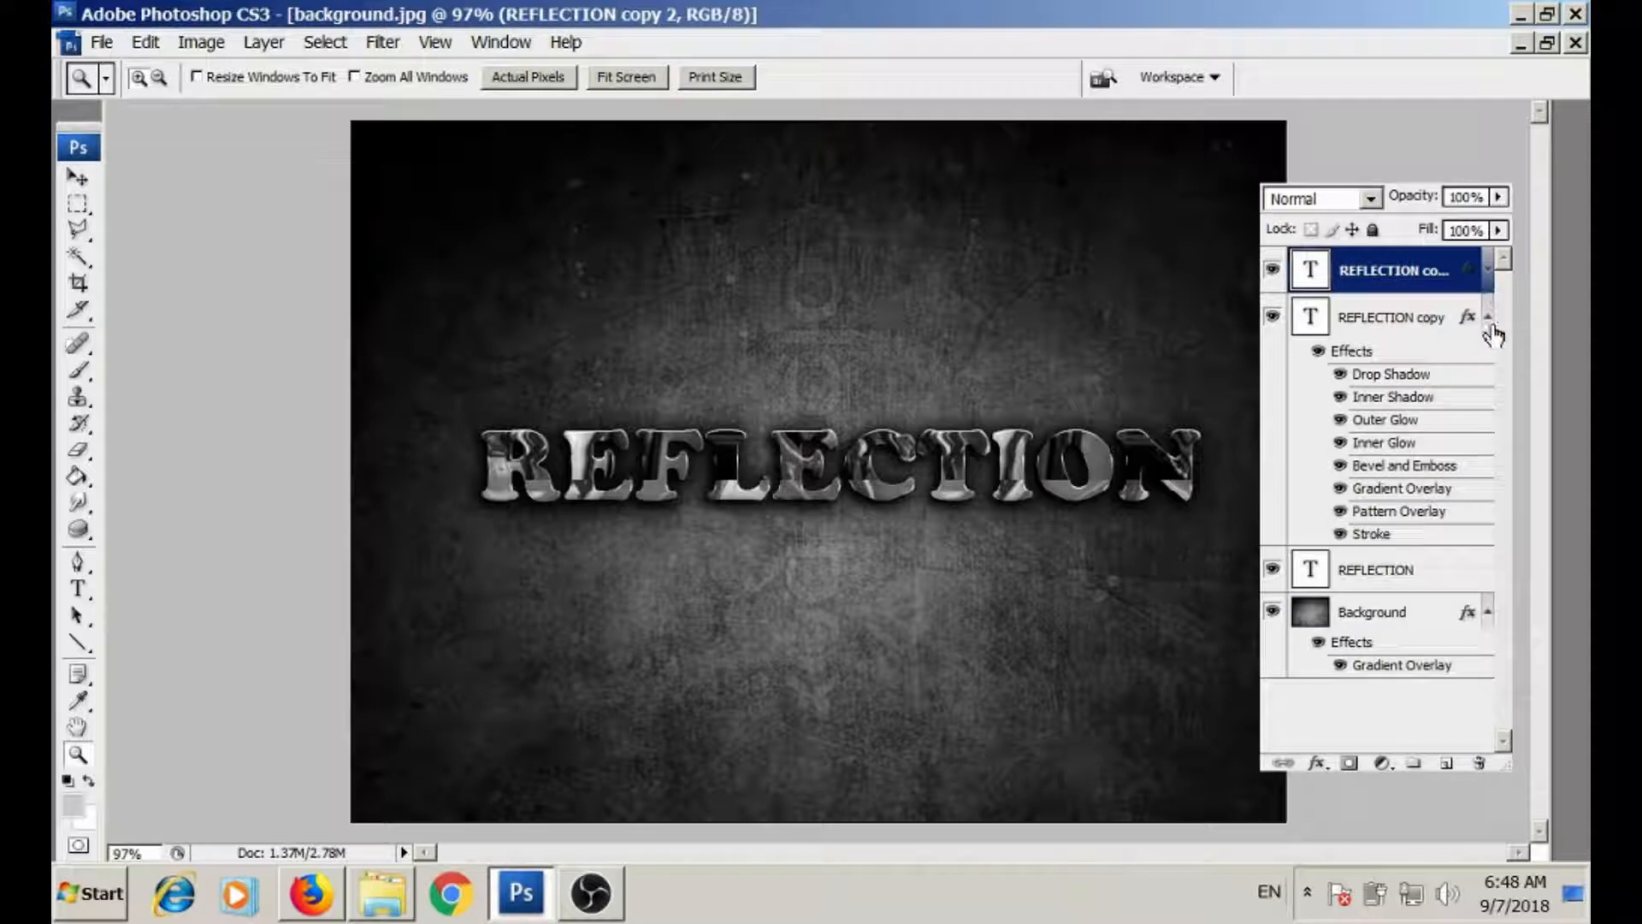
left_click(1488, 316)
left_click(1315, 419)
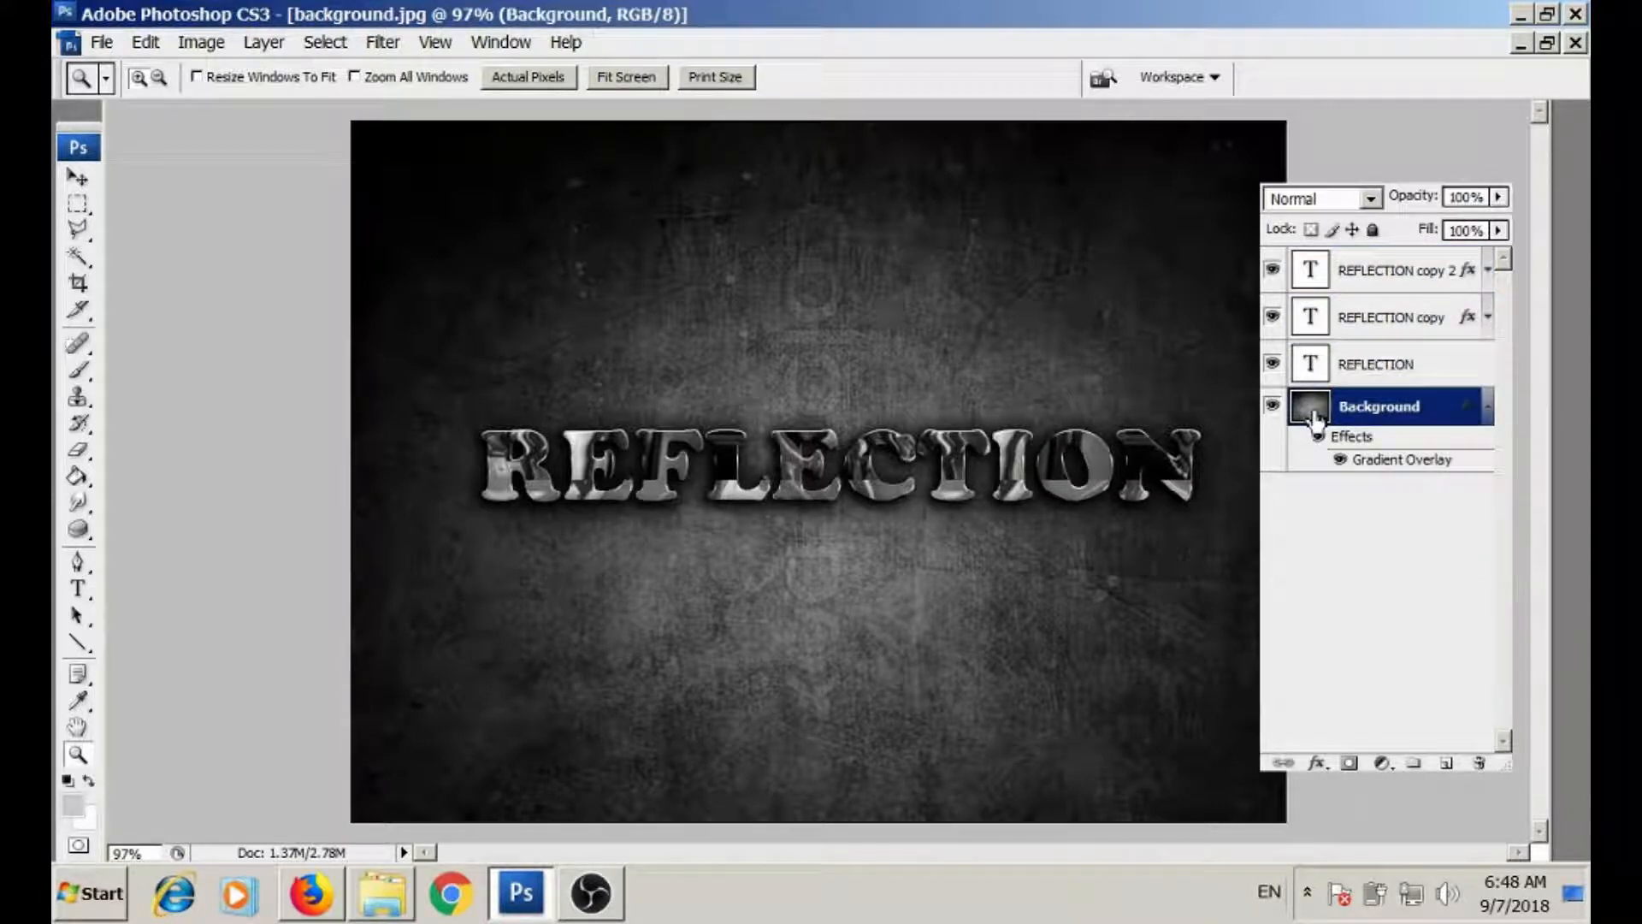
double_click(1315, 413)
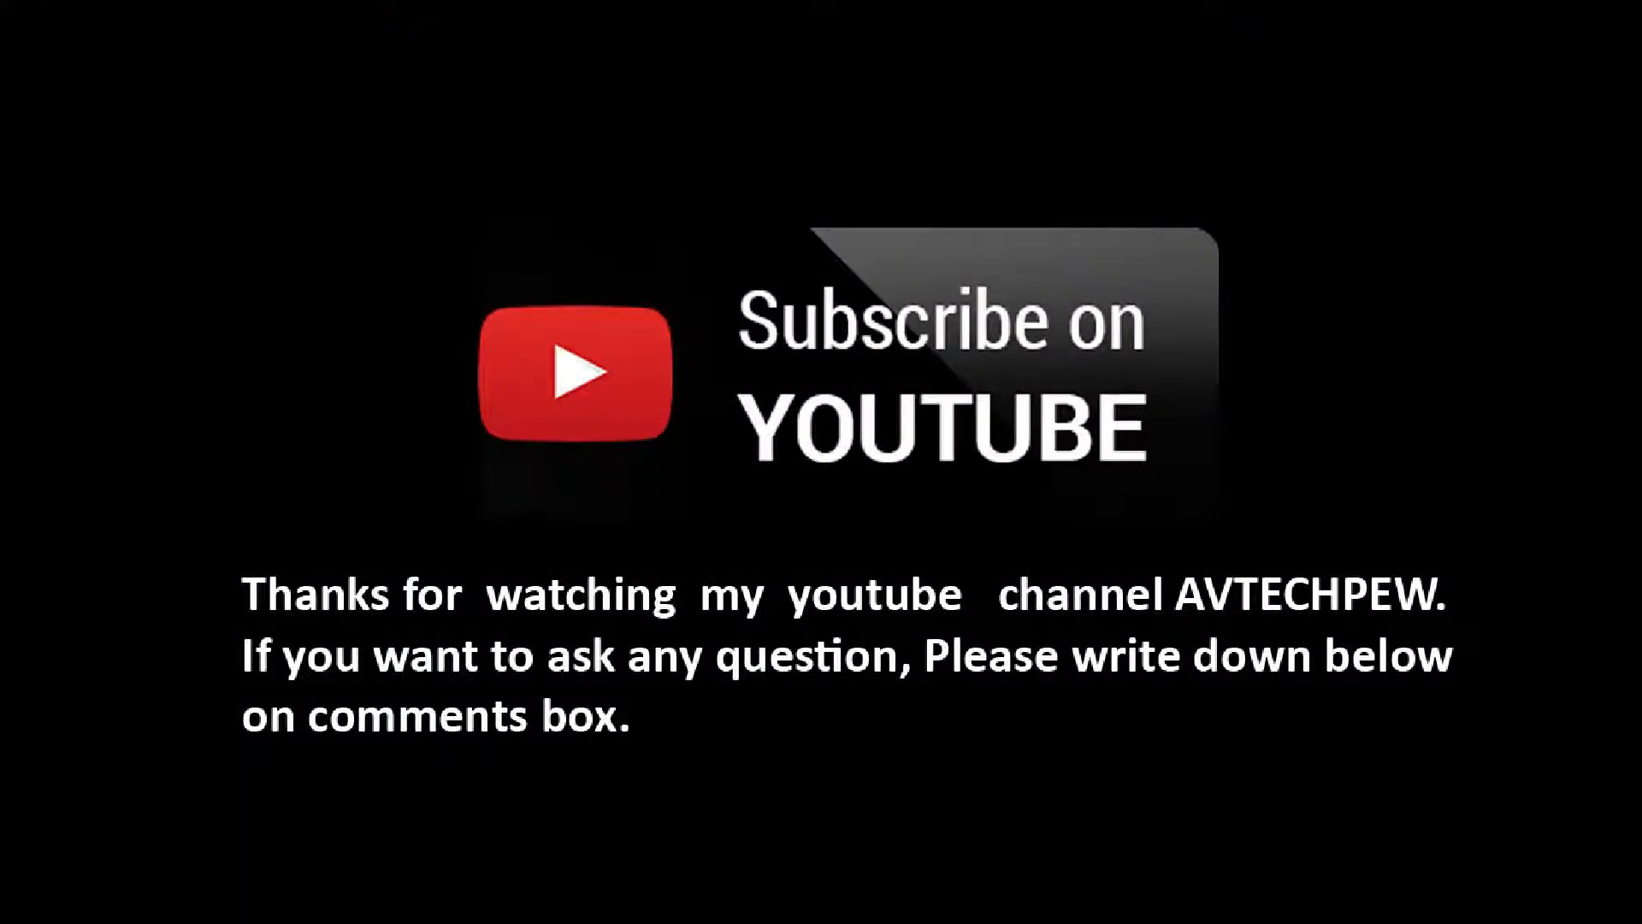